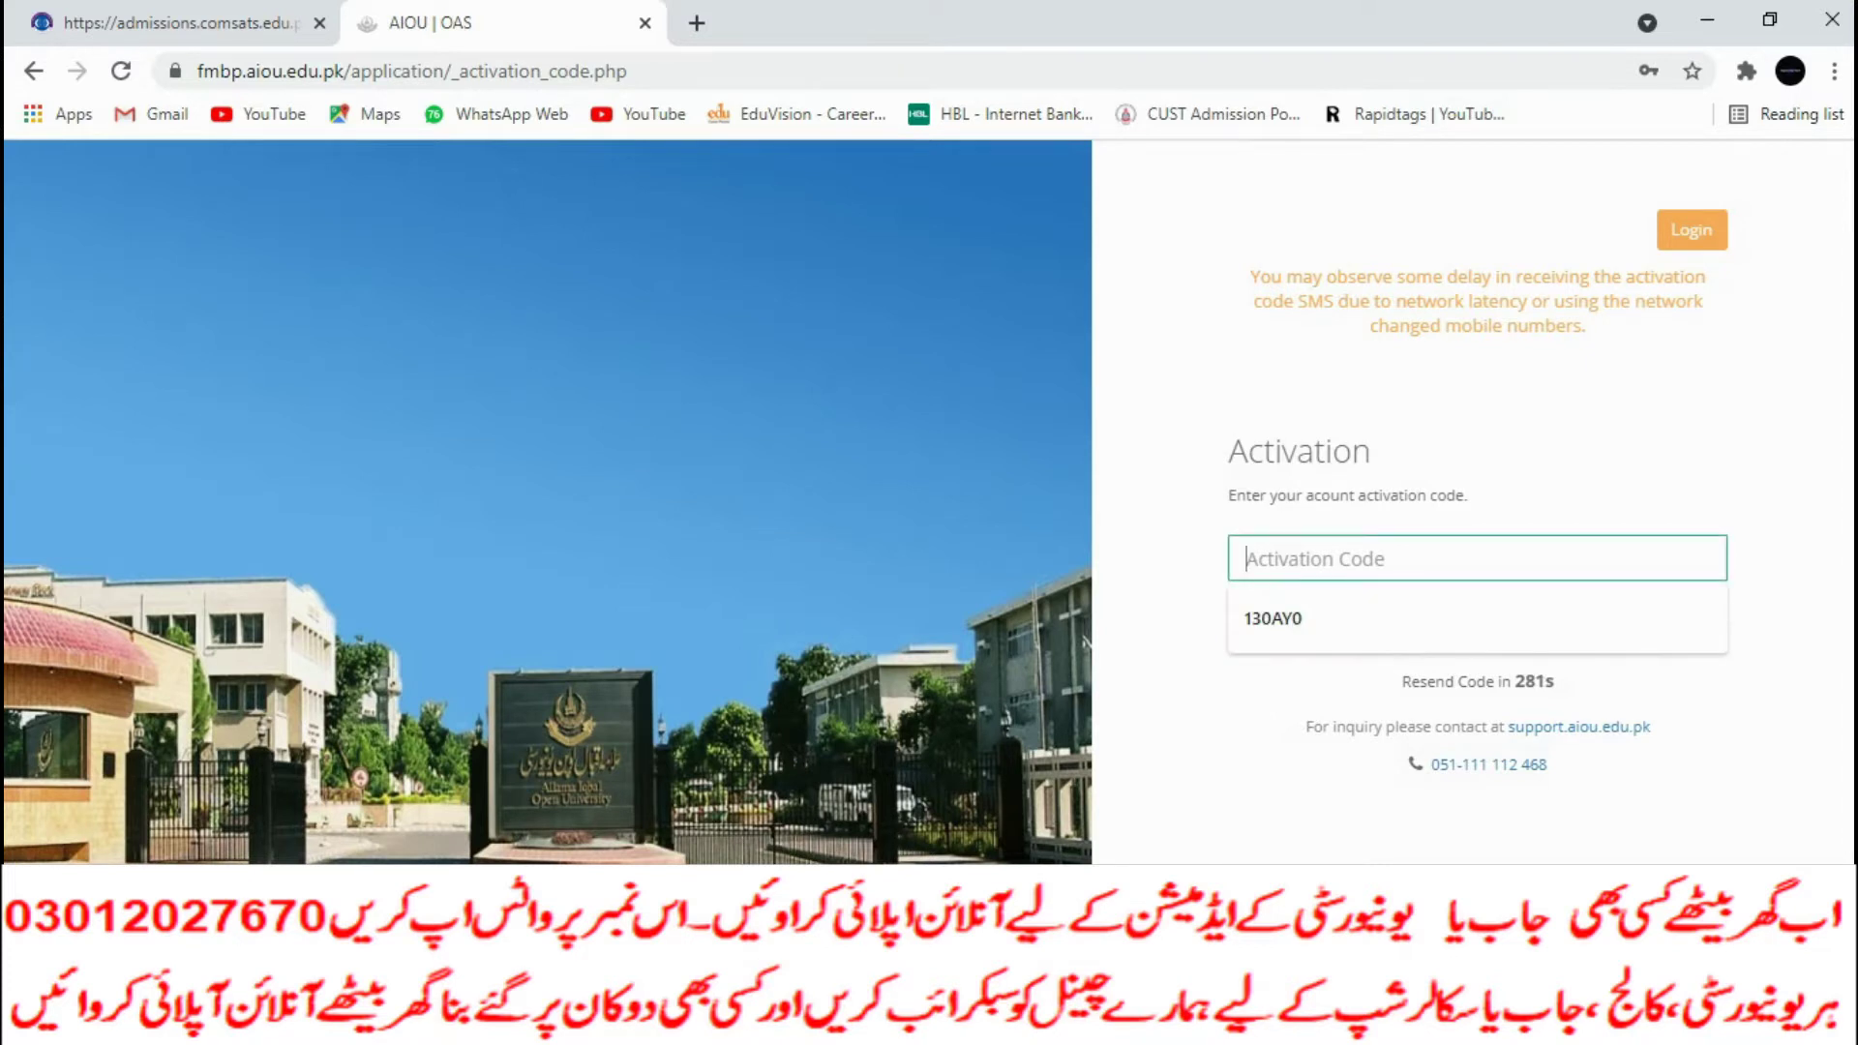
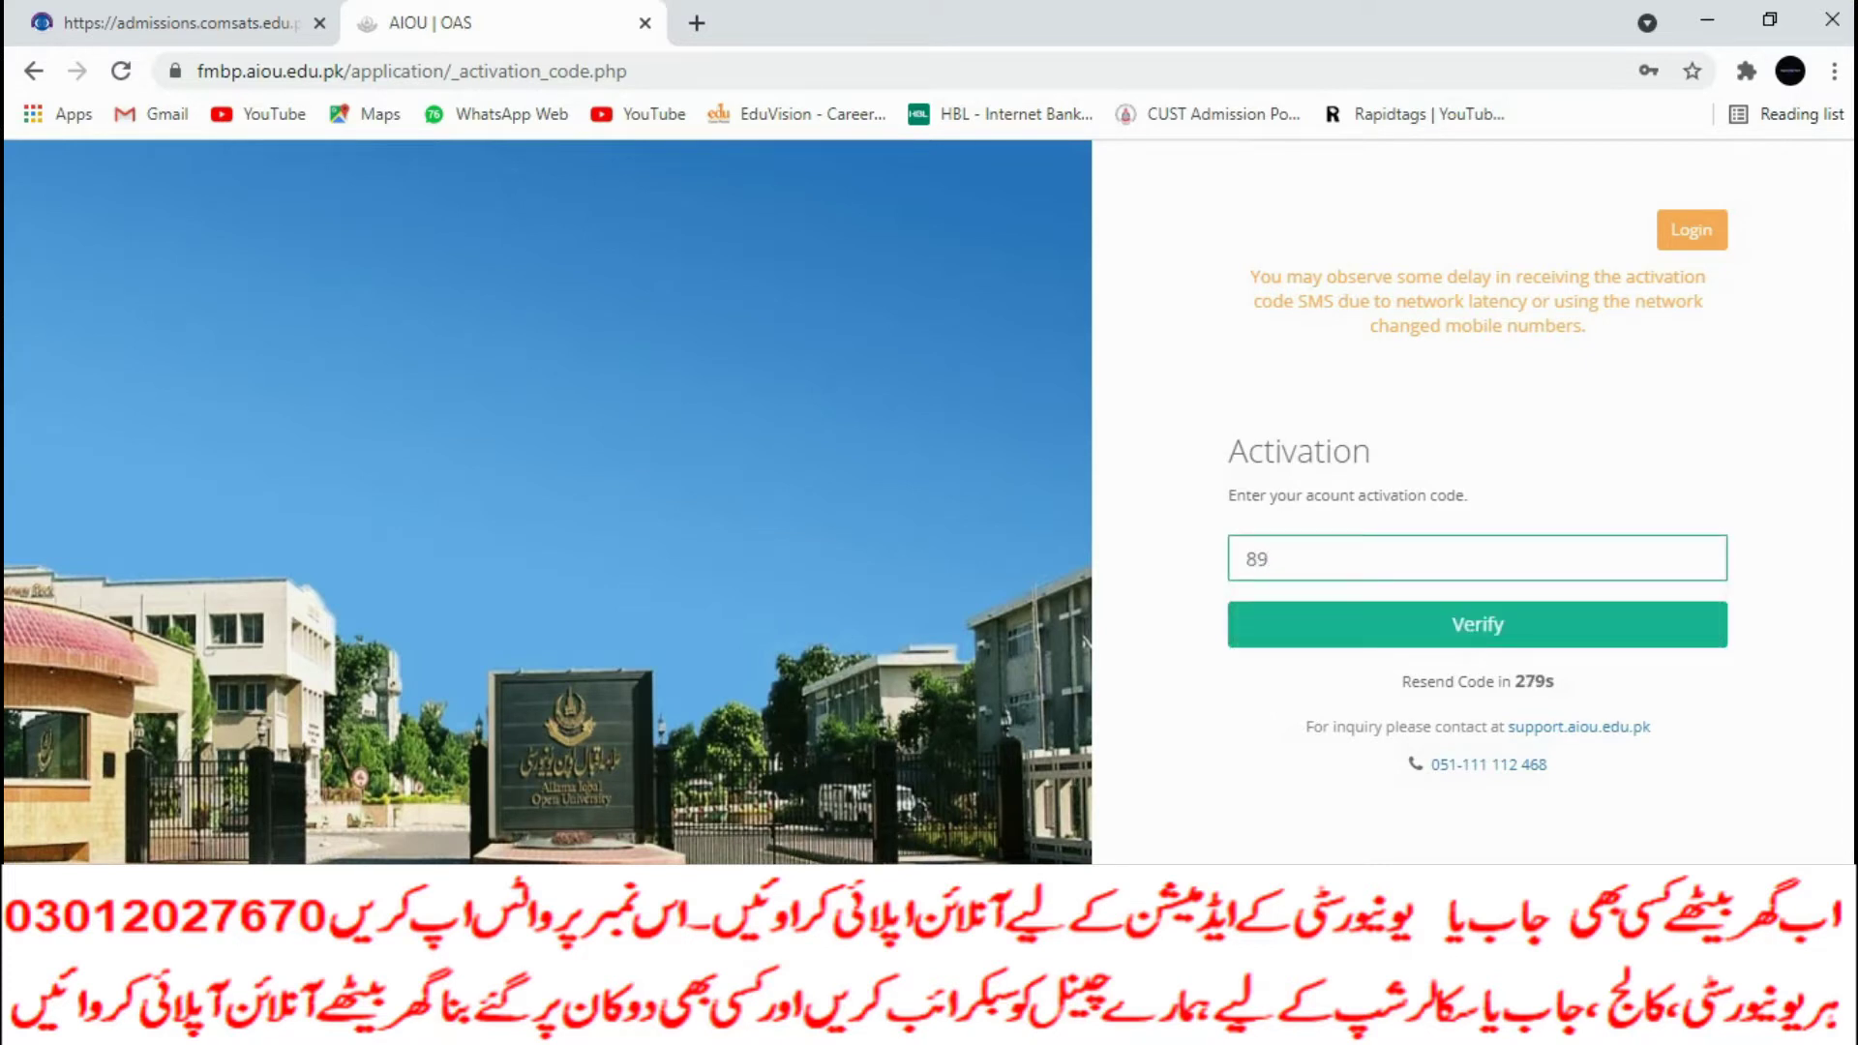
Verify the new account with its activation code, then go to the login page
click(1478, 624)
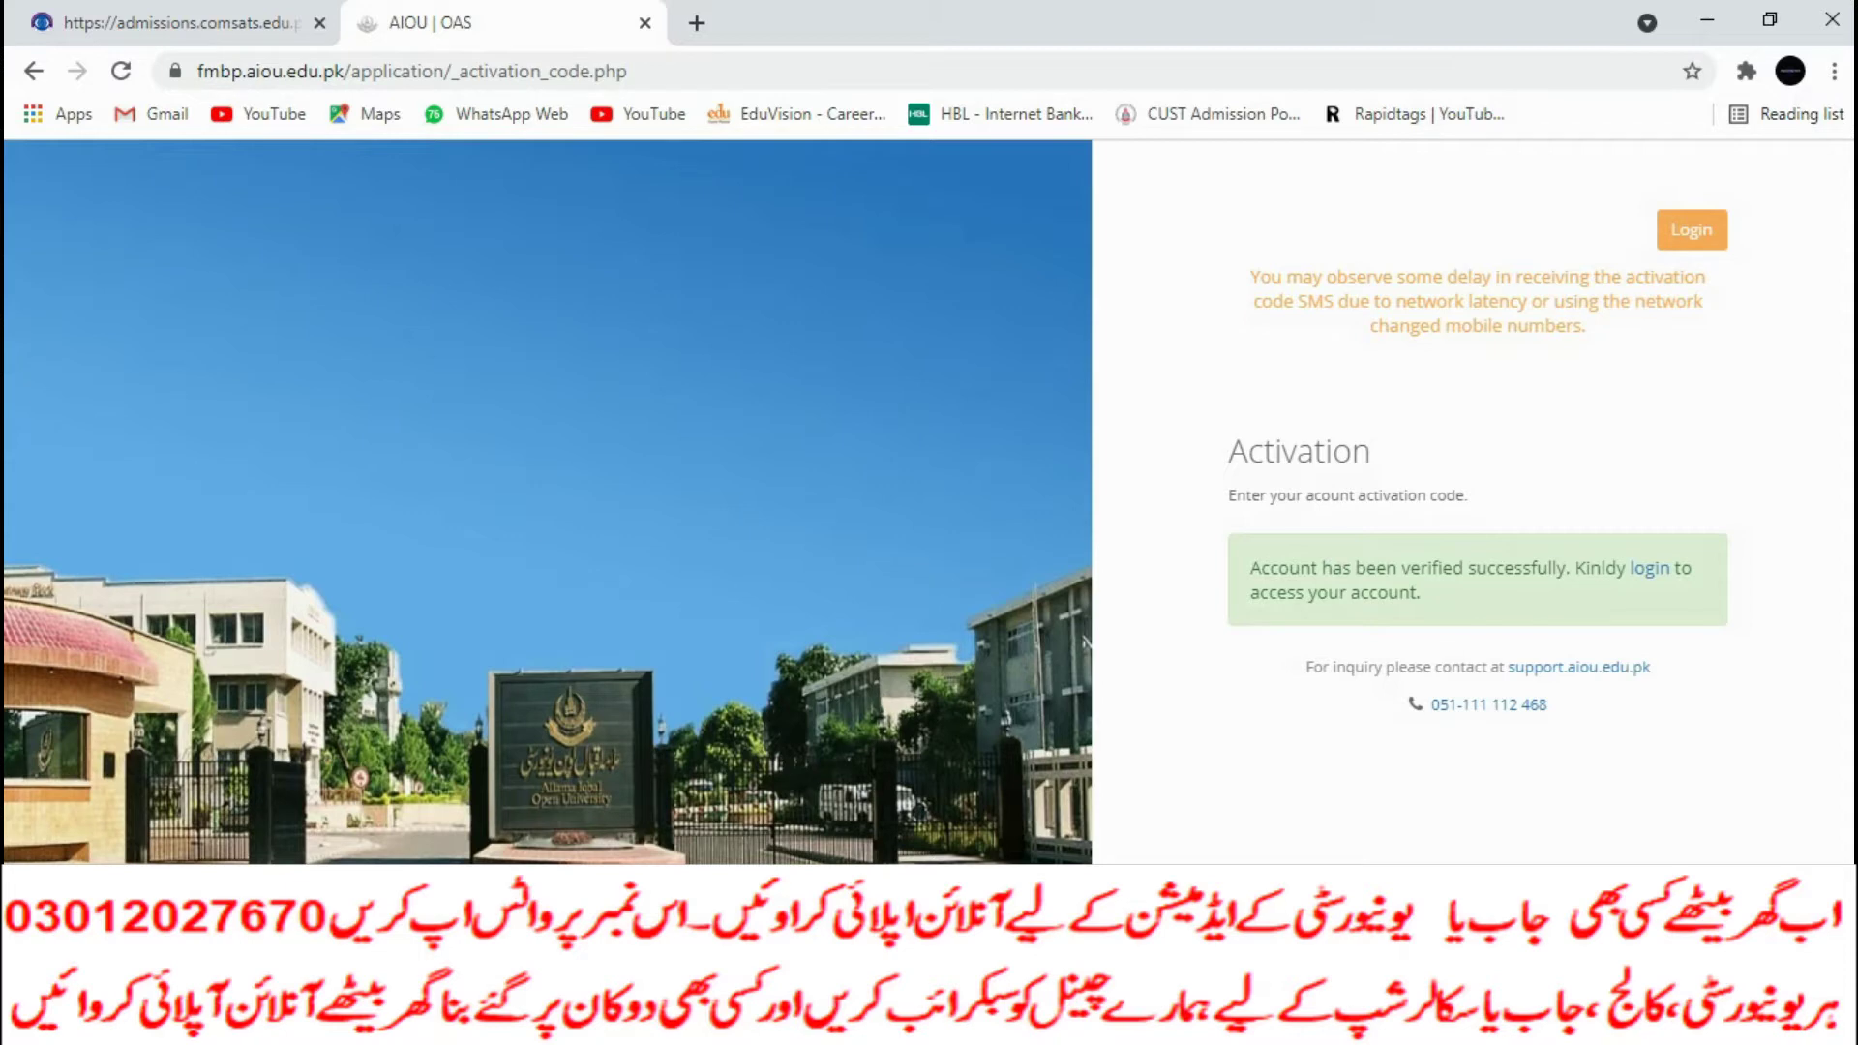
click(1692, 229)
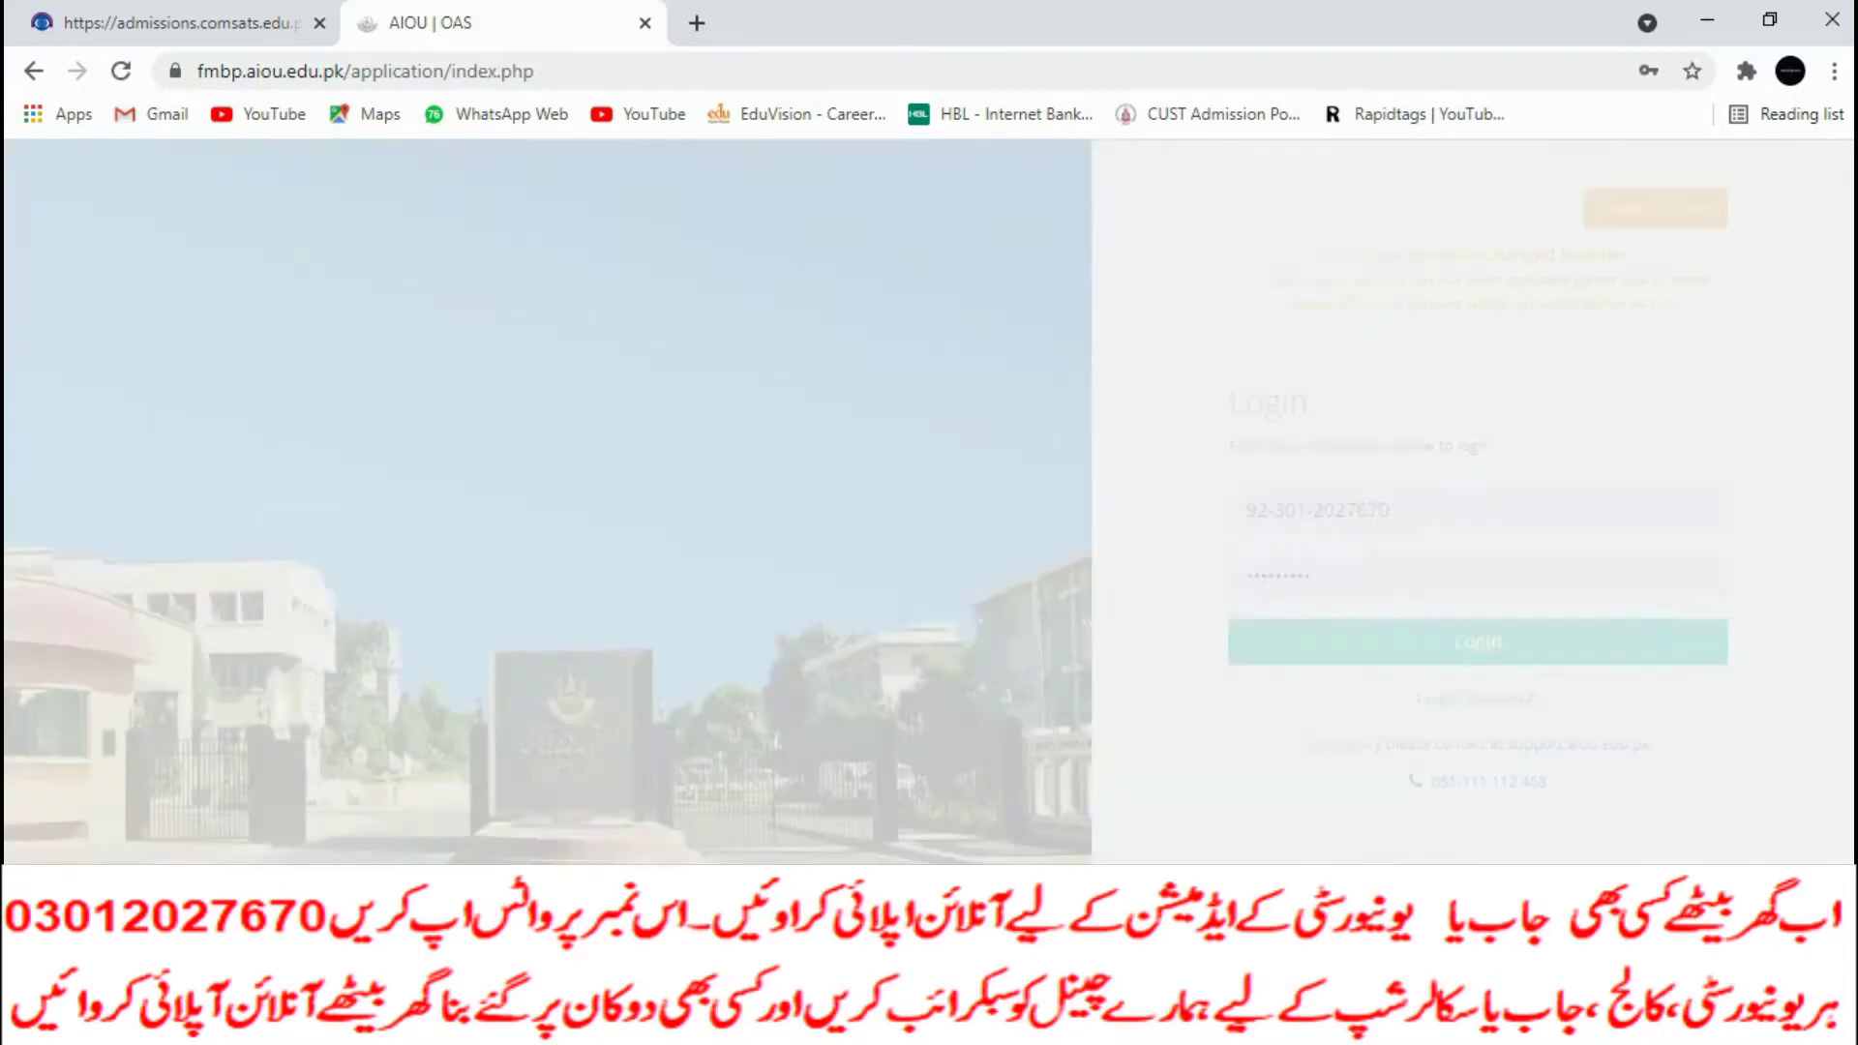
Log in and apply for ODL - BED1.5 under Open Distance Learning Program(s)
key(Return)
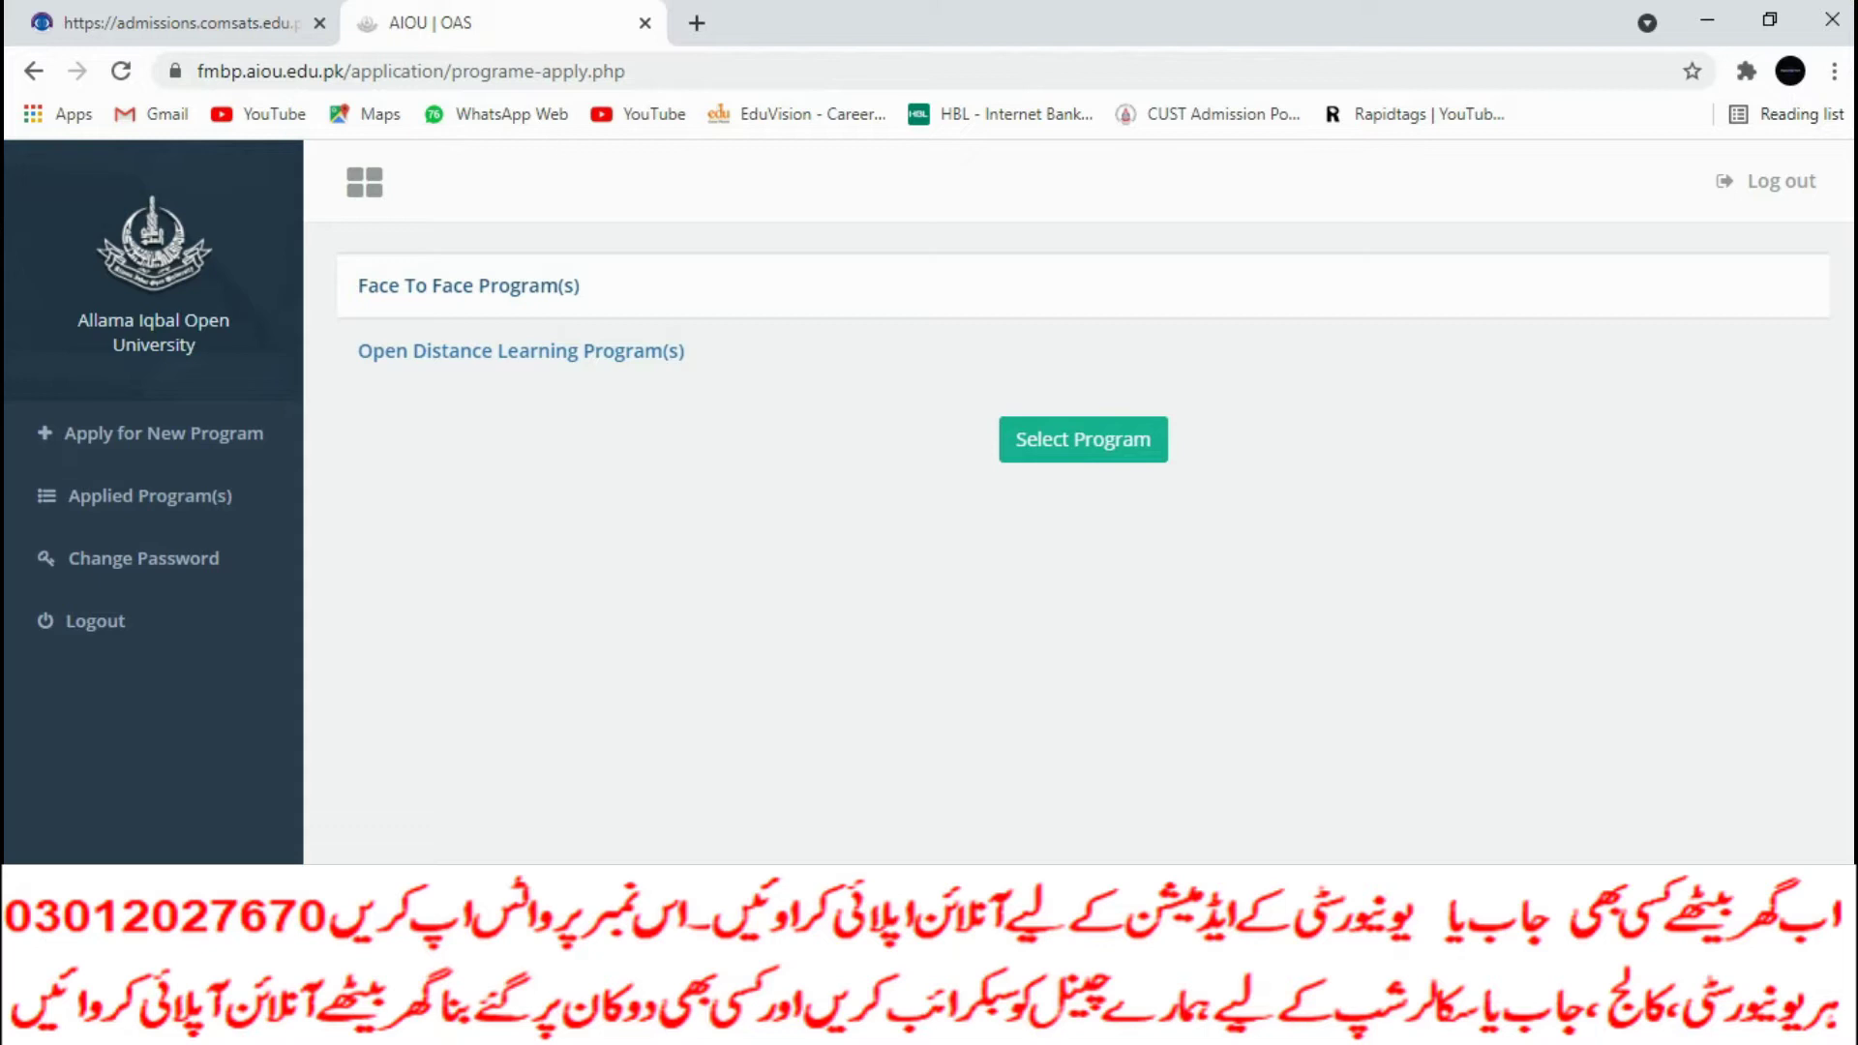
click(520, 352)
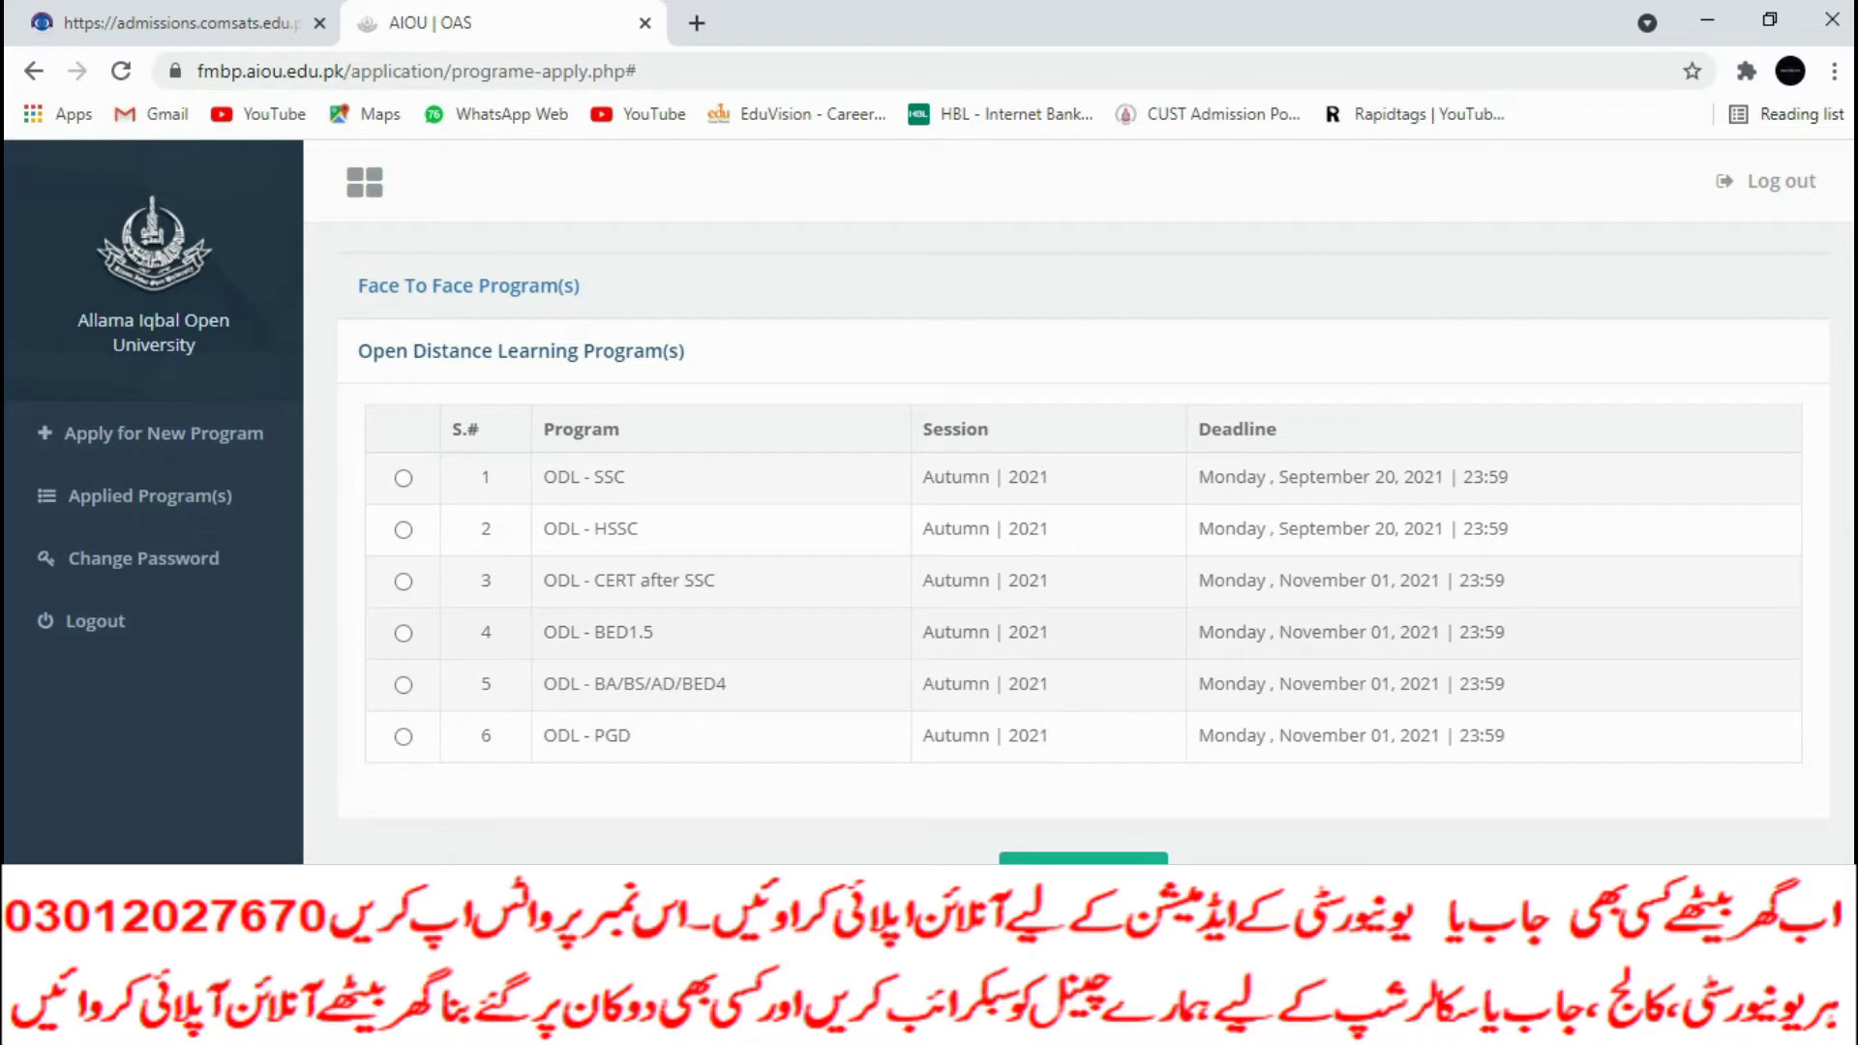
click(403, 633)
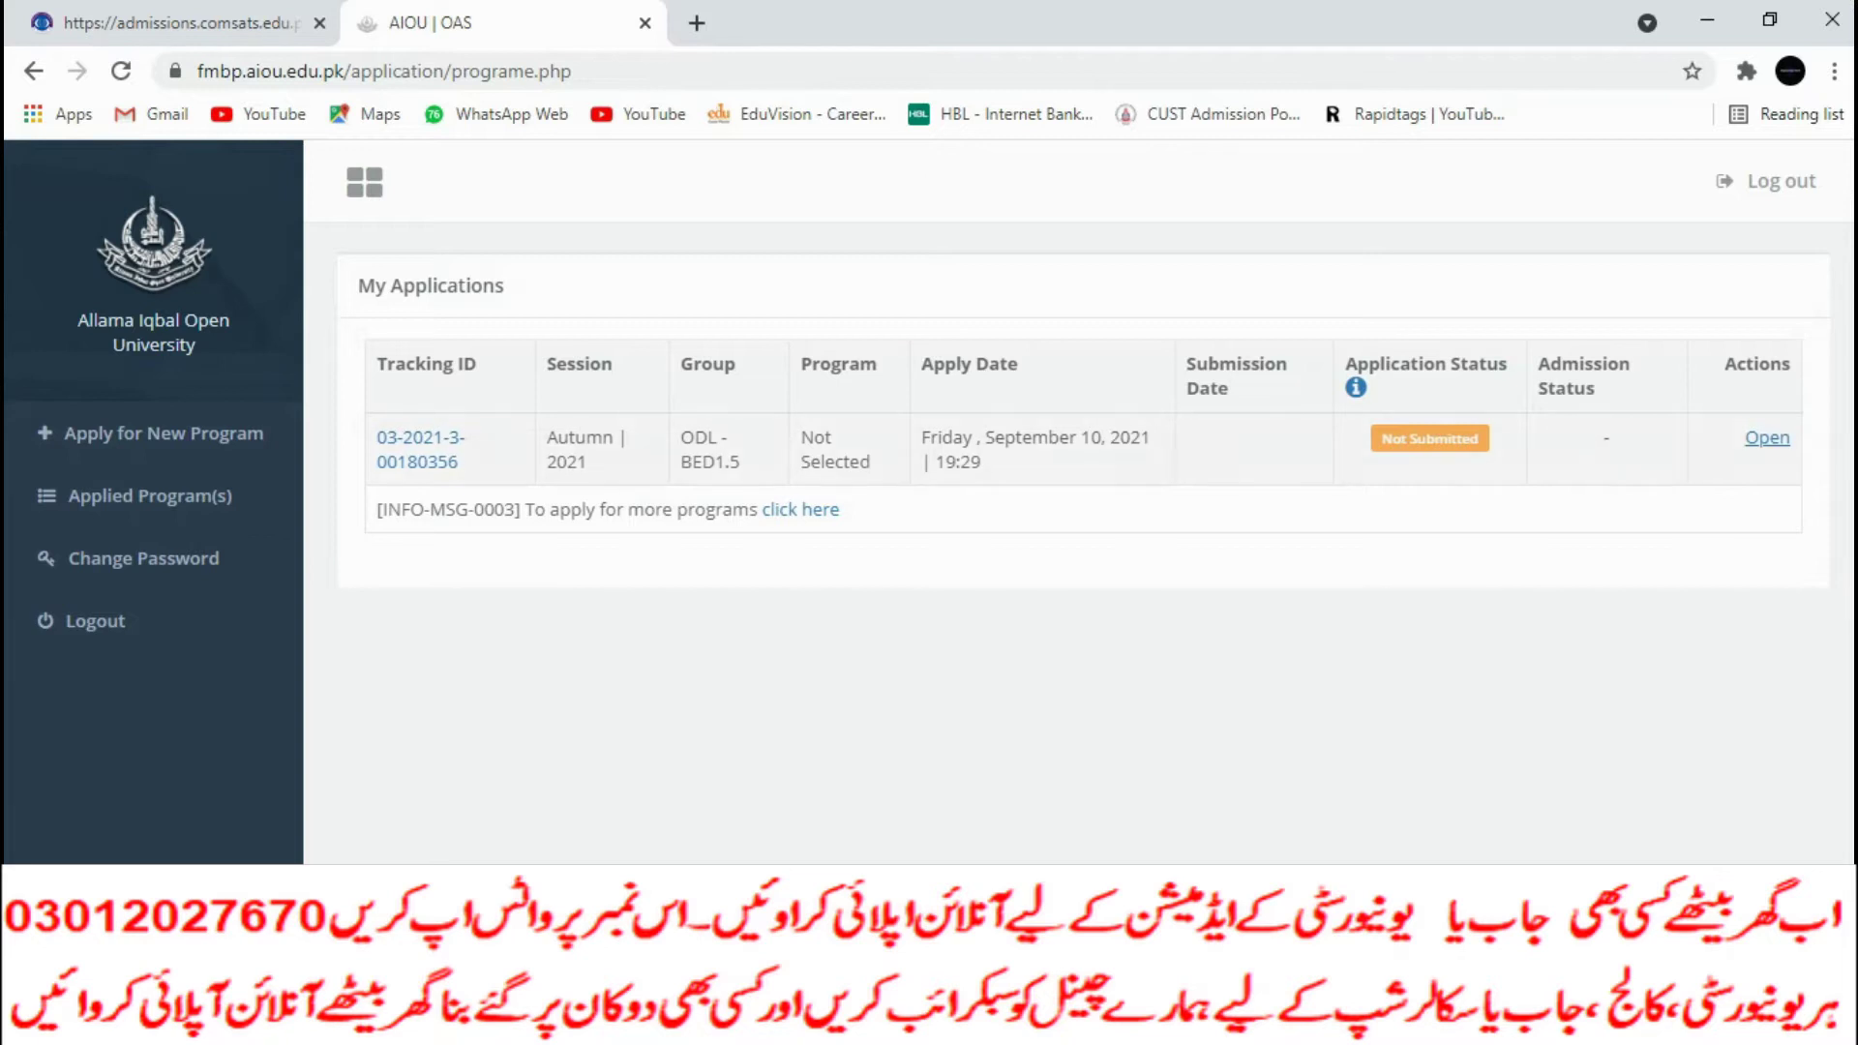
Open the BED1.5 application and set the last degree to Degree, 16 Years, Bachelor (16-YRS)
click(1767, 437)
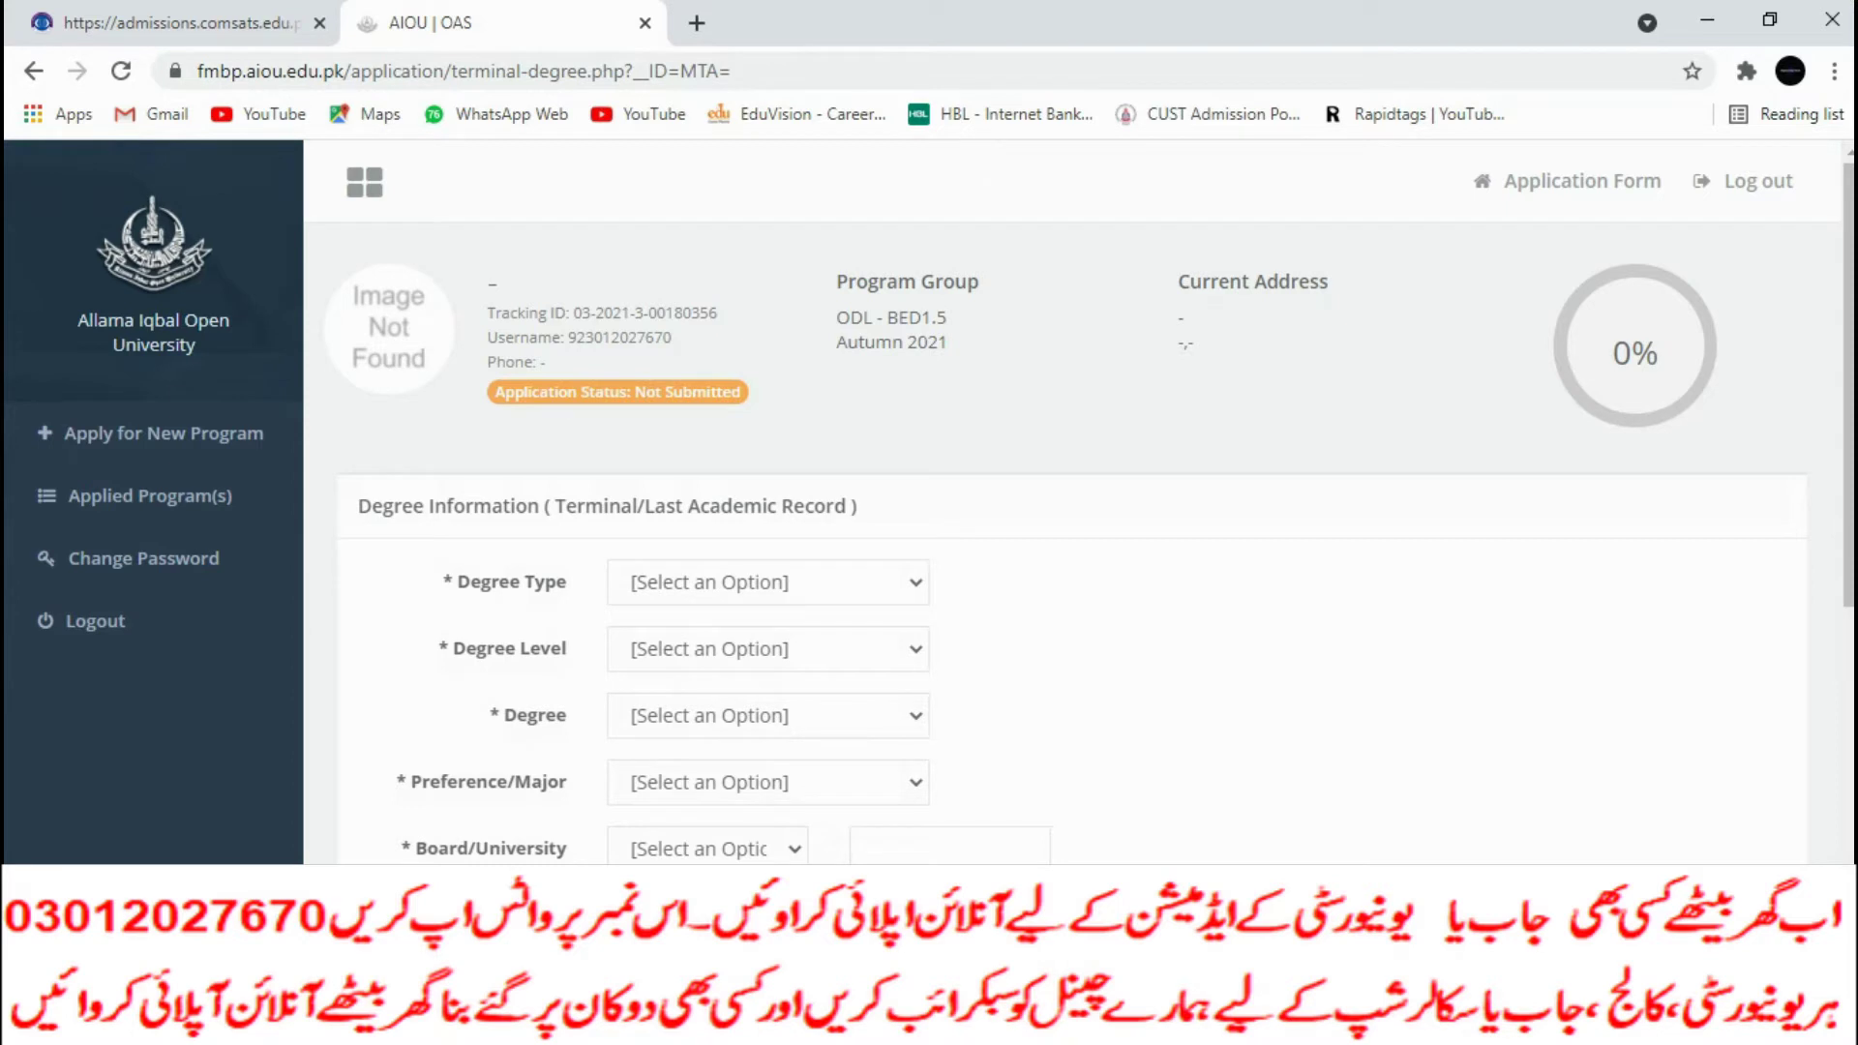
click(768, 582)
click(678, 647)
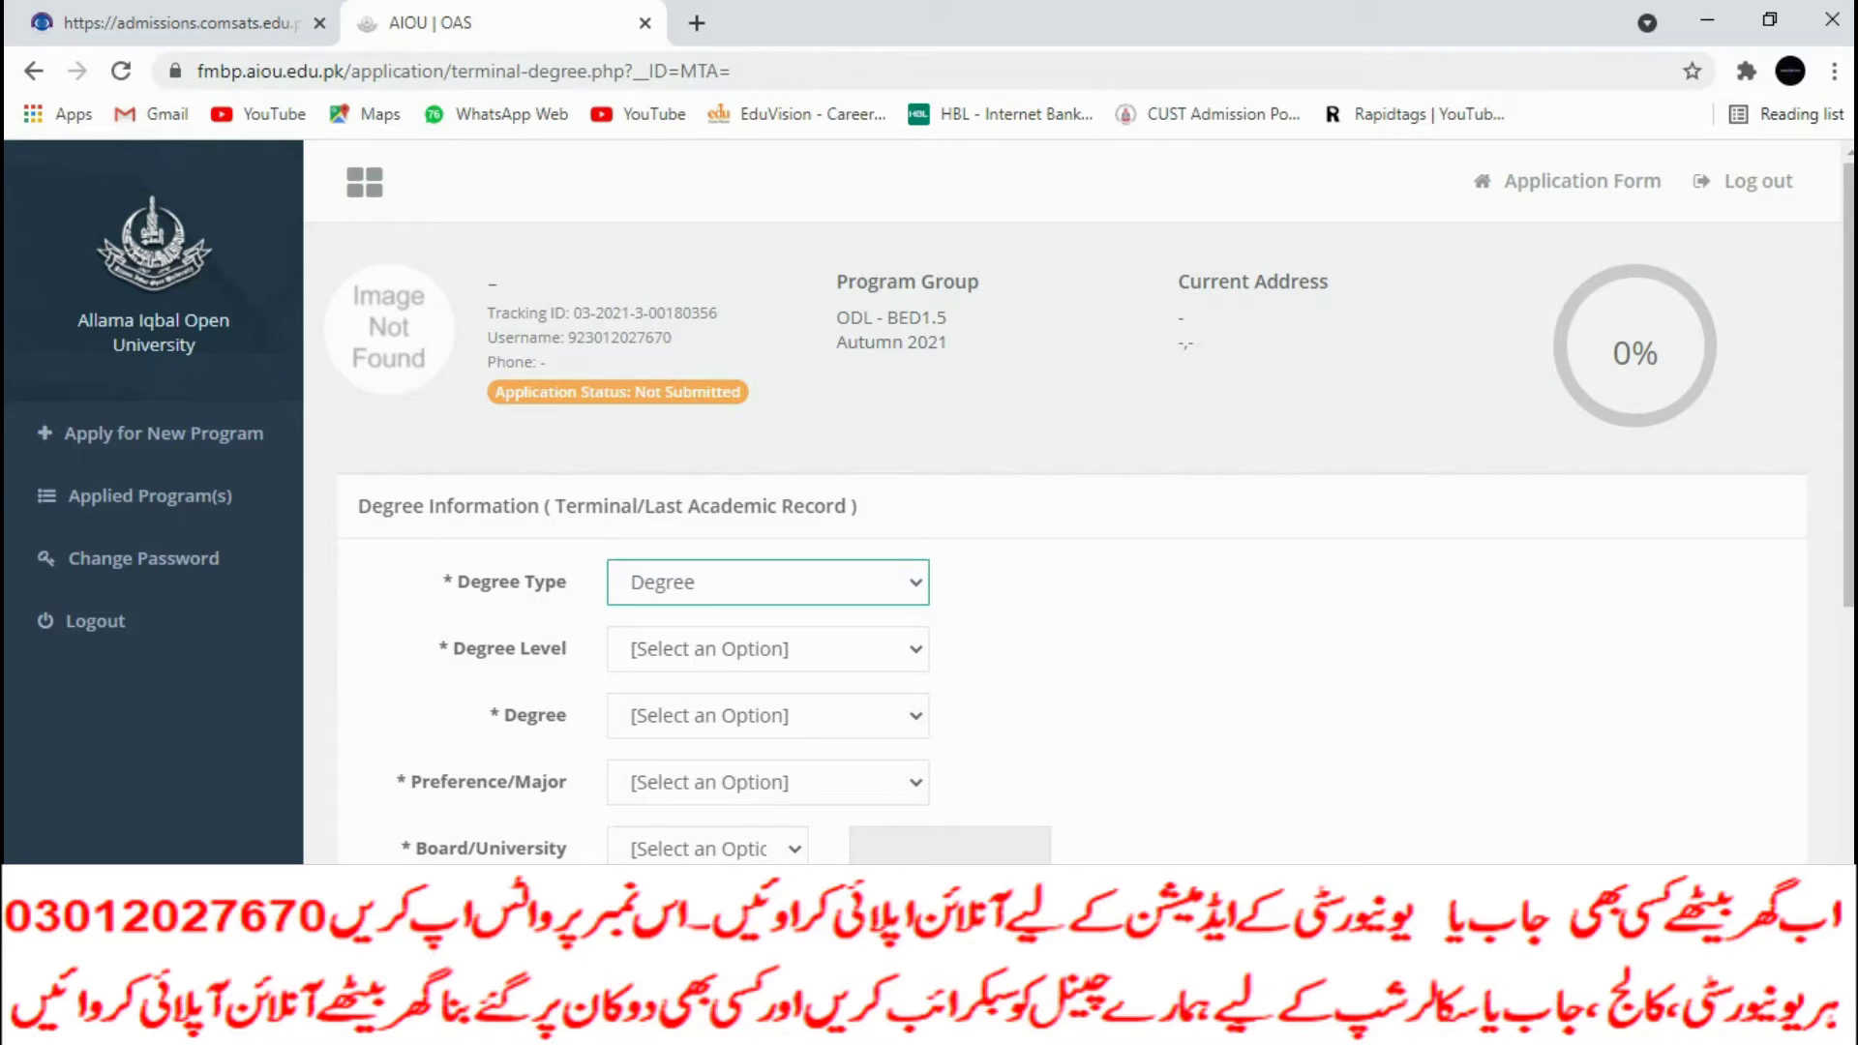
click(767, 649)
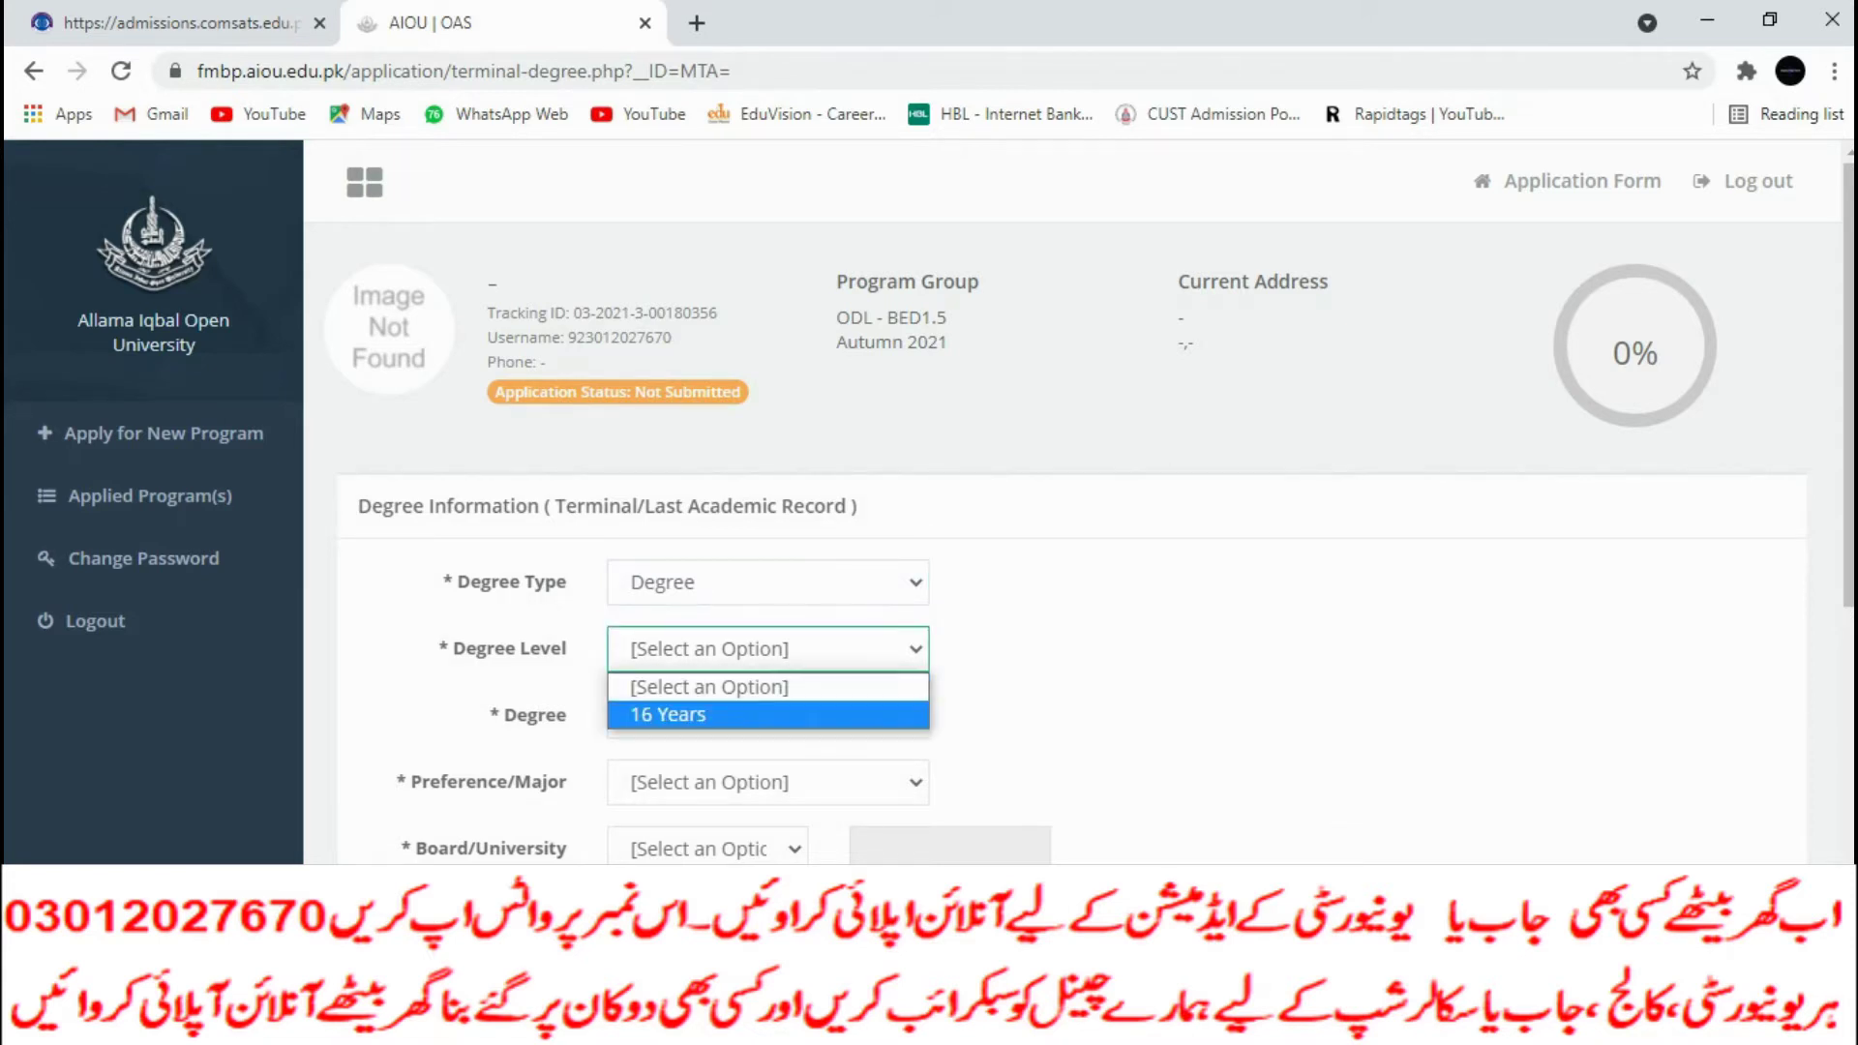
key(Return)
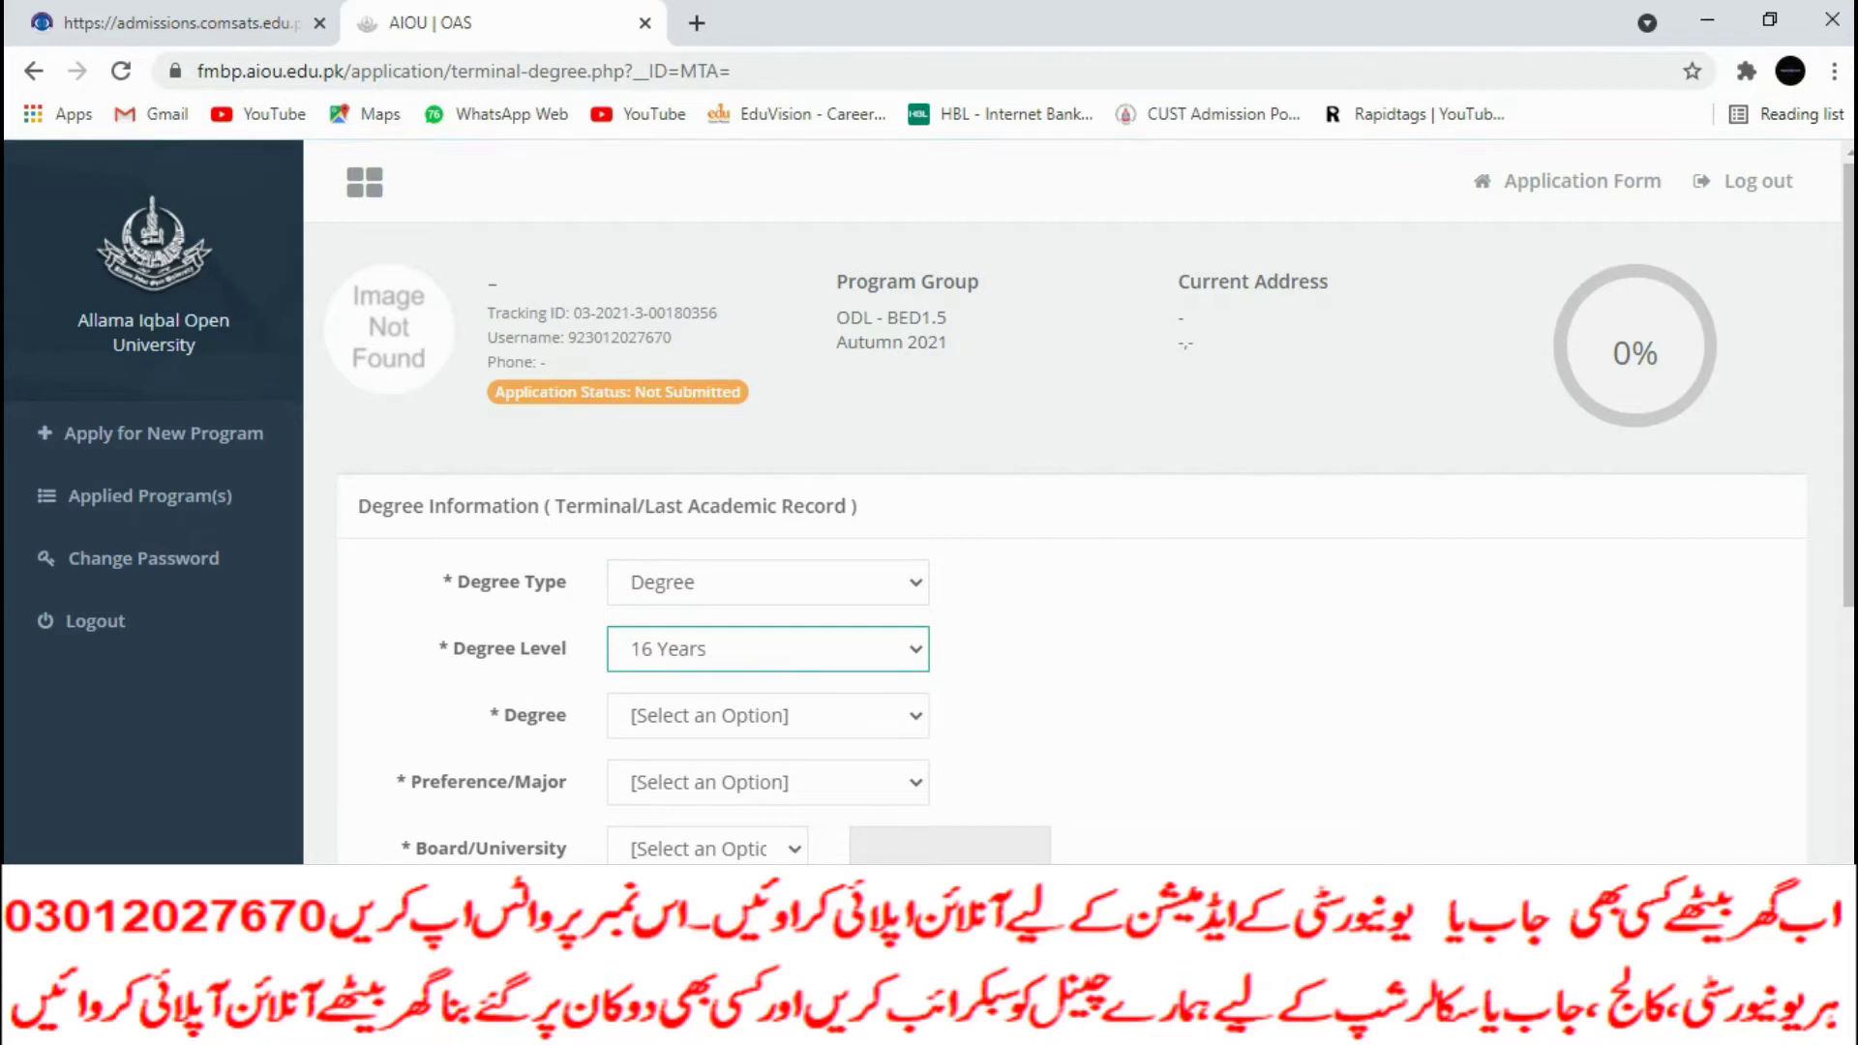
click(767, 715)
key(Down)
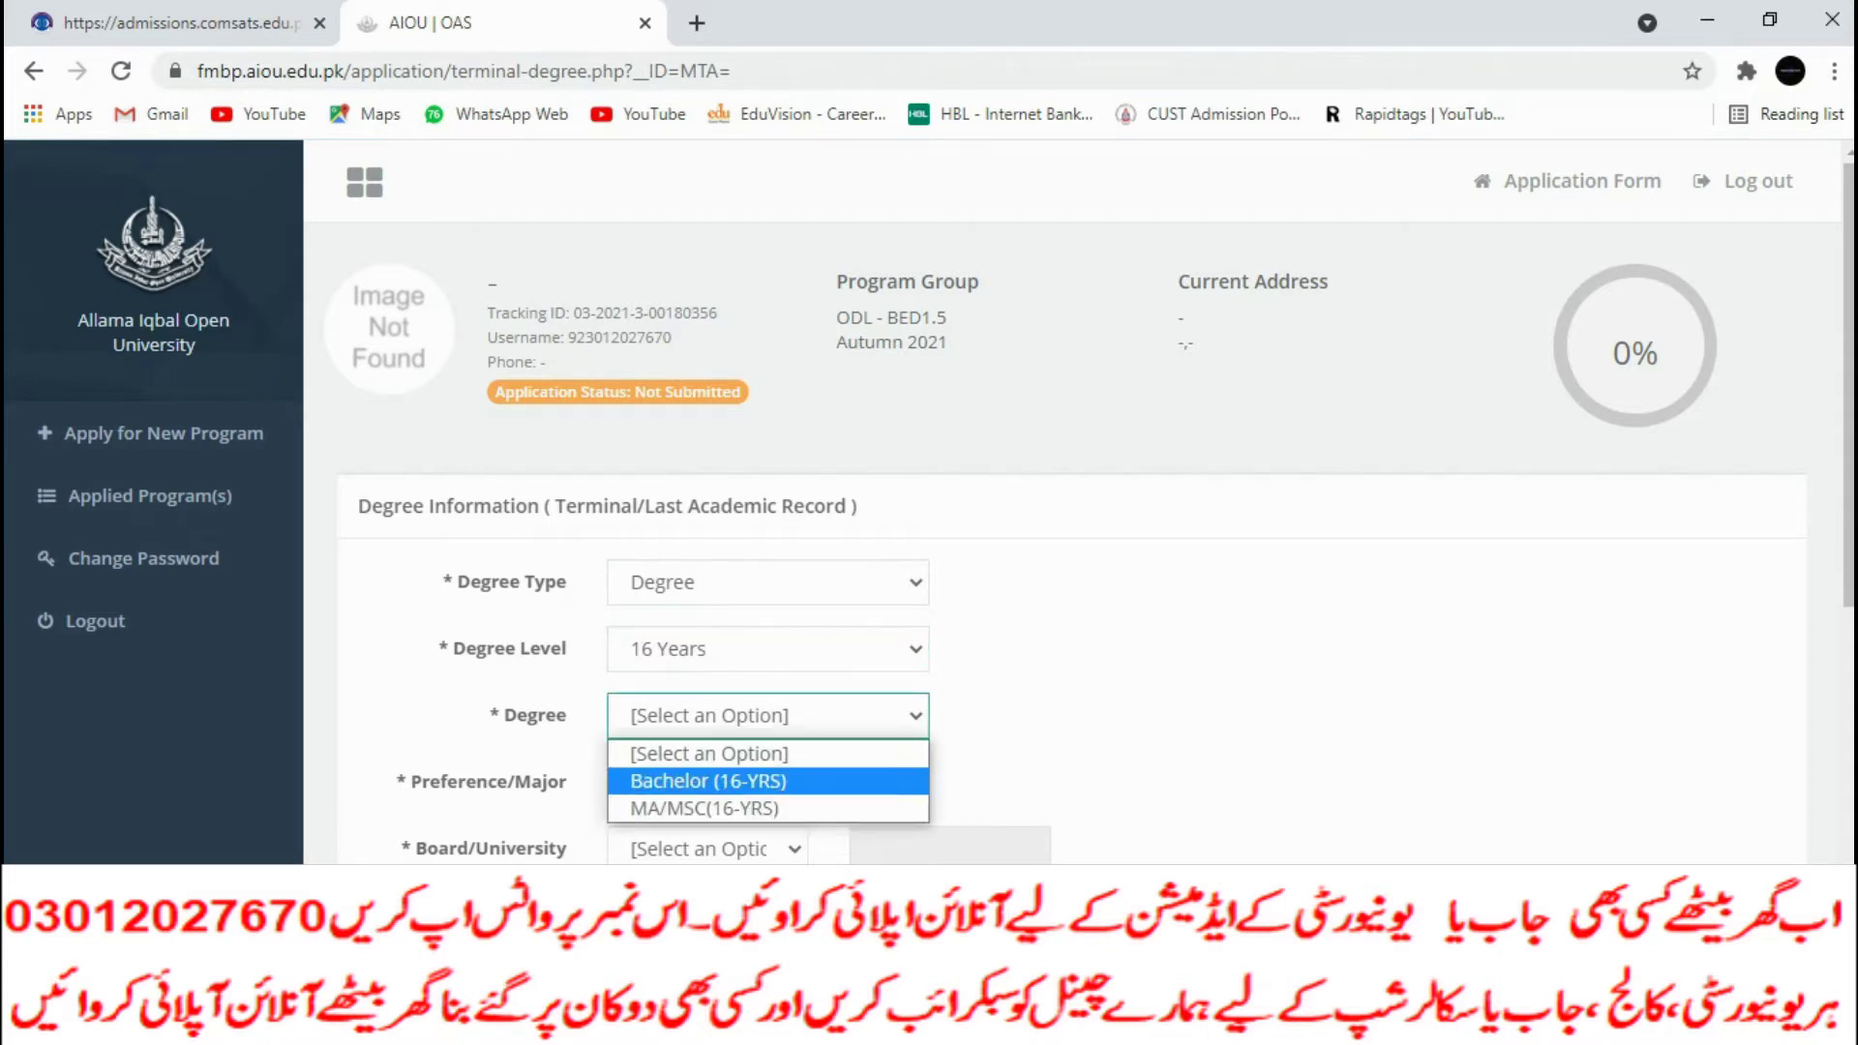
key(Down)
key(Return)
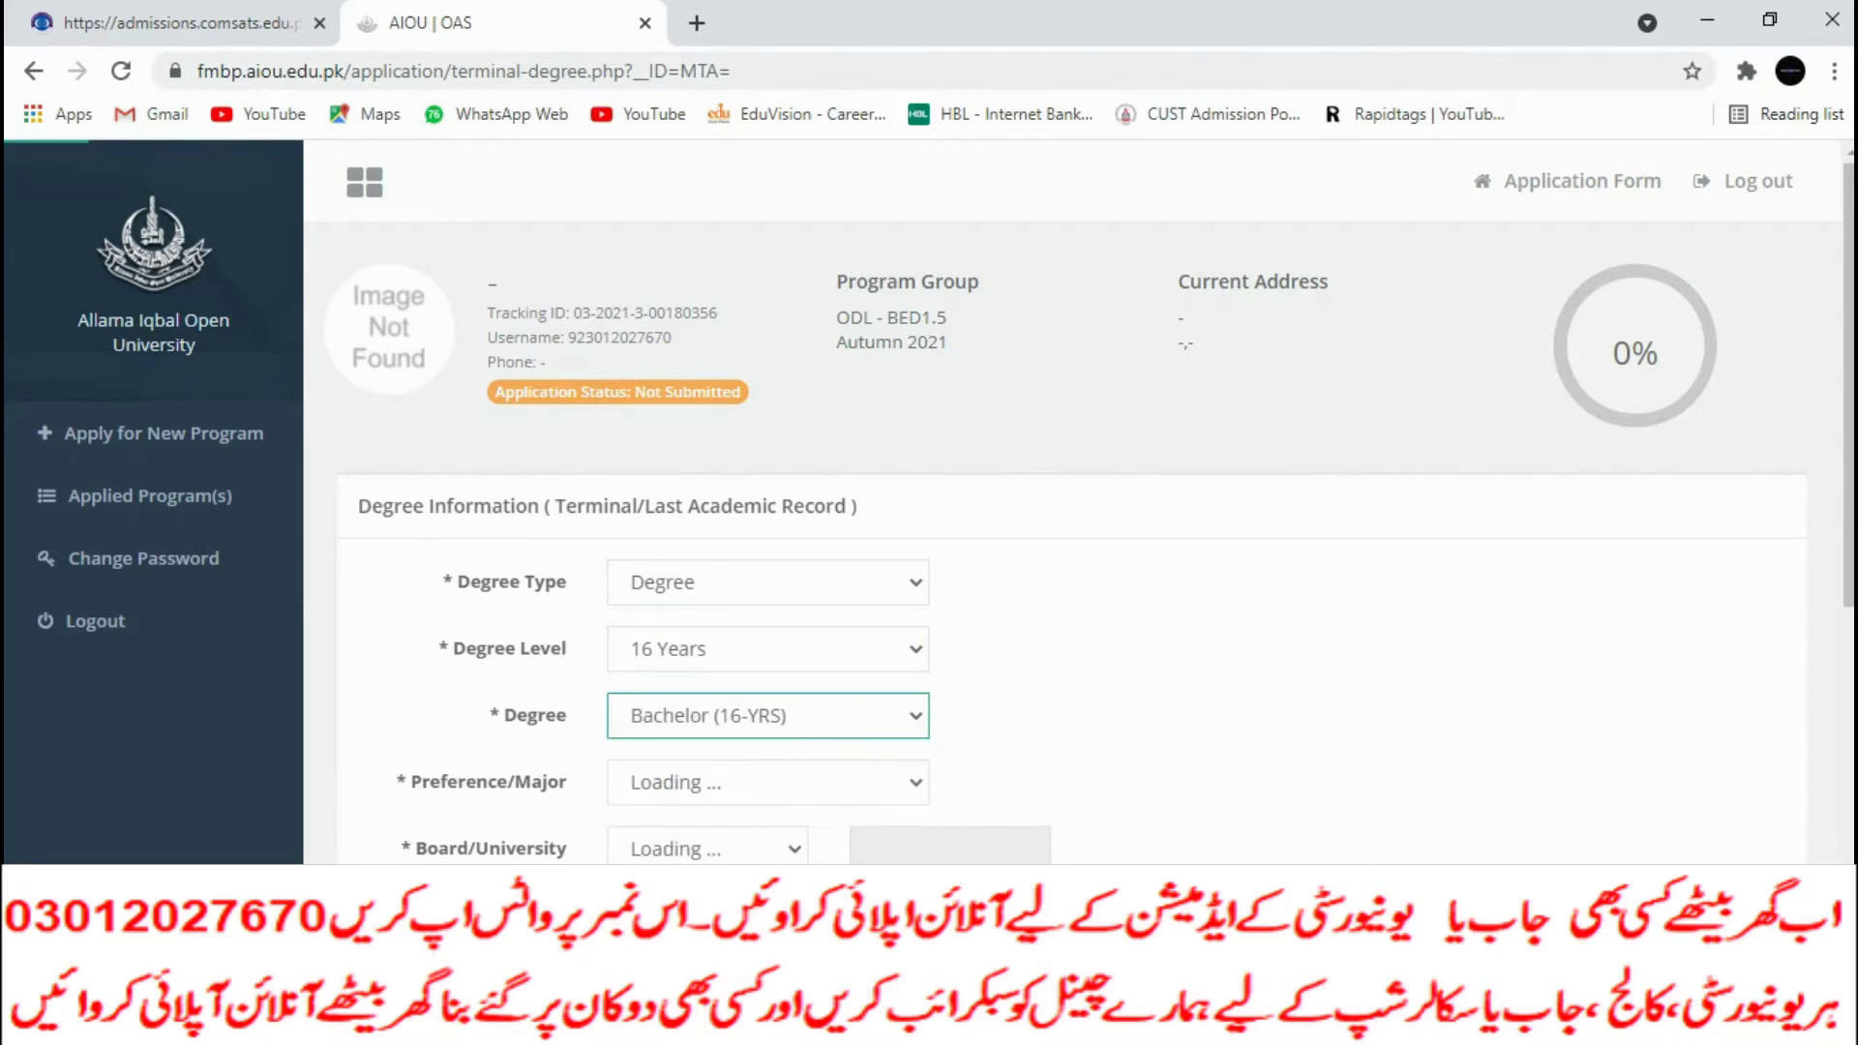
Set the major to BS ENGLISH and the board/university to COMSATS
click(768, 782)
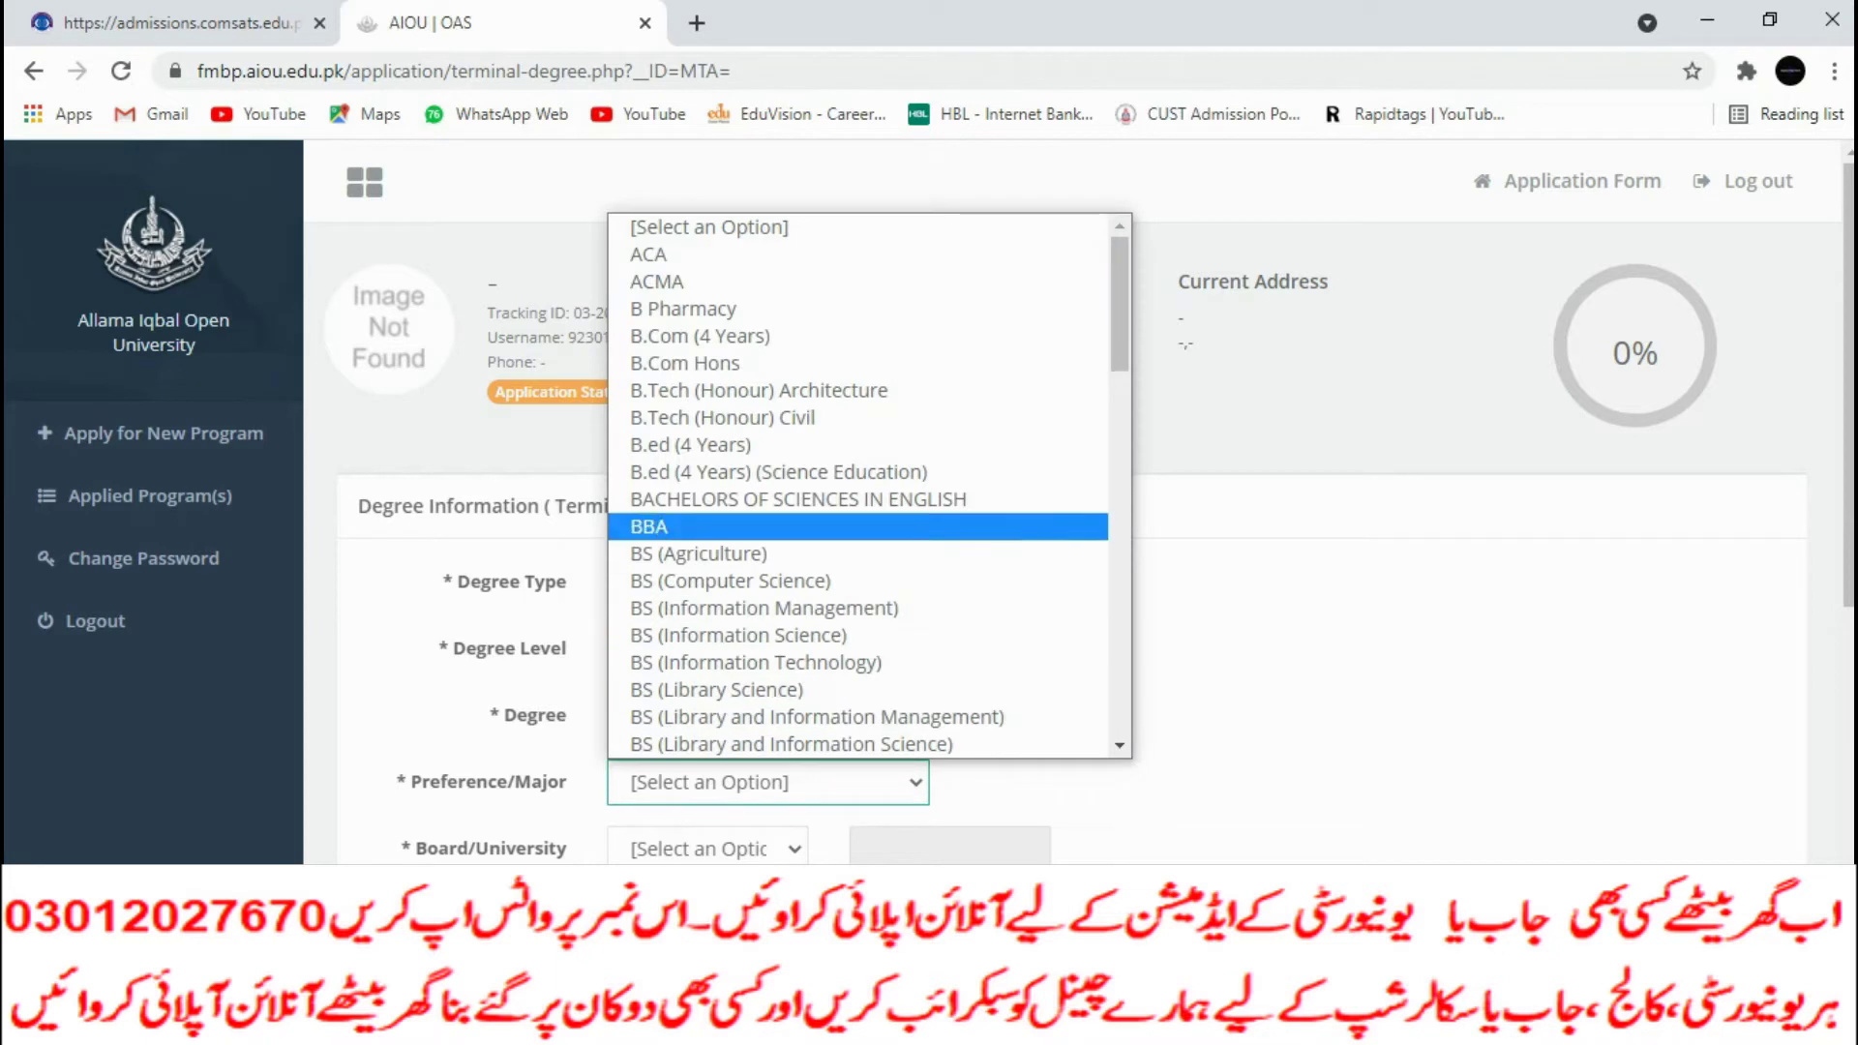
scroll(866, 484, down, 1)
key(Down)
key(Down)
key(Down)
key(Down)
key(Down)
key(Down)
key(Down)
key(Down)
key(Down)
key(Down)
key(Down)
key(Down)
key(Down)
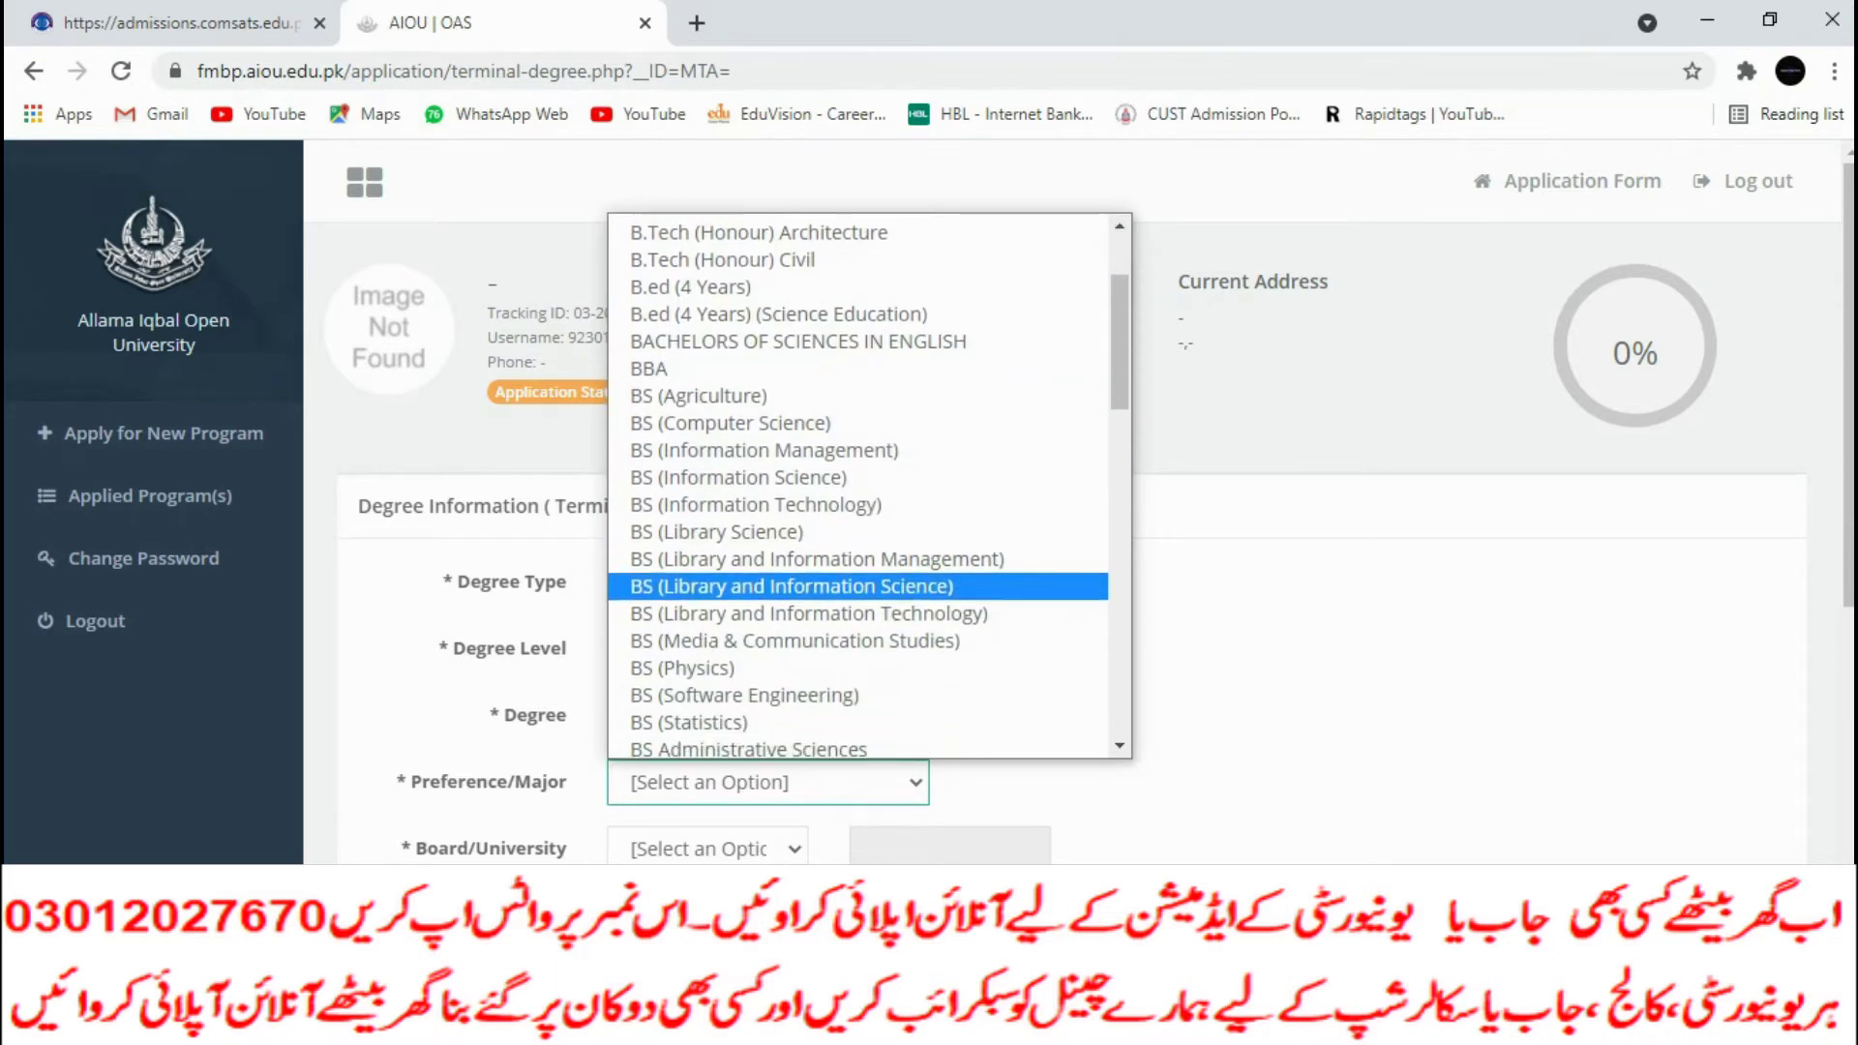
scroll(866, 484, down, 1)
key(Down)
key(Down)
key(Down)
key(Down)
key(Down)
key(Down)
key(Down)
key(Down)
key(Up)
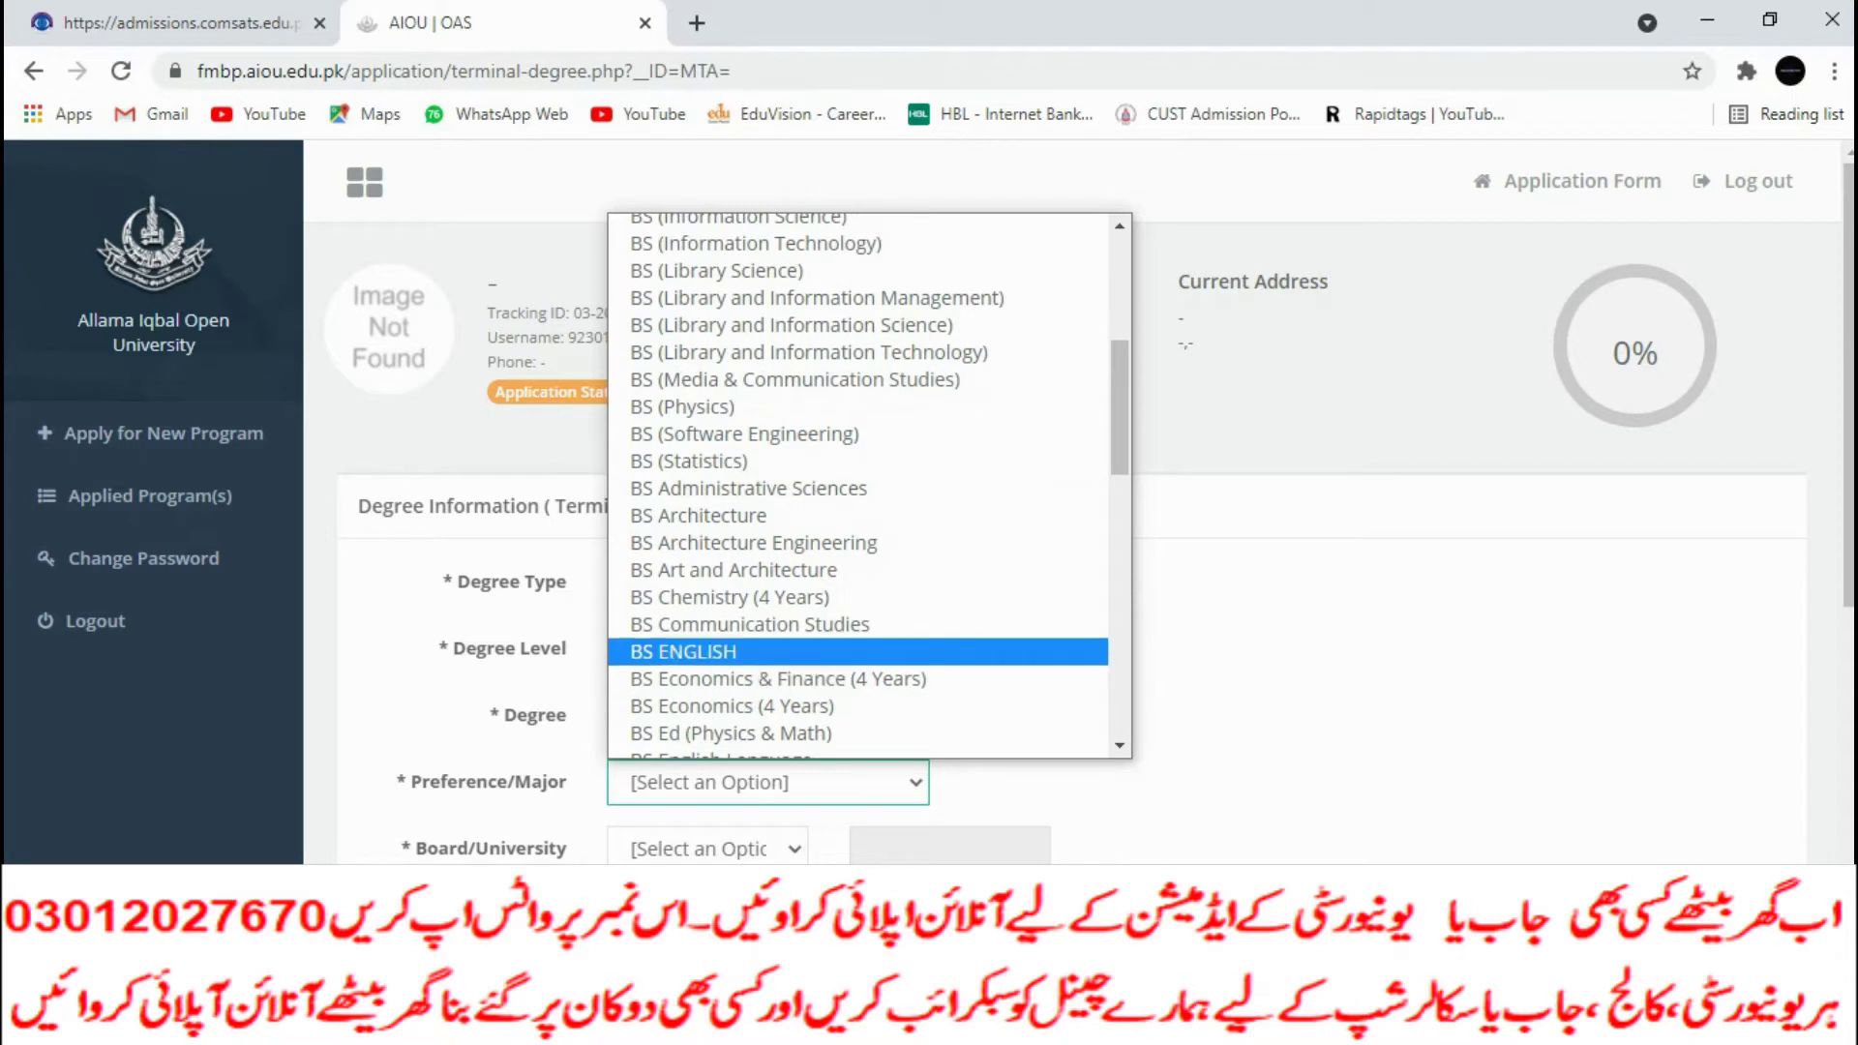
key(Return)
scroll(1074, 501, down, 3)
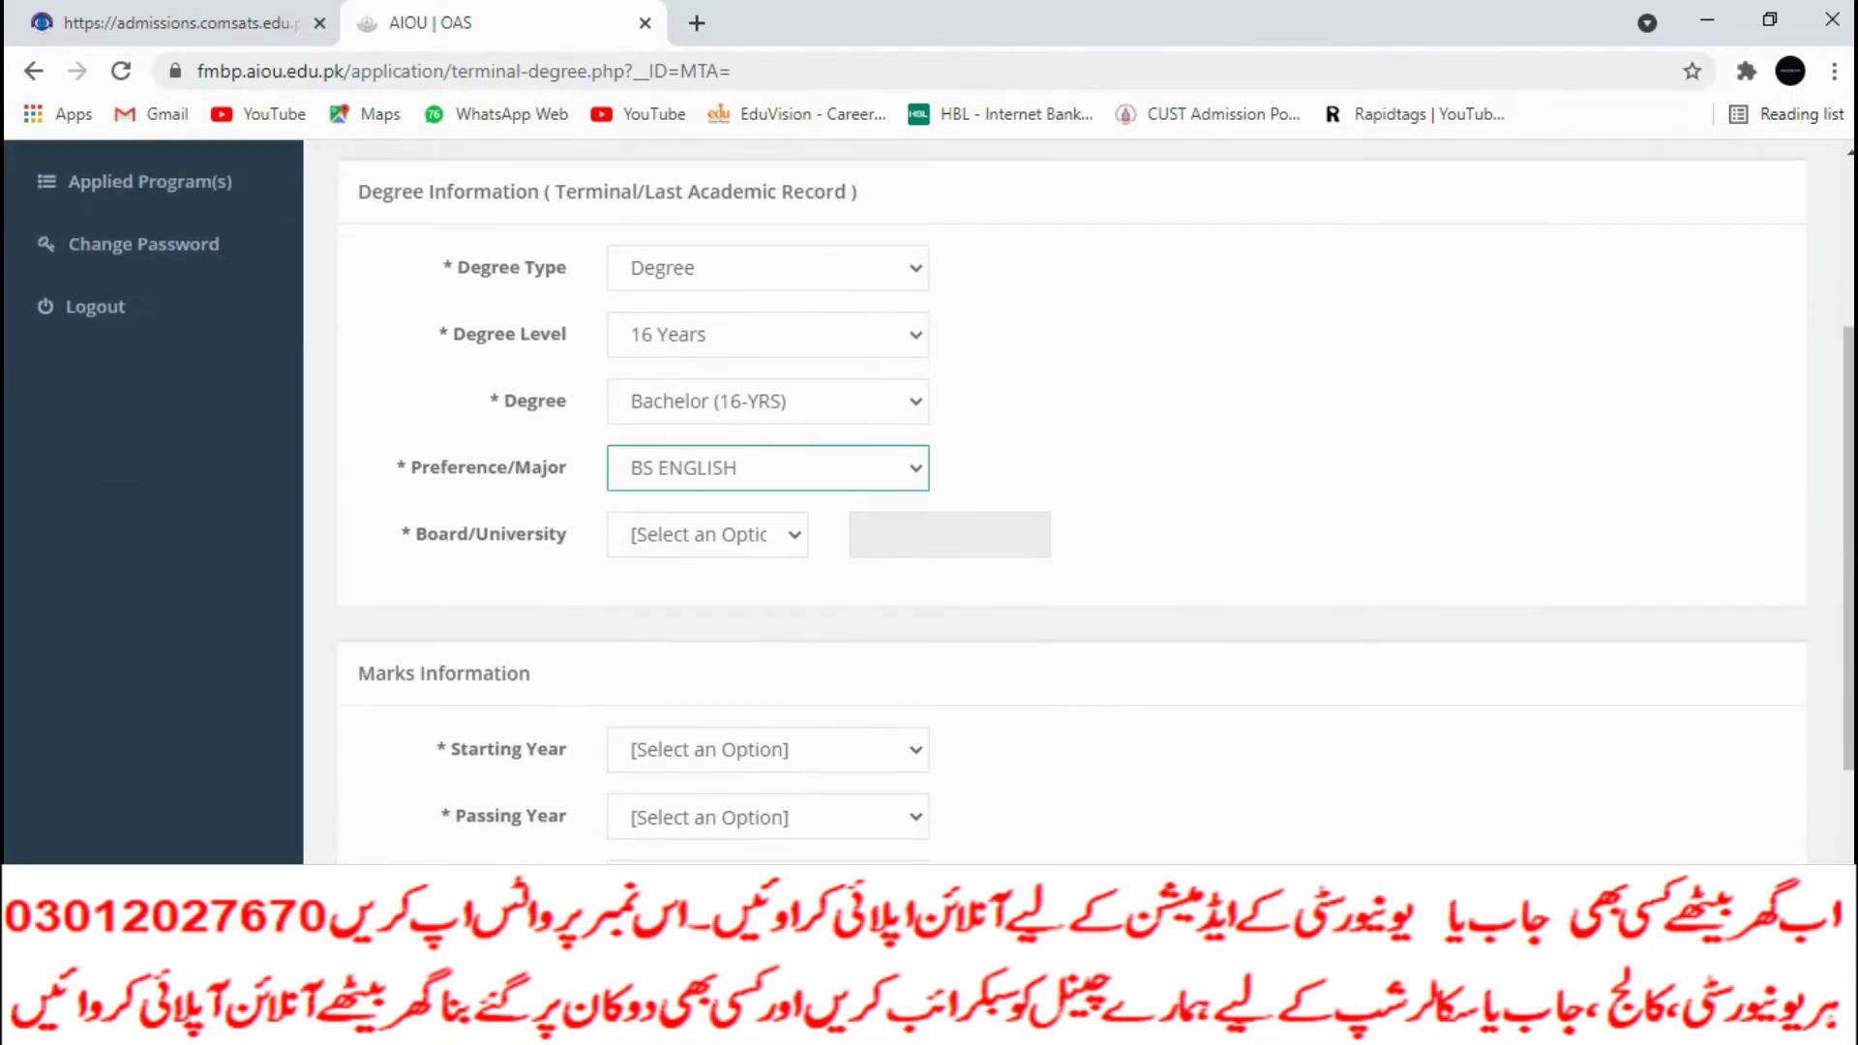
key(Tab)
key(alt+Down)
key(b)
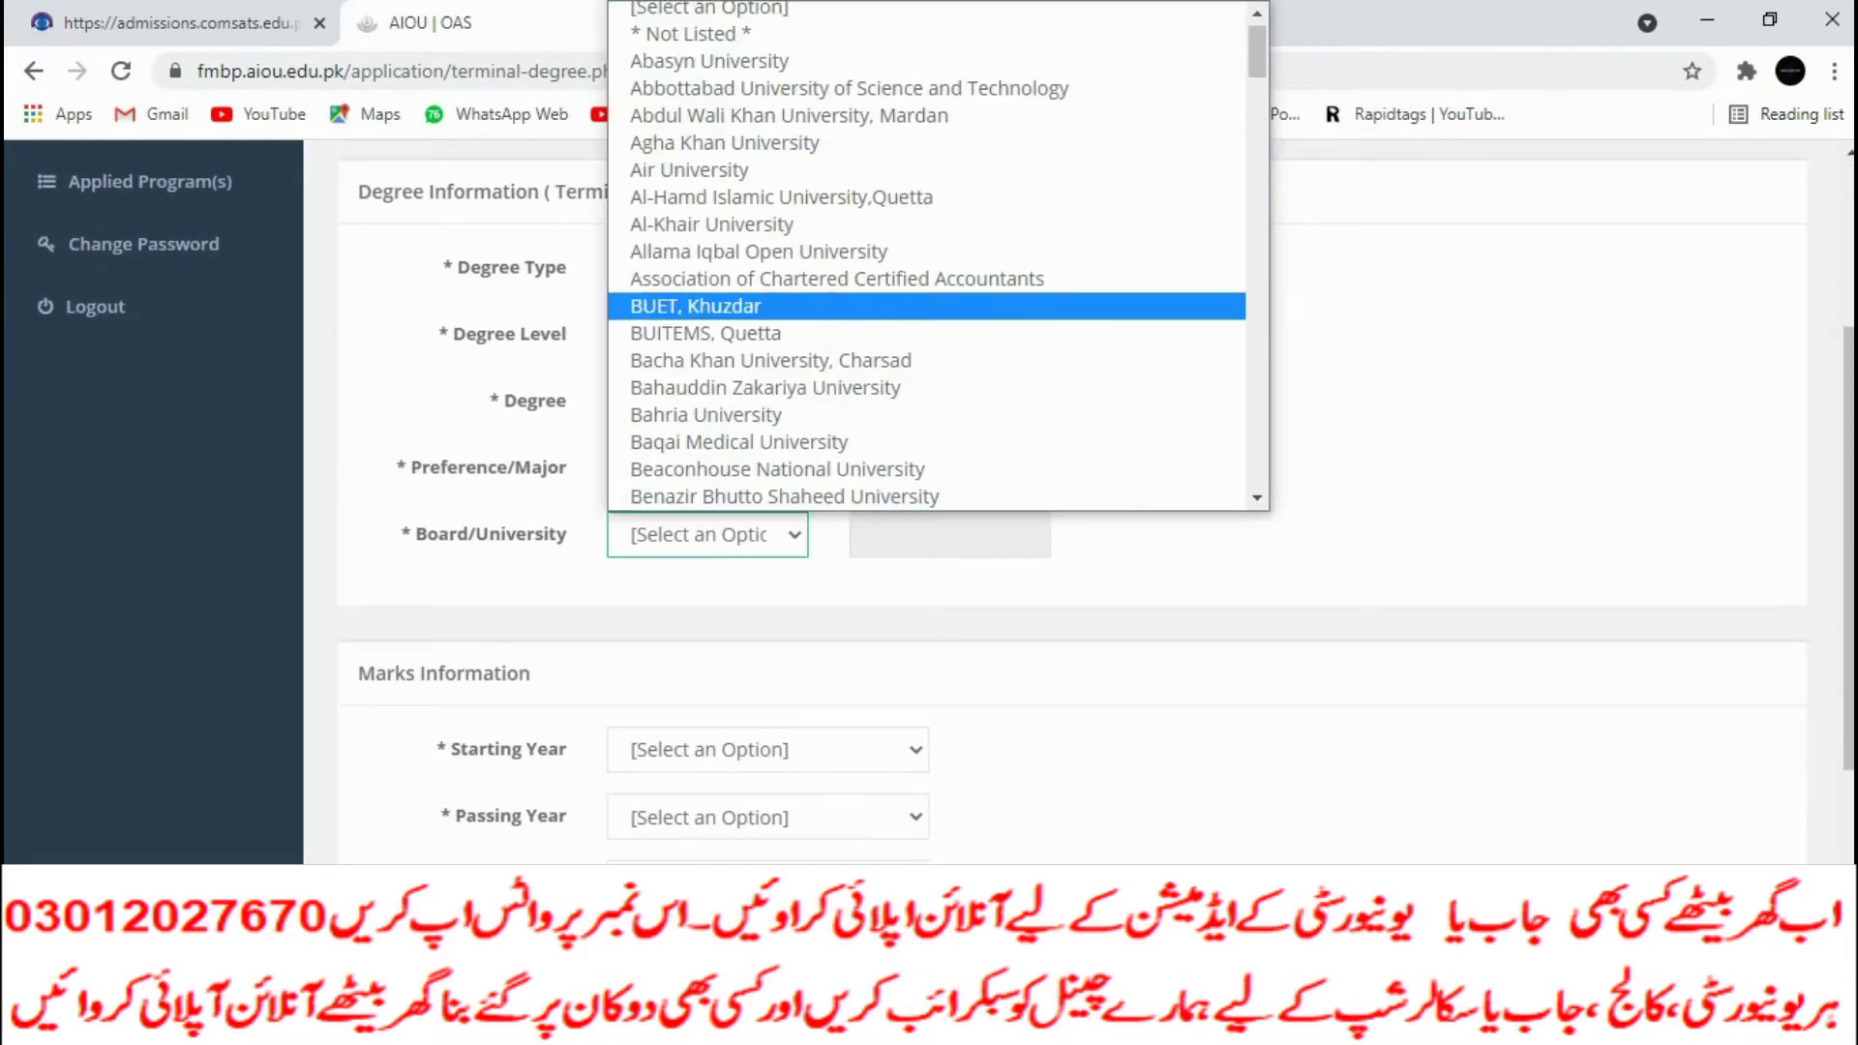
scroll(927, 255, down, 3)
key(Down)
key(Return)
scroll(765, 542, down, 2)
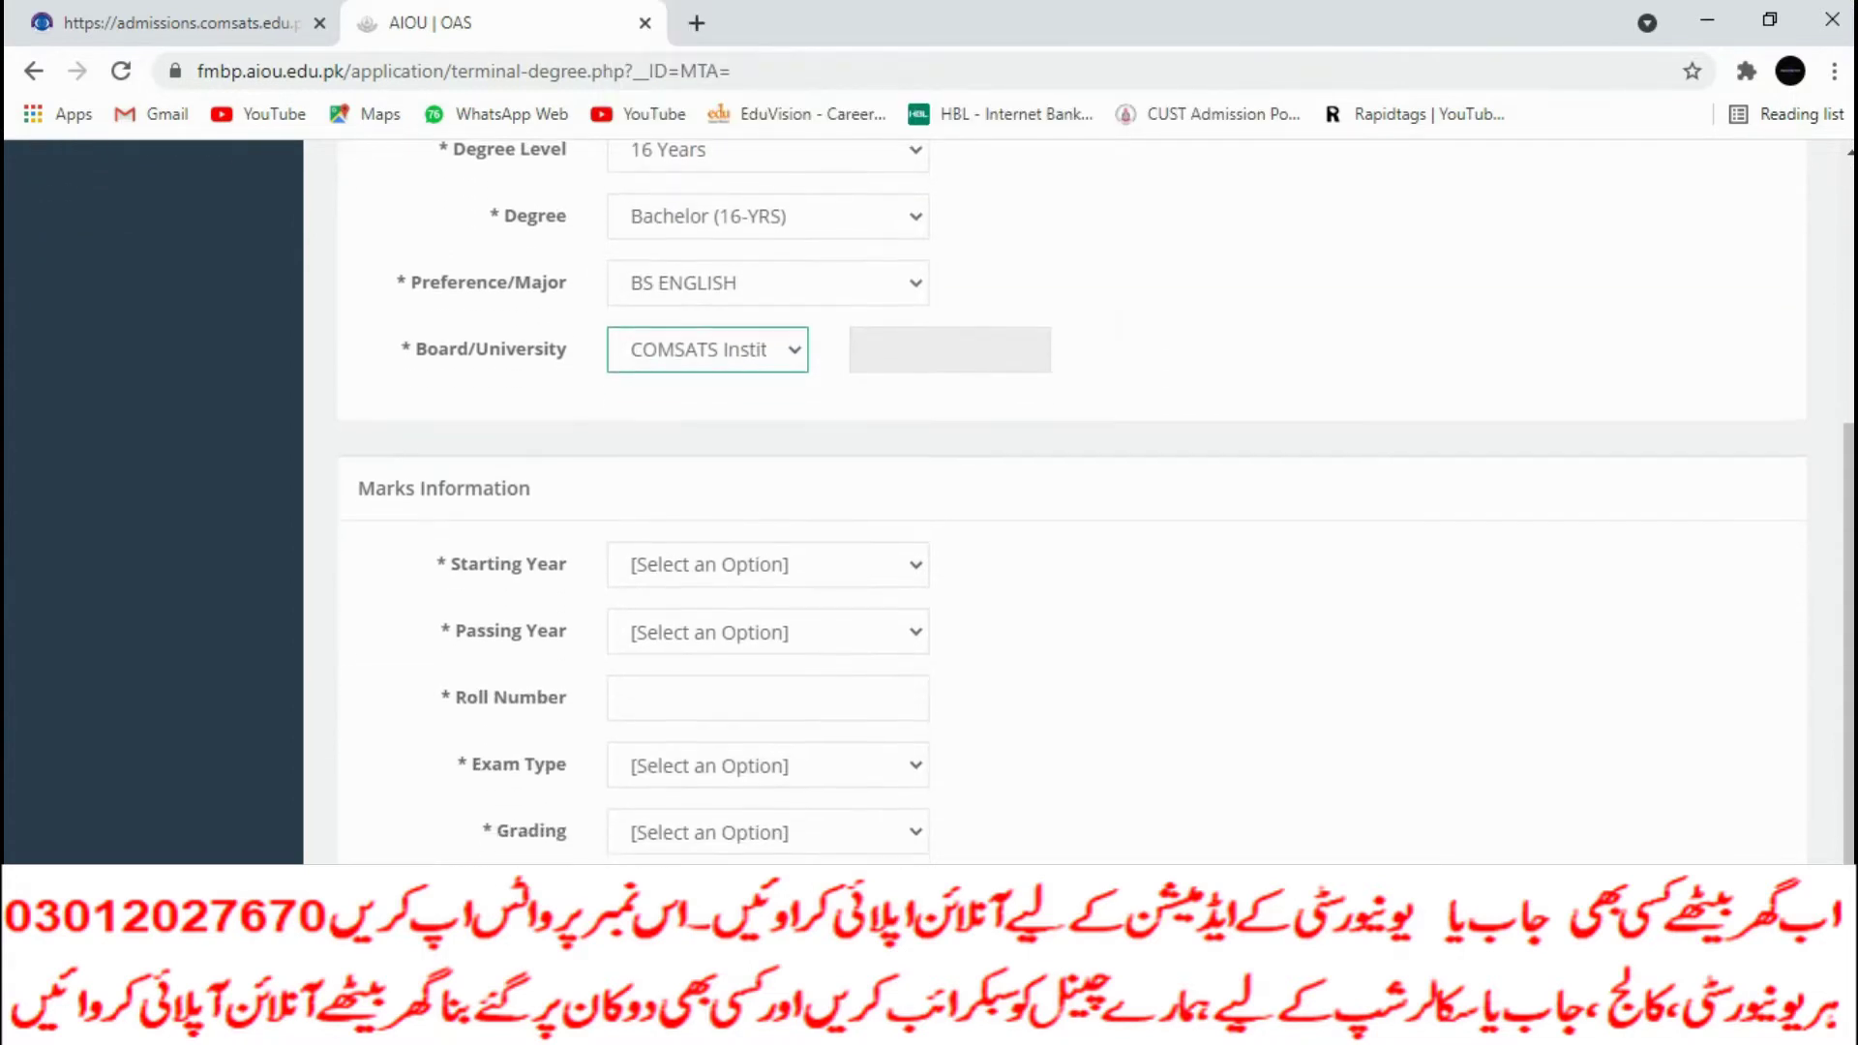
Enter 2017 as the starting year, 2021 as the passing year, and the roll number
click(764, 563)
text(2017)
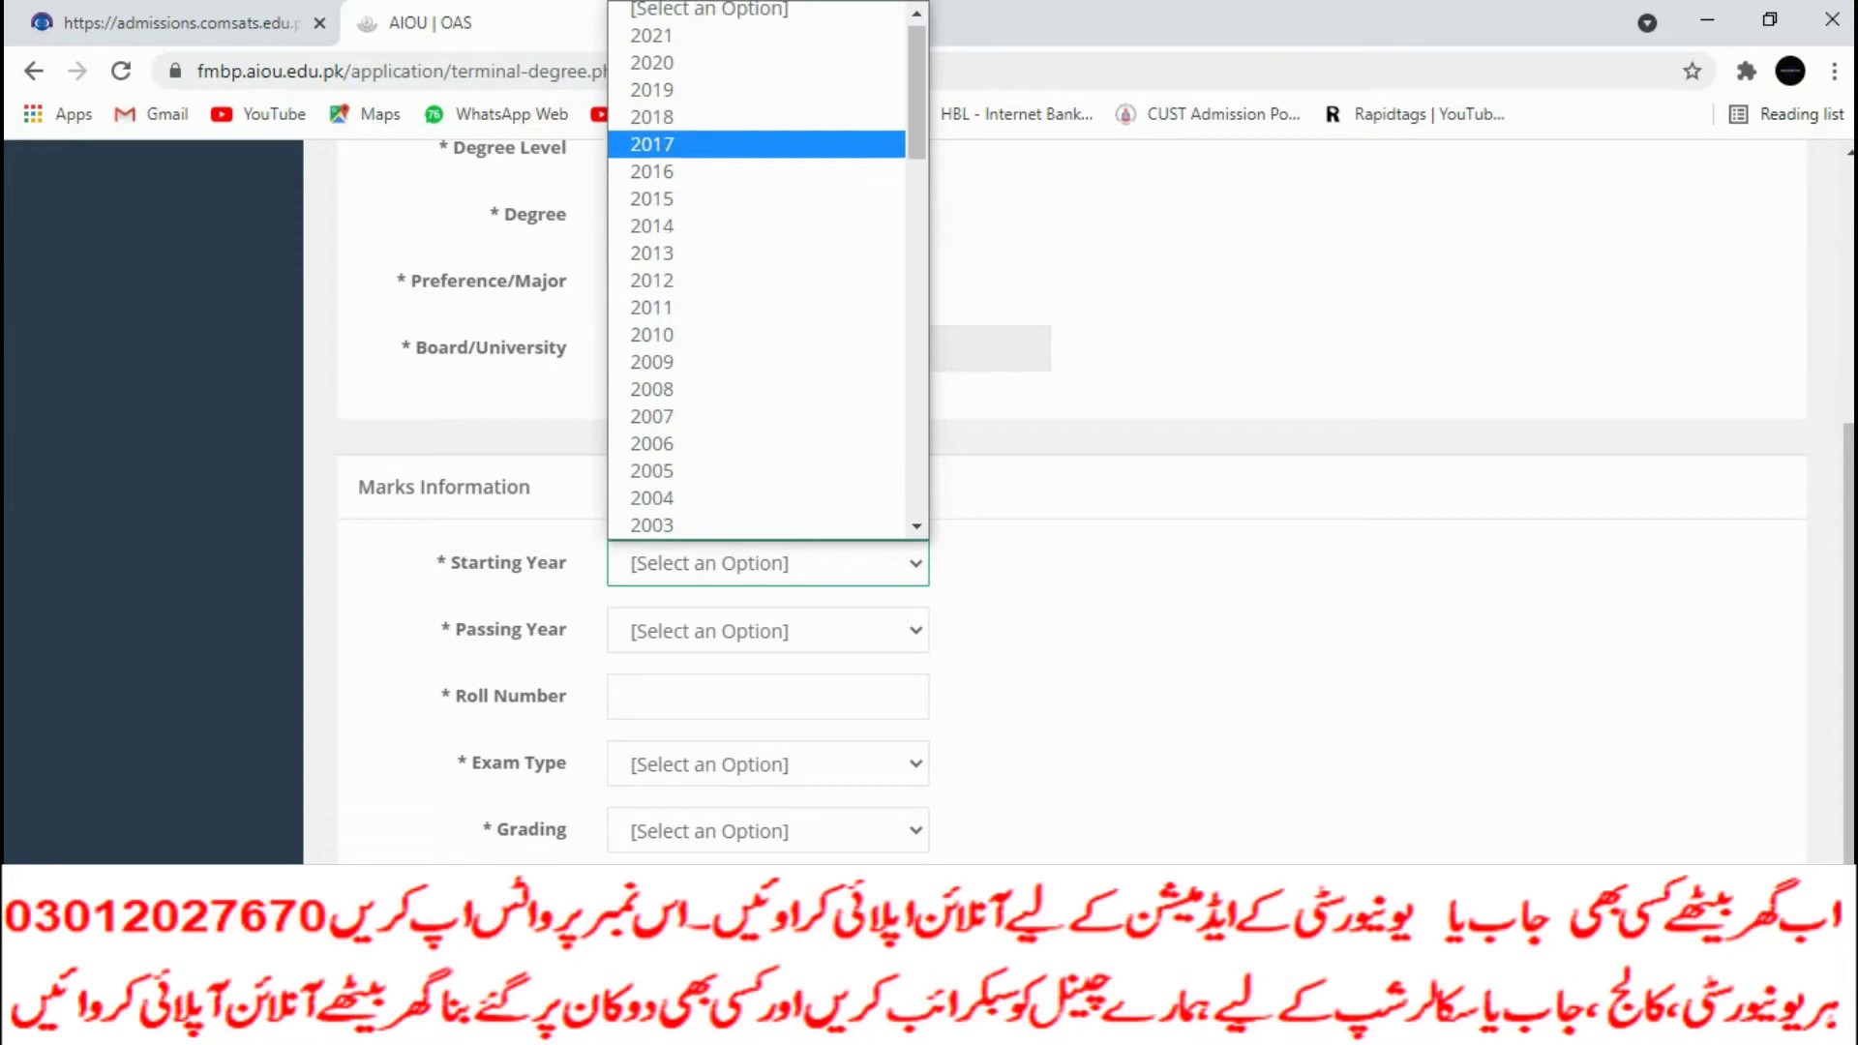
key(Return)
scroll(1094, 497, down, 2)
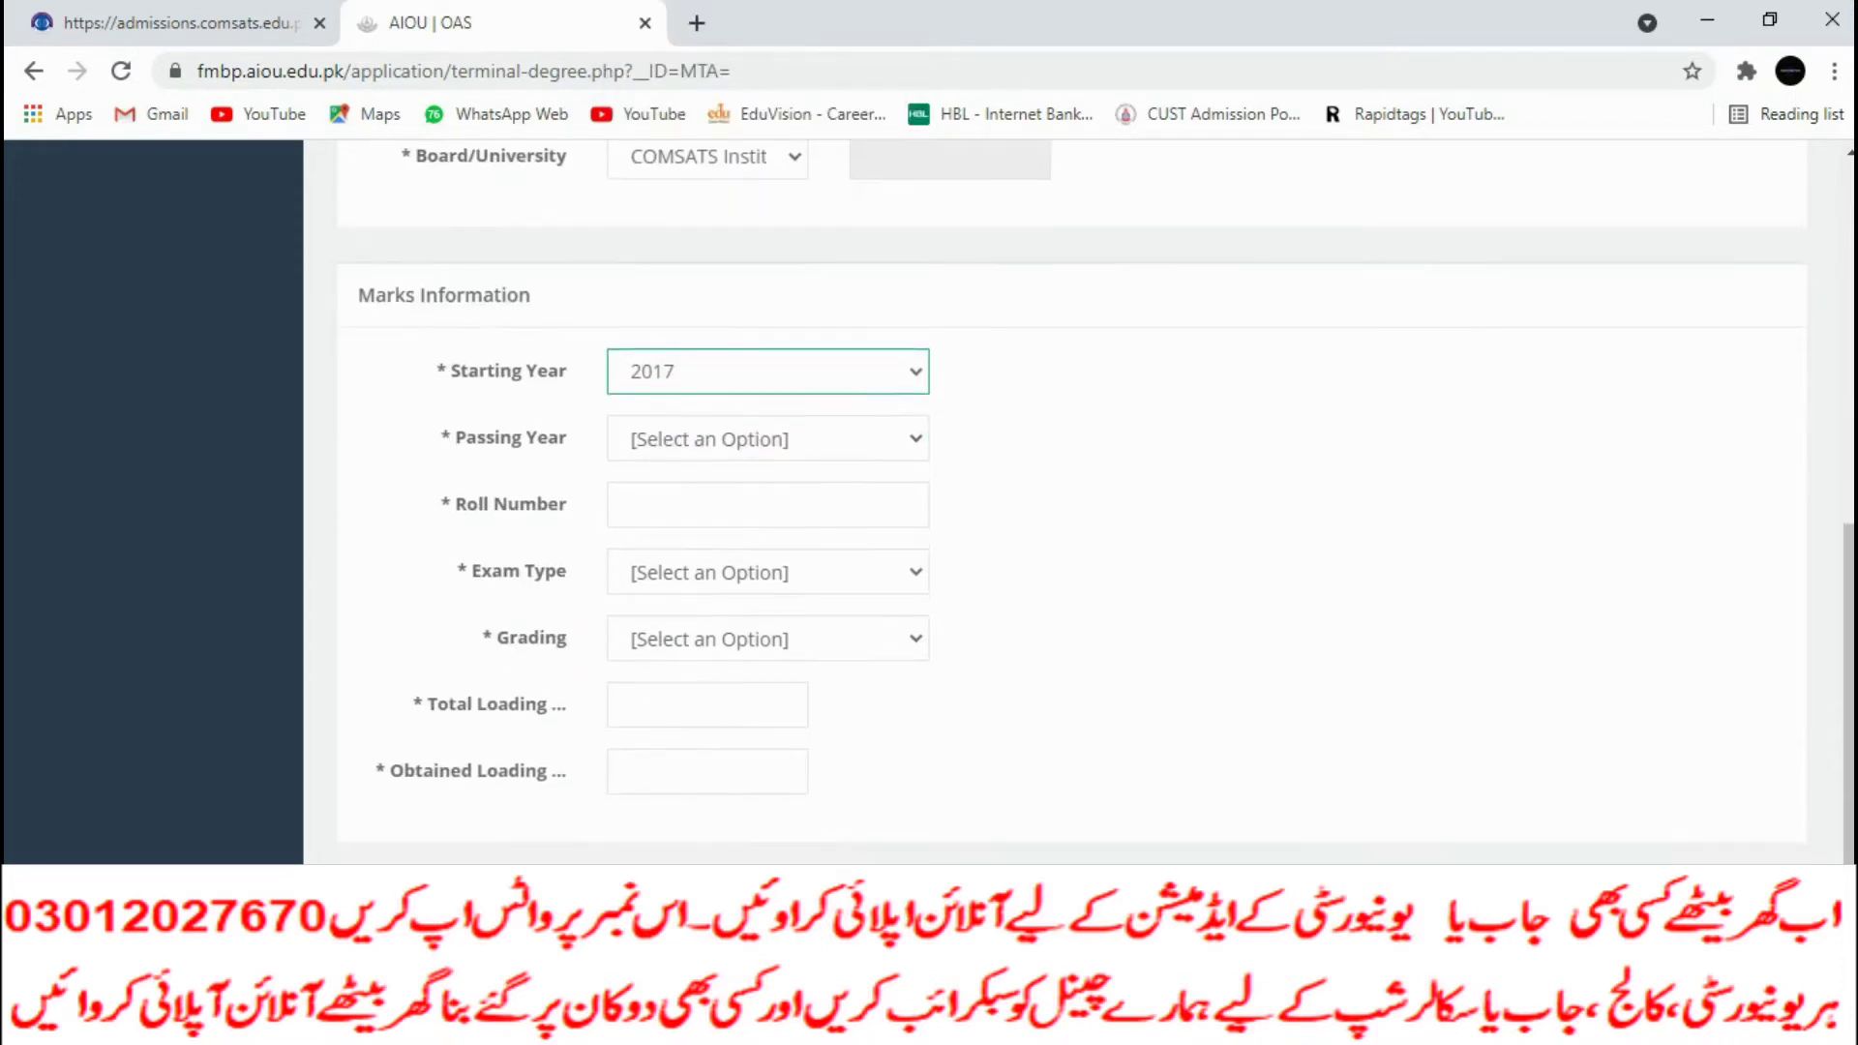
click(768, 439)
key(Down)
key(Return)
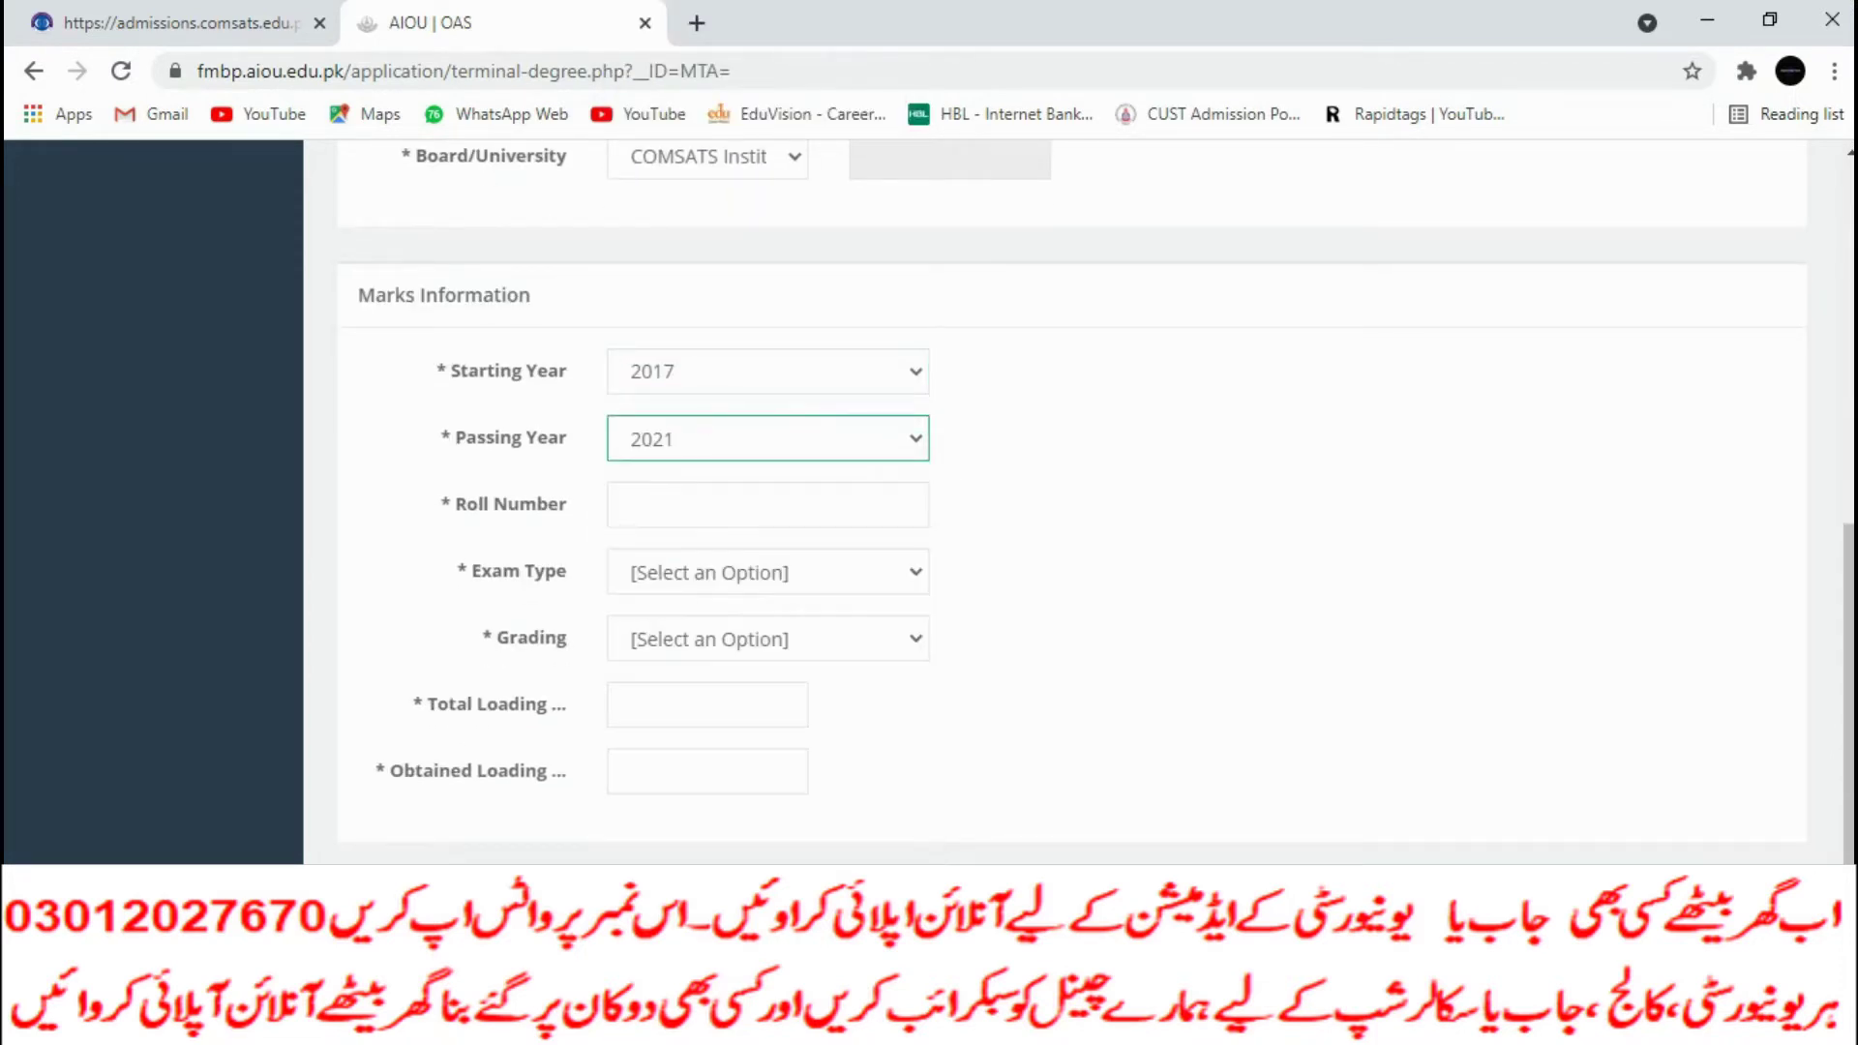
click(768, 504)
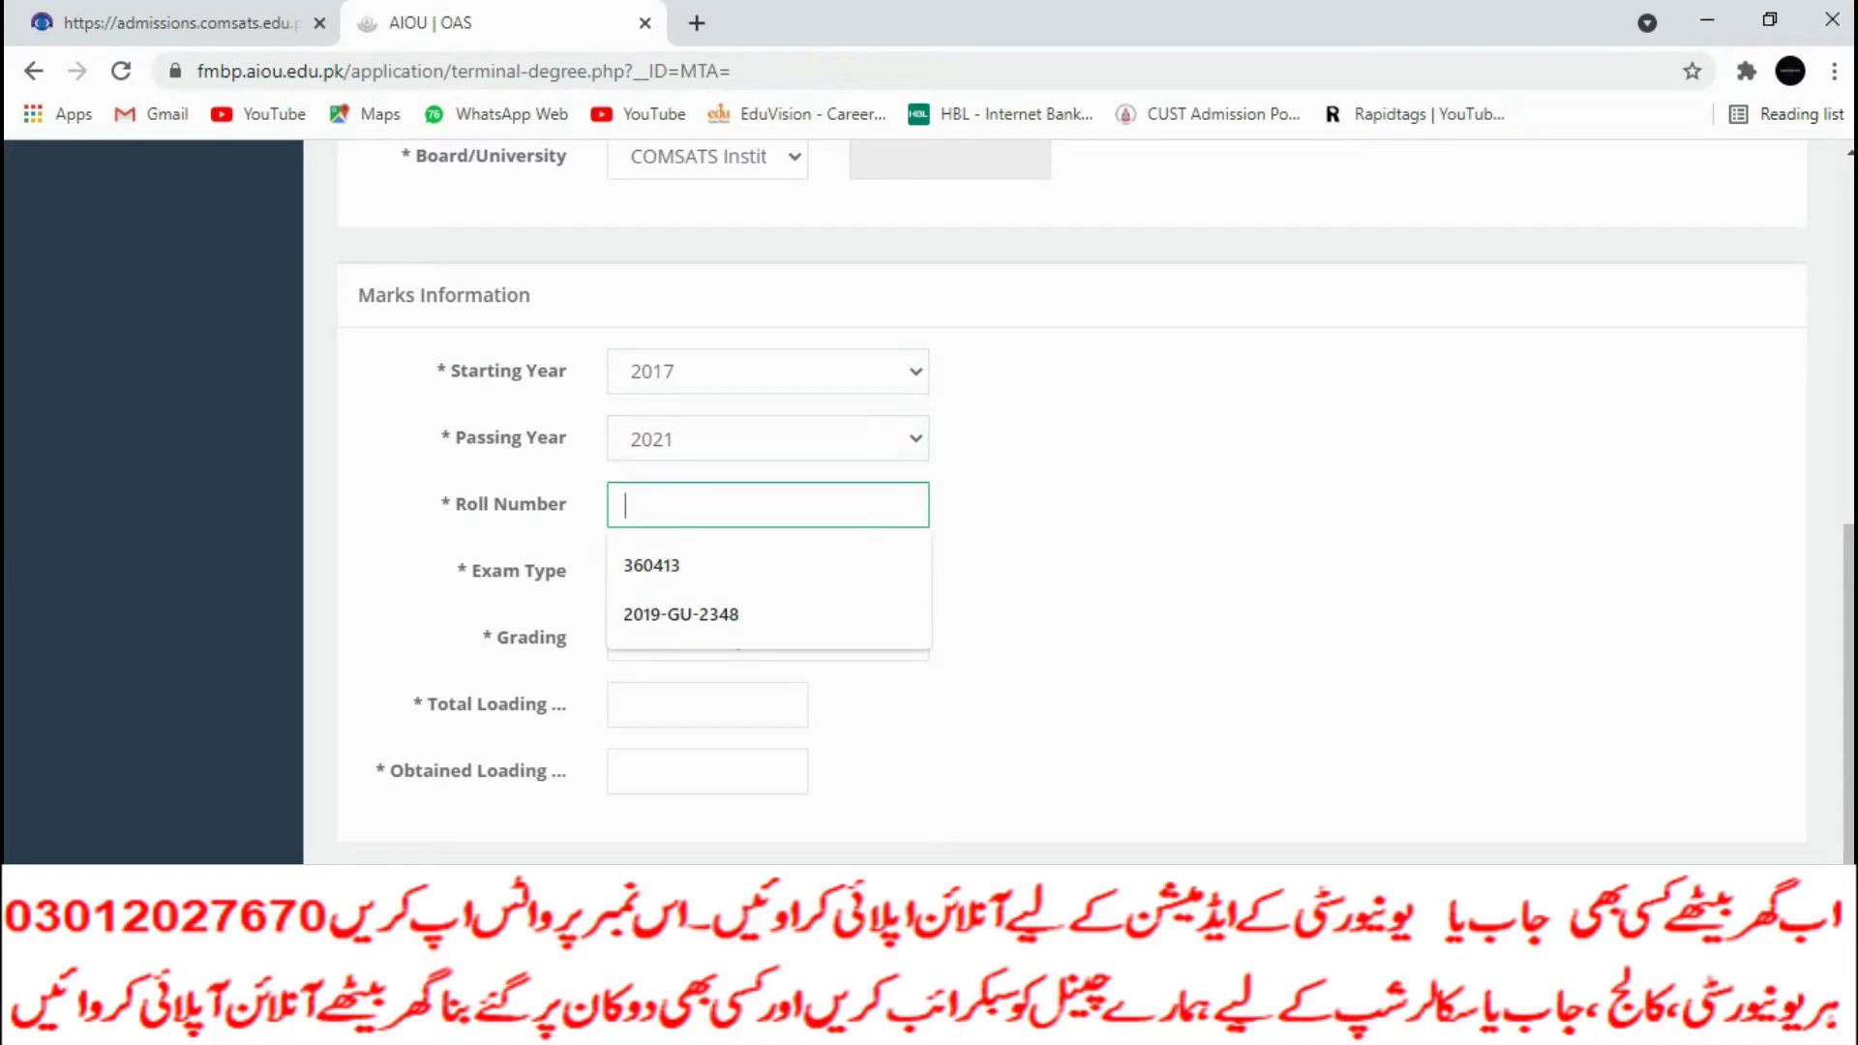
text(78)
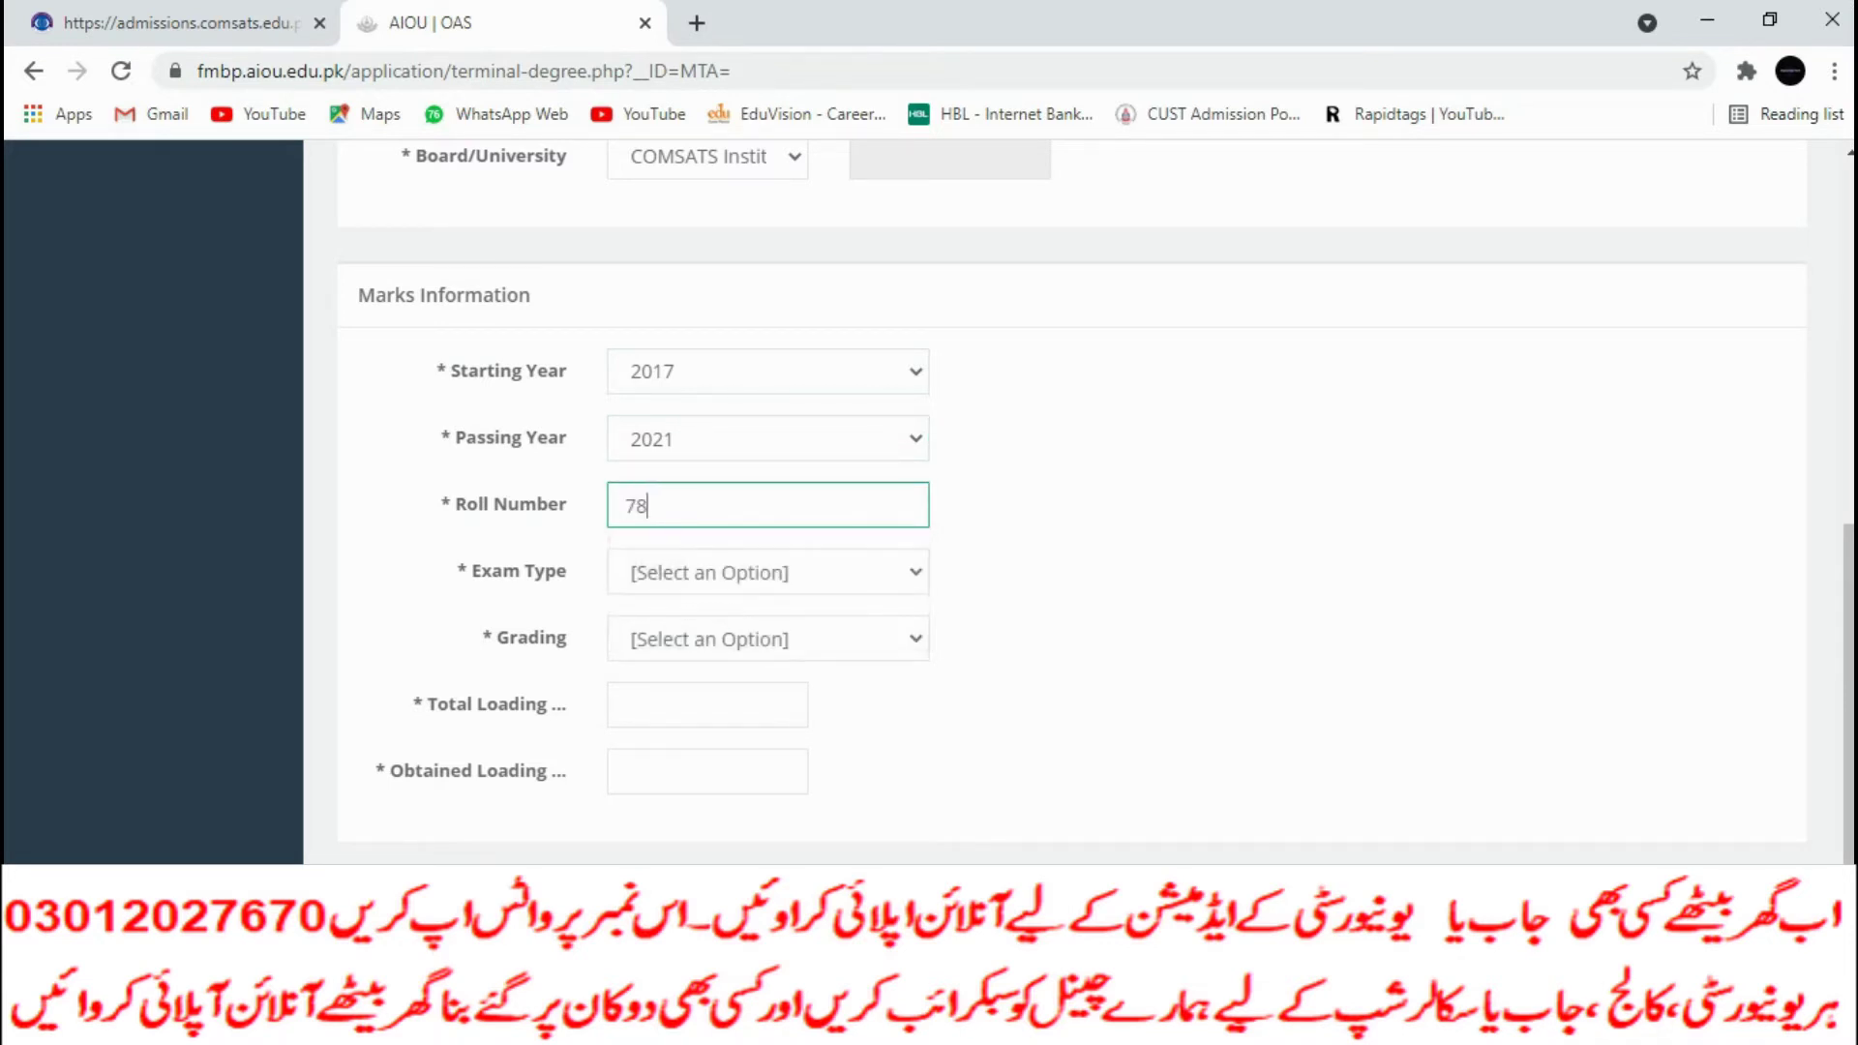
Record Semester exams graded by CGPA, 3.77 out of 4, and save the degree details
click(767, 572)
key(Down)
key(Down)
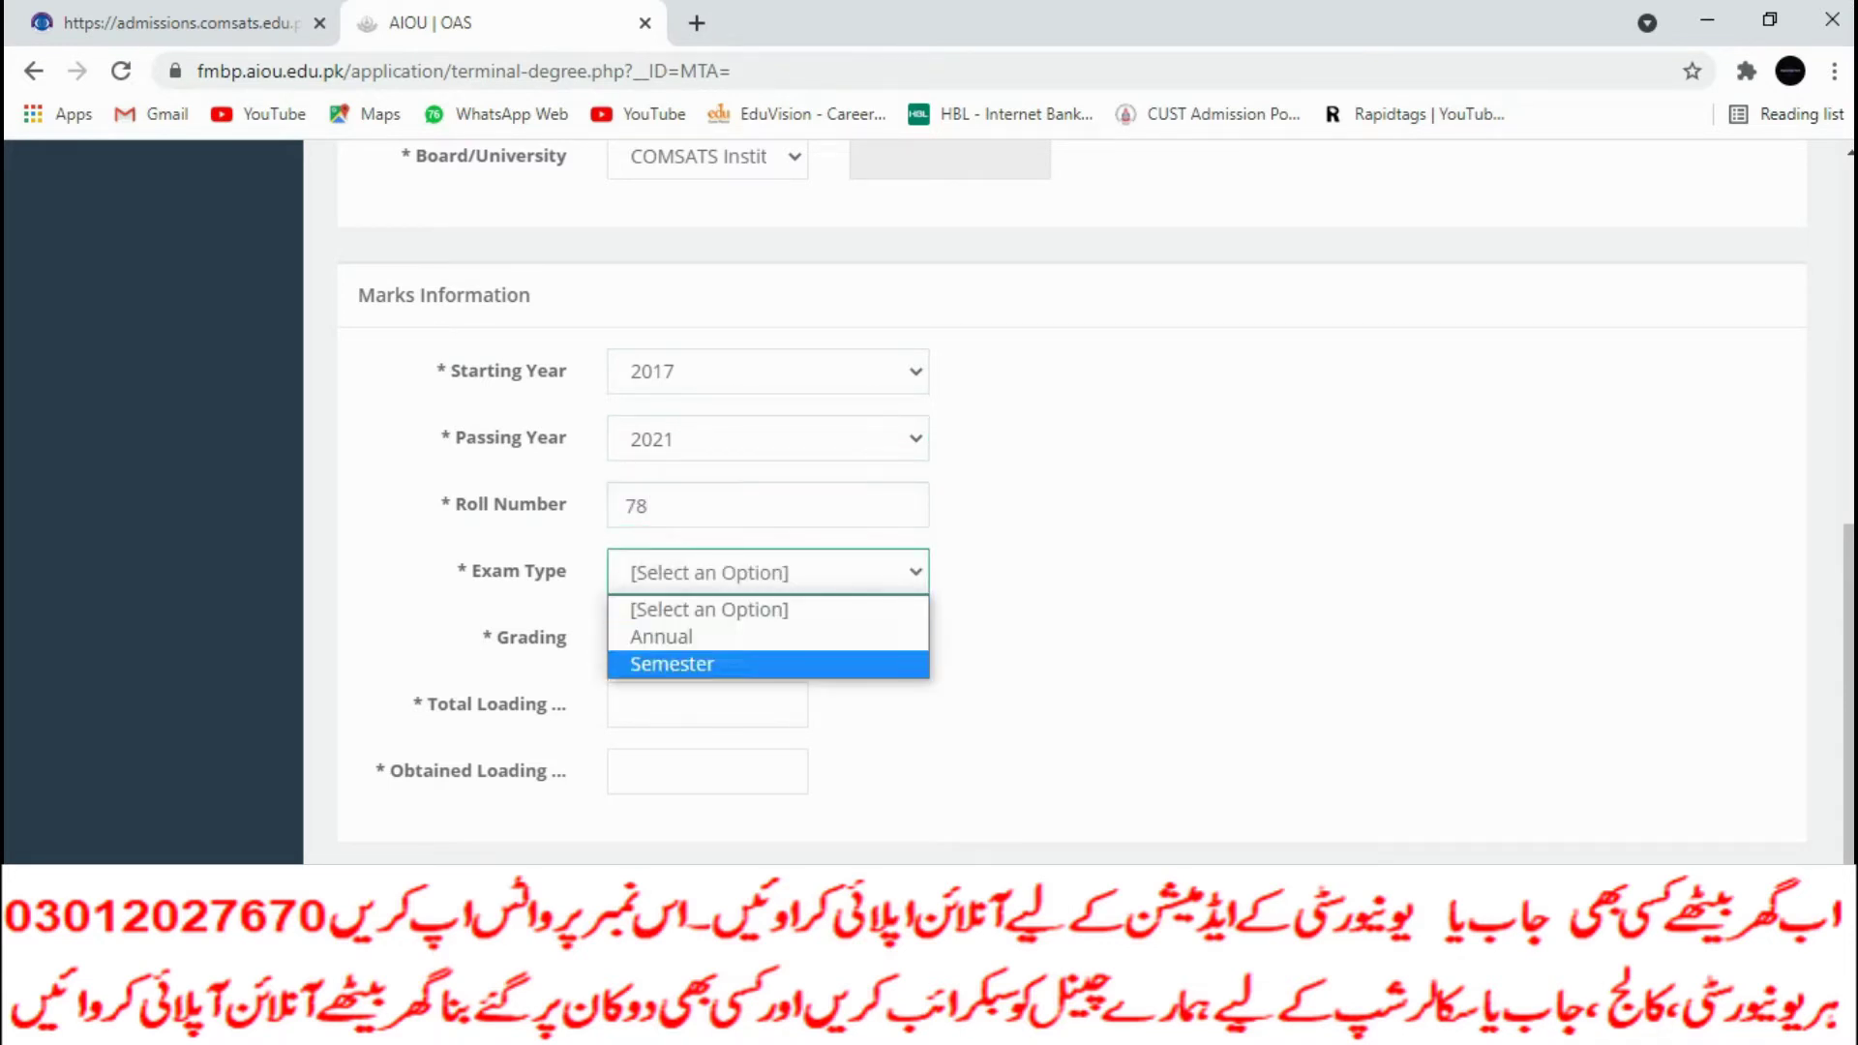
key(Return)
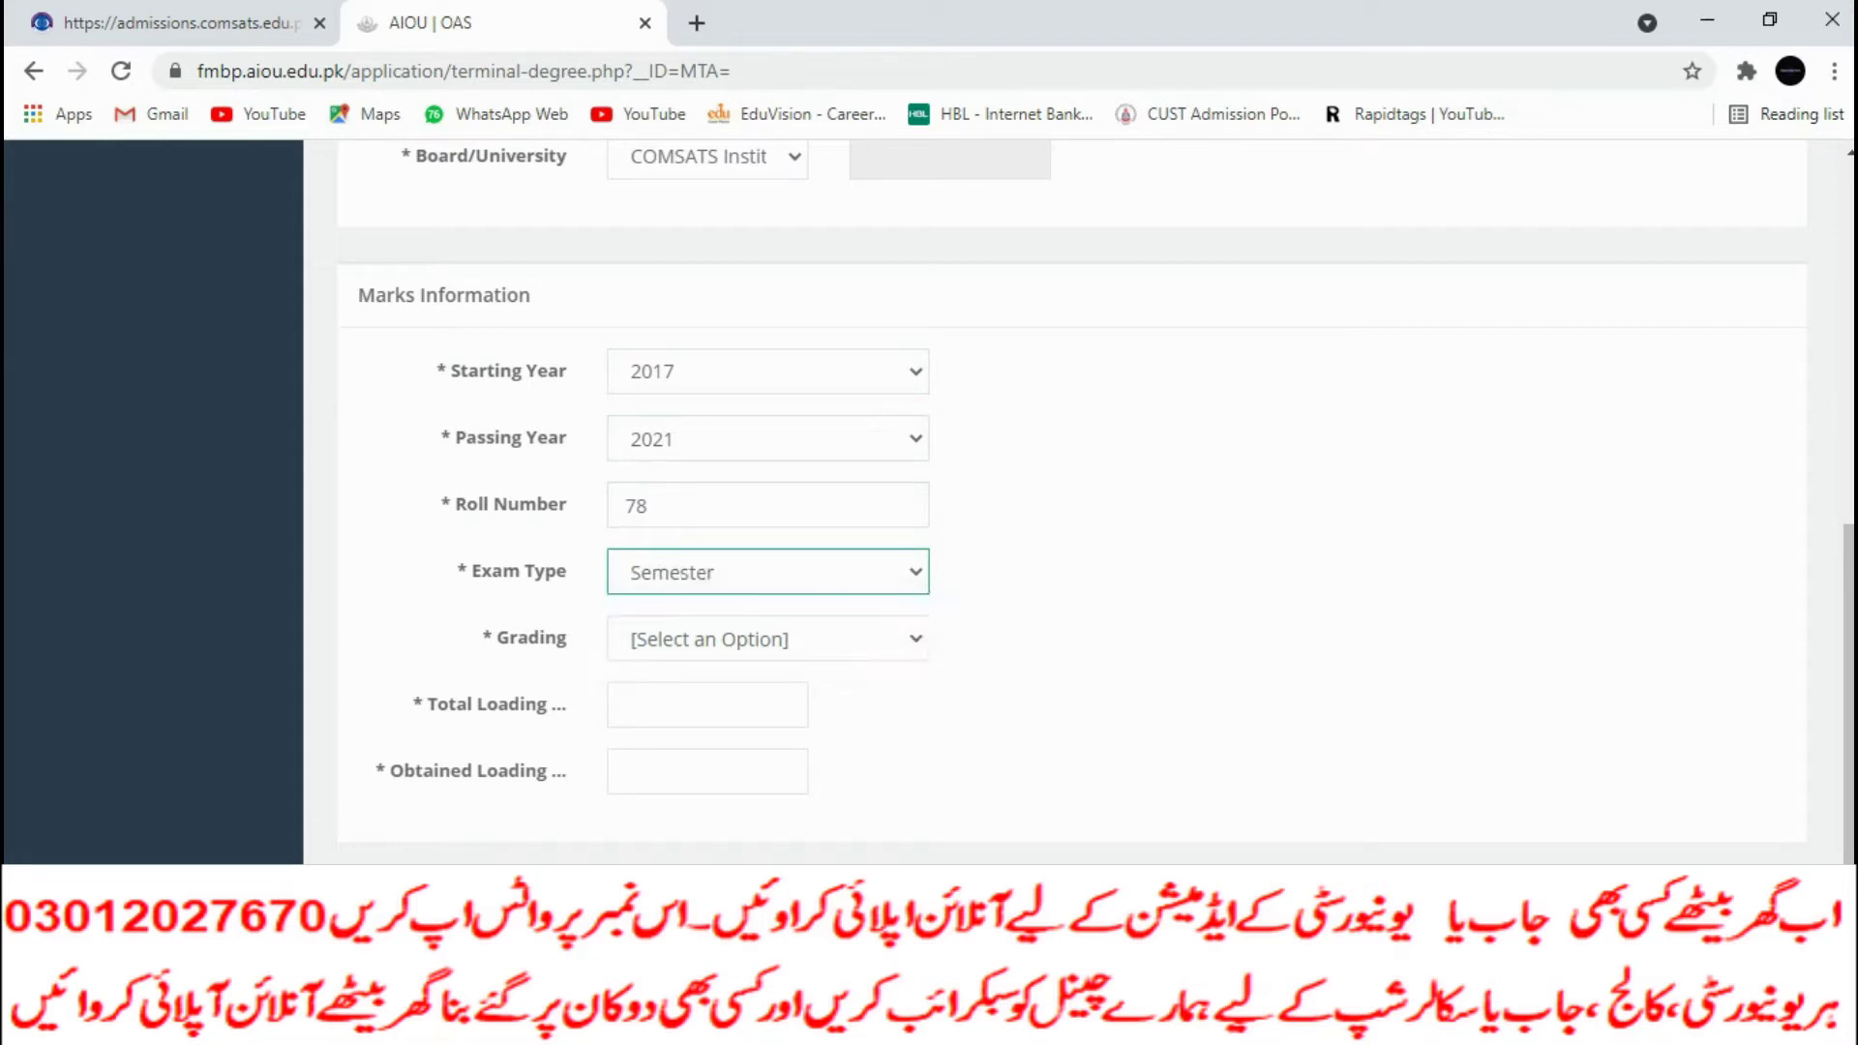
click(767, 639)
key(Down)
key(Down)
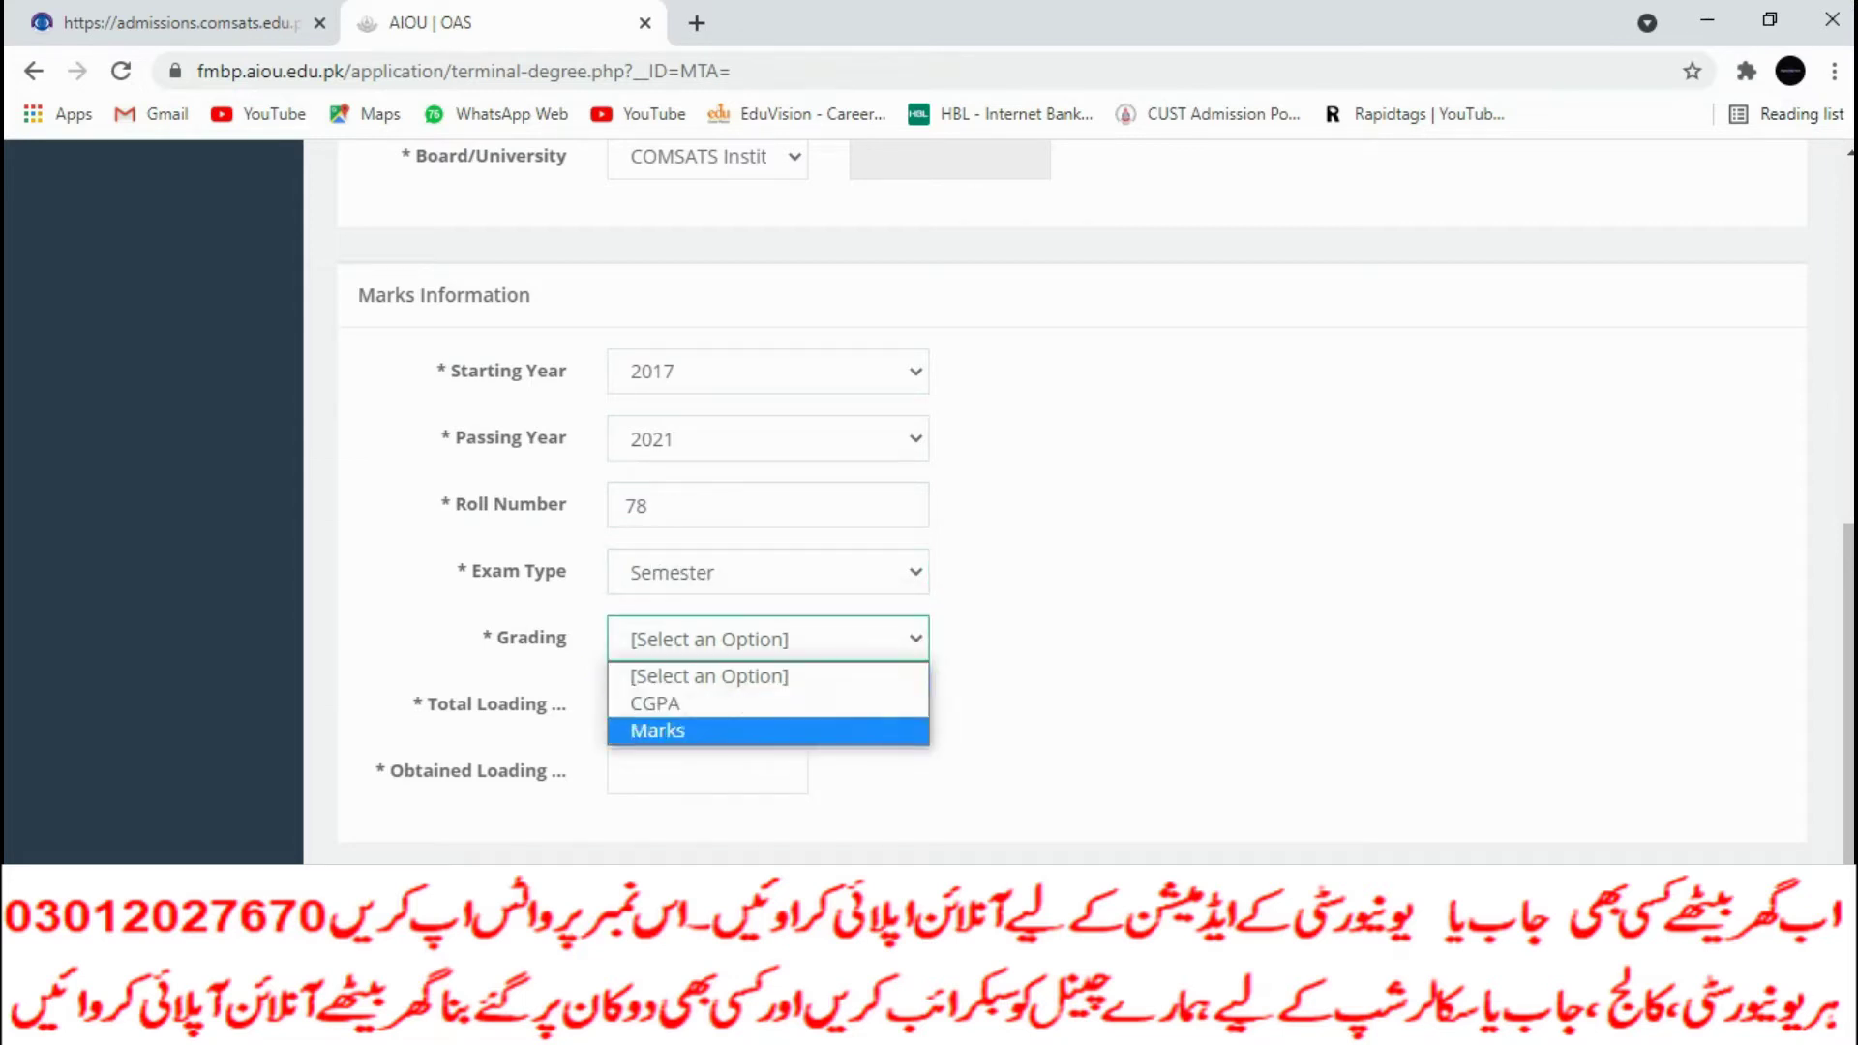
key(Up)
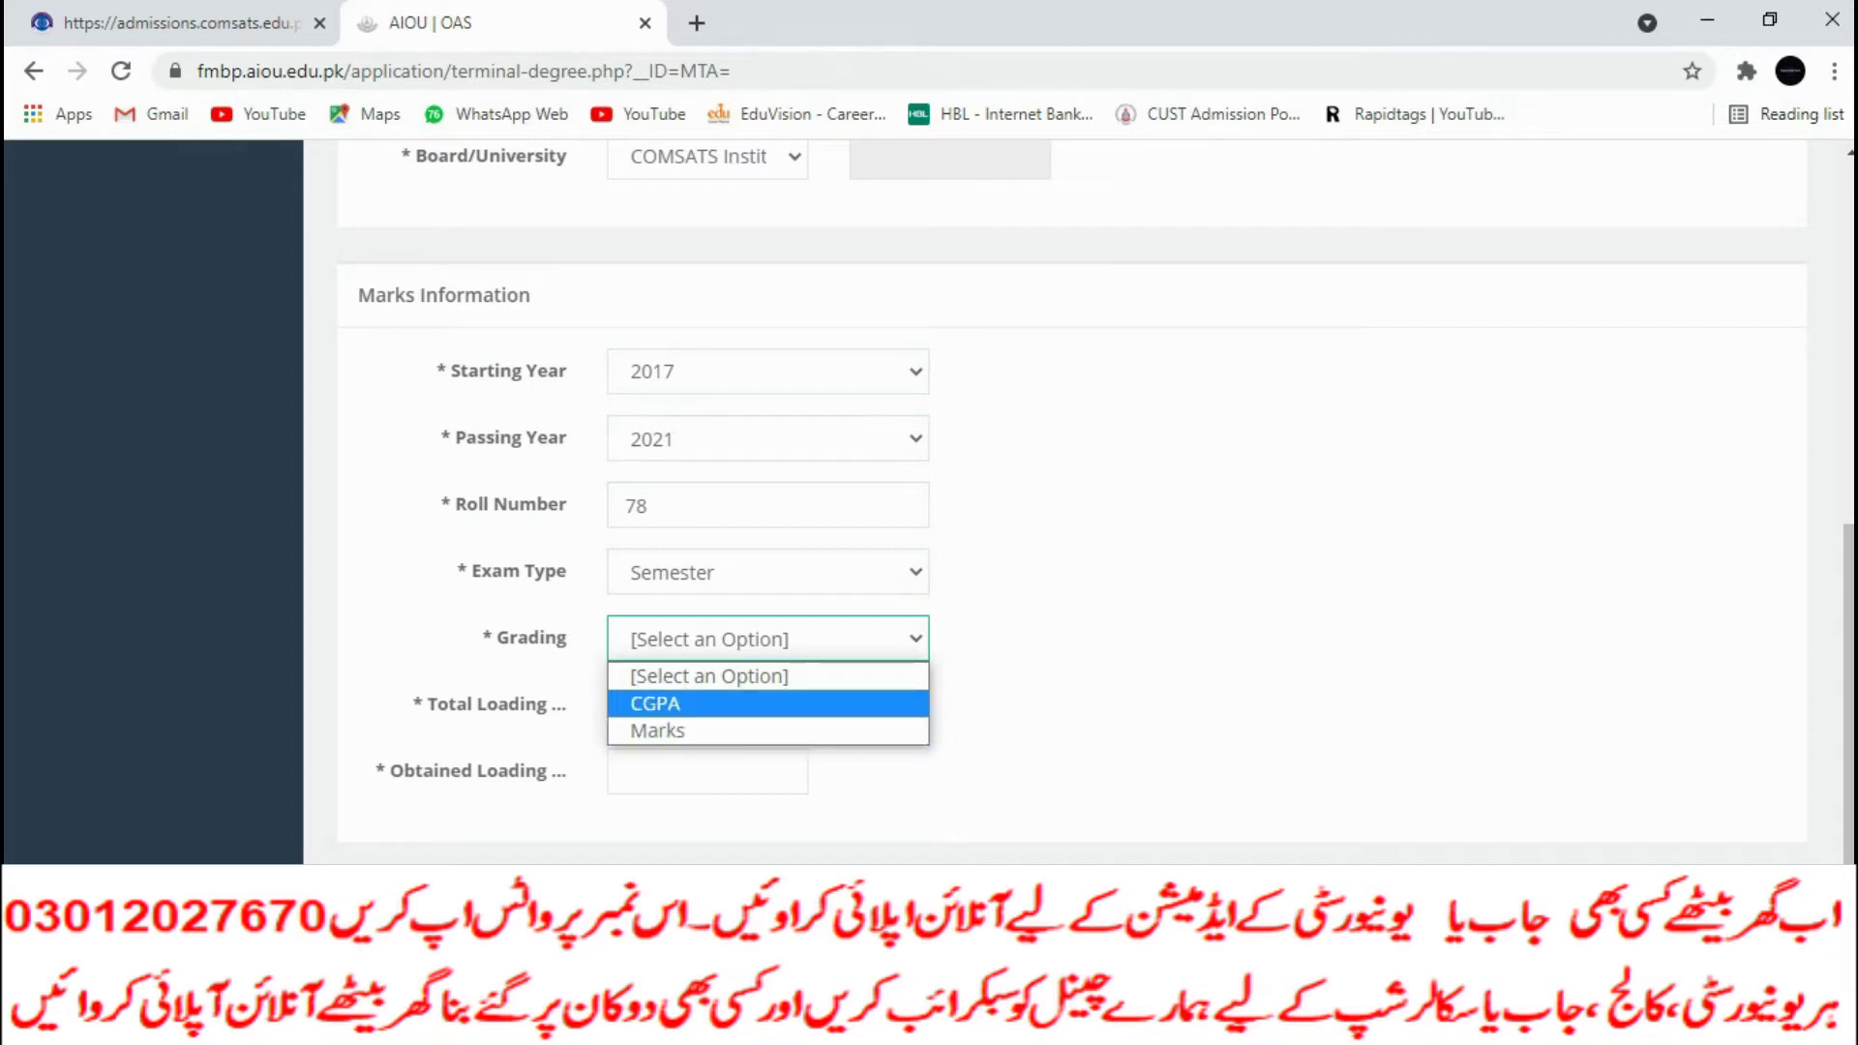
key(Return)
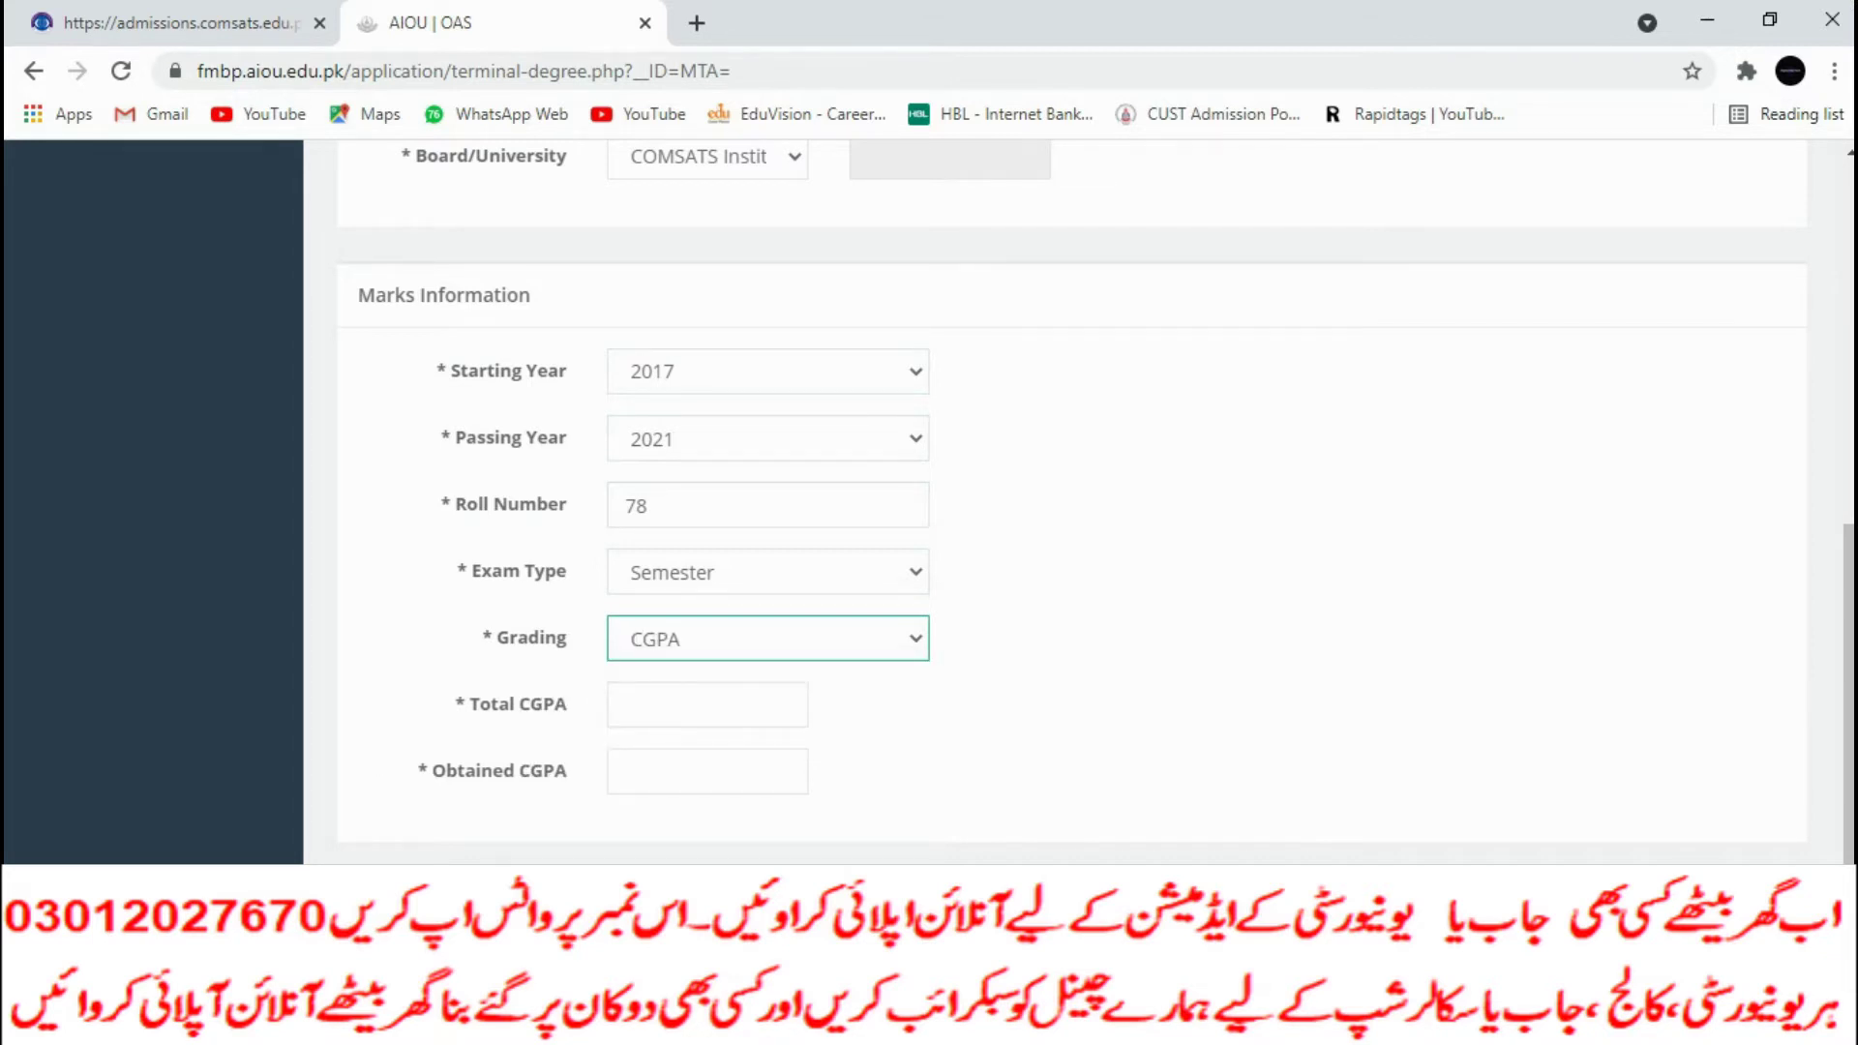
click(678, 705)
key(Down)
key(Down)
key(Return)
key(Tab)
text(3.77)
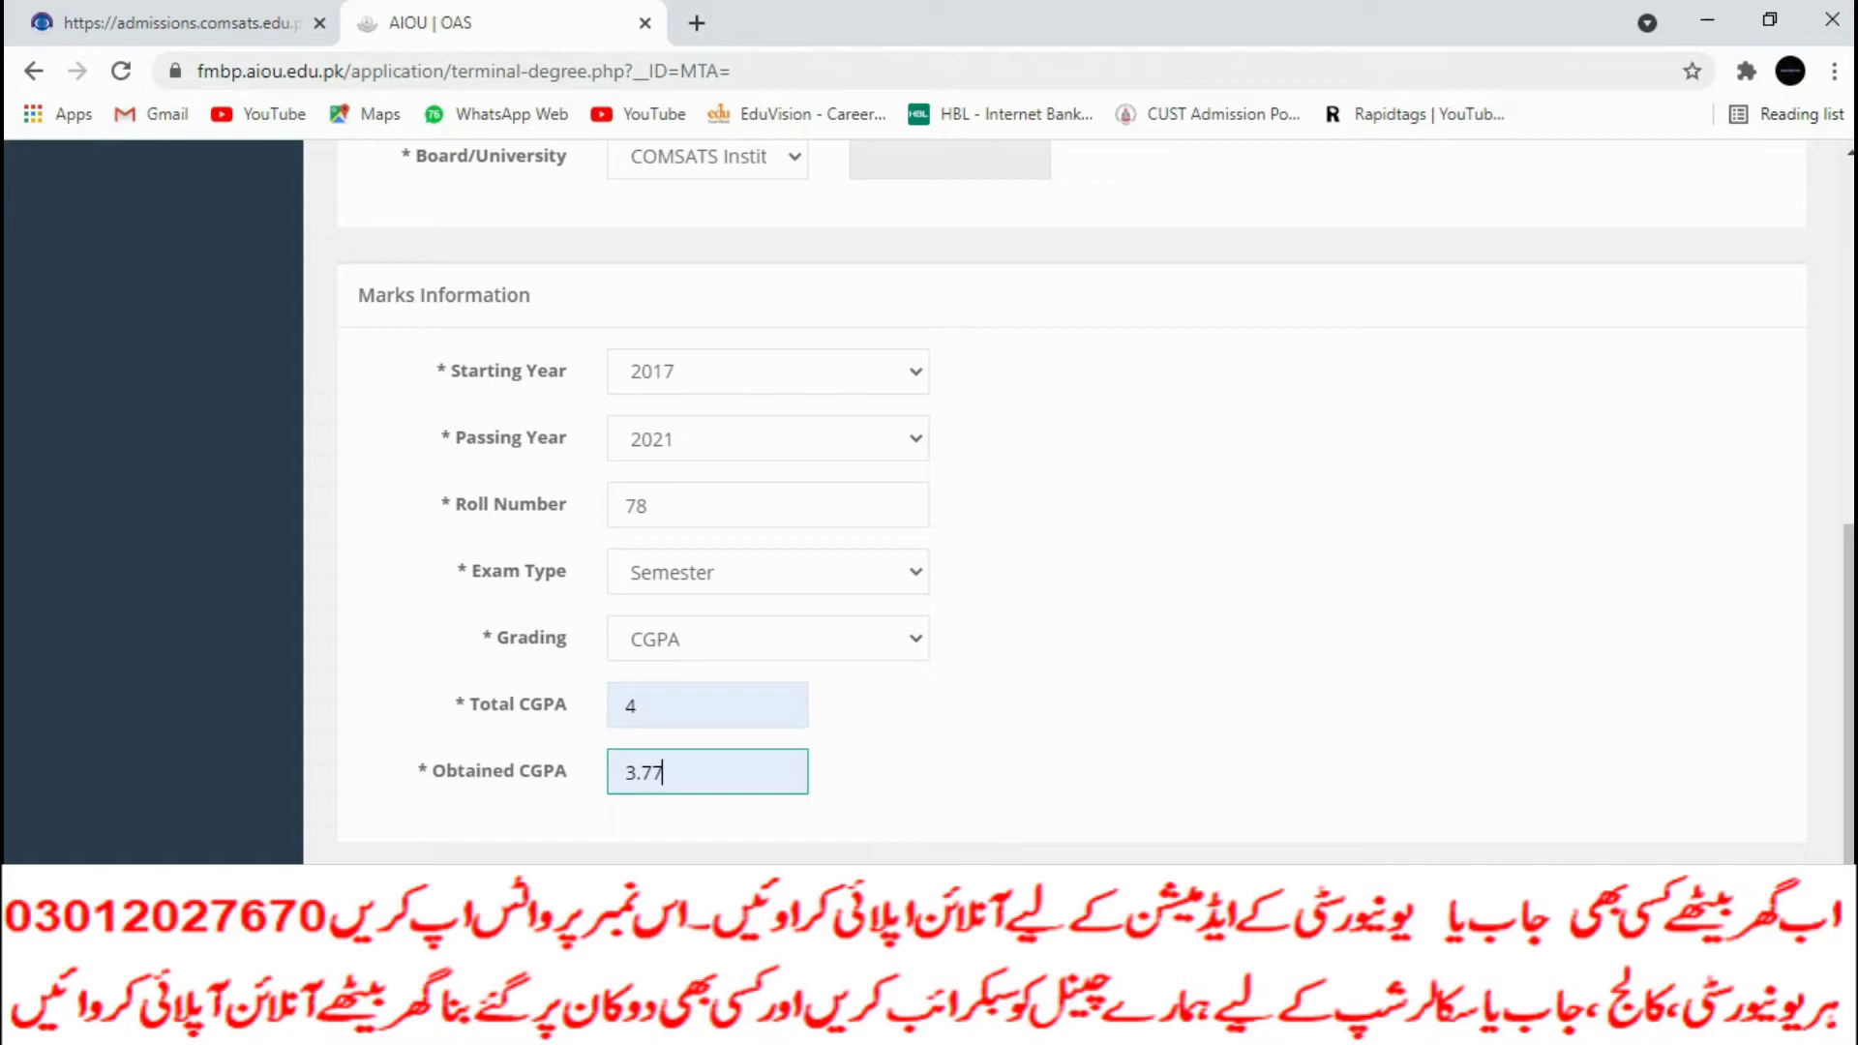
key(Return)
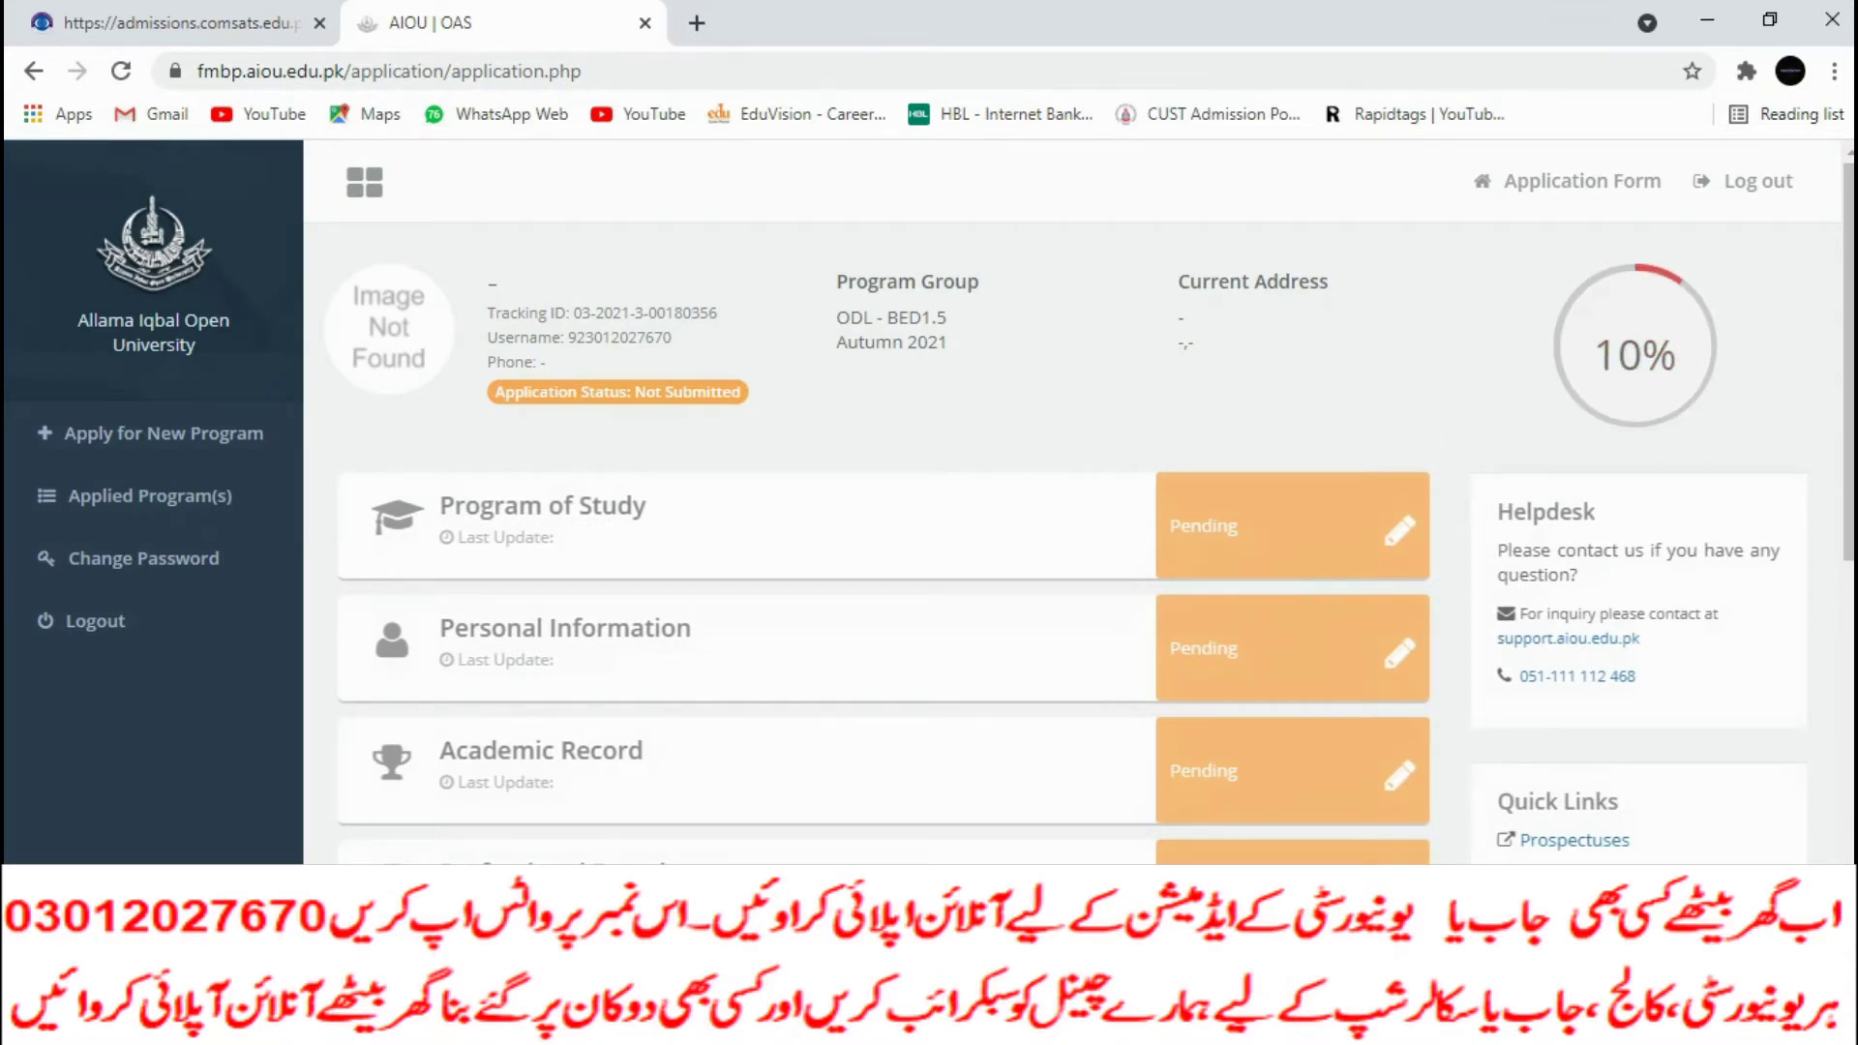
Add the LOCAL program B.ED (1.5 YEARS) to the list and reload the form
key(F5)
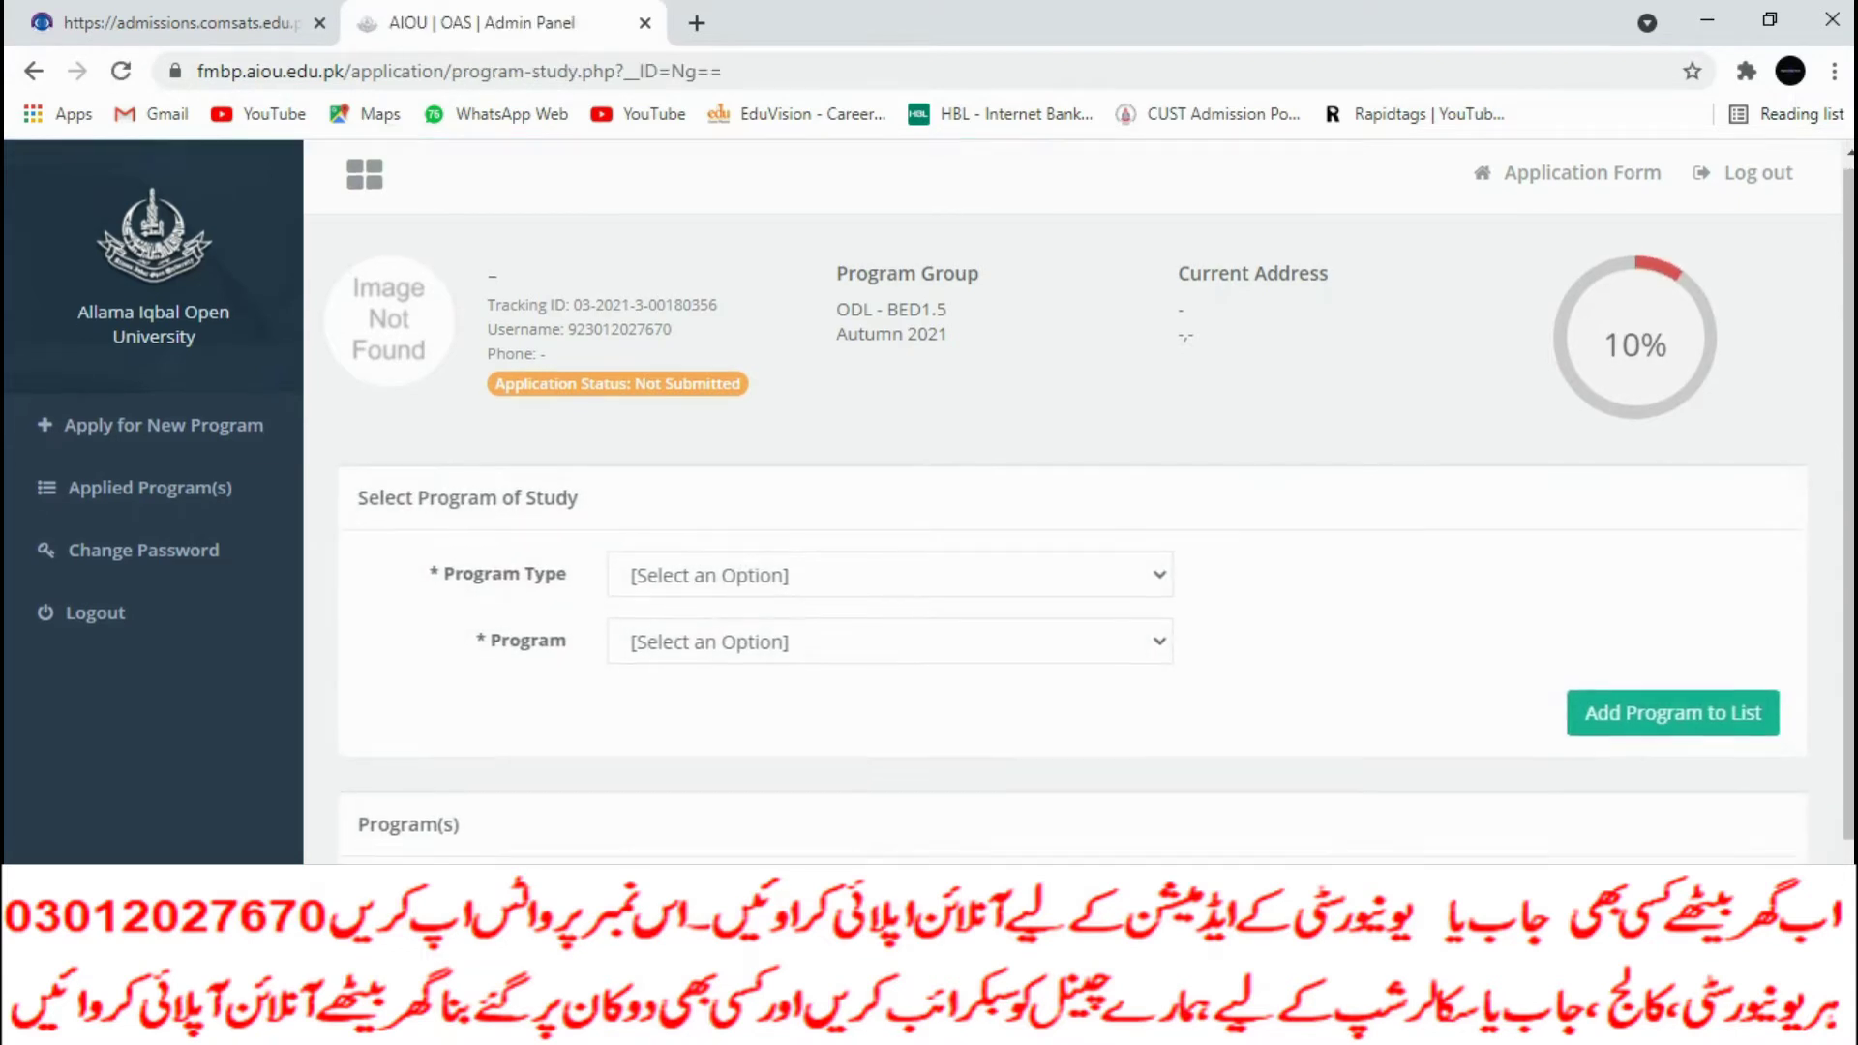
scroll(1072, 503, down, 2)
click(890, 415)
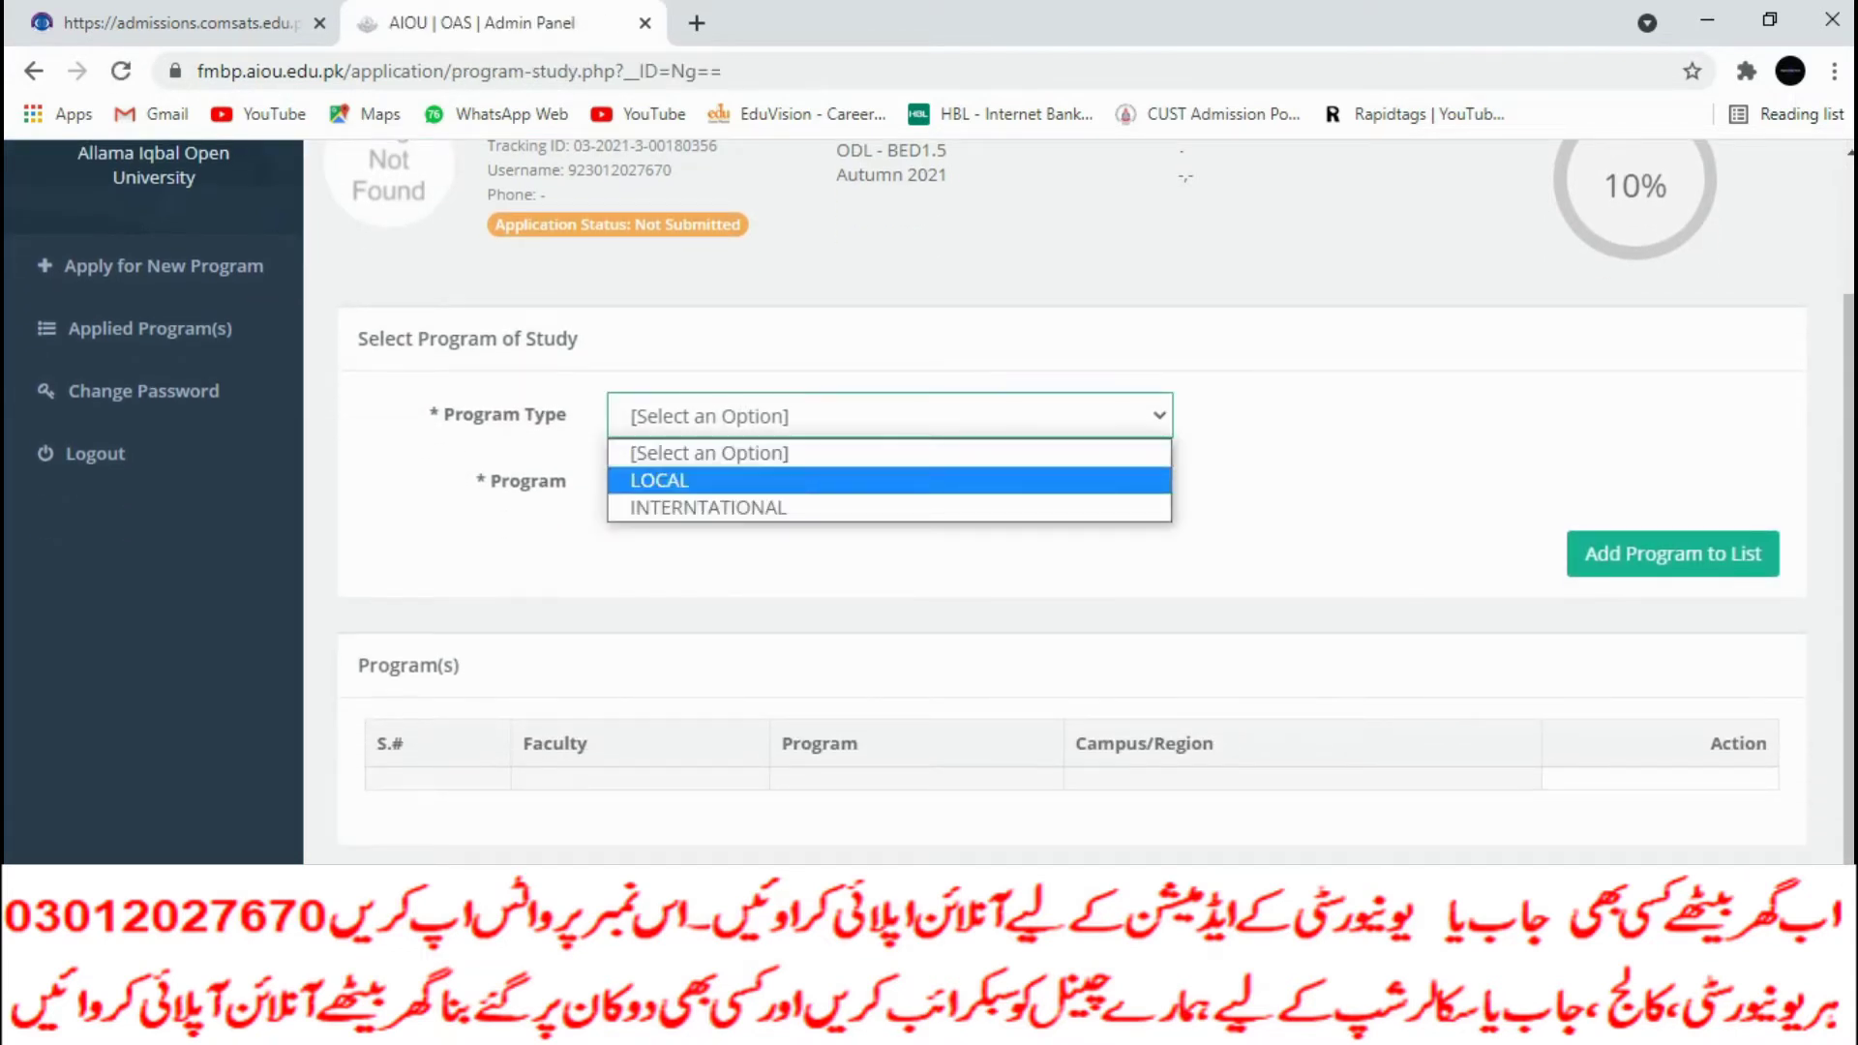
click(664, 481)
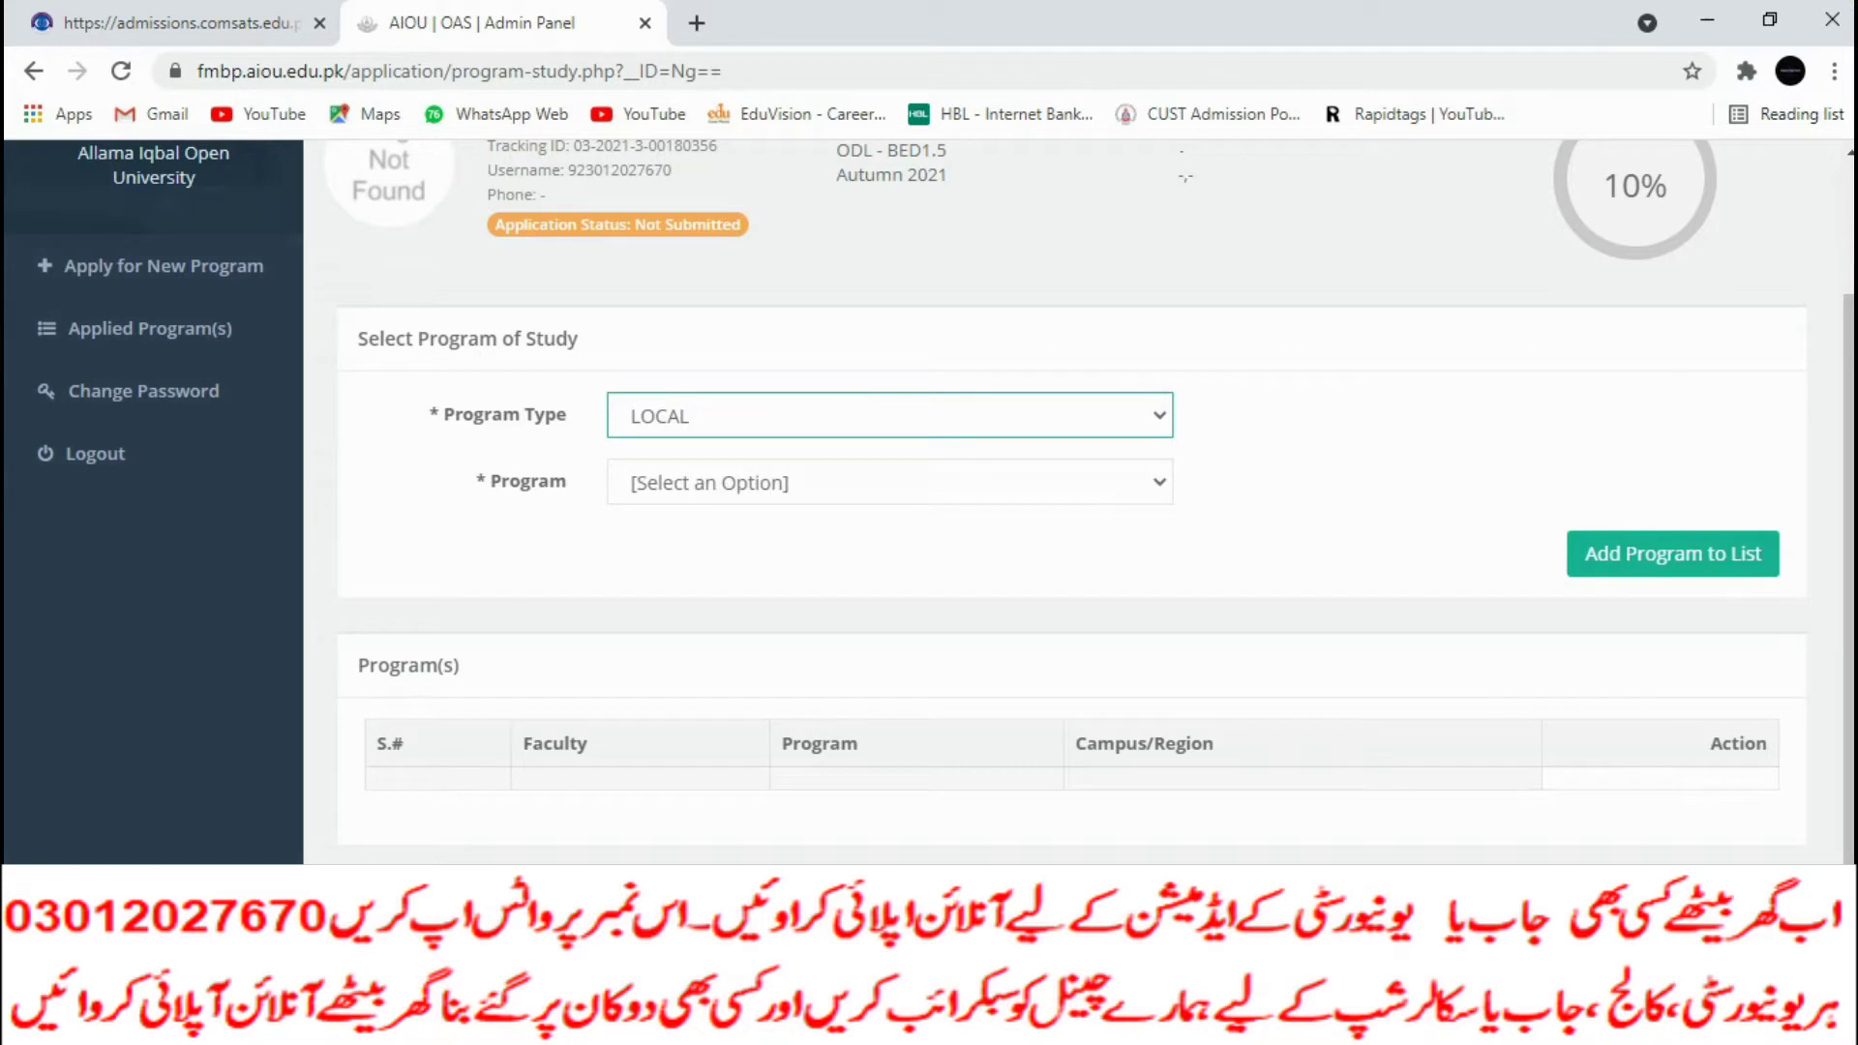
click(889, 481)
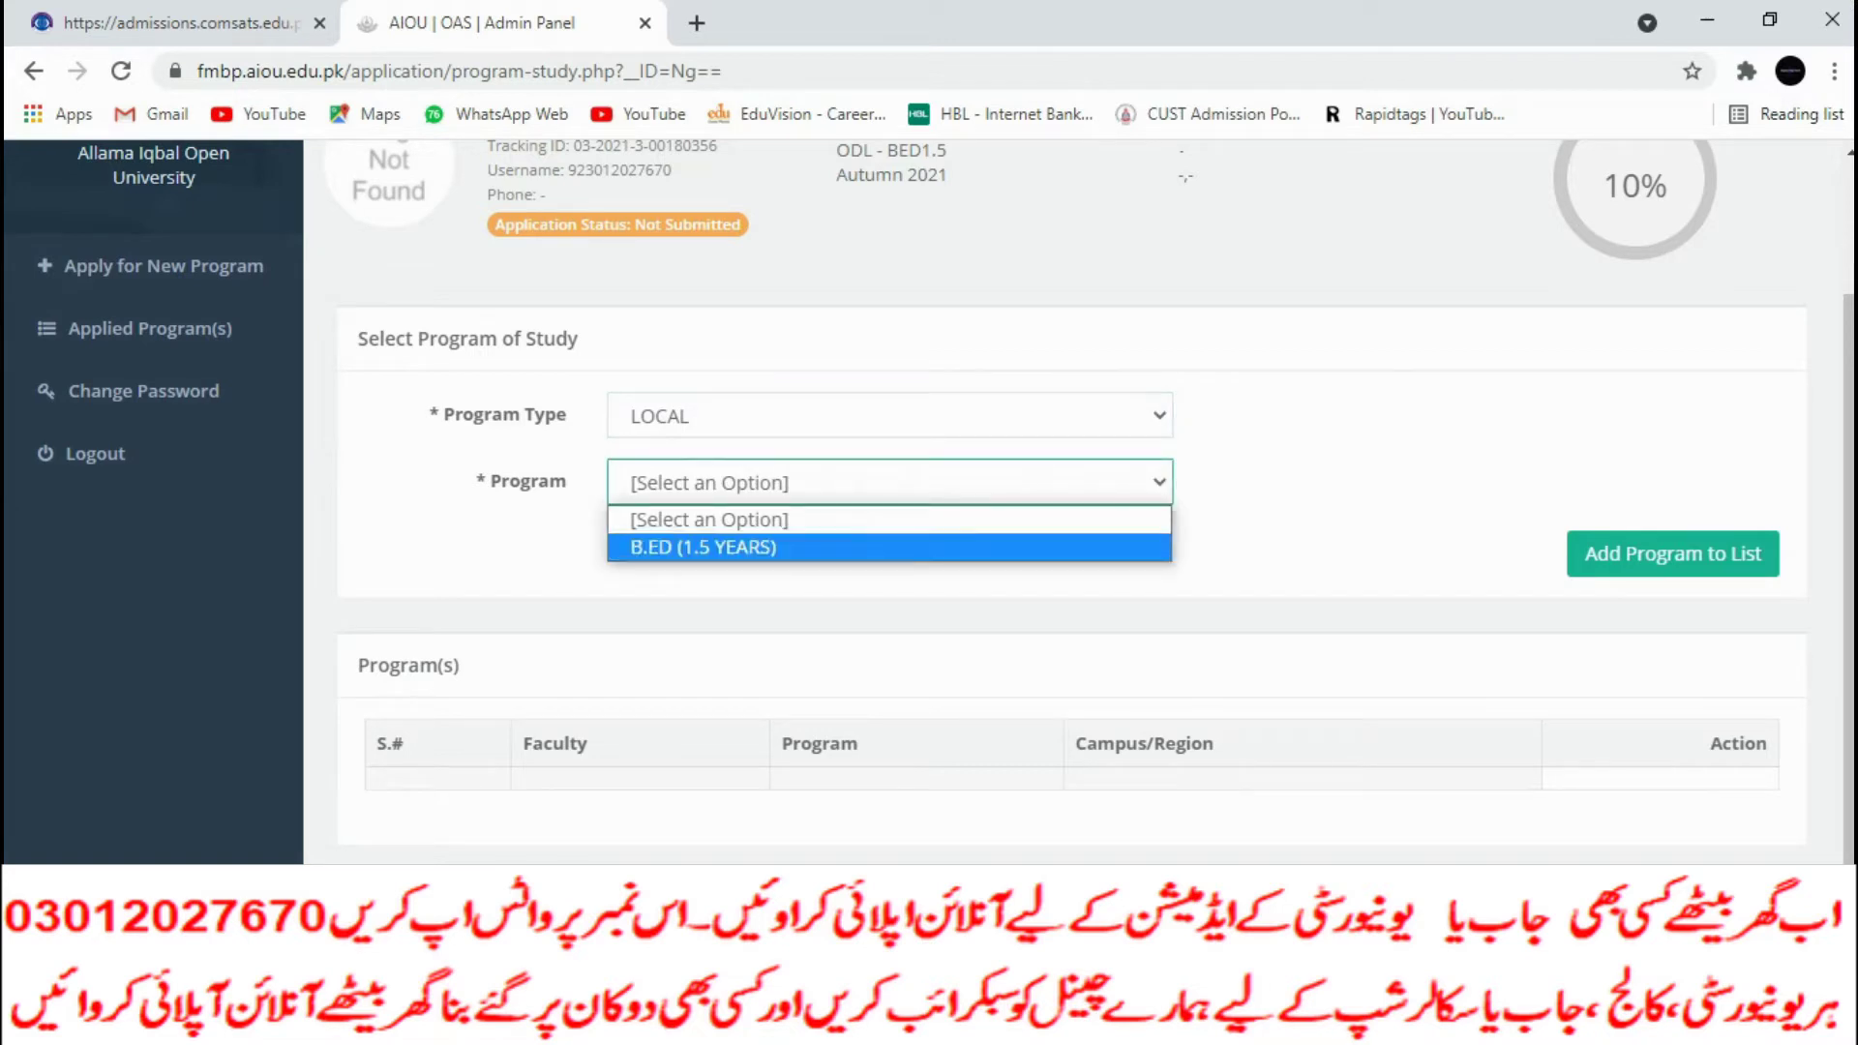
key(Return)
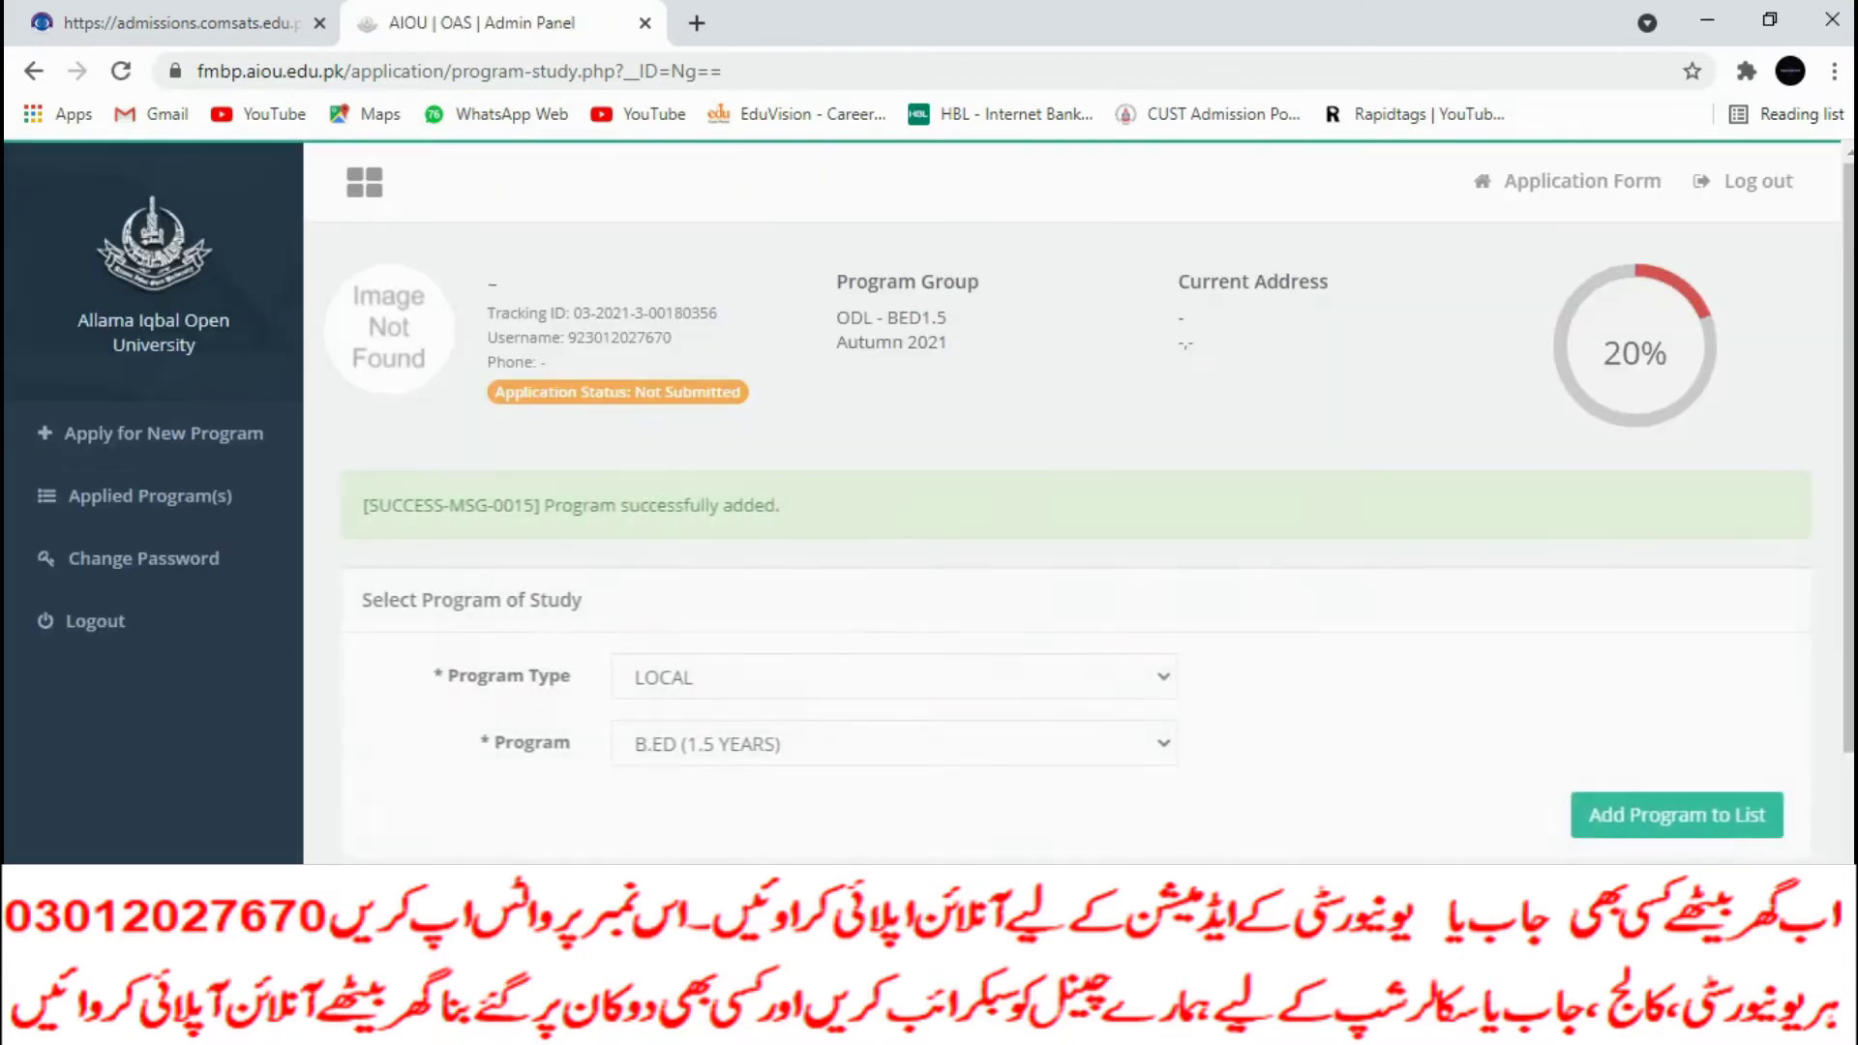
scroll(1065, 484, down, 3)
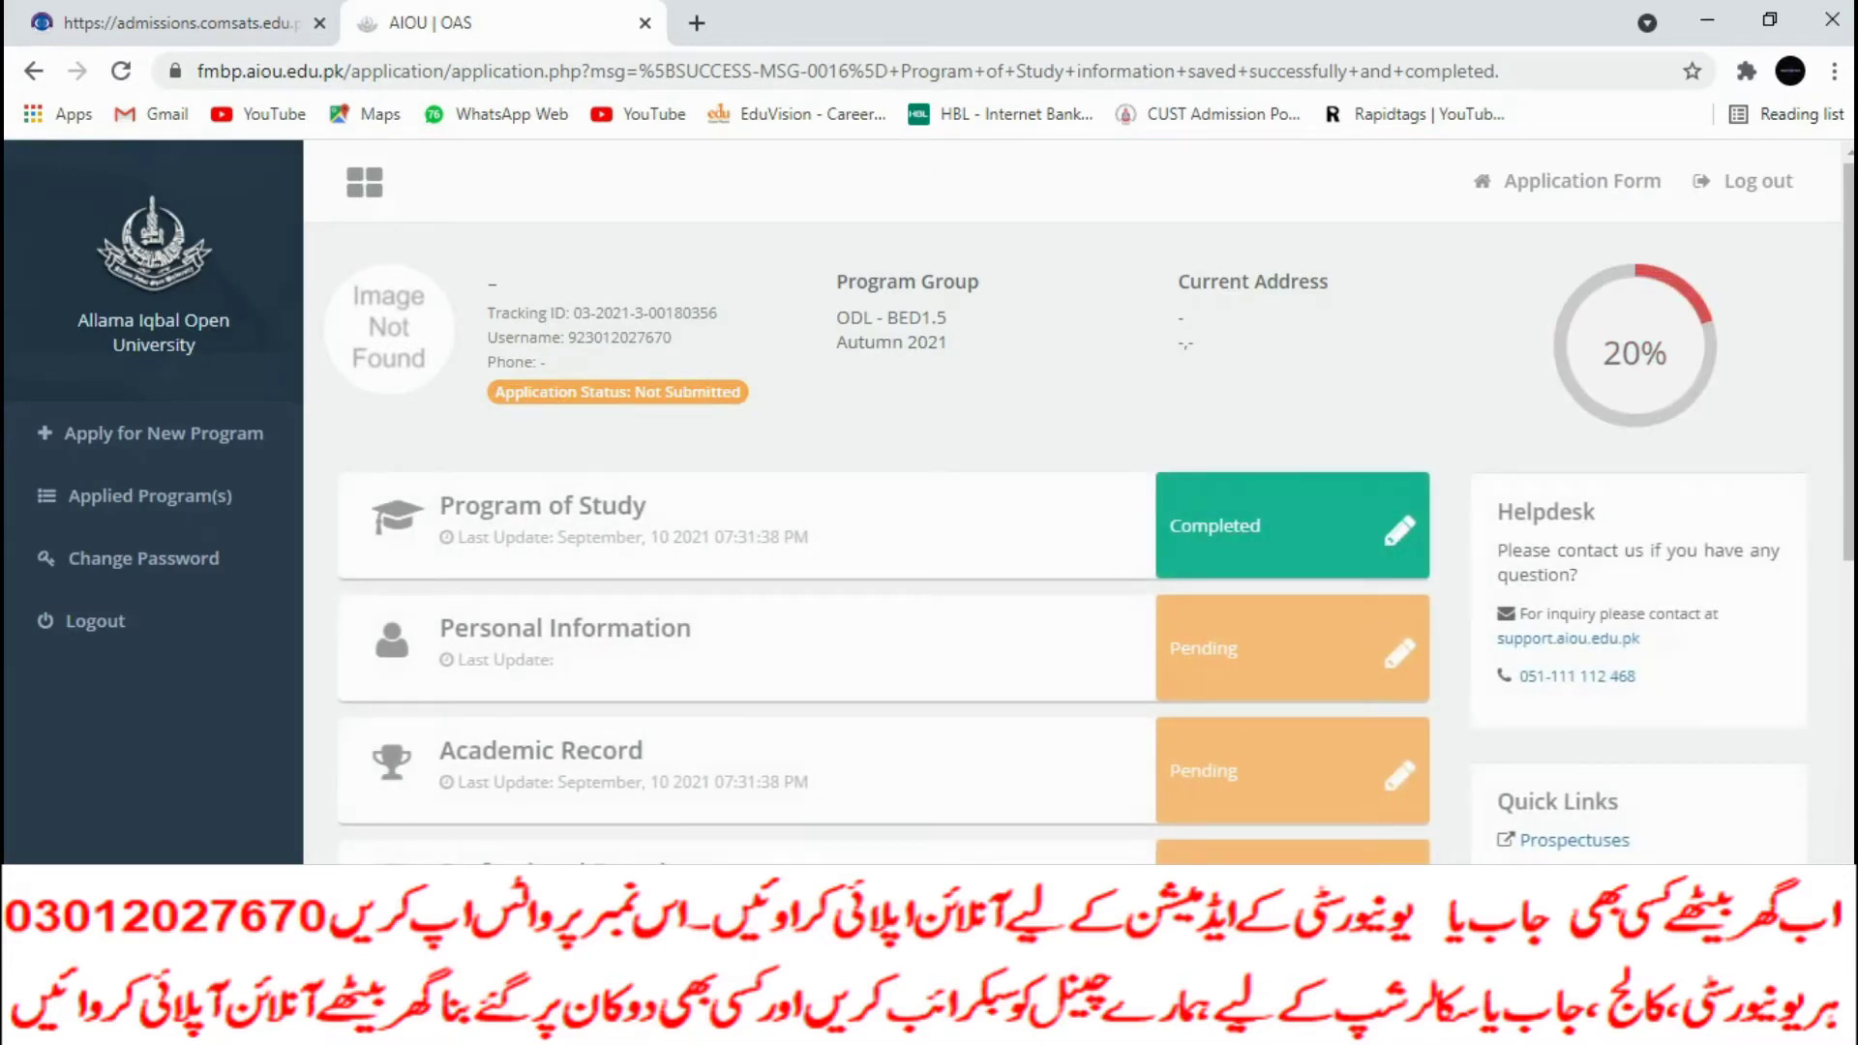
key(F5)
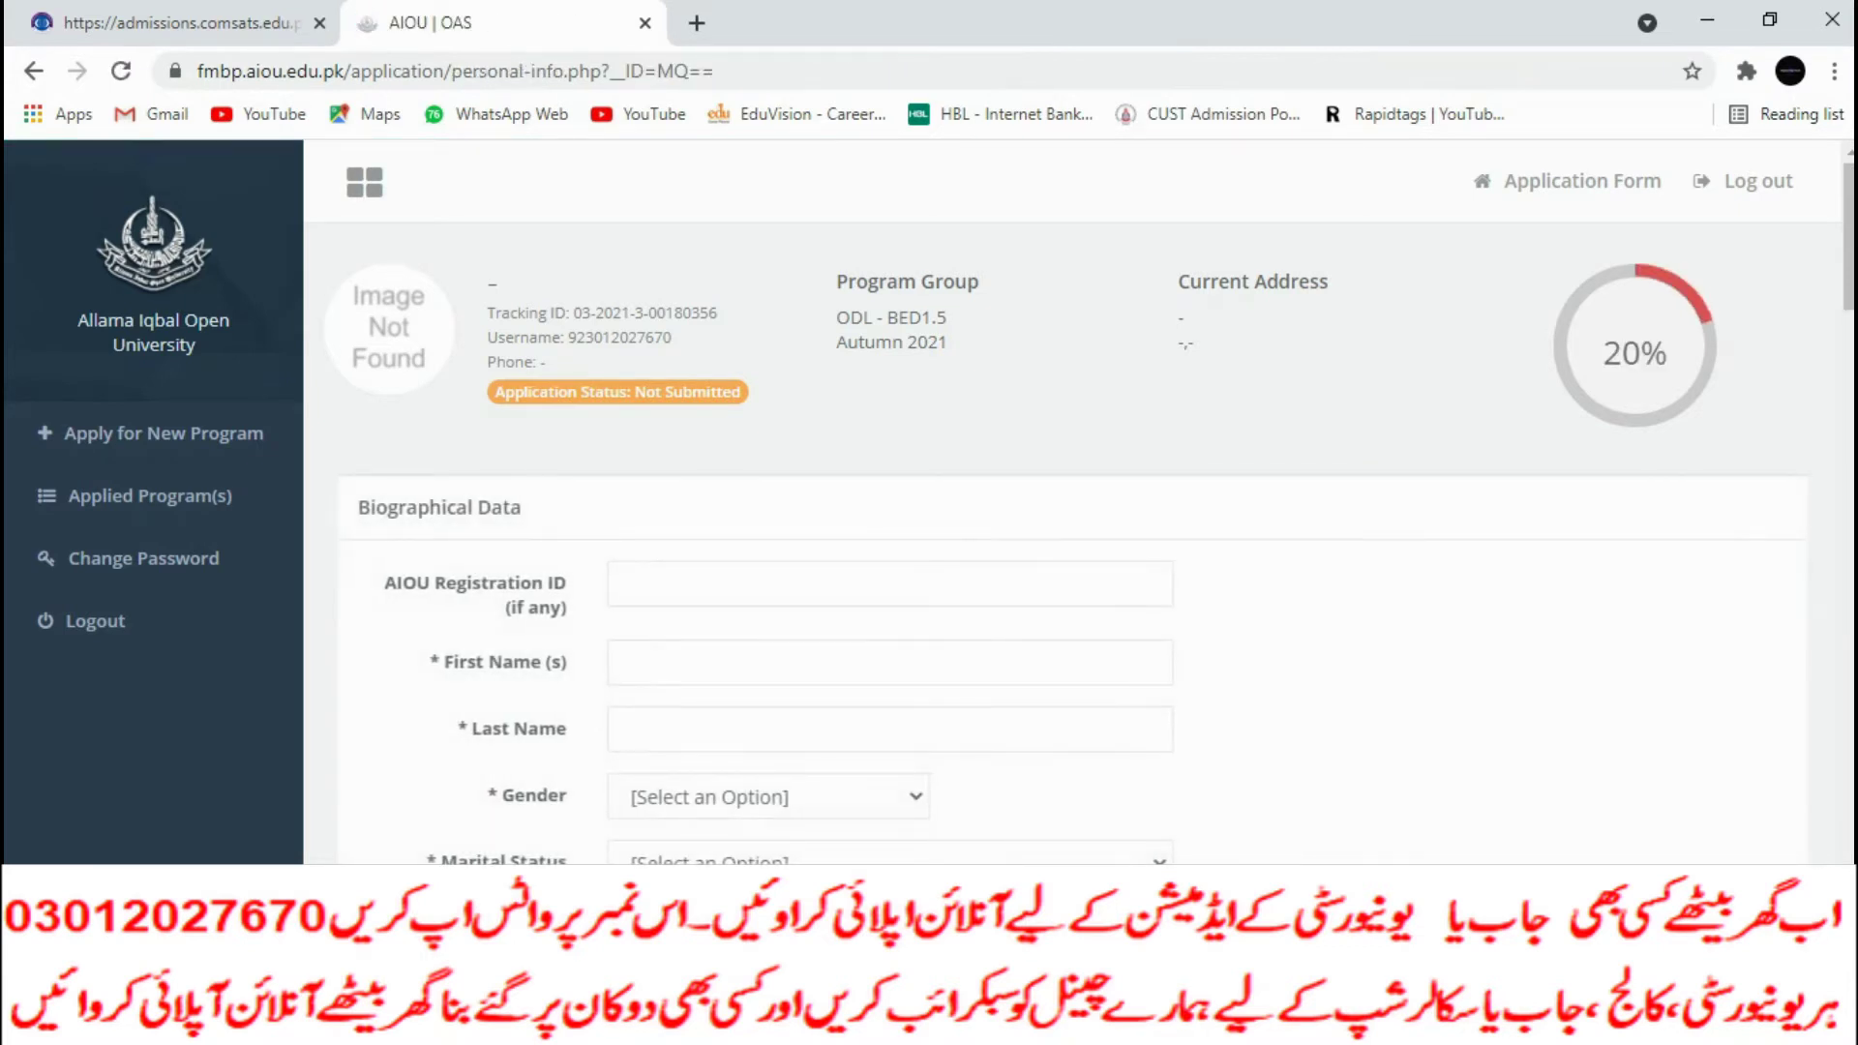
Enter the applicant's first and last name
click(890, 663)
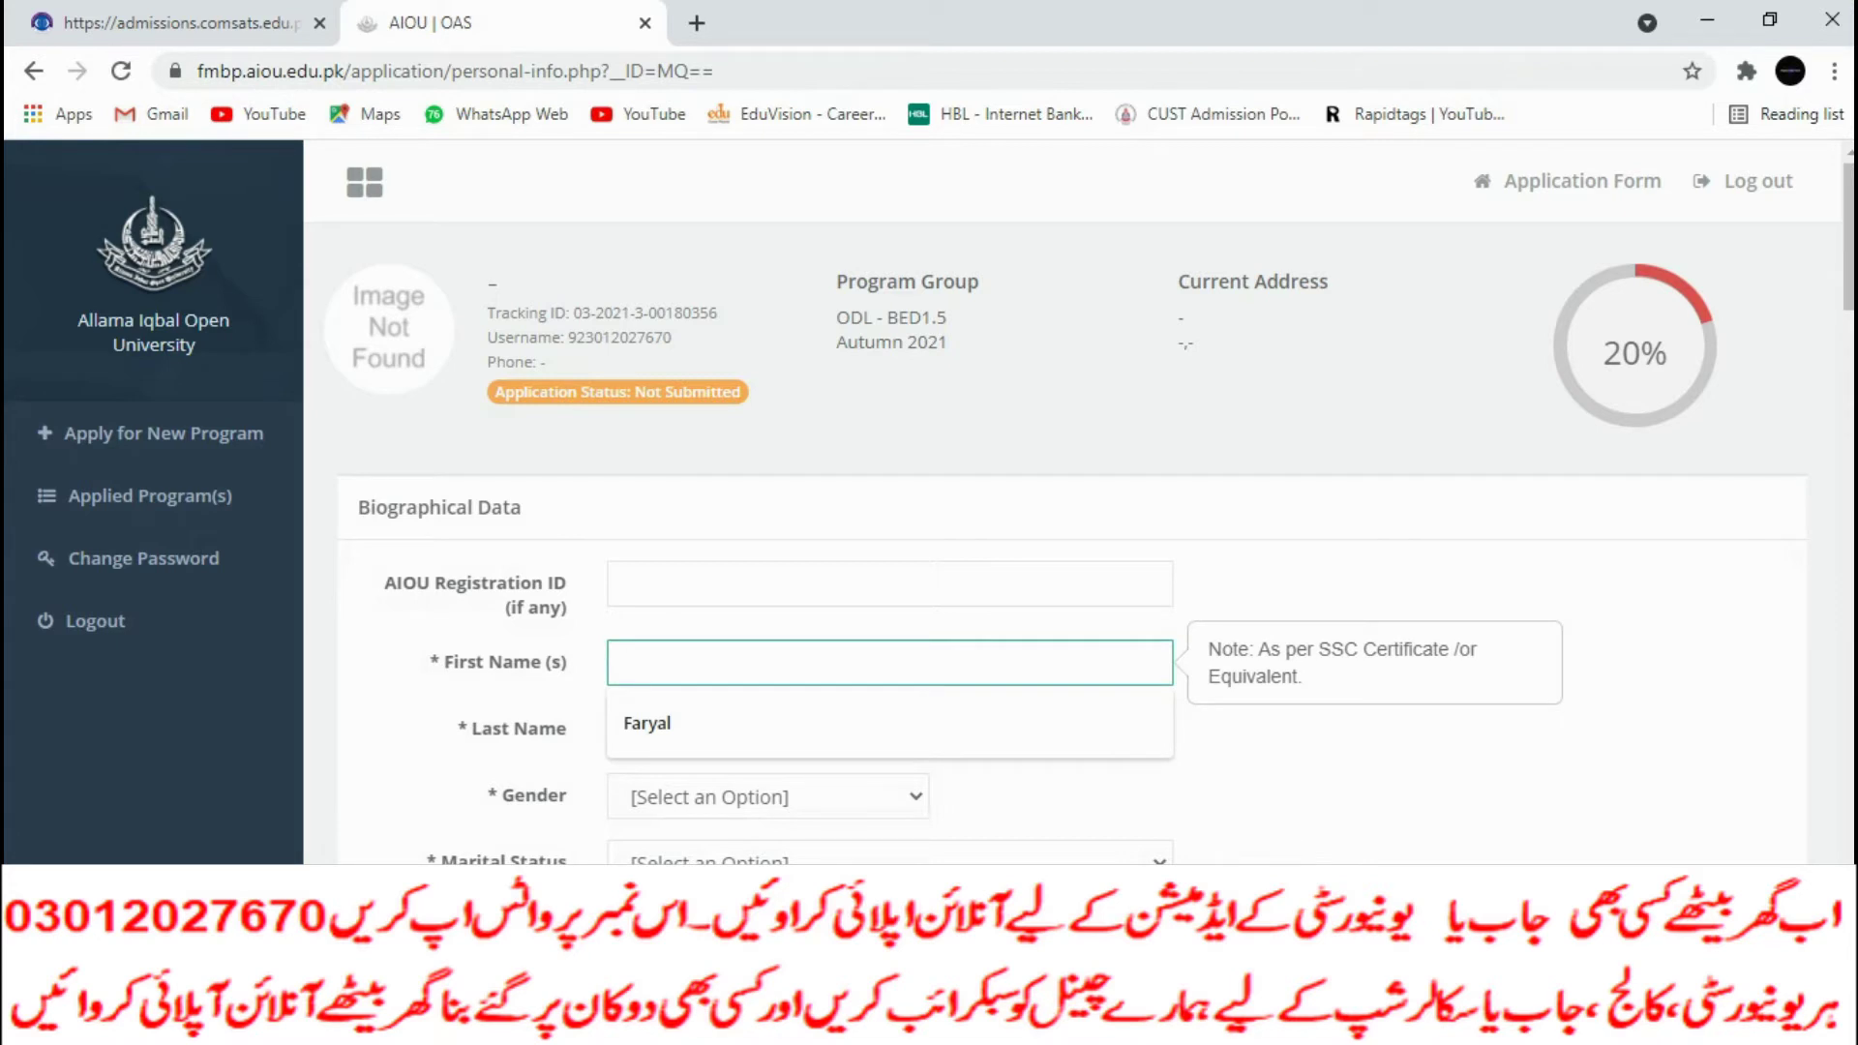
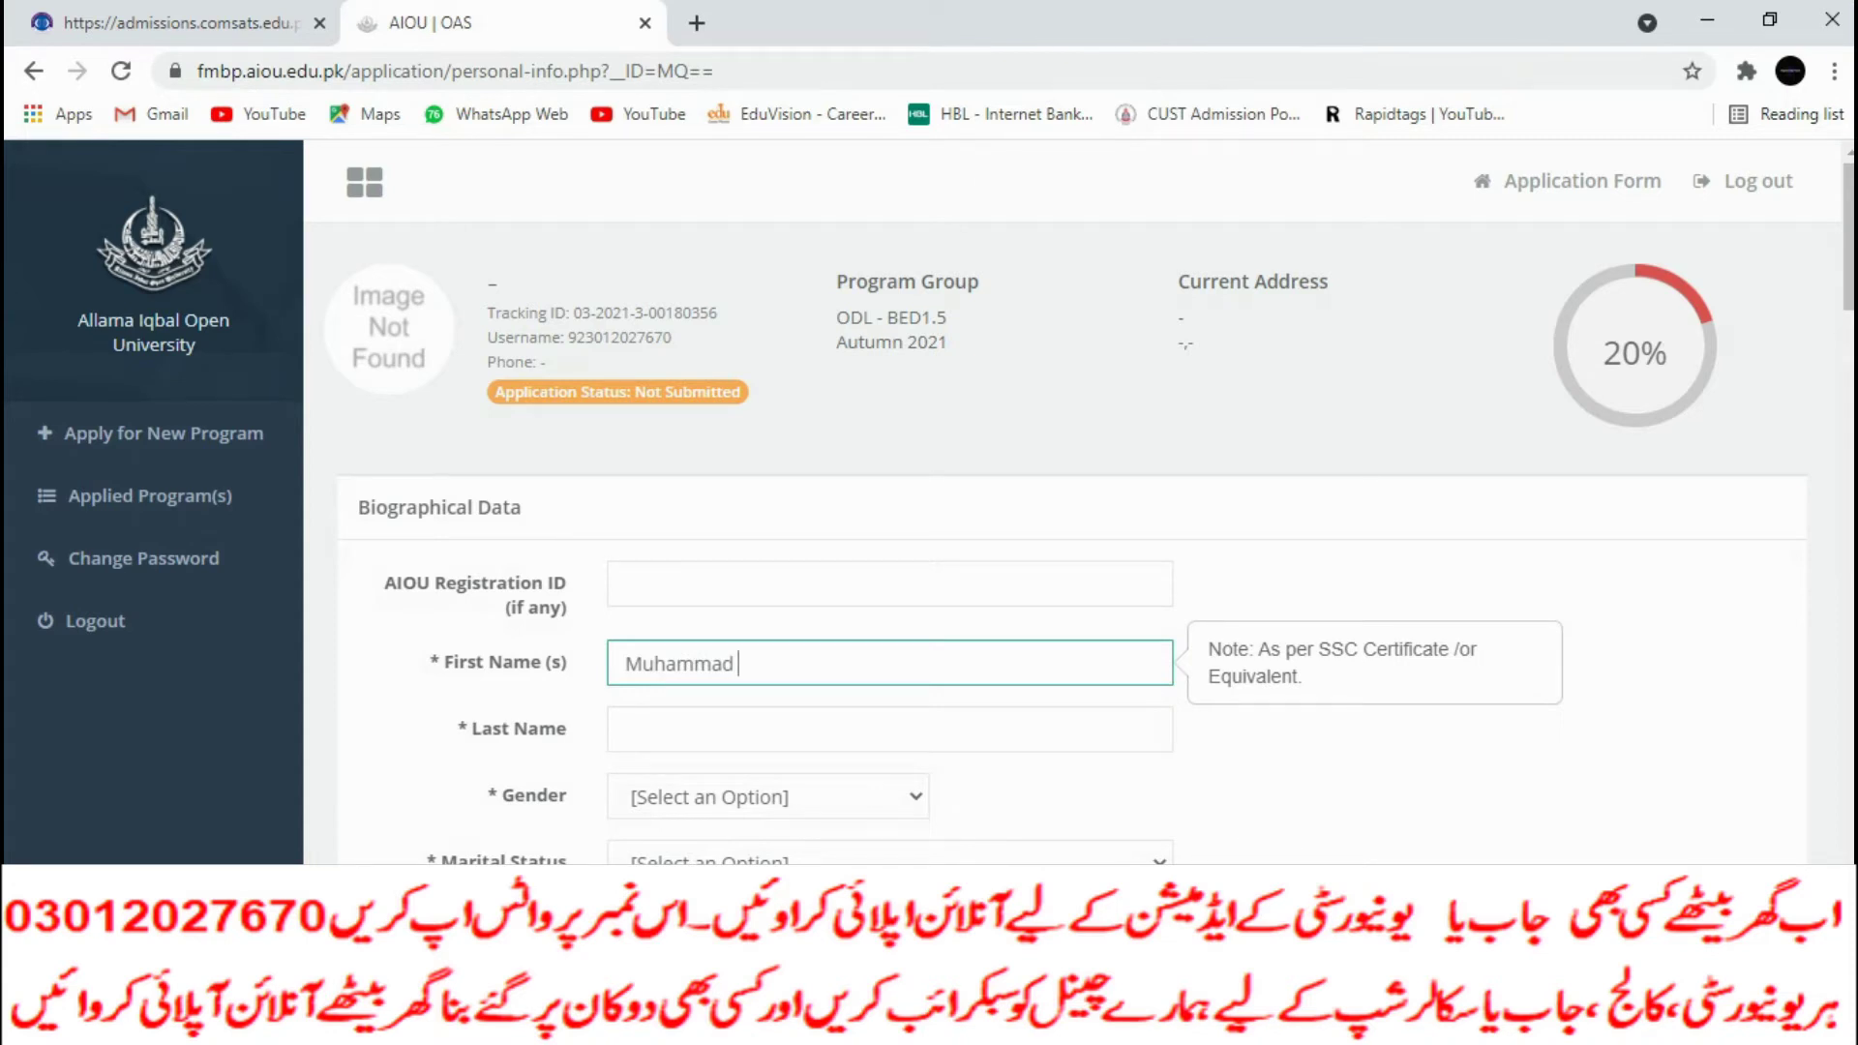
click(678, 729)
key(Escape)
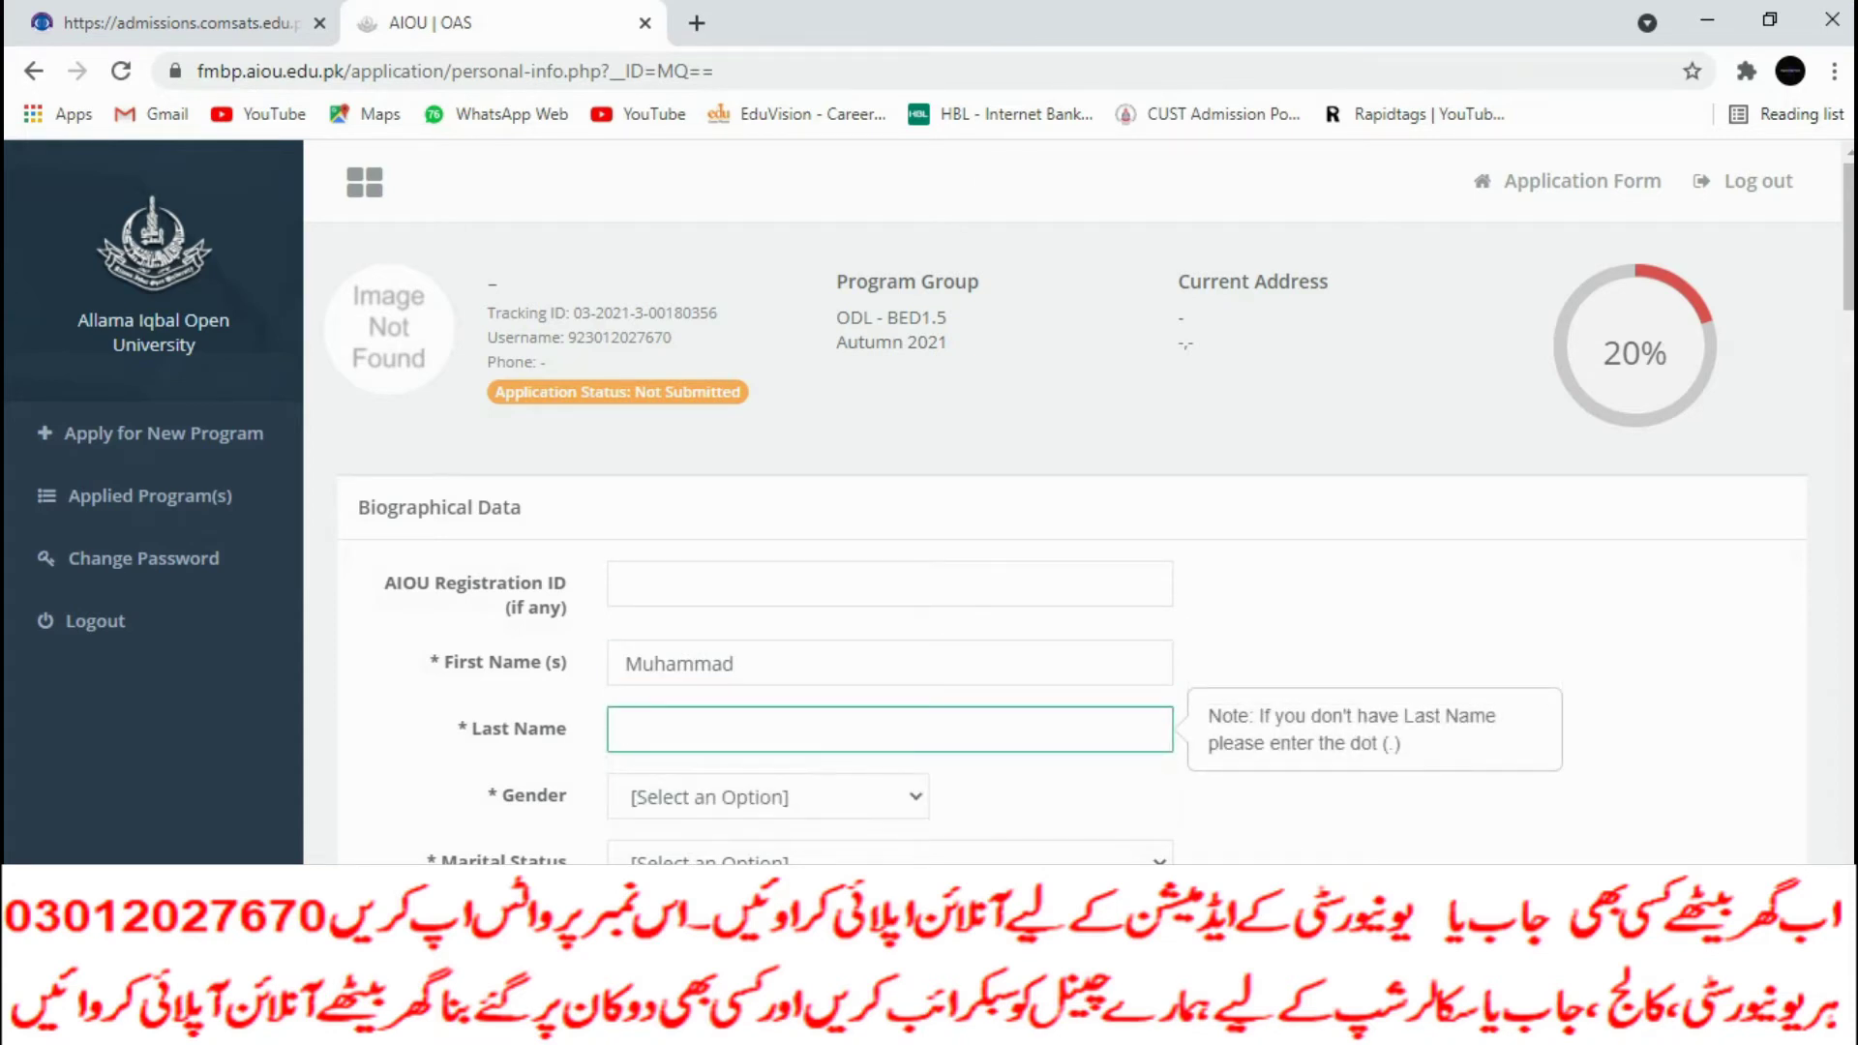
click(768, 796)
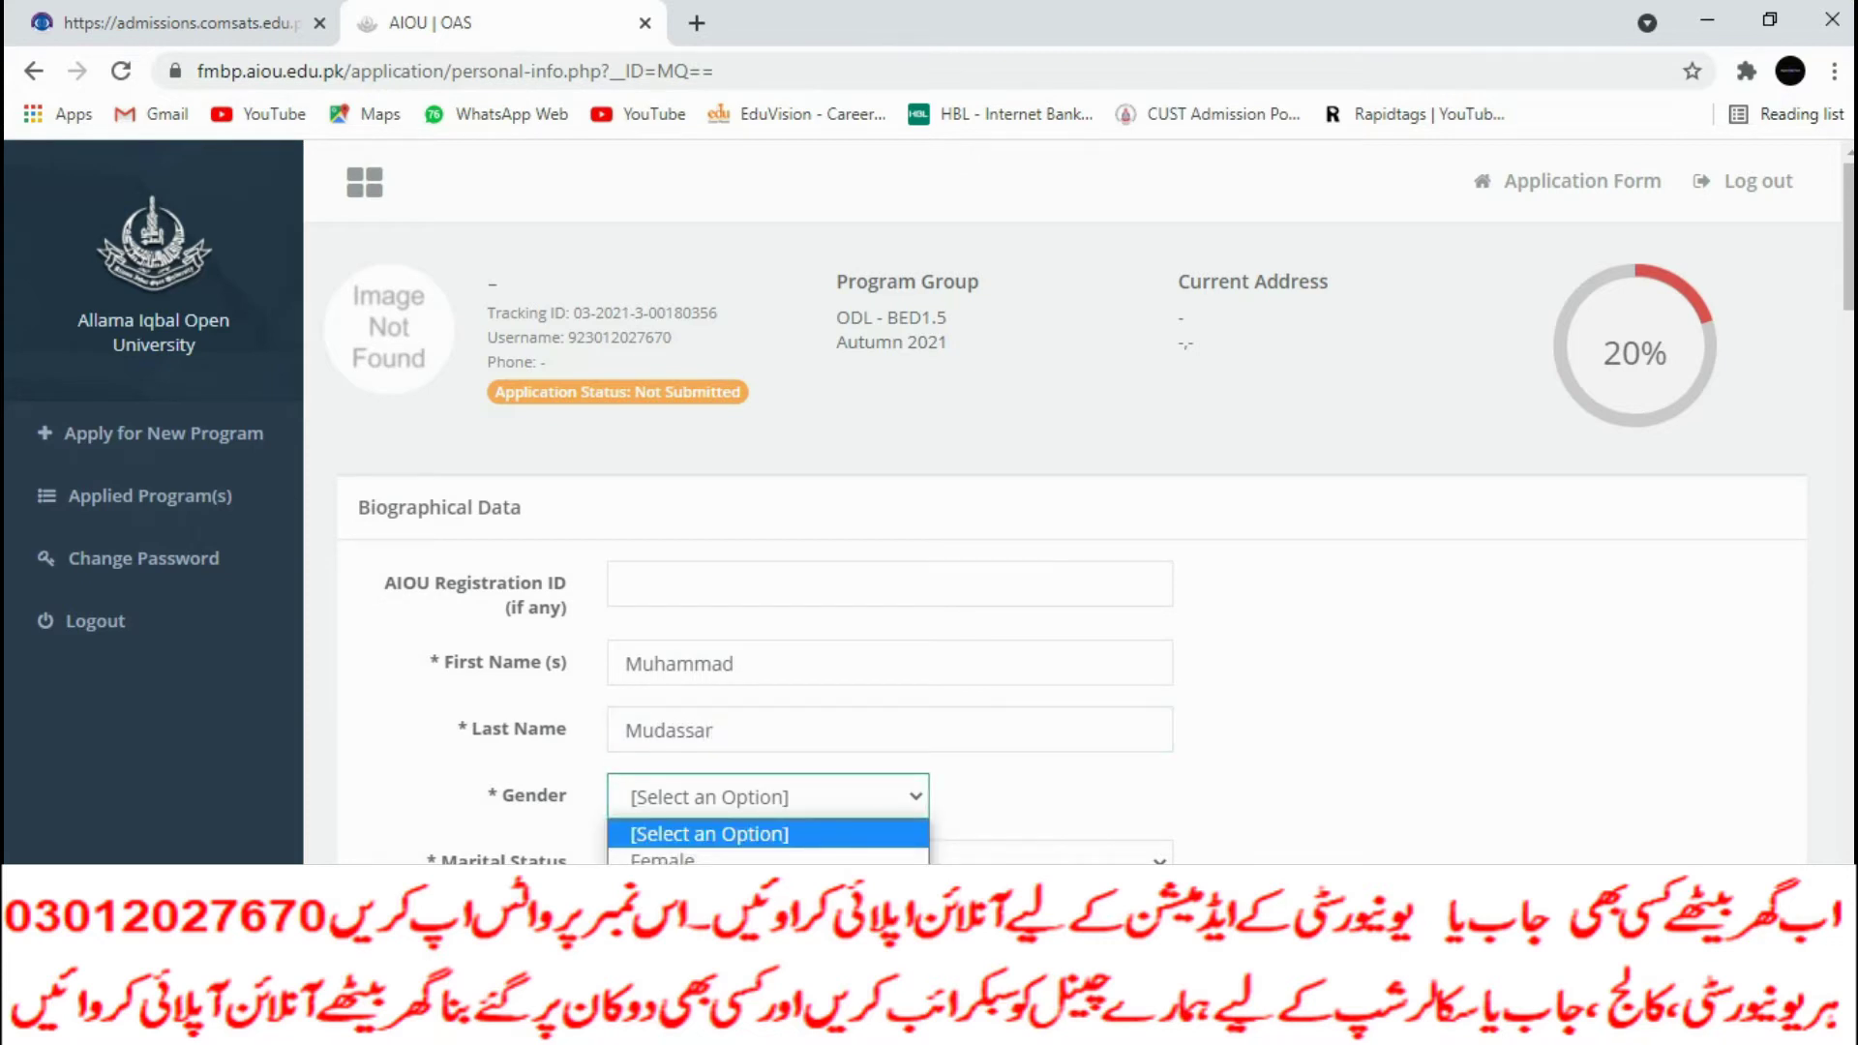
key(Down)
key(Down)
key(Return)
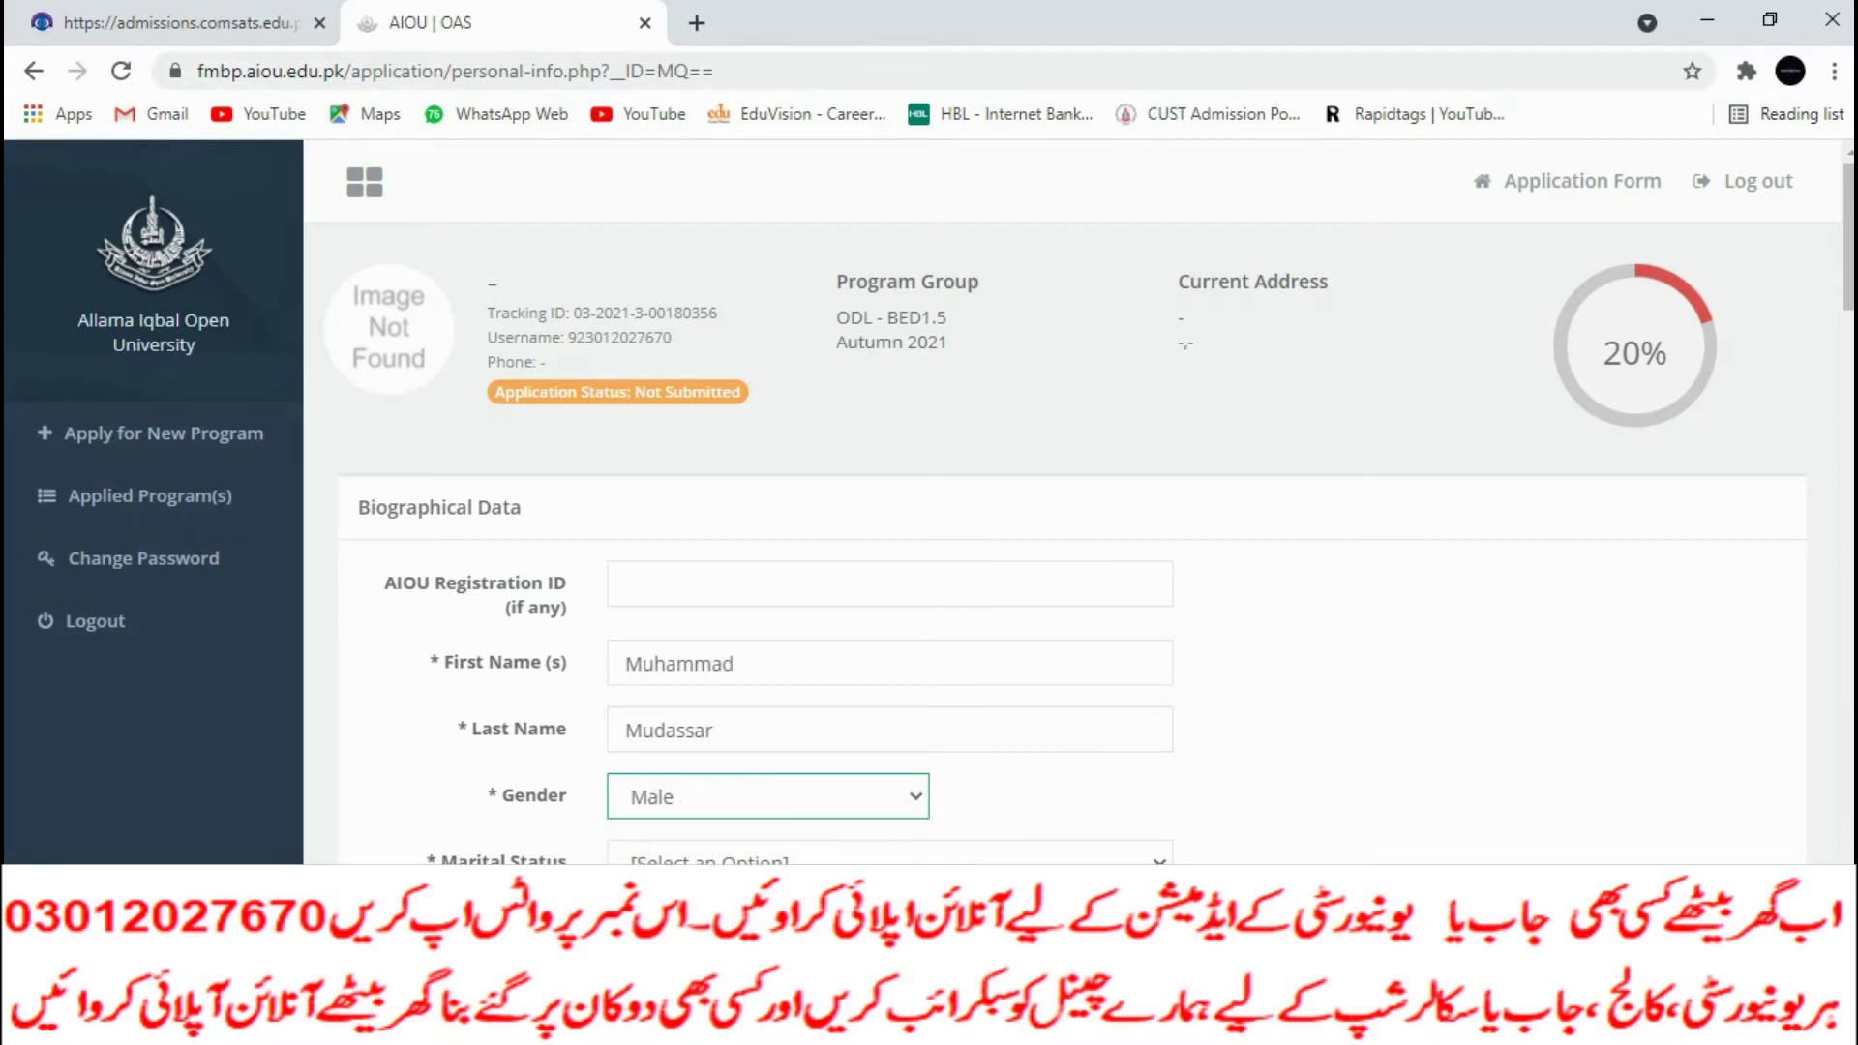
key(Tab)
key(alt+Down)
key(Down)
key(Down)
key(Down)
key(Down)
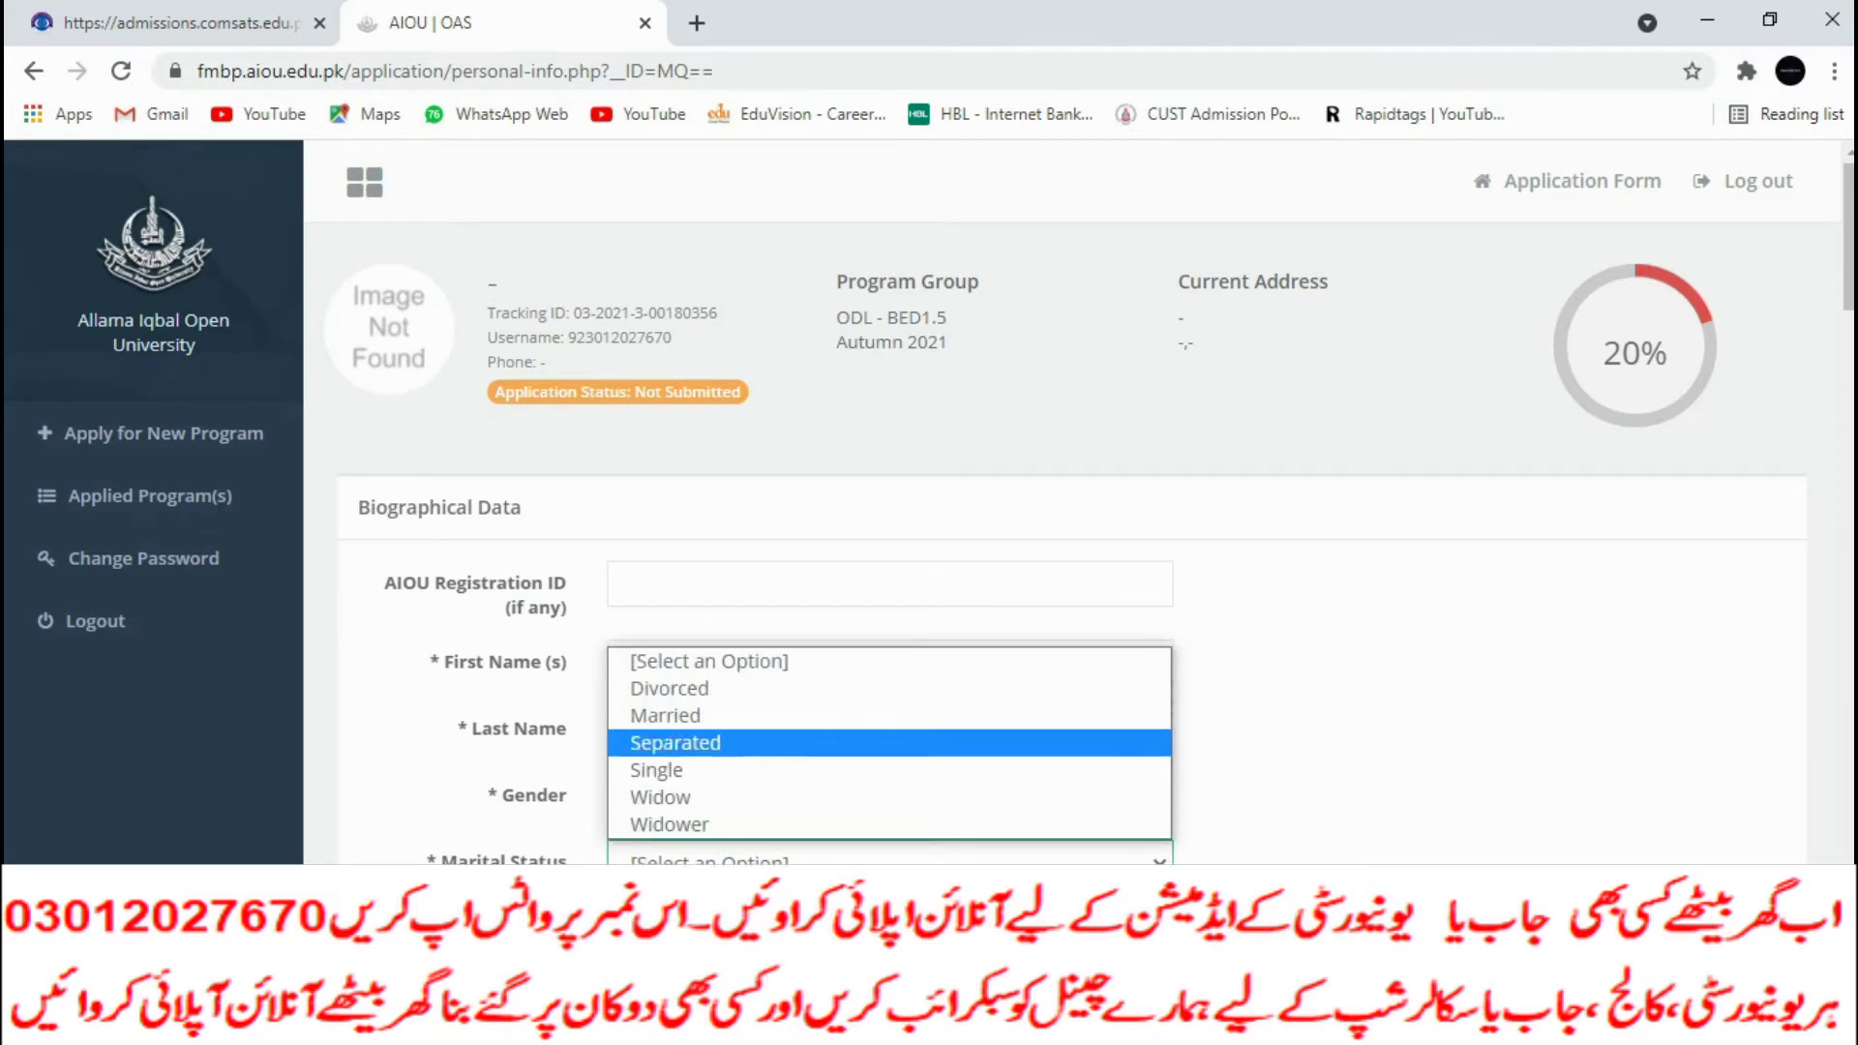
key(Return)
key(Tab)
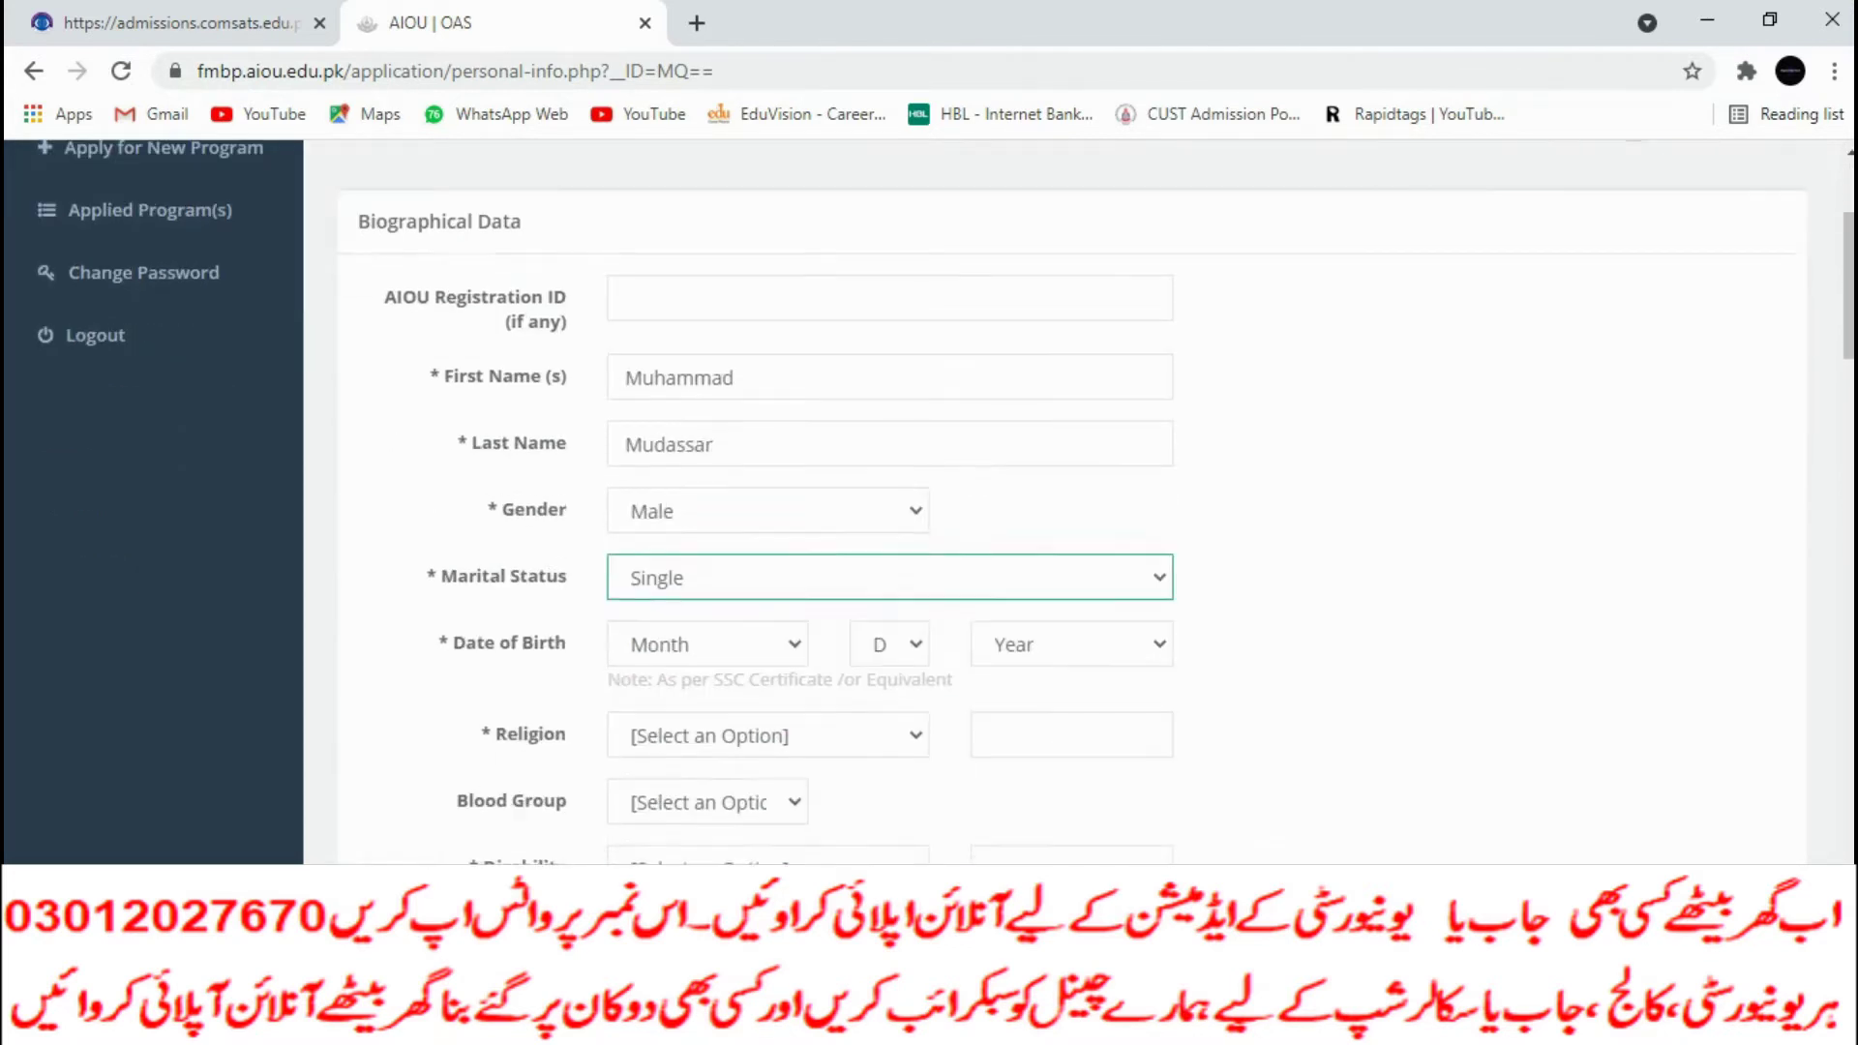
key(alt+Down)
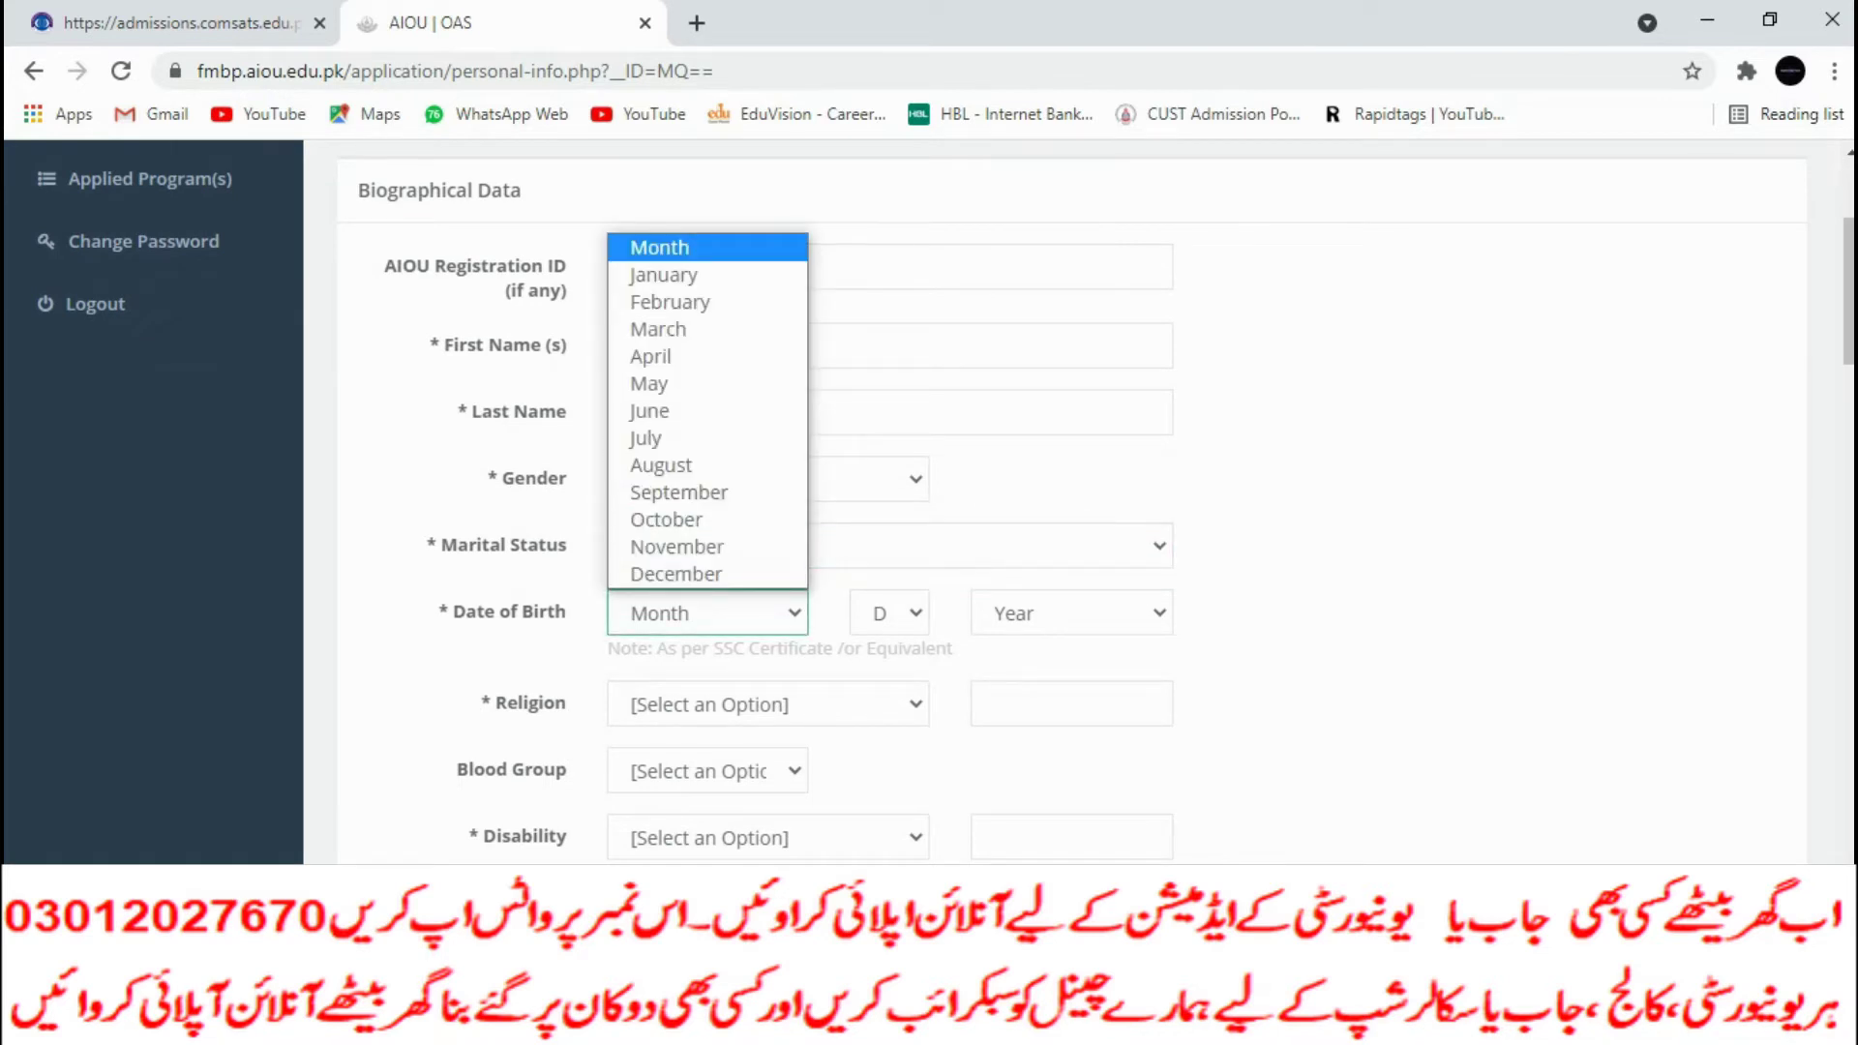
key(Down)
key(Down)
key(Down)
key(Down)
key(Return)
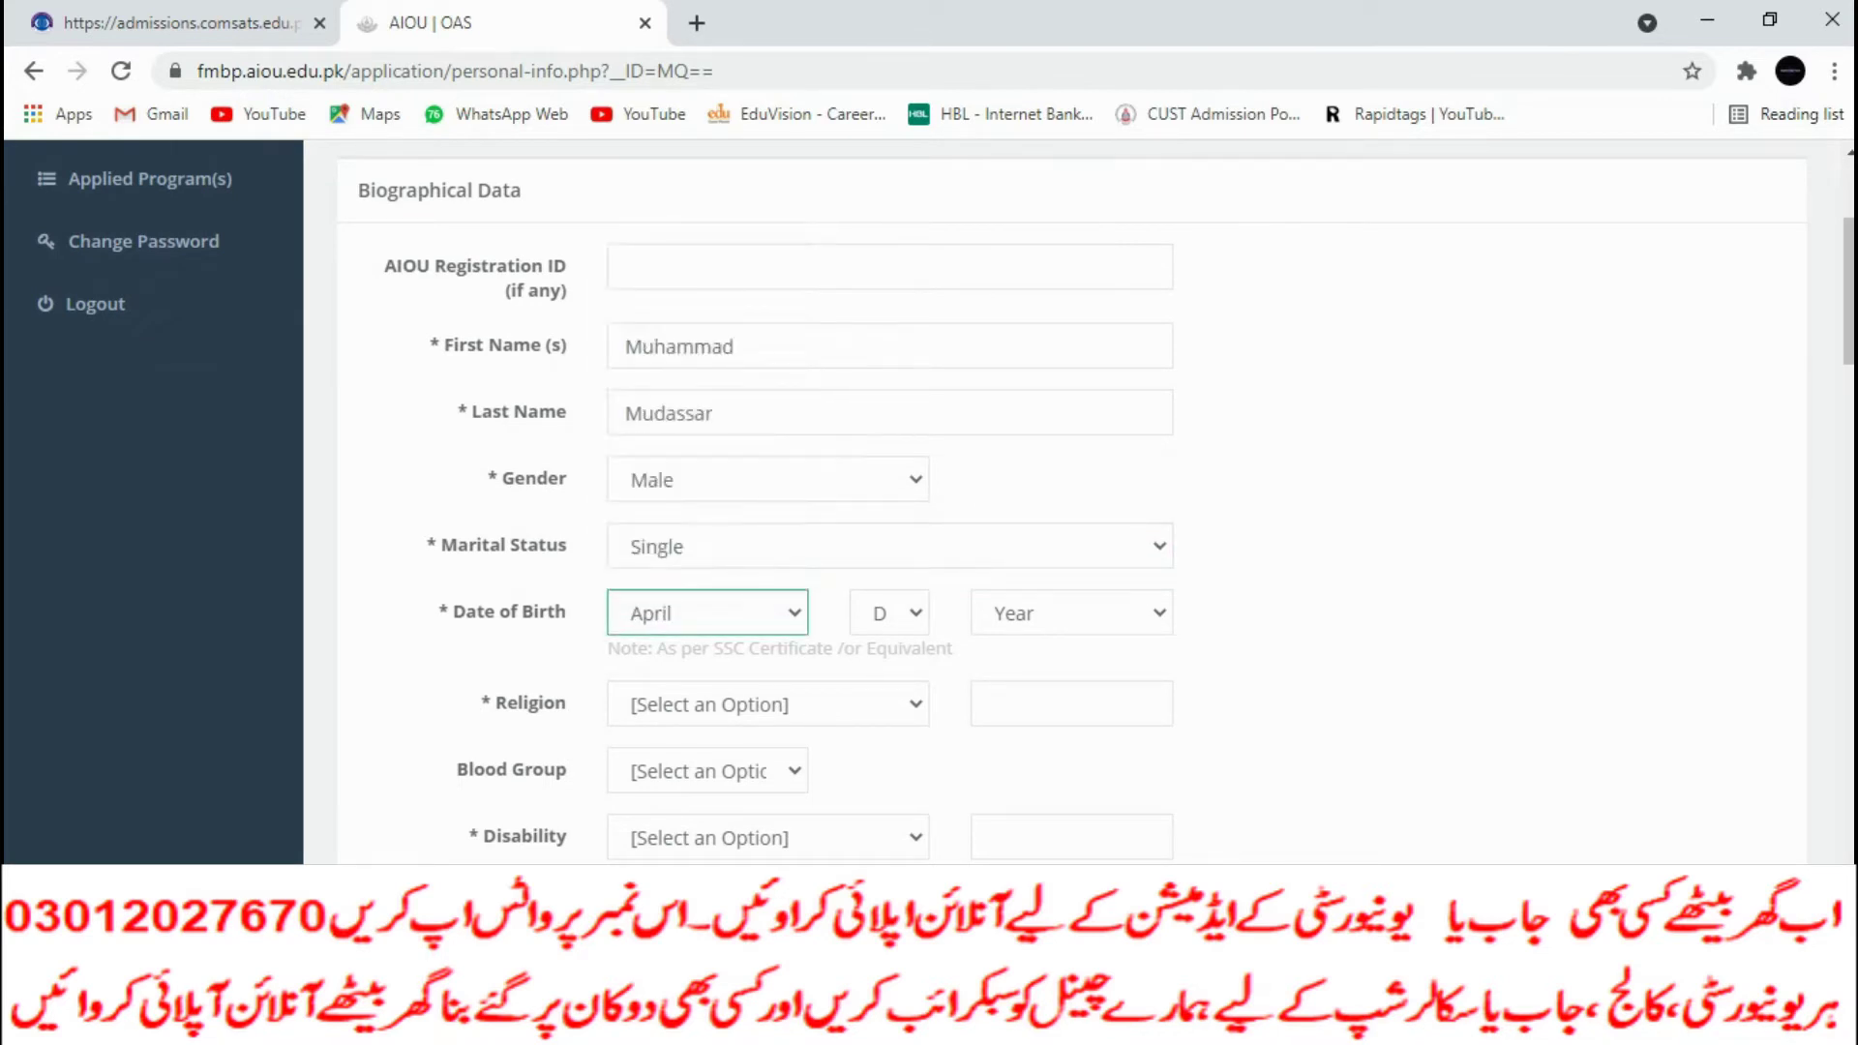
key(Tab)
key(alt+Down)
key(Down)
key(Down)
key(Down)
key(Down)
key(Down)
key(Down)
key(Down)
key(Down)
key(Down)
key(Down)
key(Down)
key(Down)
key(Down)
key(Return)
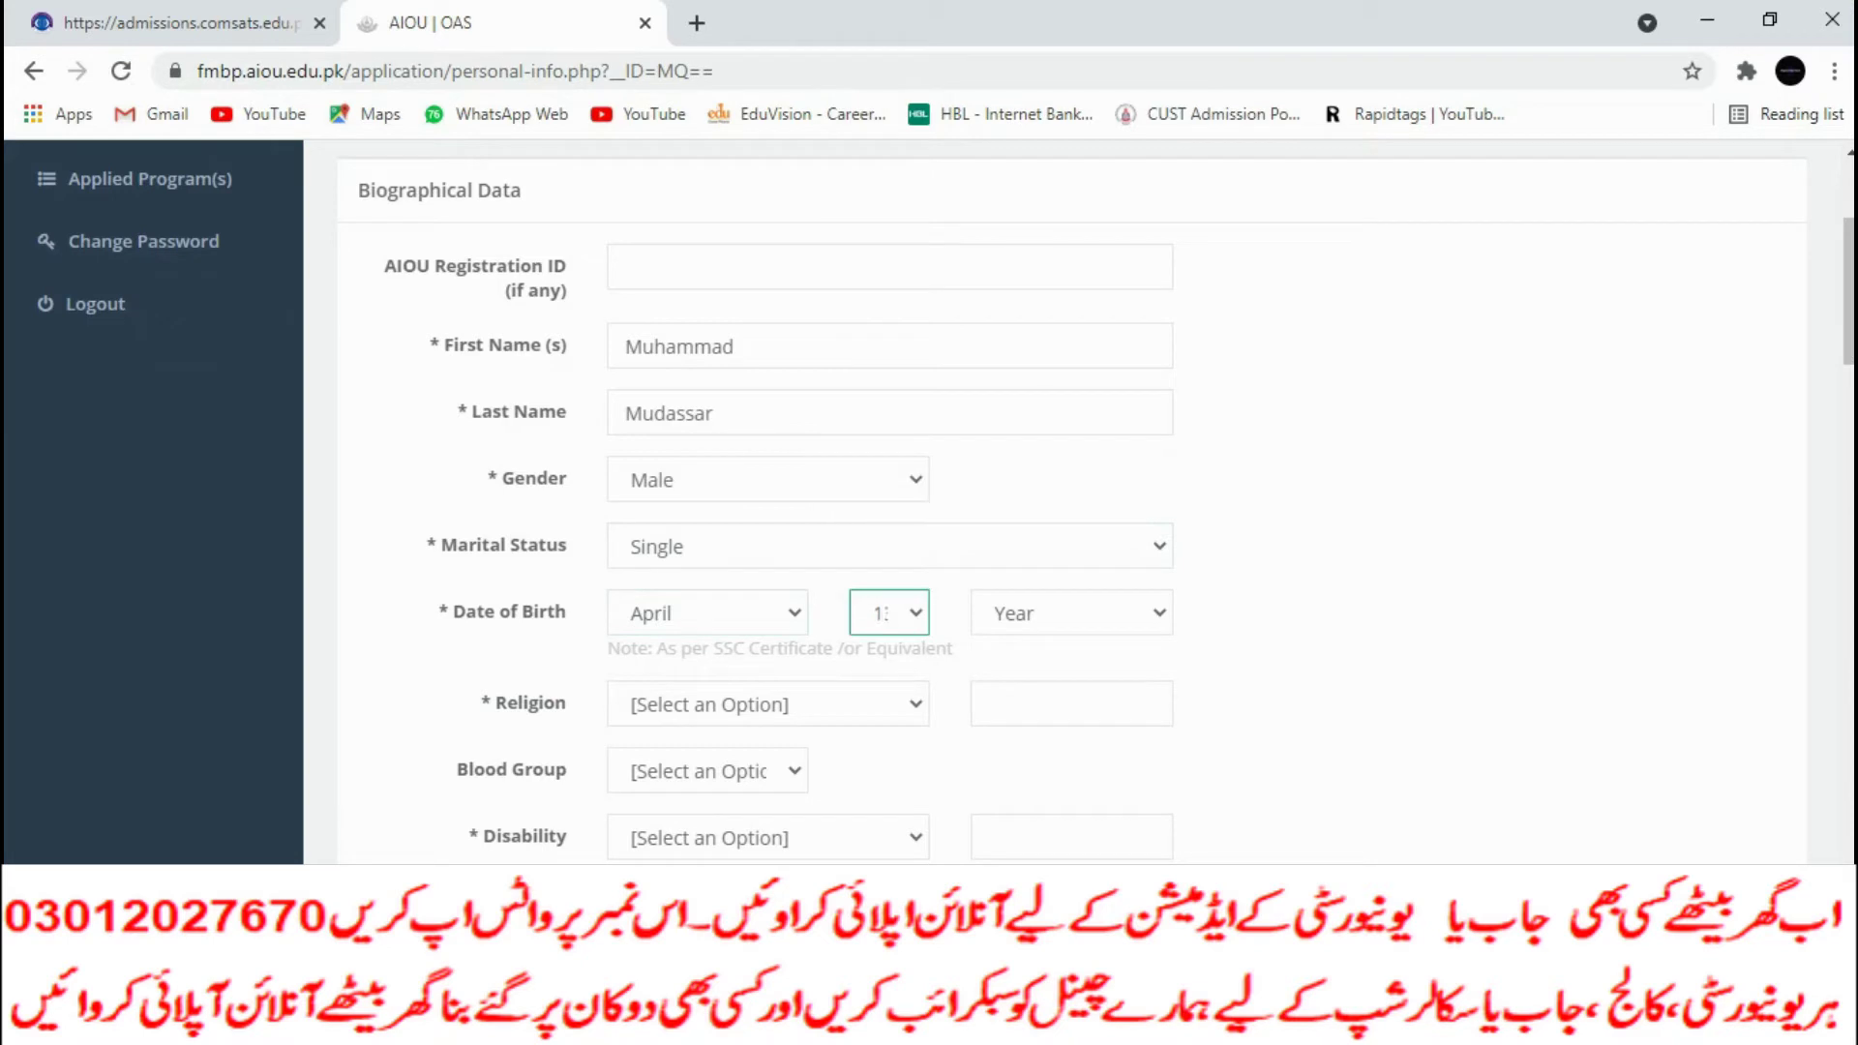
key(Tab)
key(alt+Down)
key(Up)
key(Up)
key(Up)
key(Up)
key(Up)
key(Up)
key(Down)
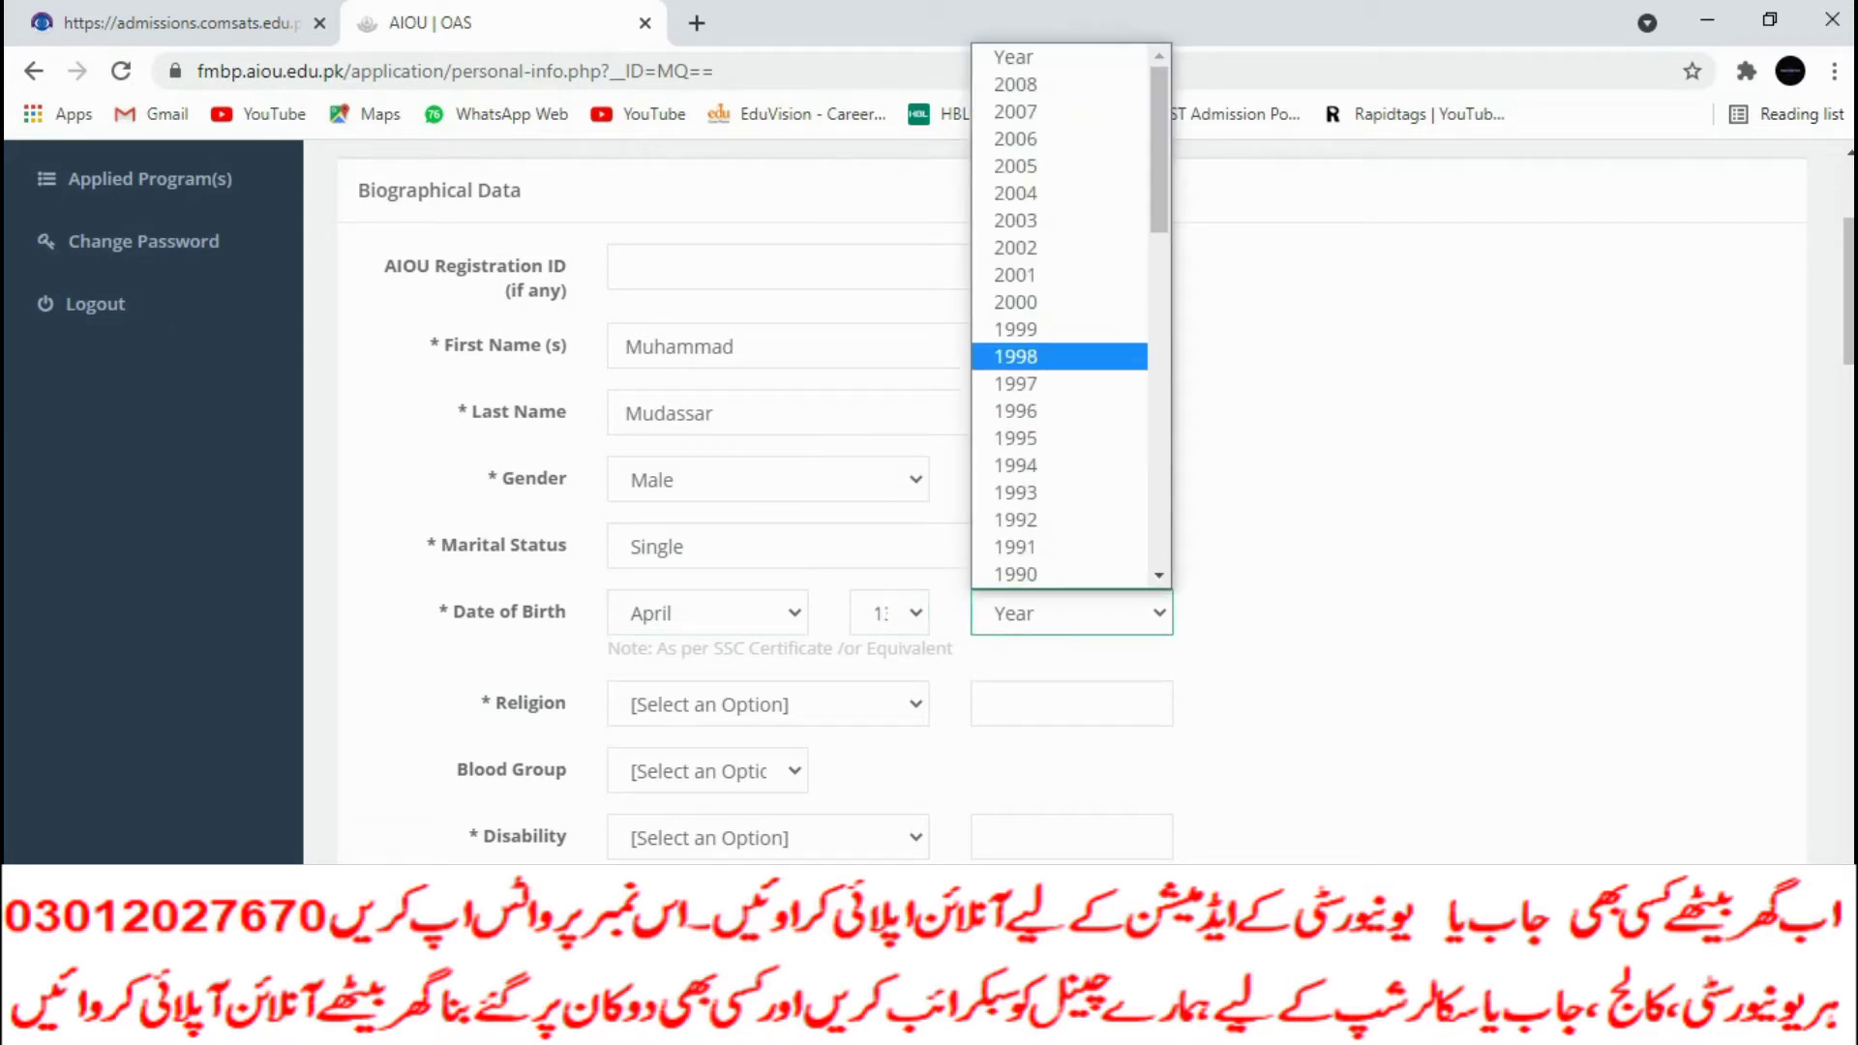
key(Return)
Set religion Muslim, blood group AB+, and disability None
scroll(945, 502, down, 4)
key(Tab)
key(alt+Down)
key(Down)
key(Return)
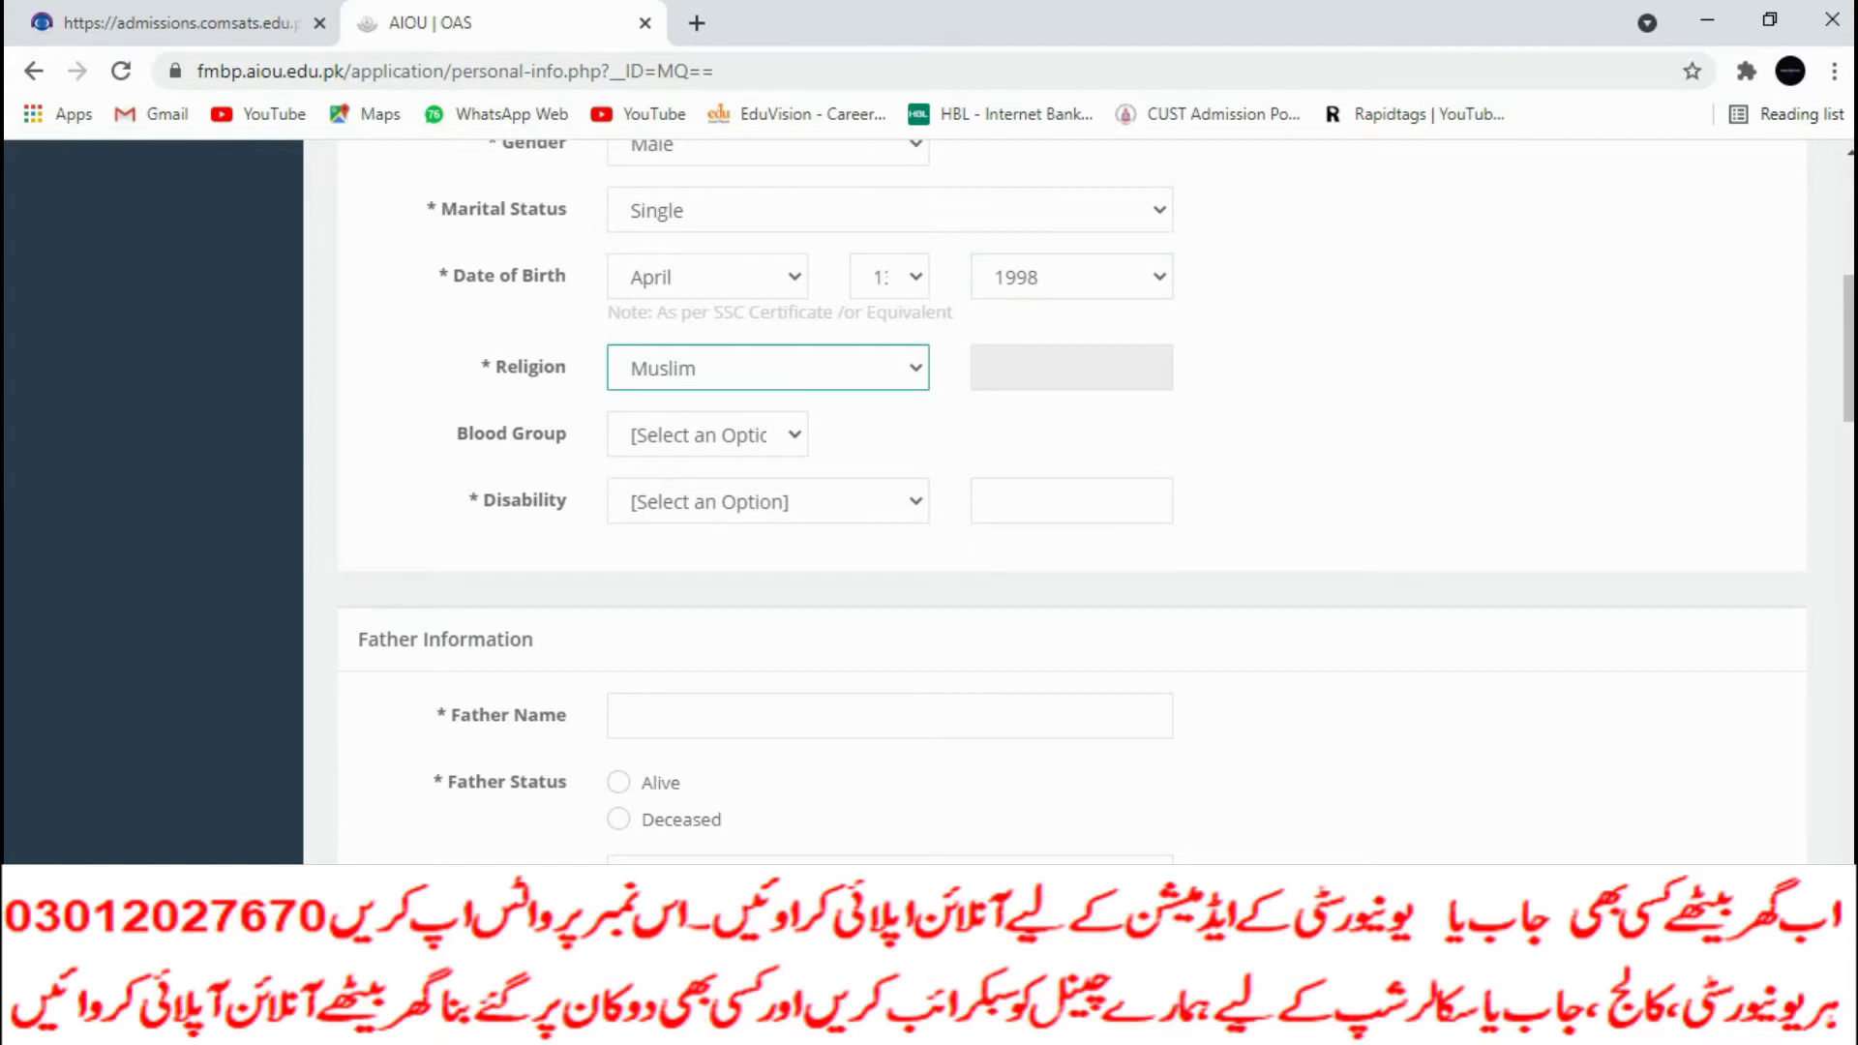
key(Tab)
key(alt+Down)
key(Up)
key(Return)
key(Tab)
key(alt+Down)
key(Down)
key(Down)
key(Return)
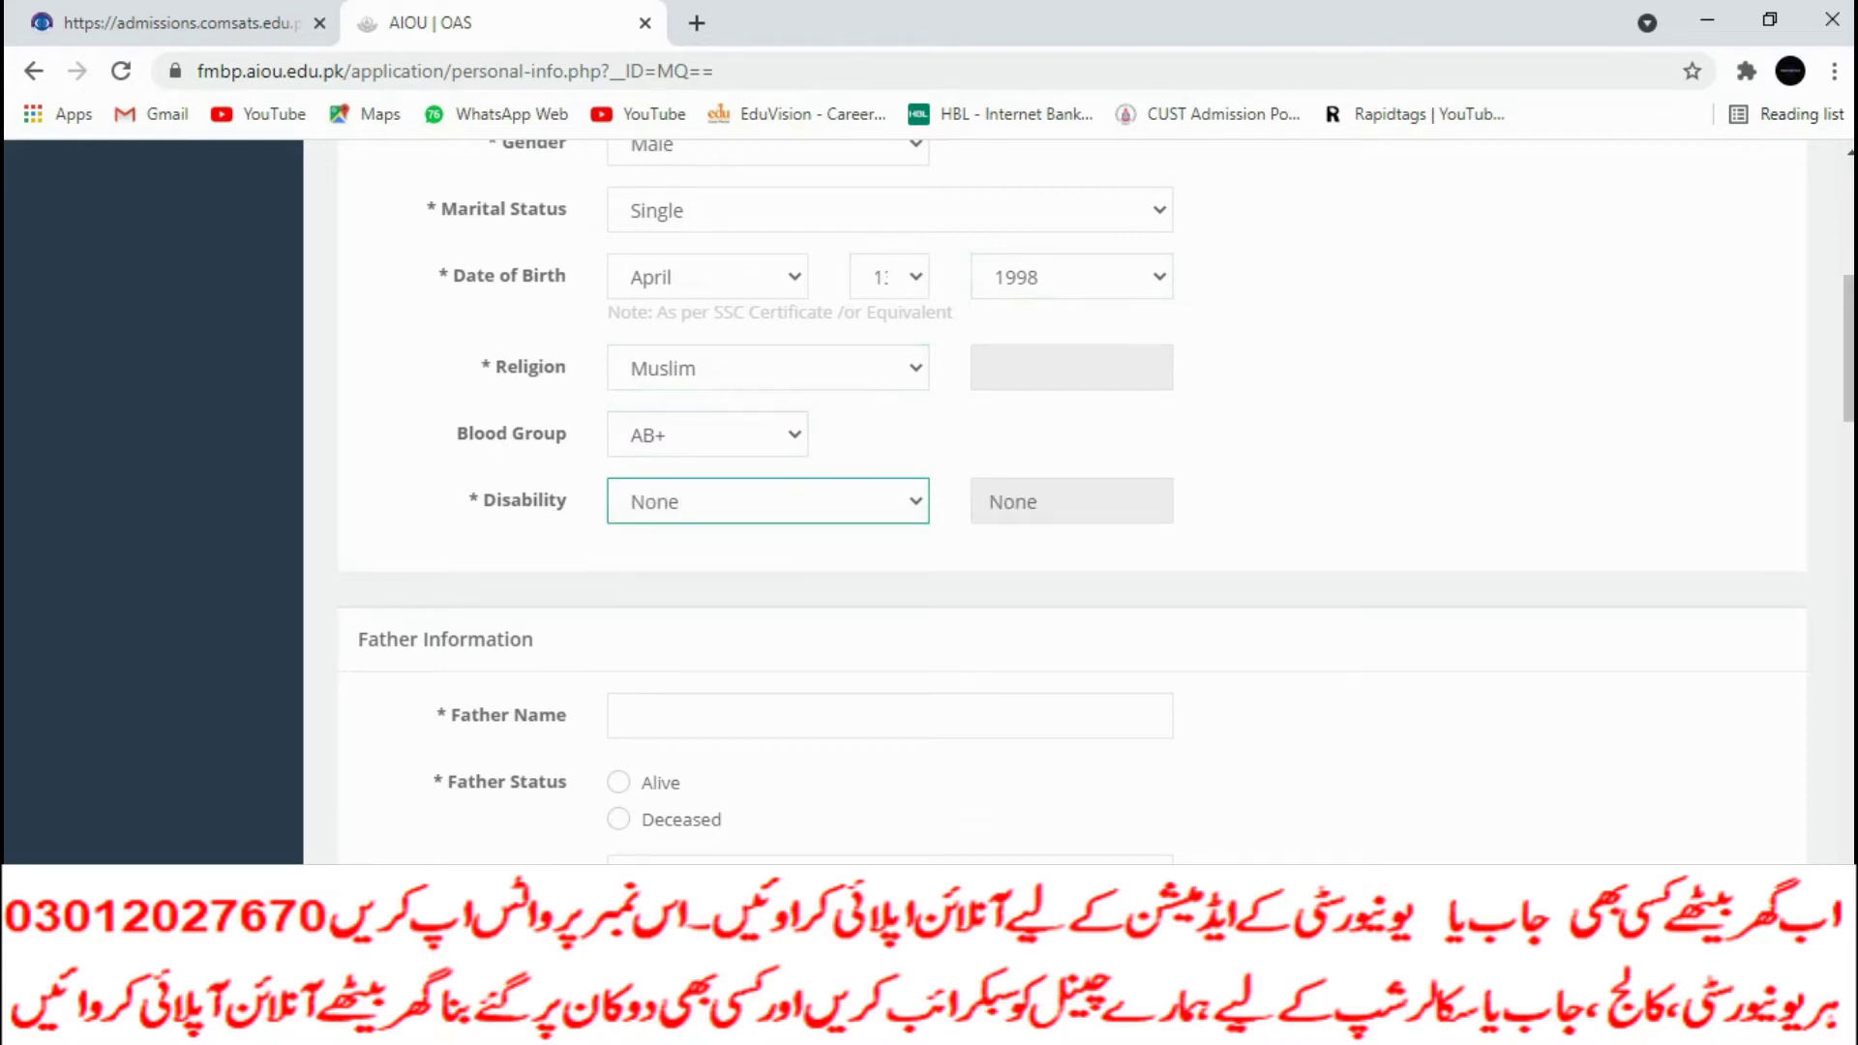
scroll(1071, 503, down, 3)
key(Tab)
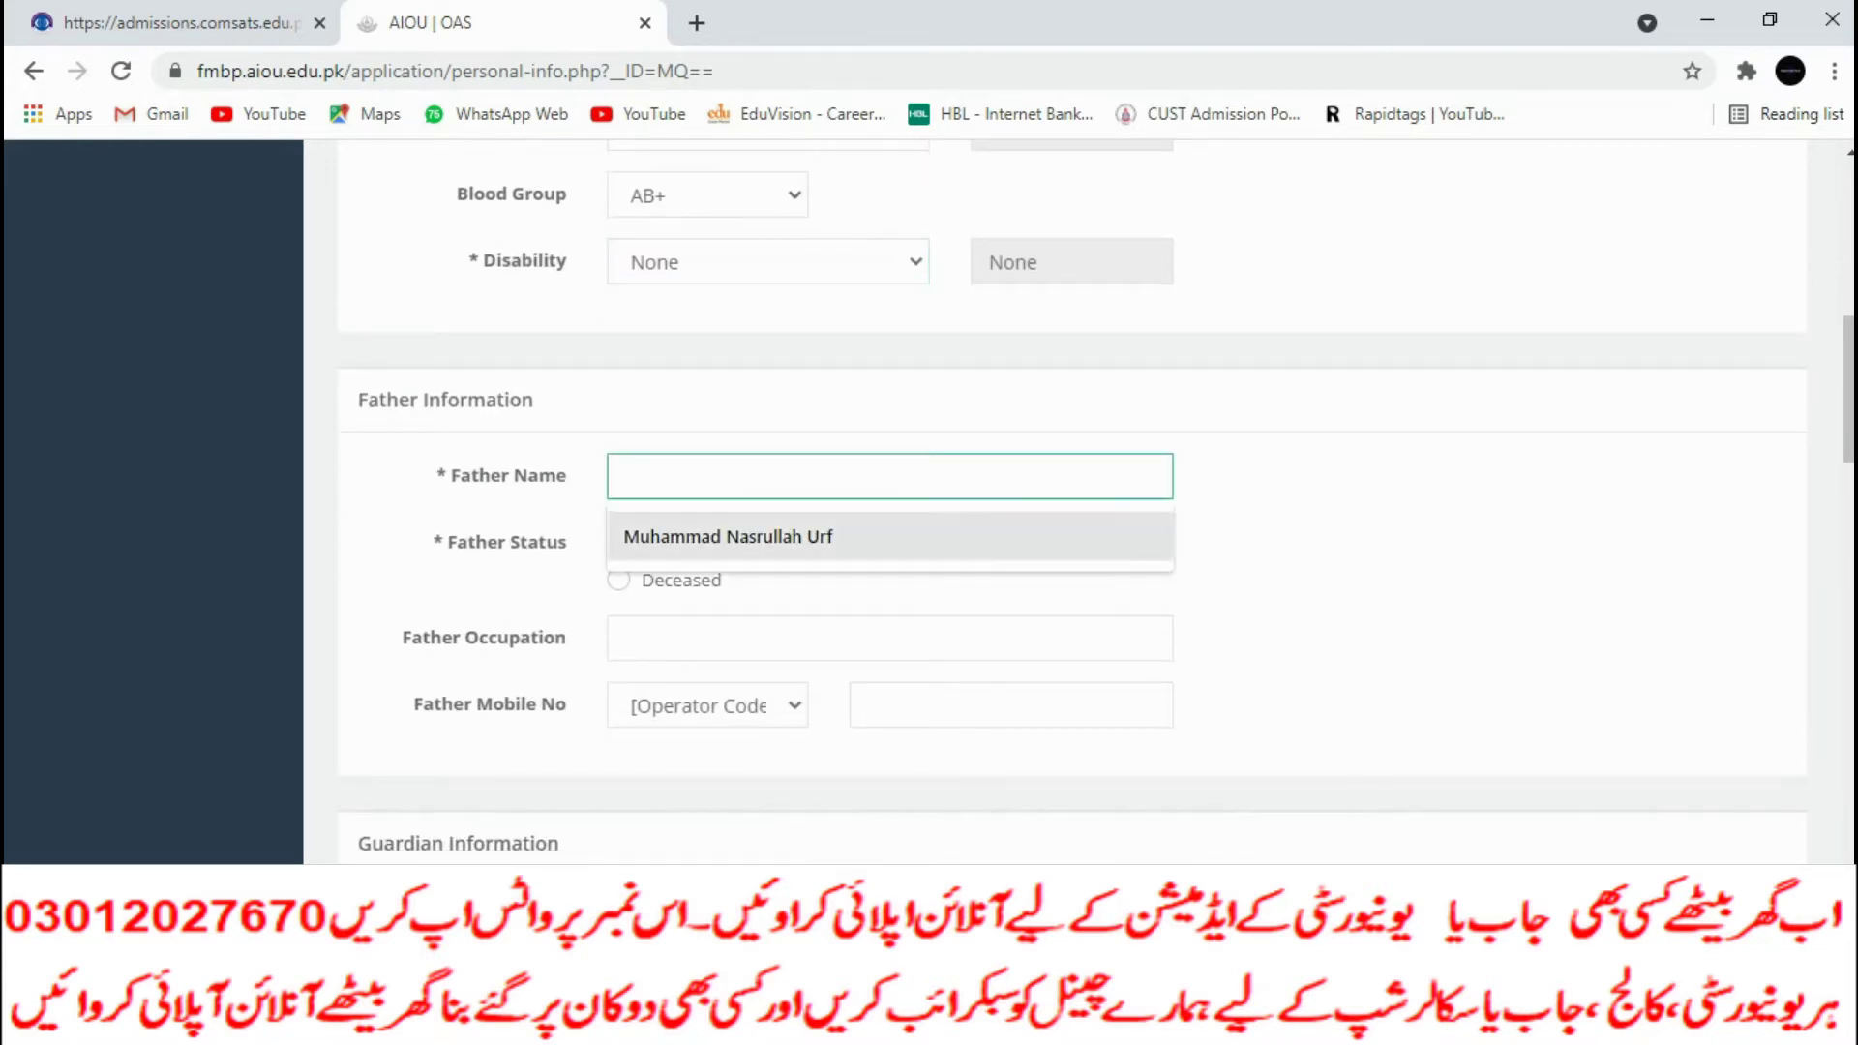
Fill in the father's name from autofill, mark him Alive, and enter occupation Businessman
key(Down)
key(Return)
key(Tab)
key(space)
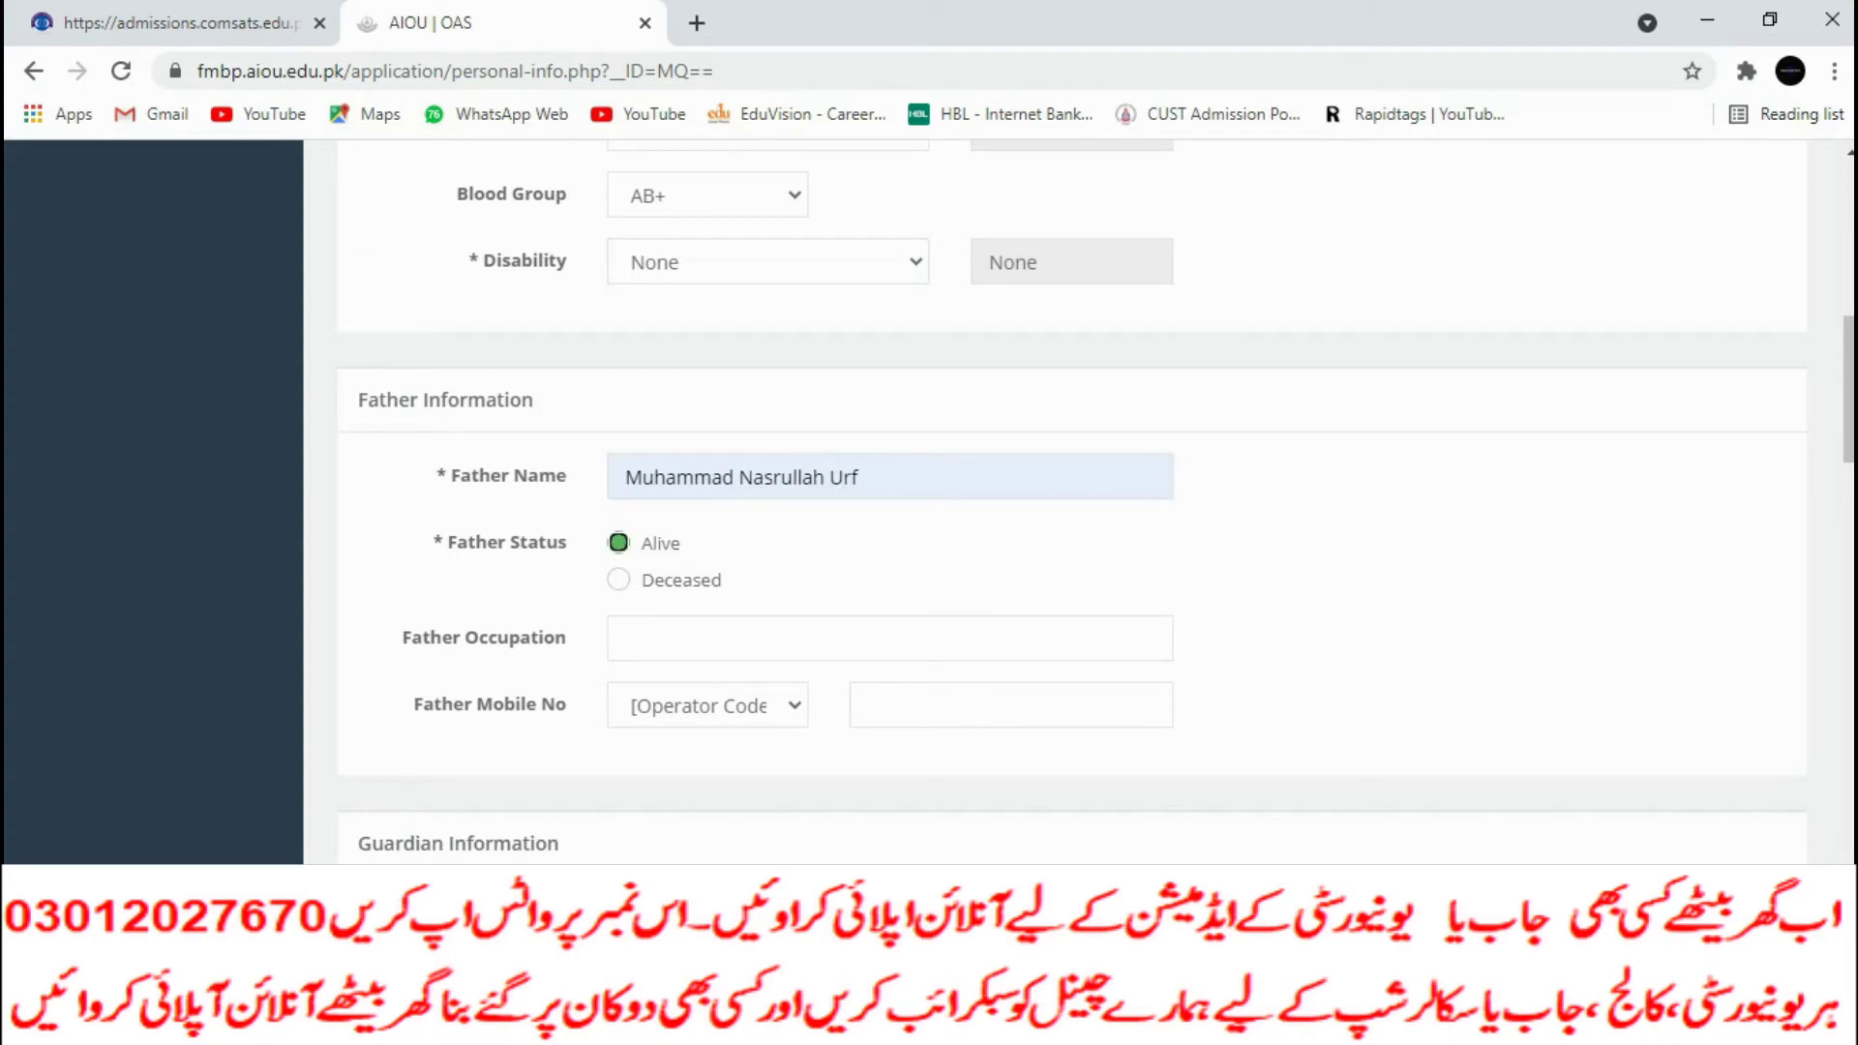
key(Tab)
key(Down)
key(Up)
text(Bus)
key(BackSpace)
text(sinessman)
Choose the mobile operator code and enter the father's mobile number
click(706, 705)
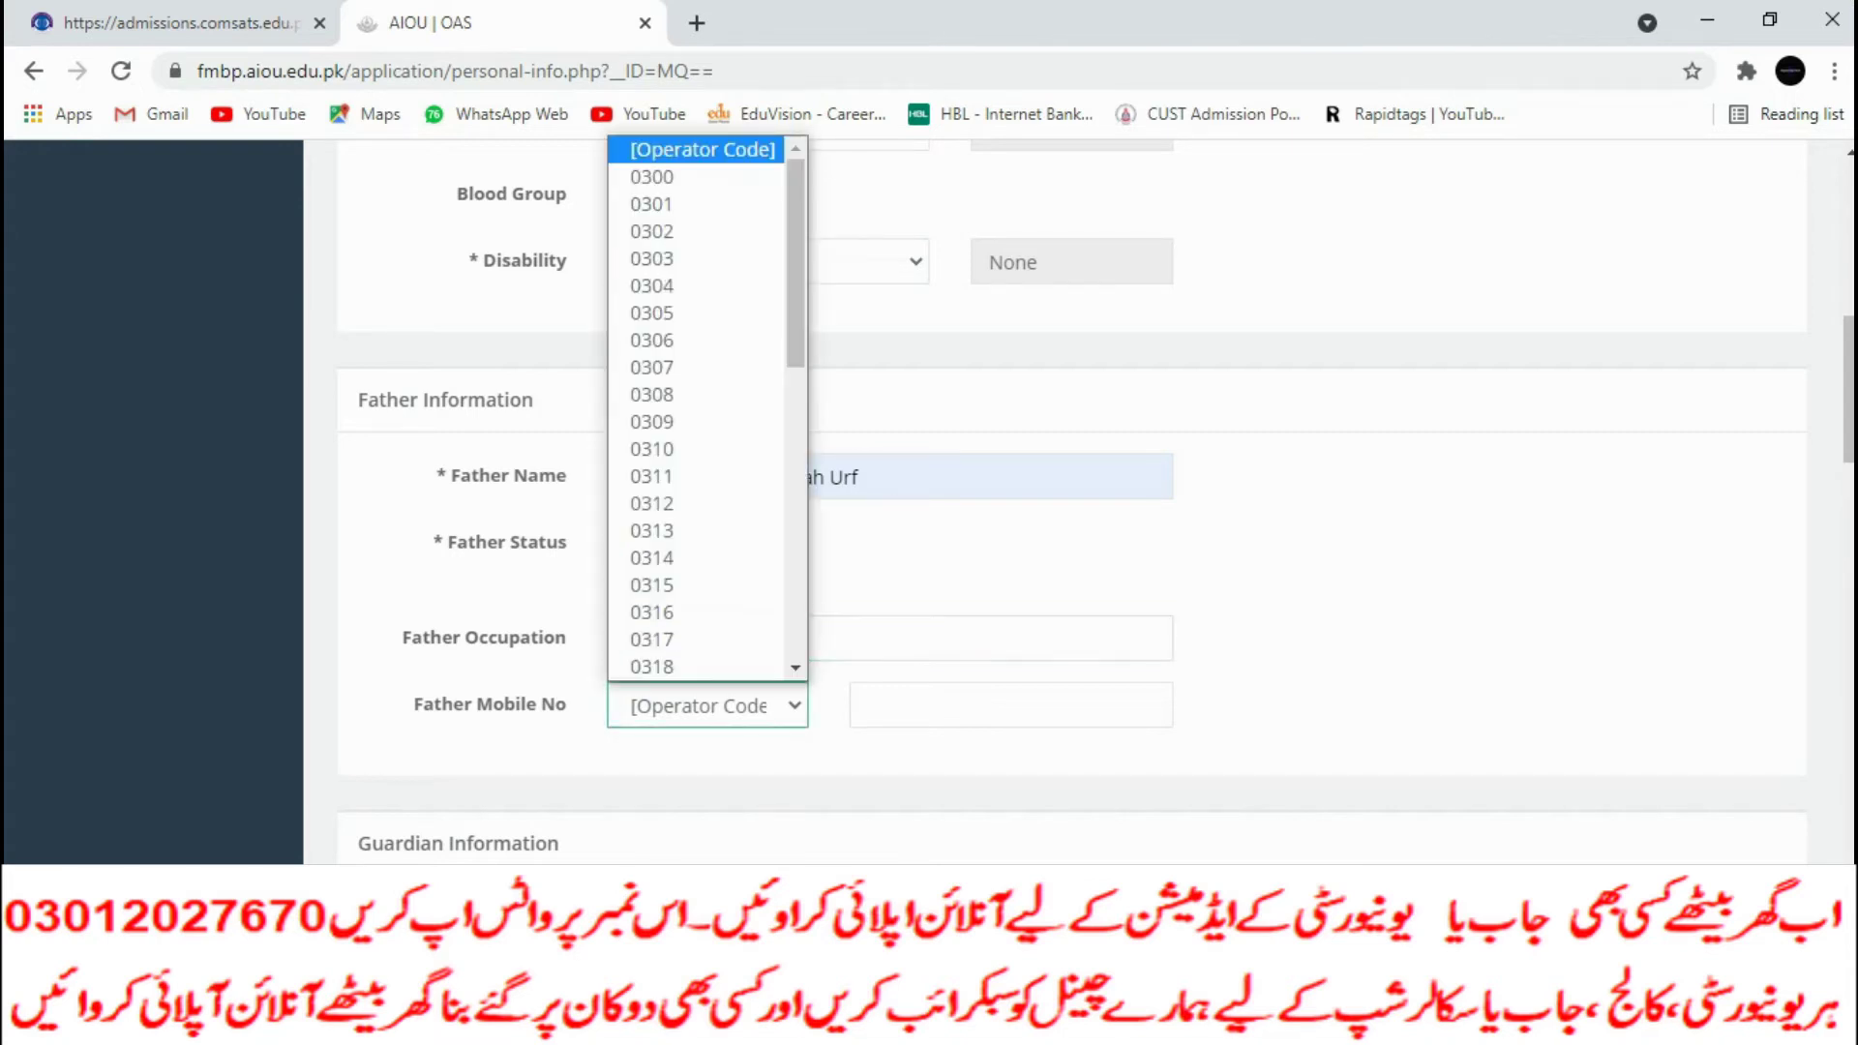
key(Return)
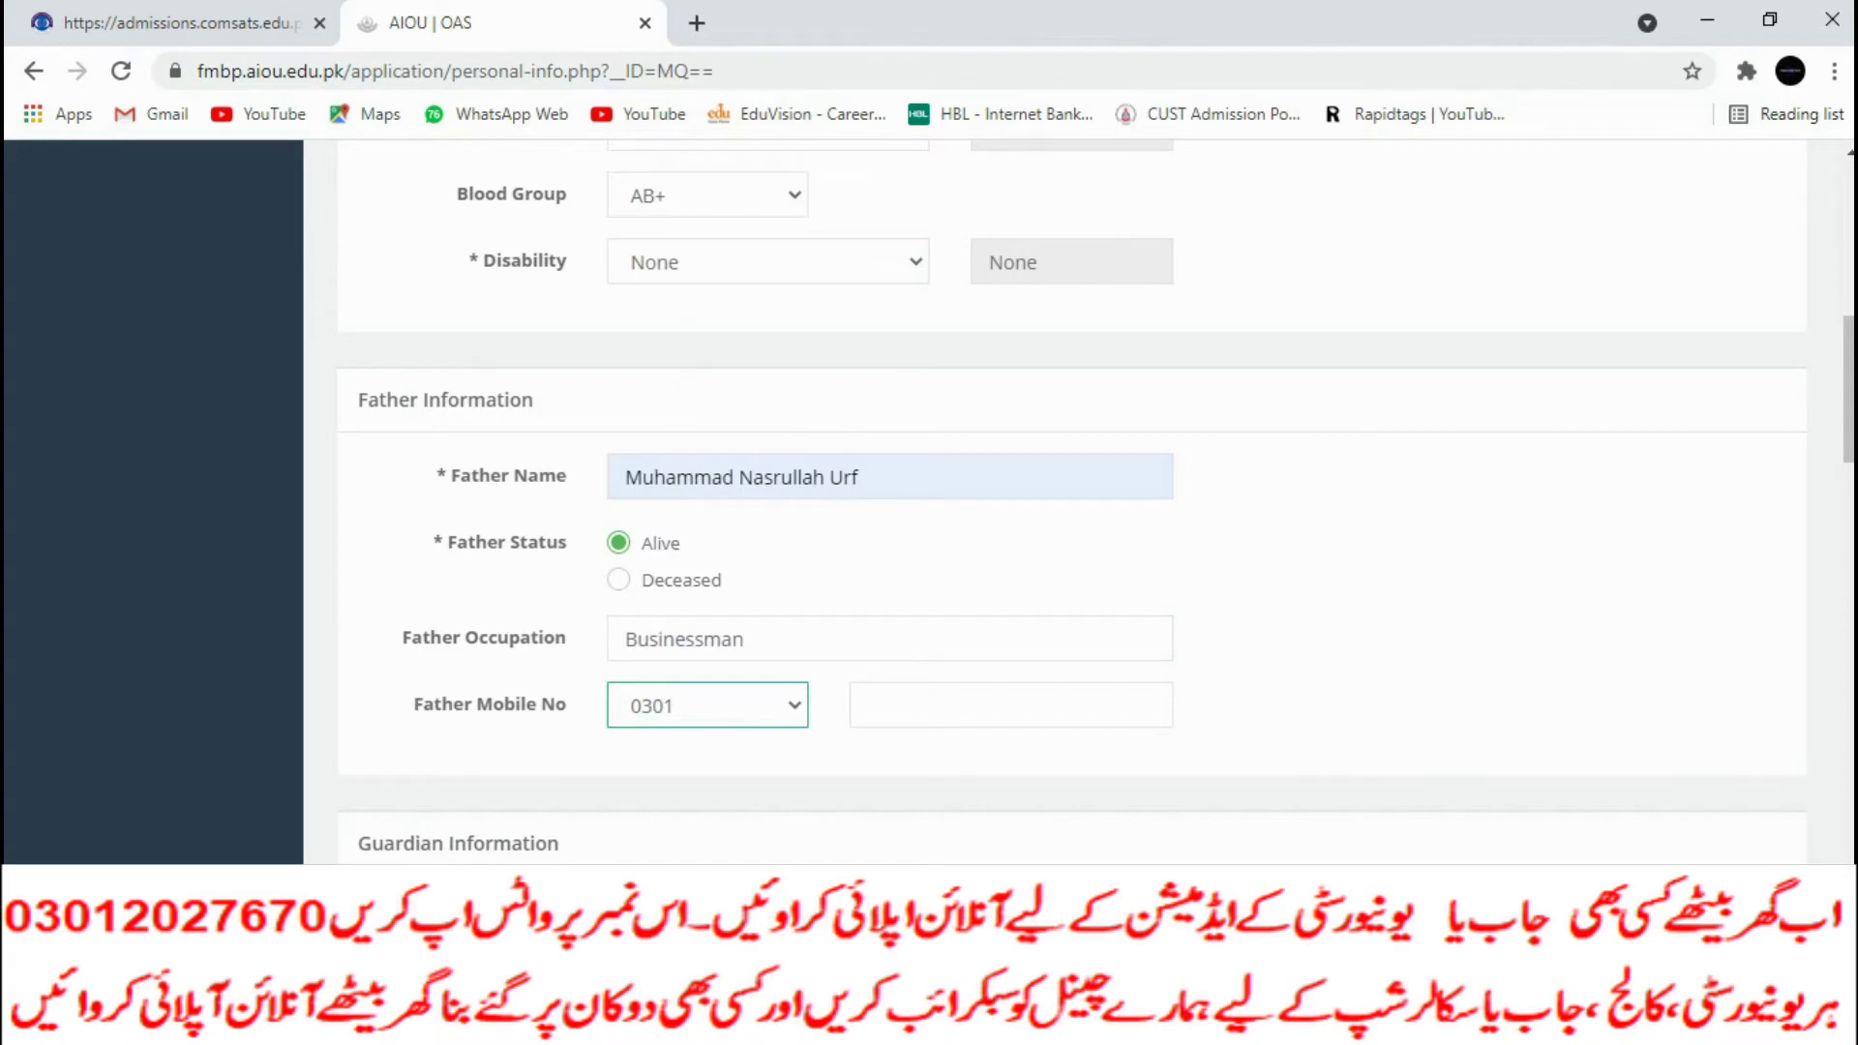
key(Tab)
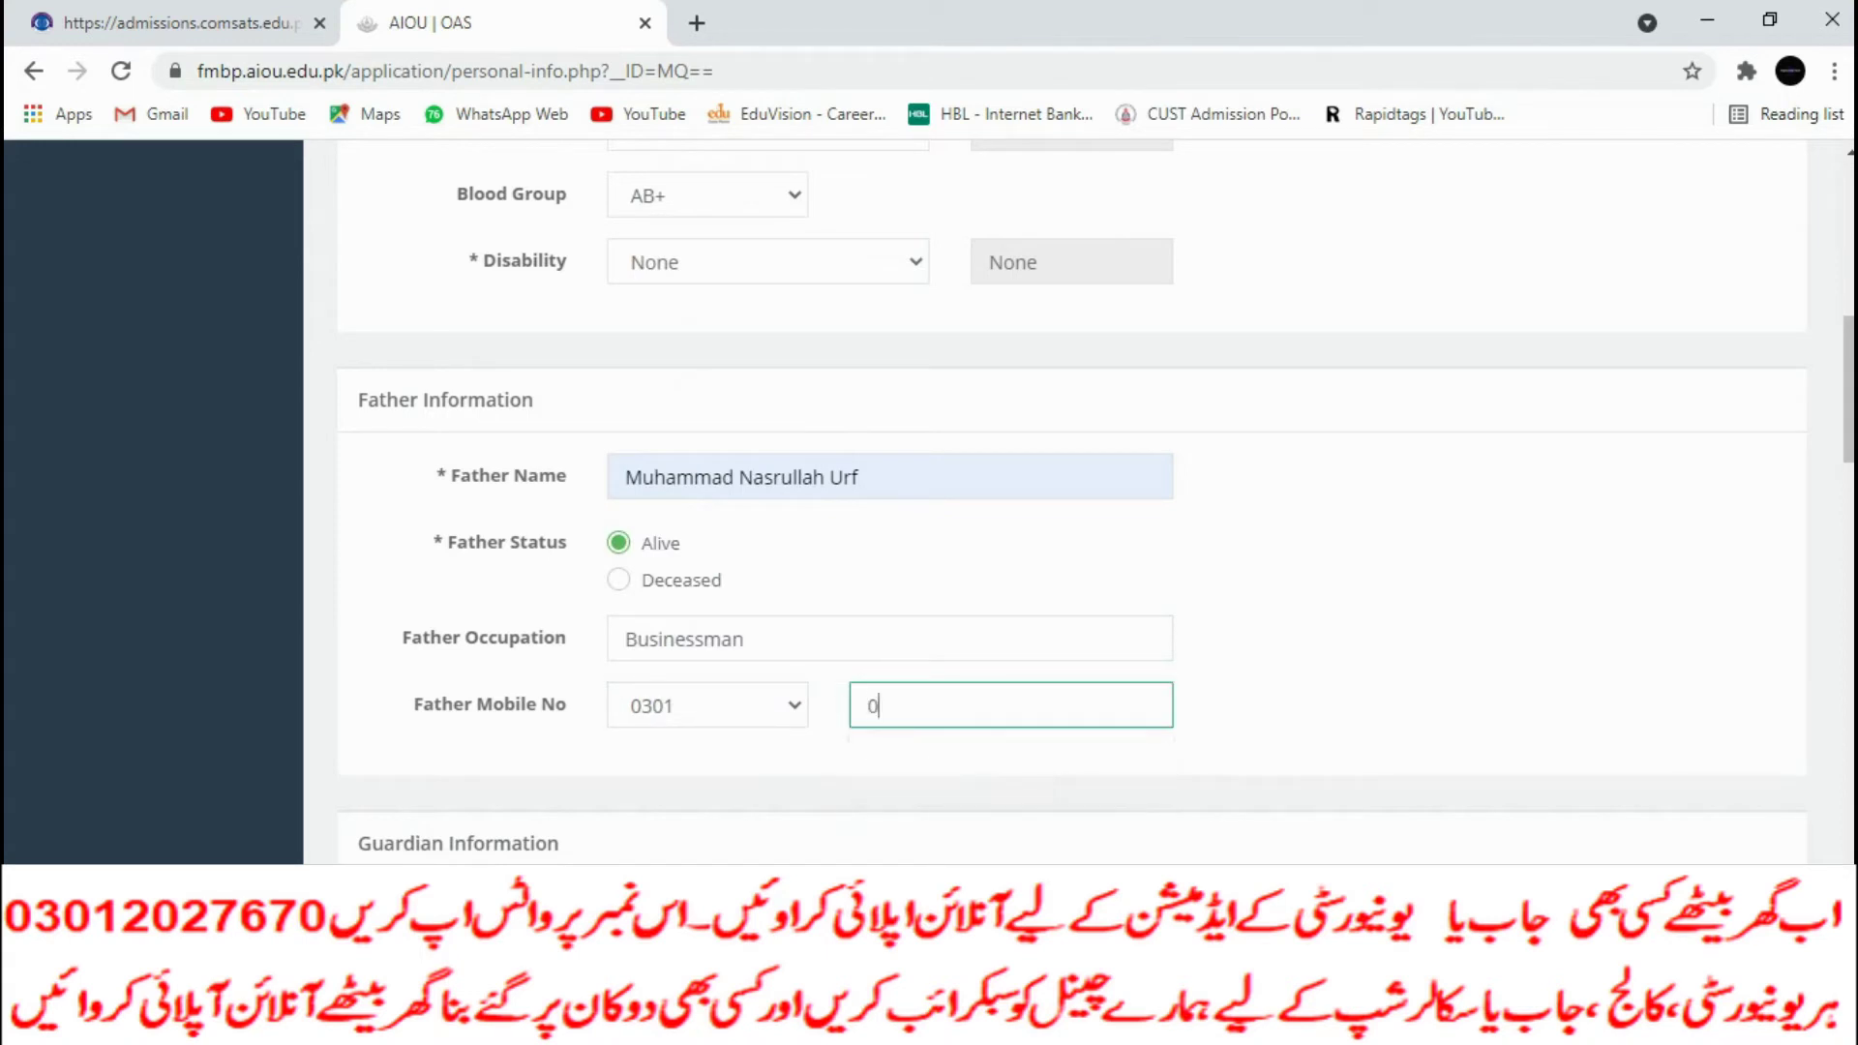
text(301)
key(BackSpace)
key(BackSpace)
text(0120)
key(BackSpace)
key(BackSpace)
key(BackSpace)
key(BackSpace)
key(BackSpace)
scroll(1065, 484, down, 3)
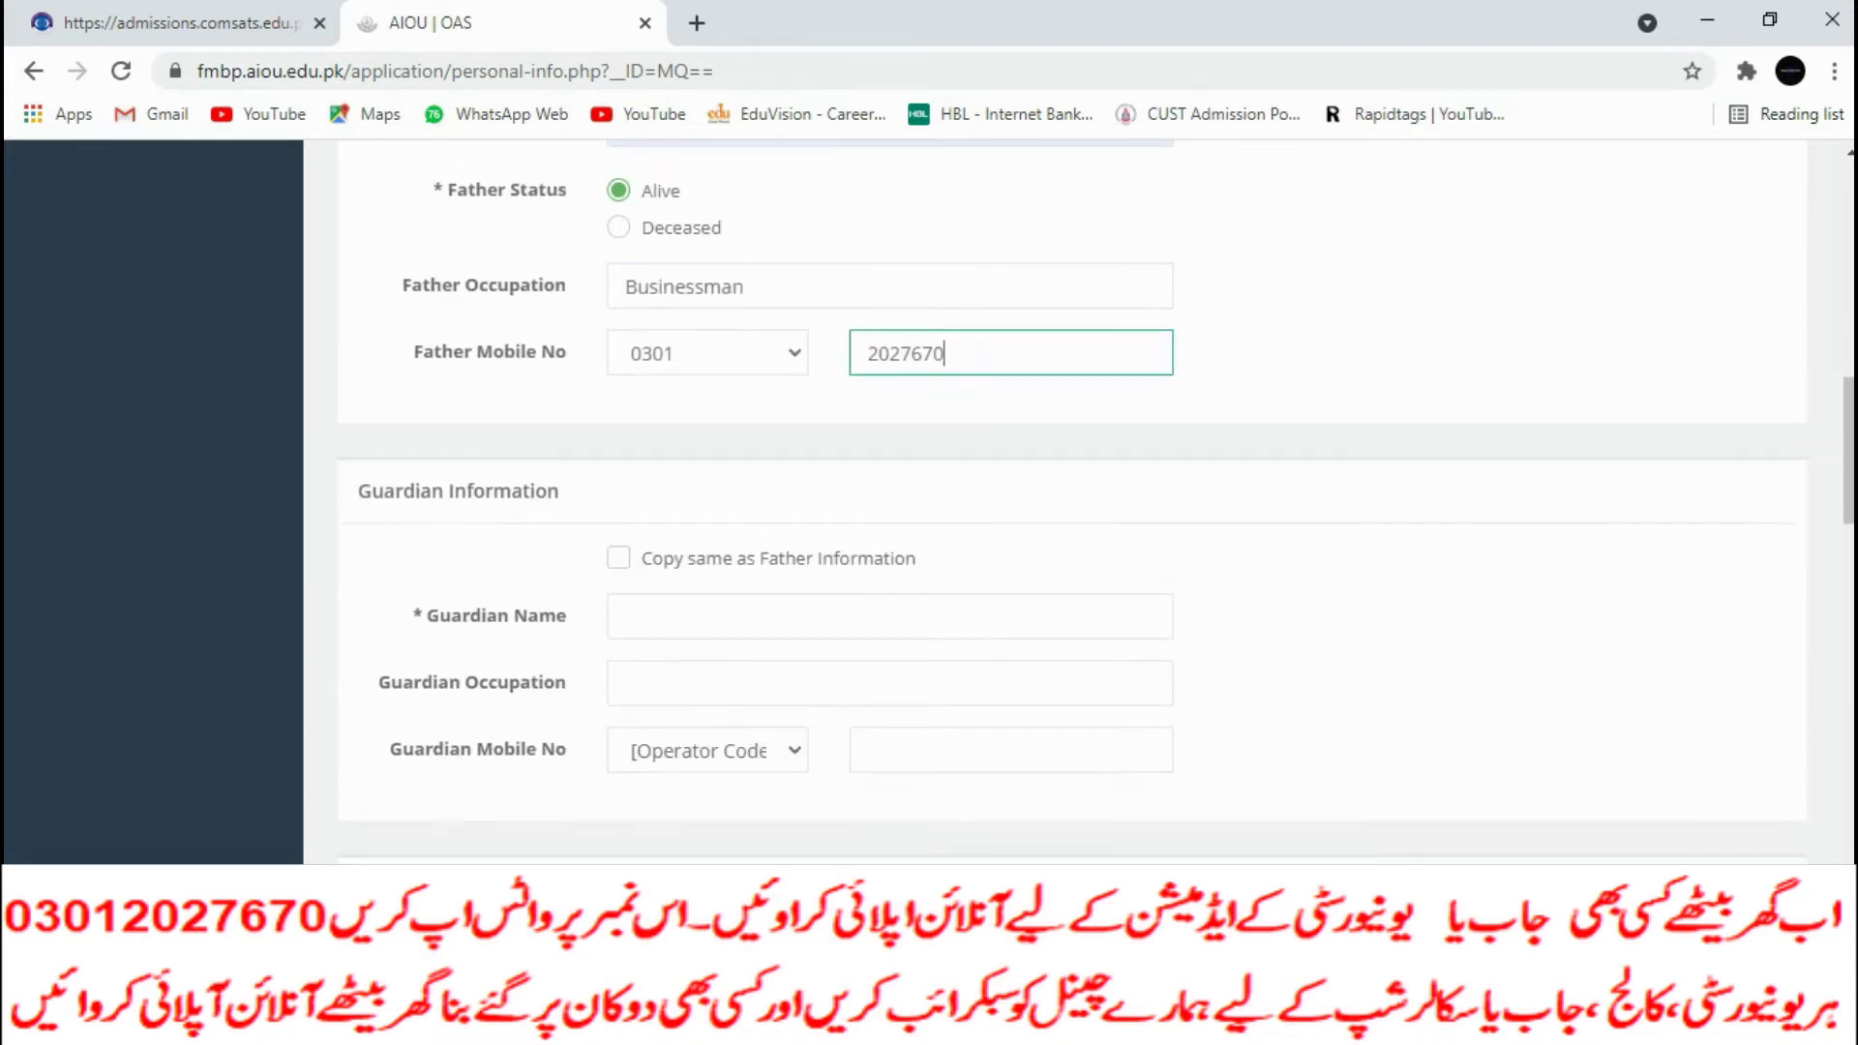
Copy the father's details as guardian information and enter the guardian's CNIC / B-Form number
click(618, 558)
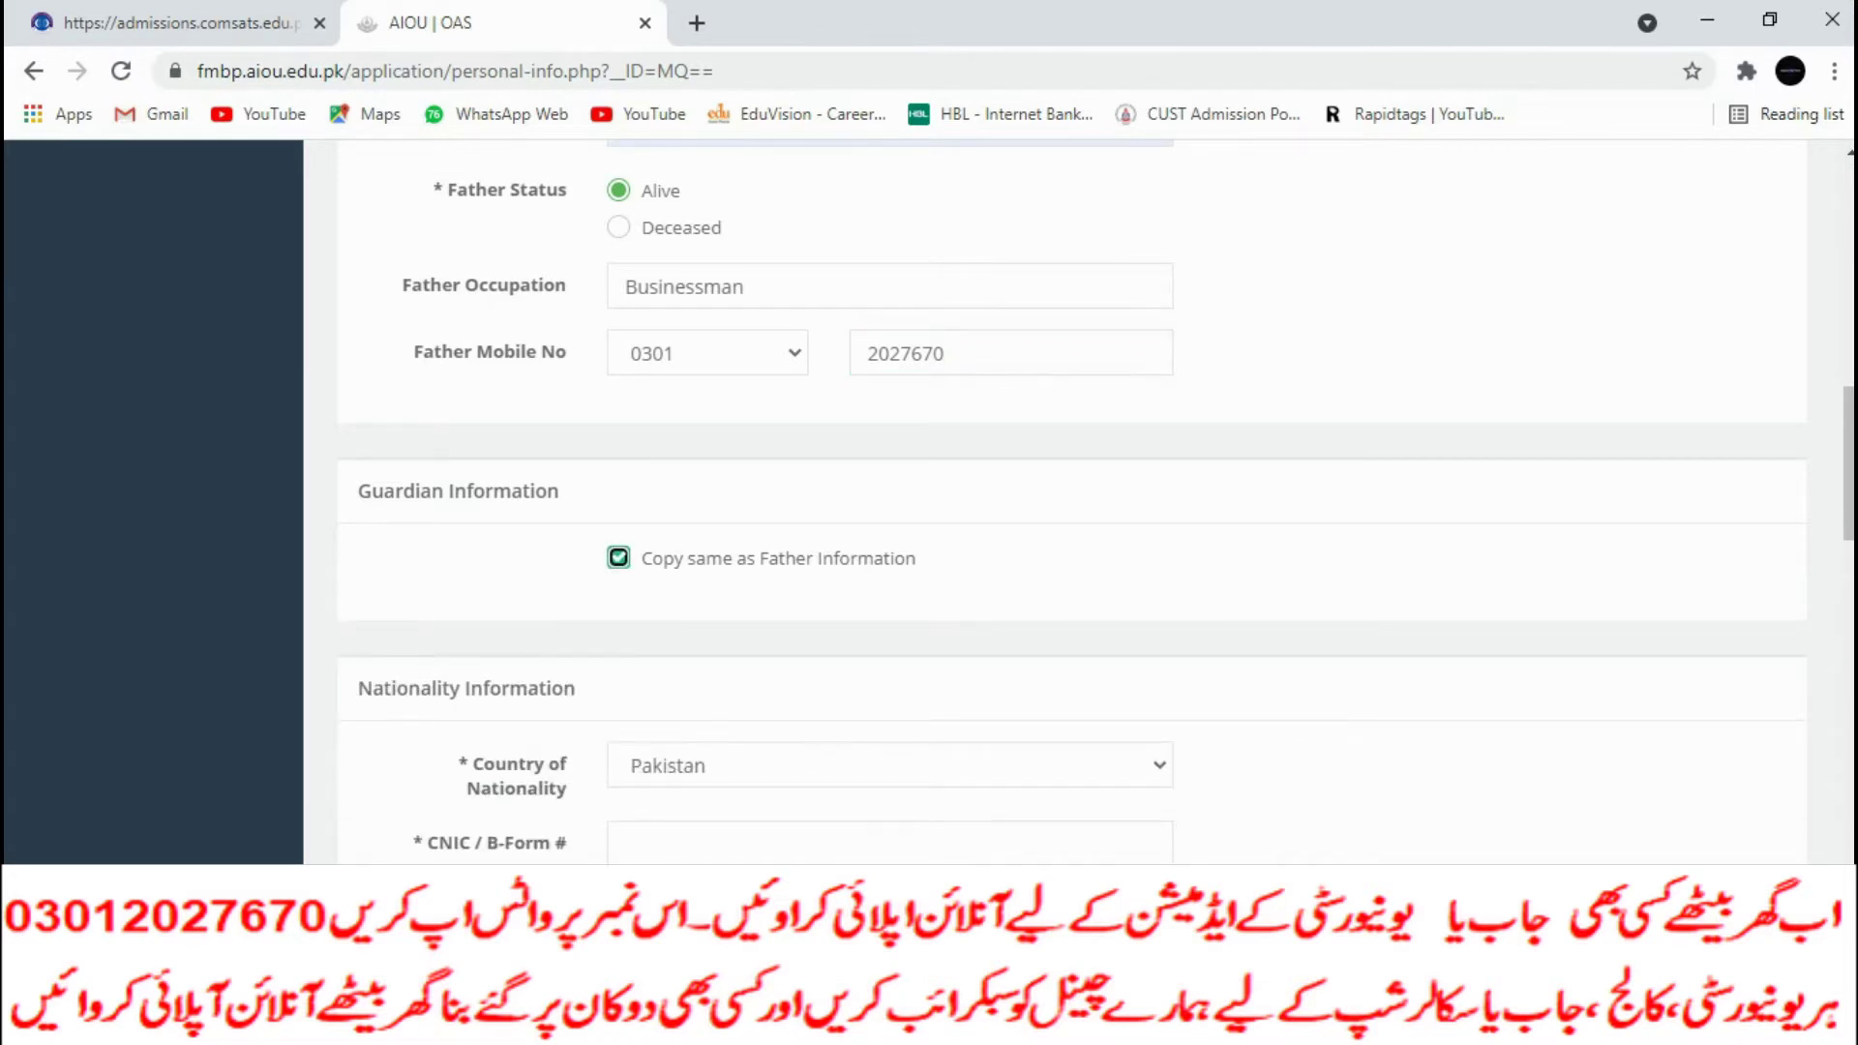
scroll(619, 558, down, 4)
click(625, 418)
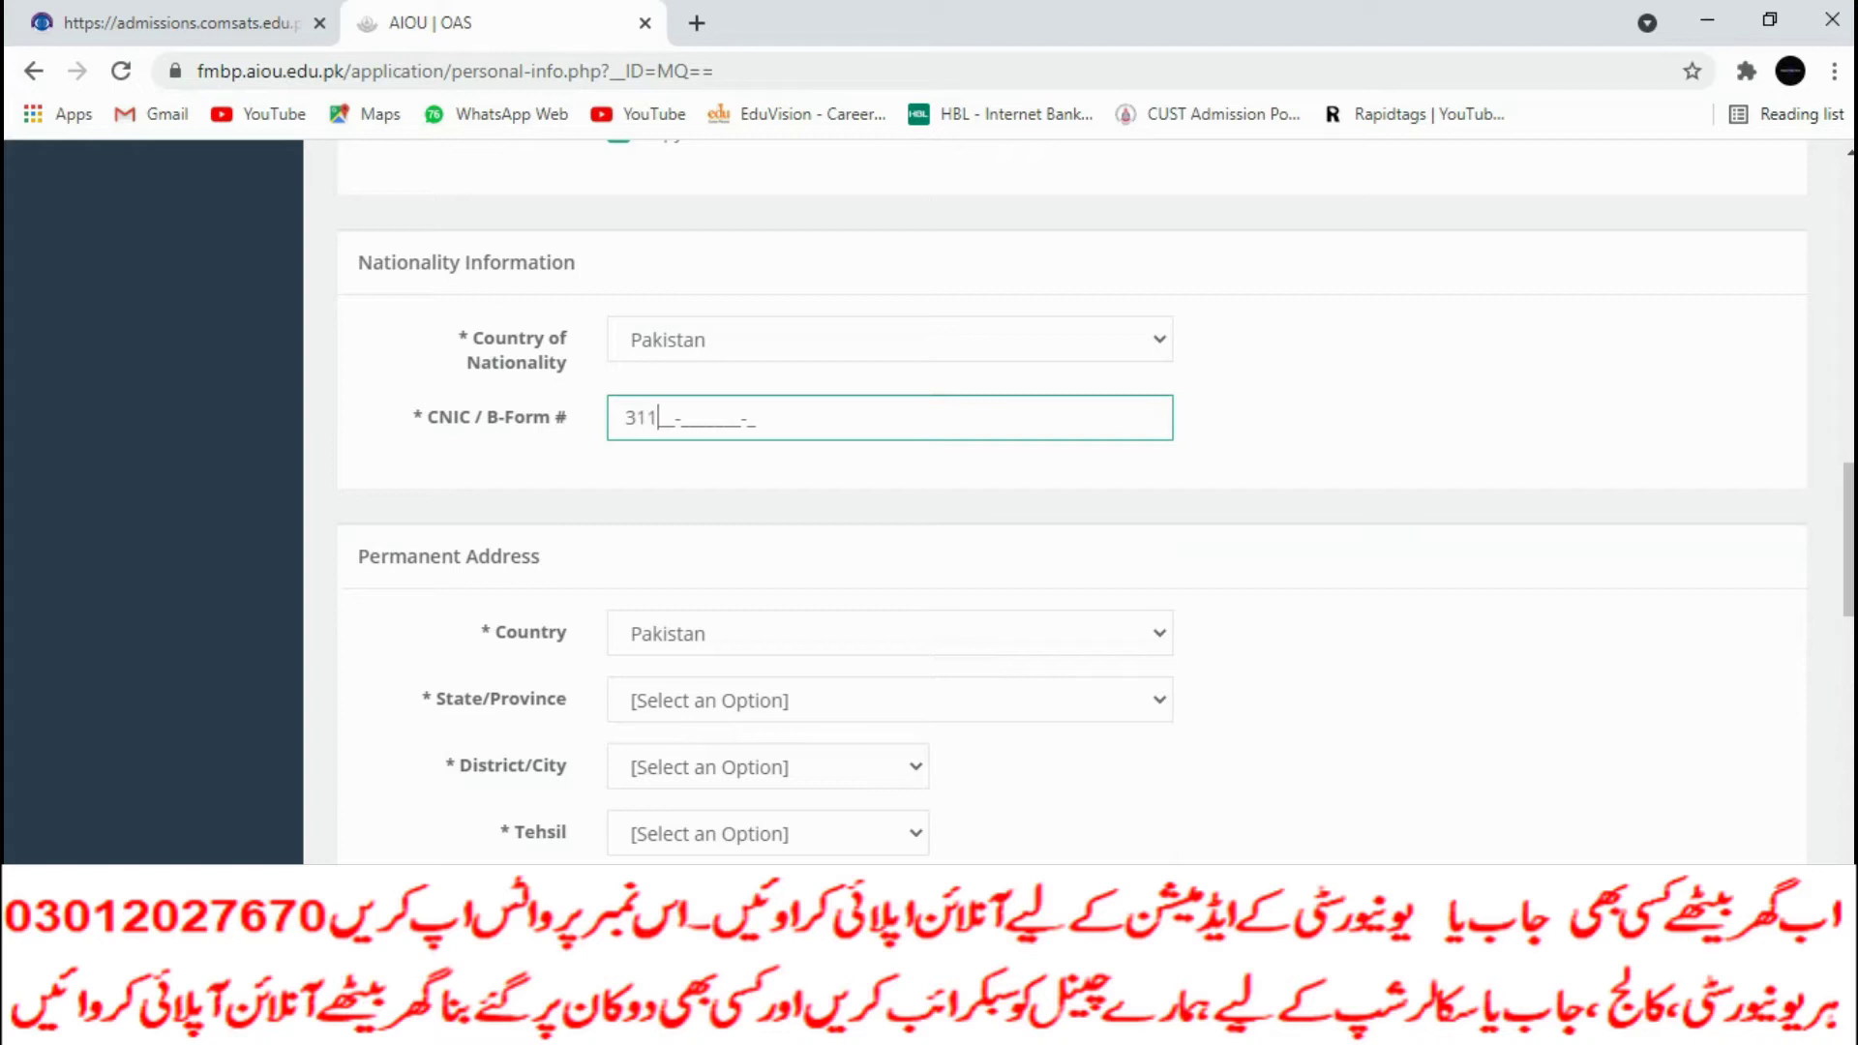
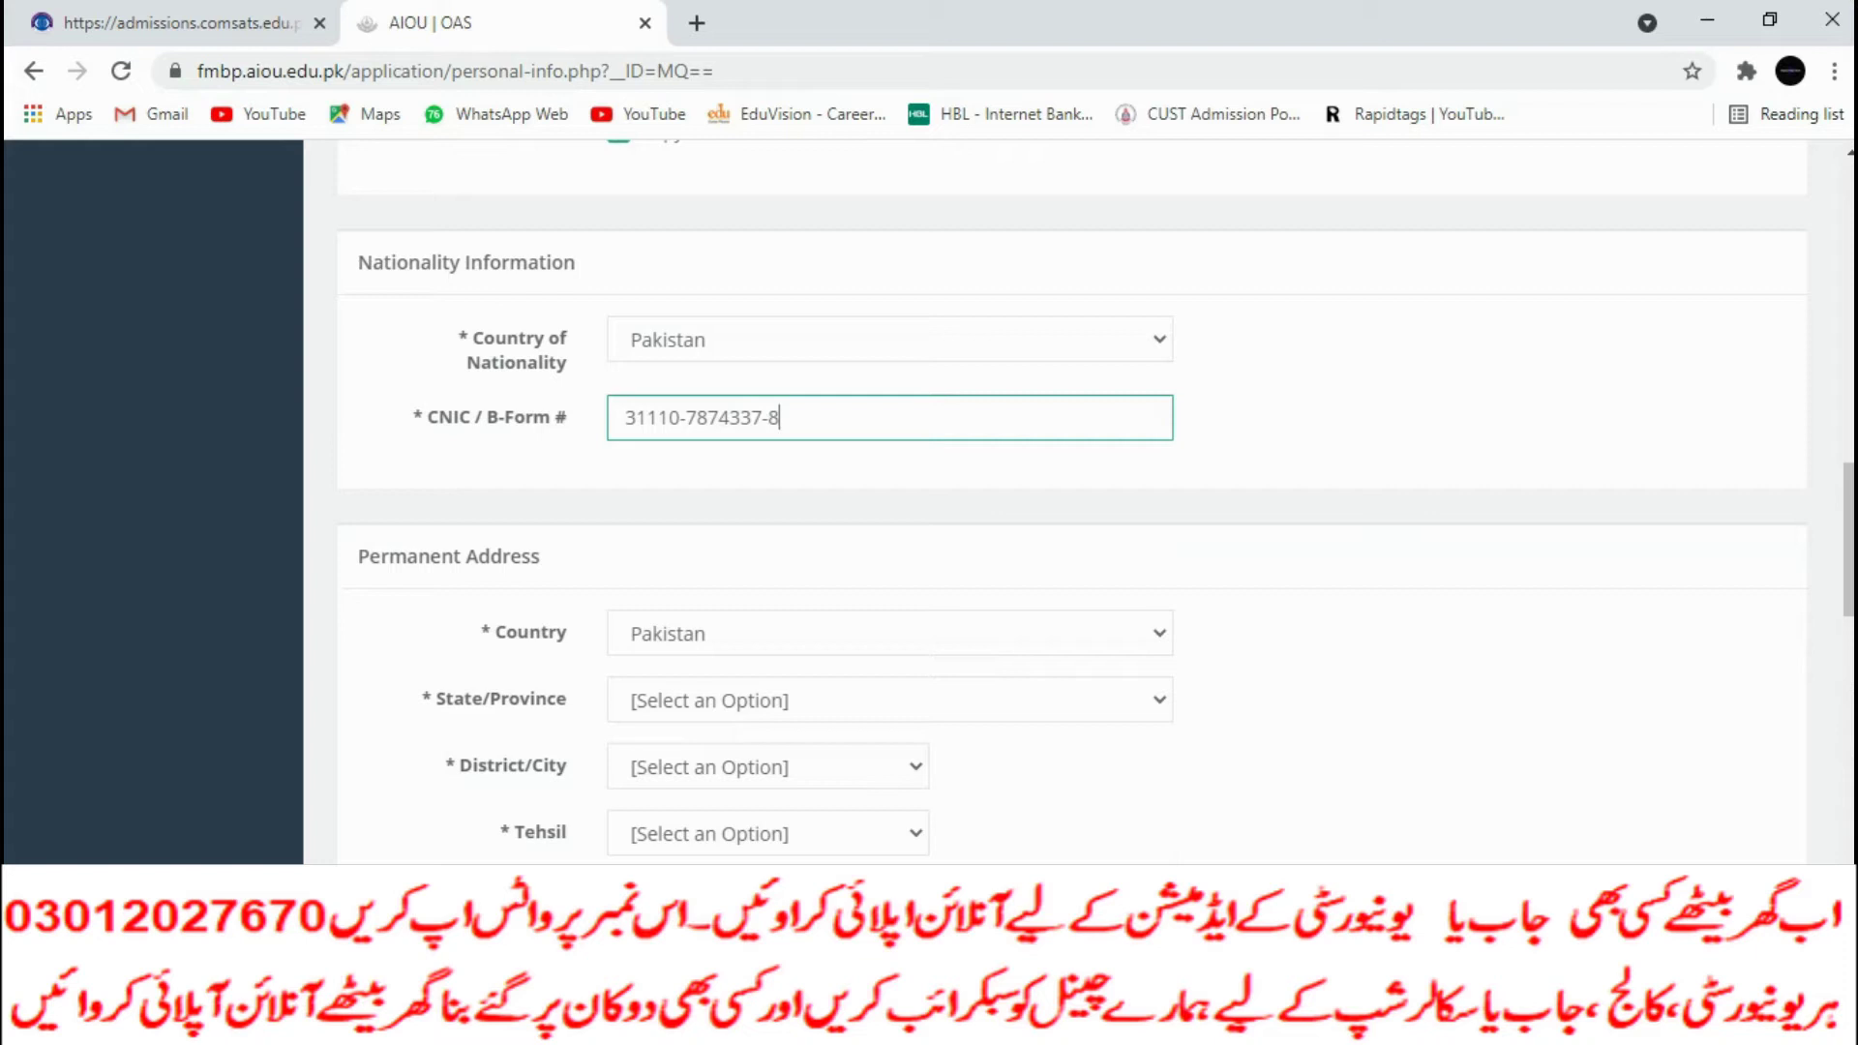
Set the permanent address province to Punjab
click(890, 699)
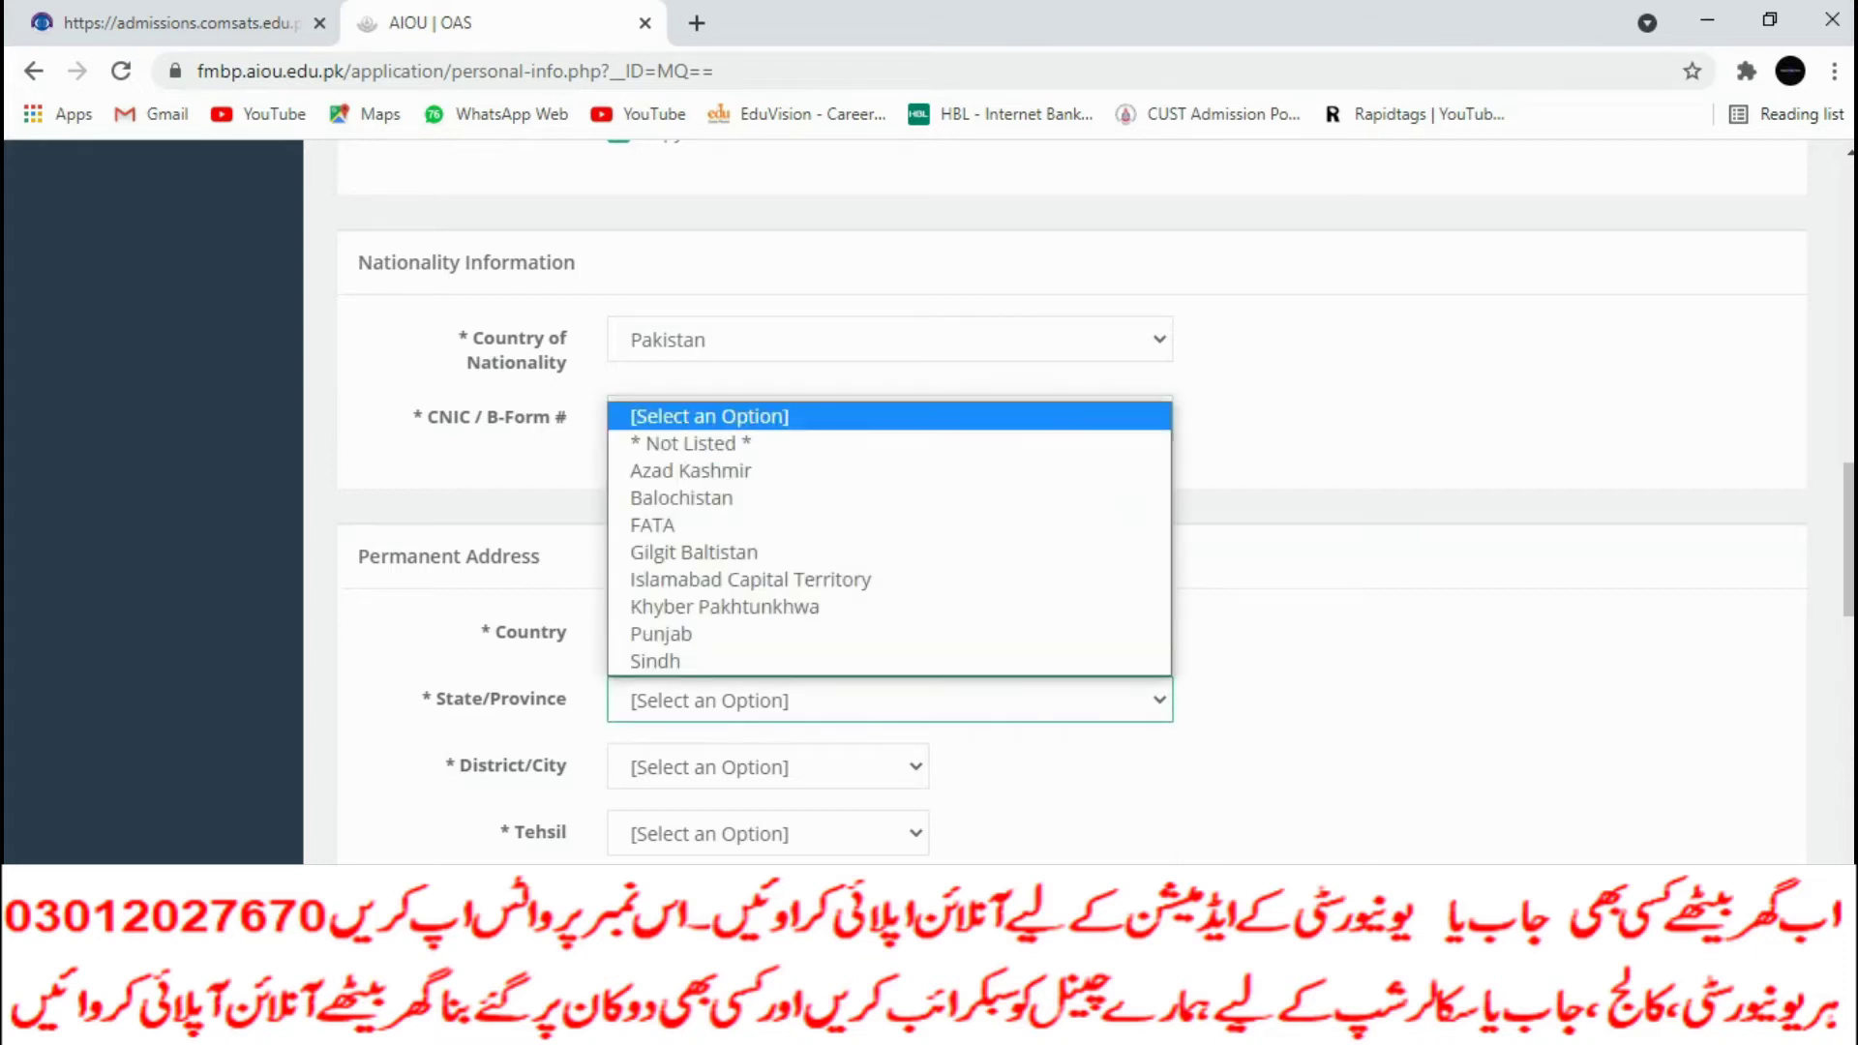
key(Up)
key(Return)
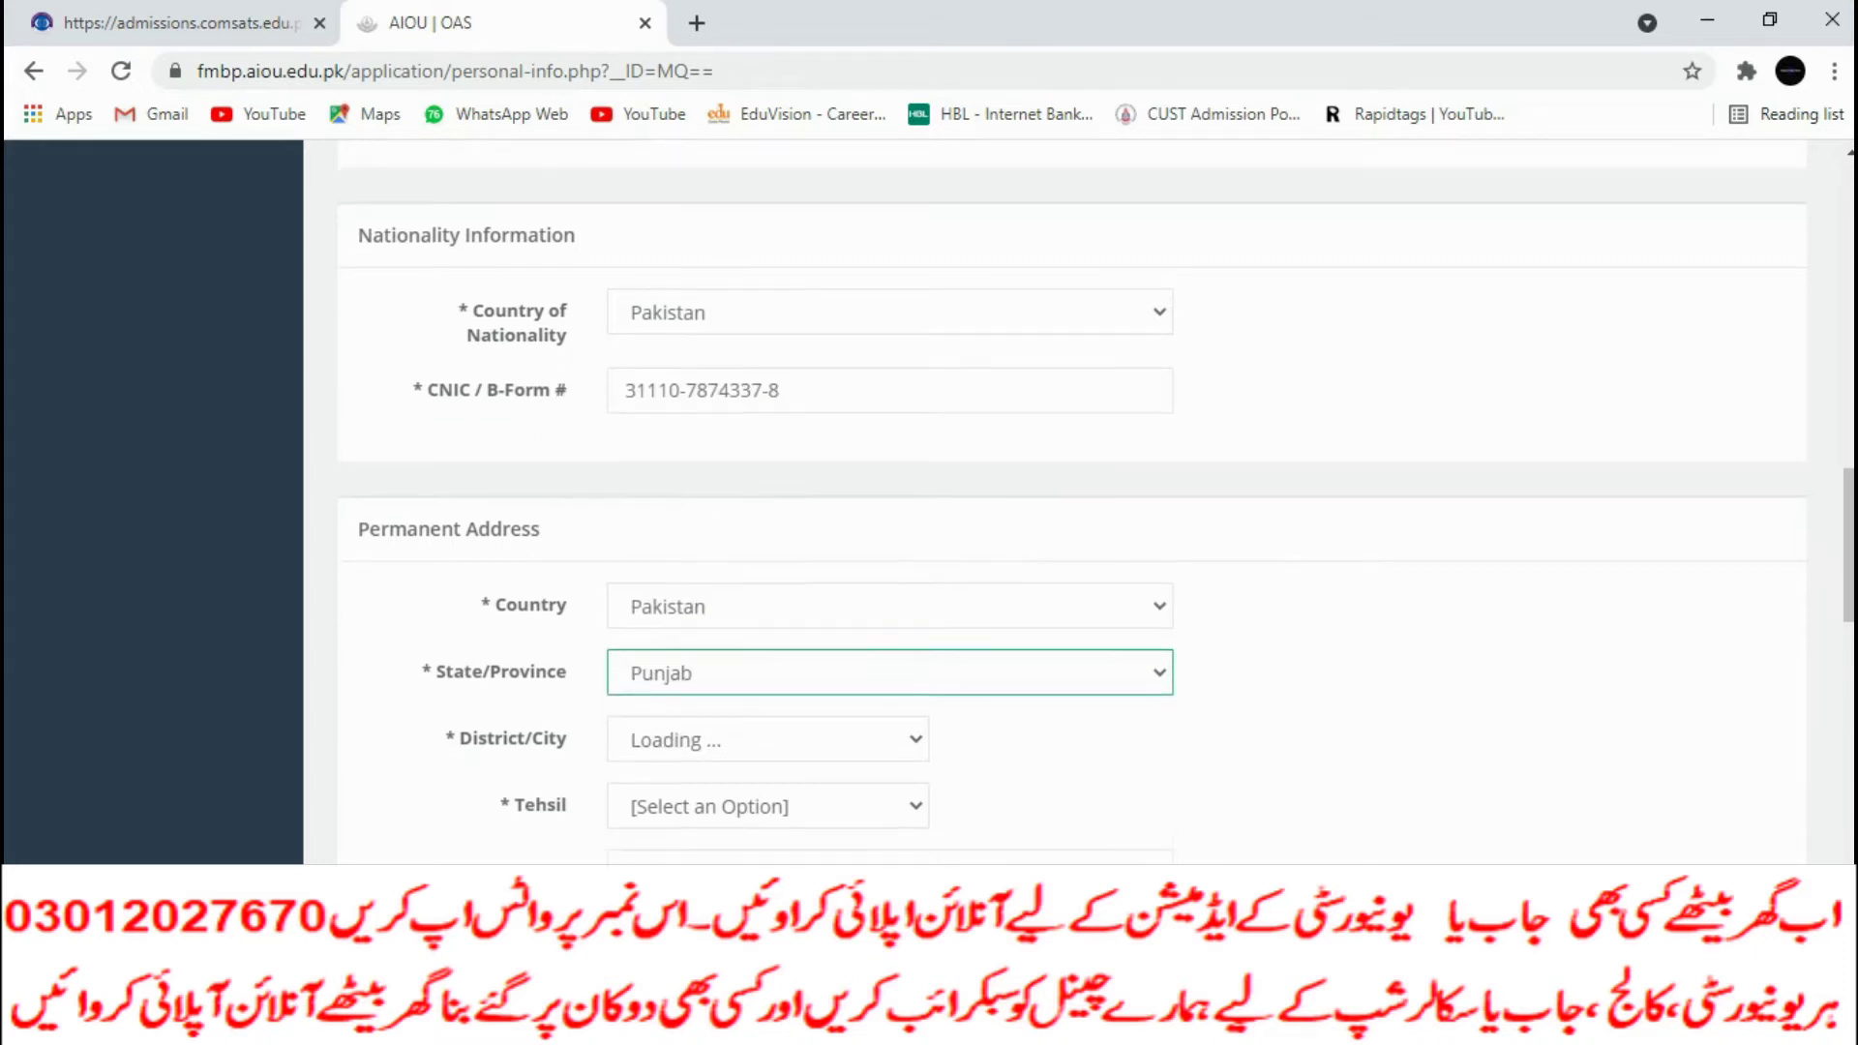
scroll(1071, 497, down, 4)
key(alt+Down)
key(Up)
key(Up)
key(Up)
key(Up)
key(Down)
key(Down)
key(Down)
key(Down)
key(Return)
Pick BAHAWALPUR (B043) as district and browse its tehsils without choosing one
key(Tab)
key(alt+Down)
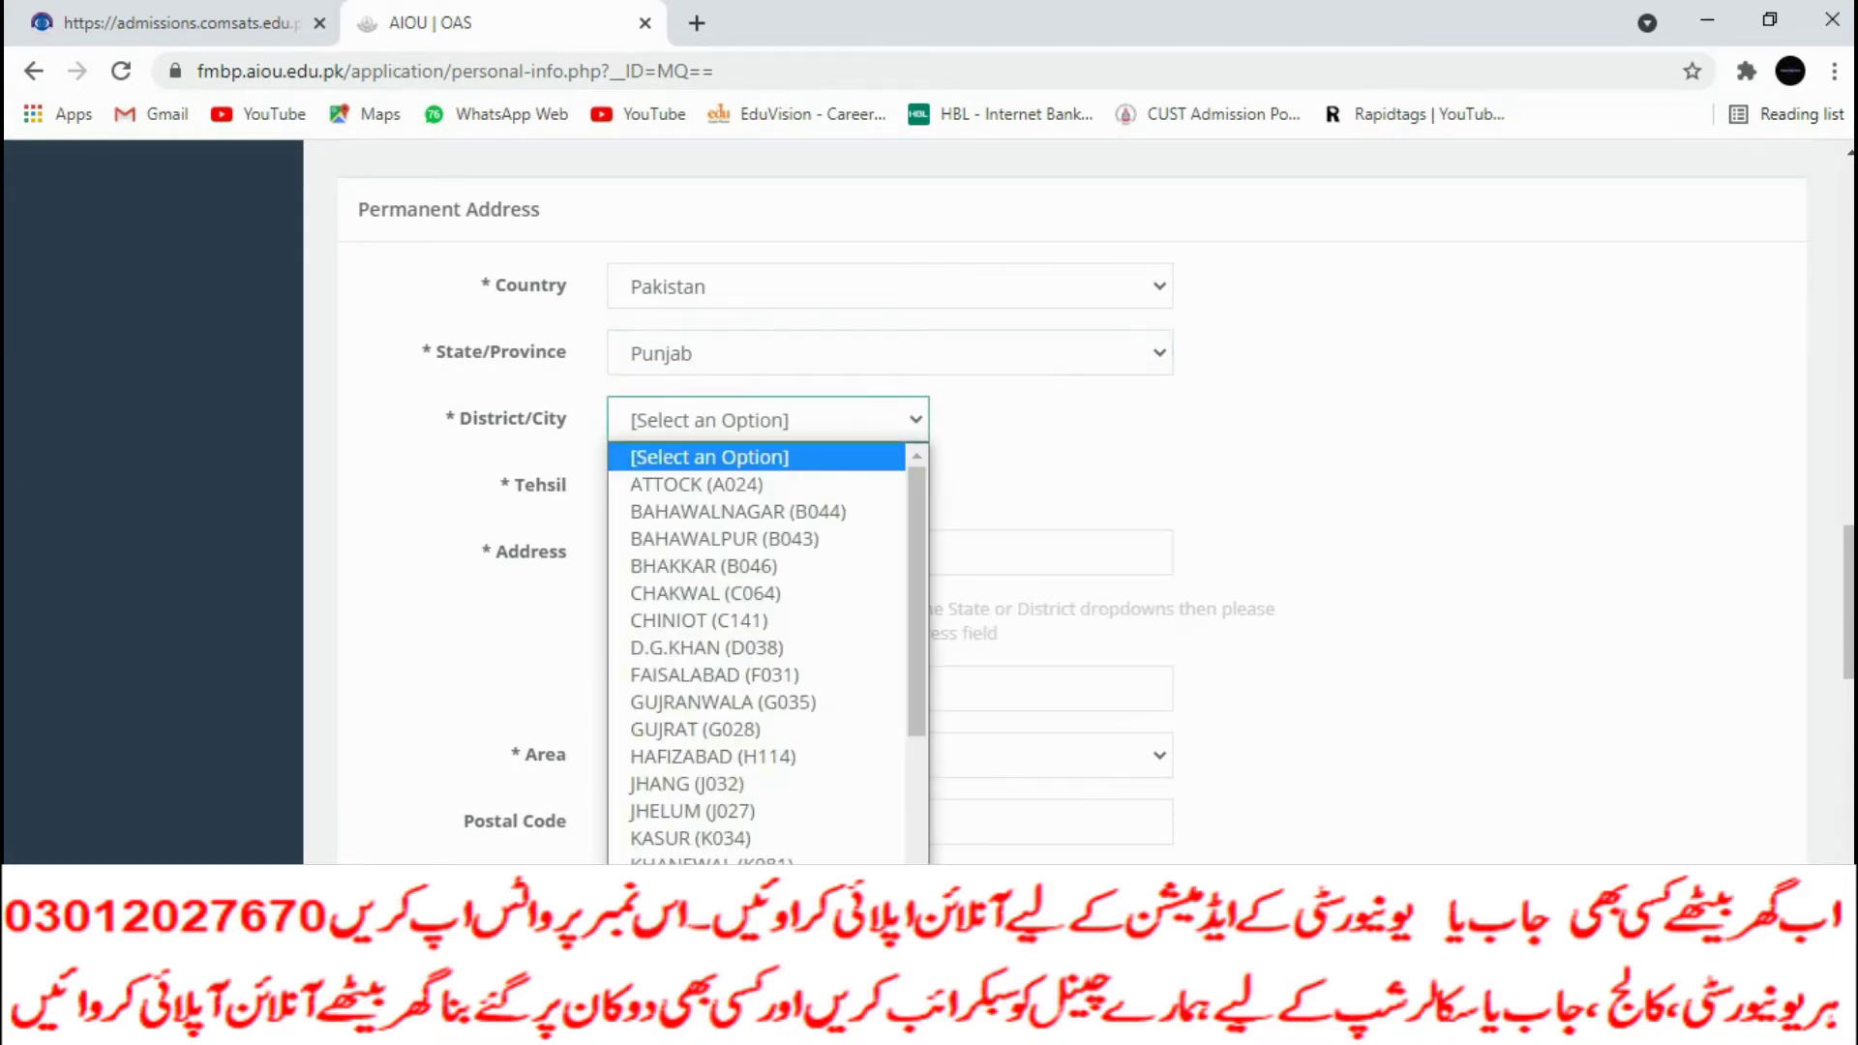
key(Down)
key(Down)
key(Down)
key(Return)
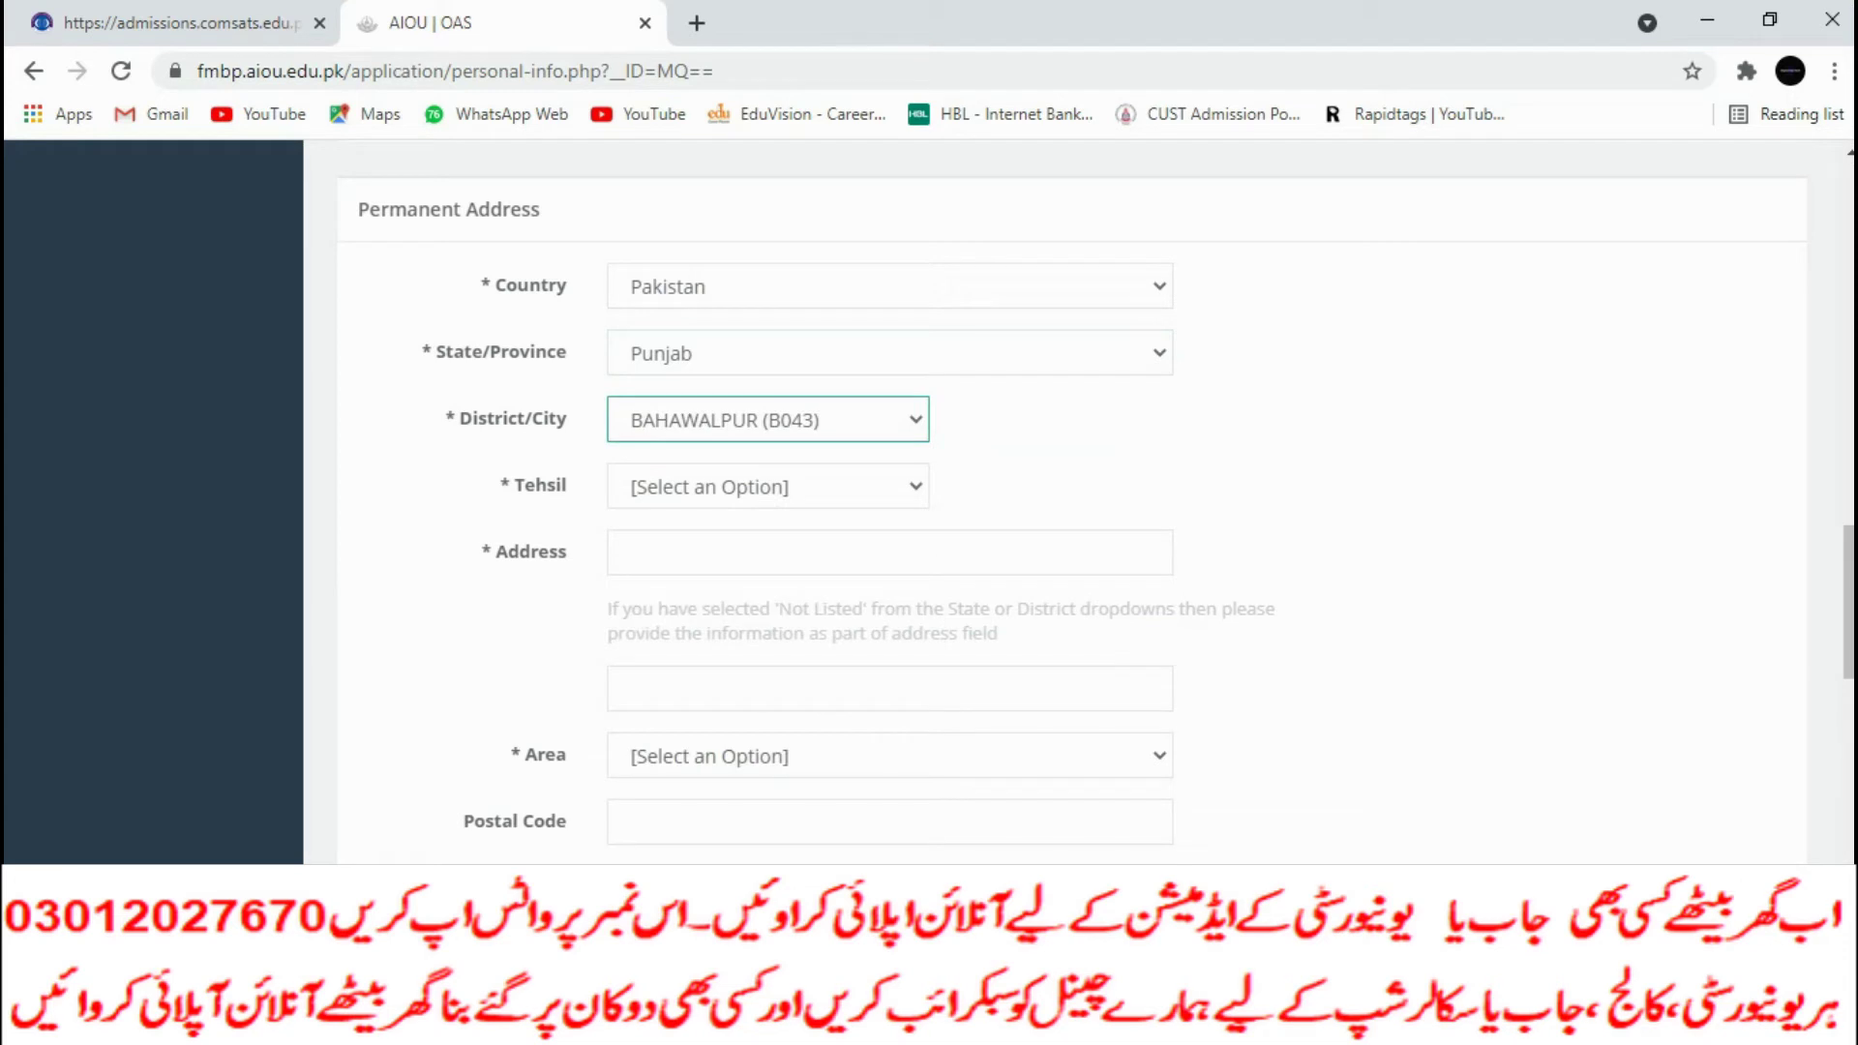
key(Tab)
key(alt+Down)
key(Down)
key(Down)
key(Down)
key(Up)
key(Up)
key(Up)
key(Down)
key(Down)
key(Down)
key(Down)
key(Up)
Change the district to BAHAWALNAGAR (B044) and set the tehsil to BAHAWALNAGAR
key(Down)
key(Up)
key(Up)
key(Up)
key(Up)
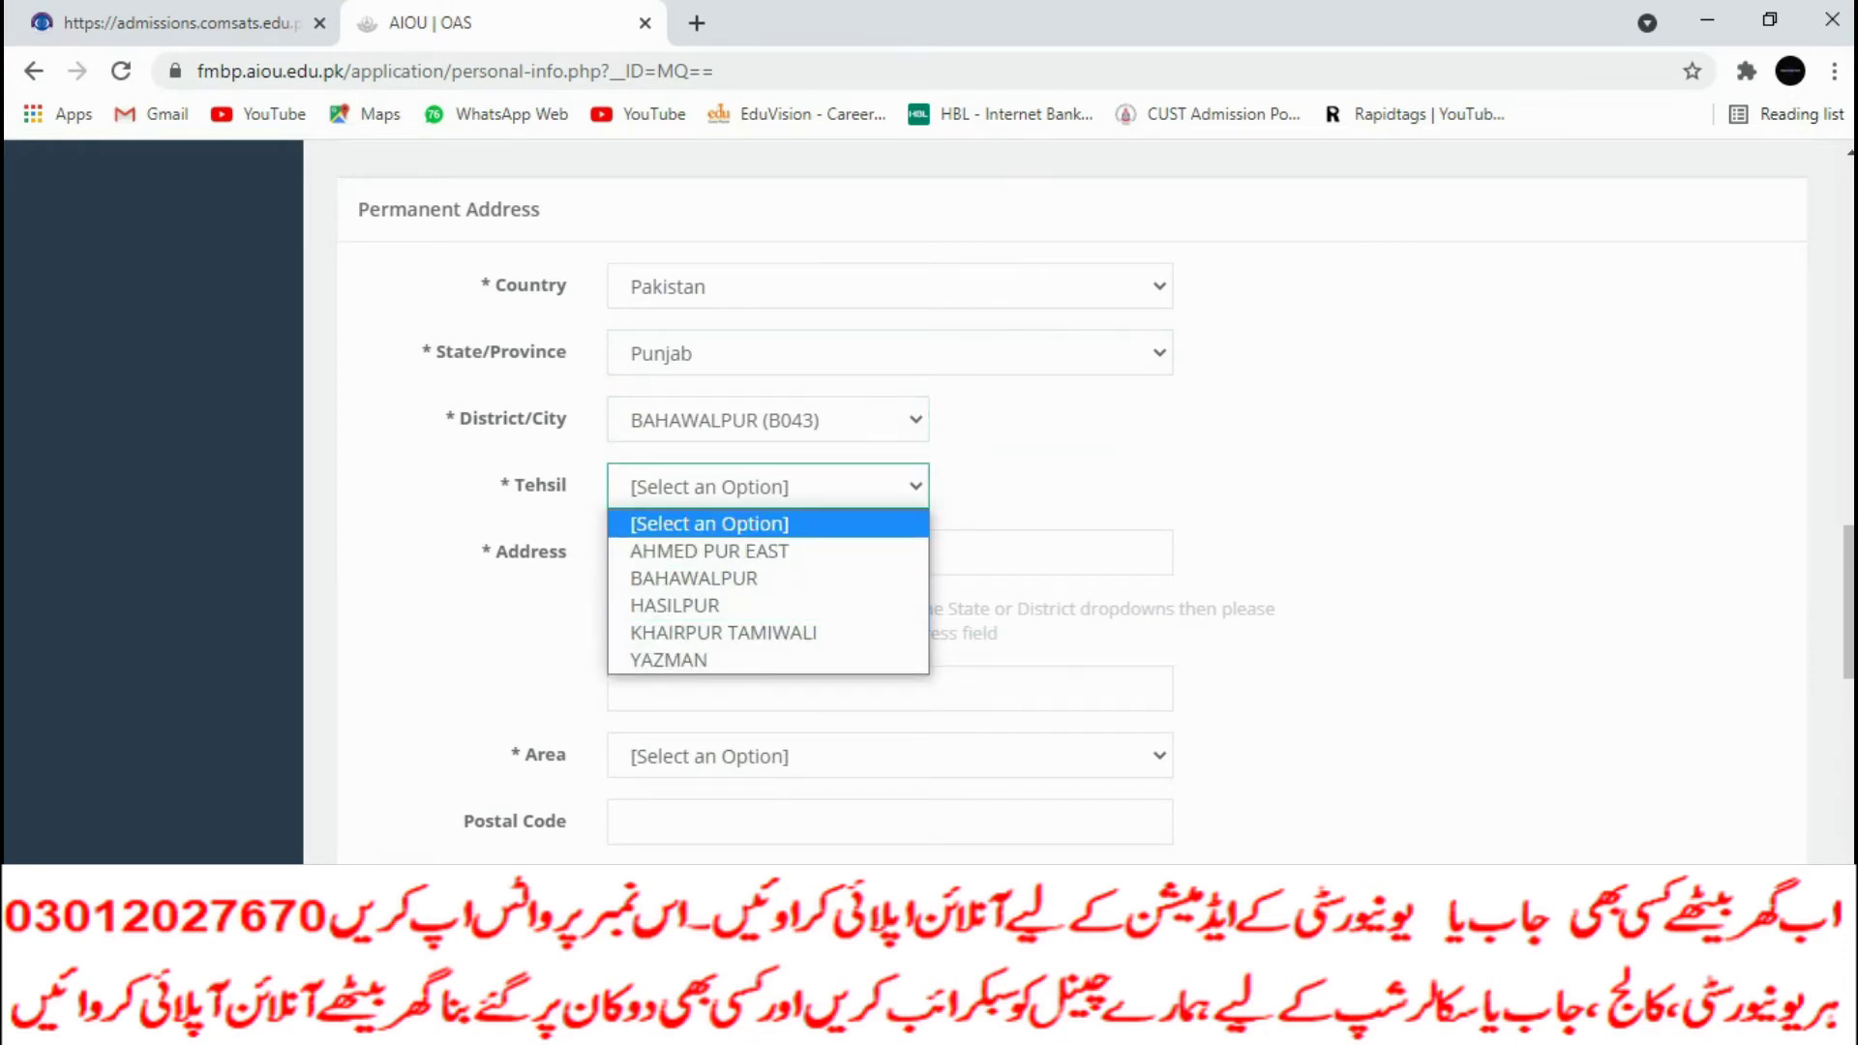
key(Escape)
key(shift+Tab)
key(alt+Down)
key(Down)
key(Return)
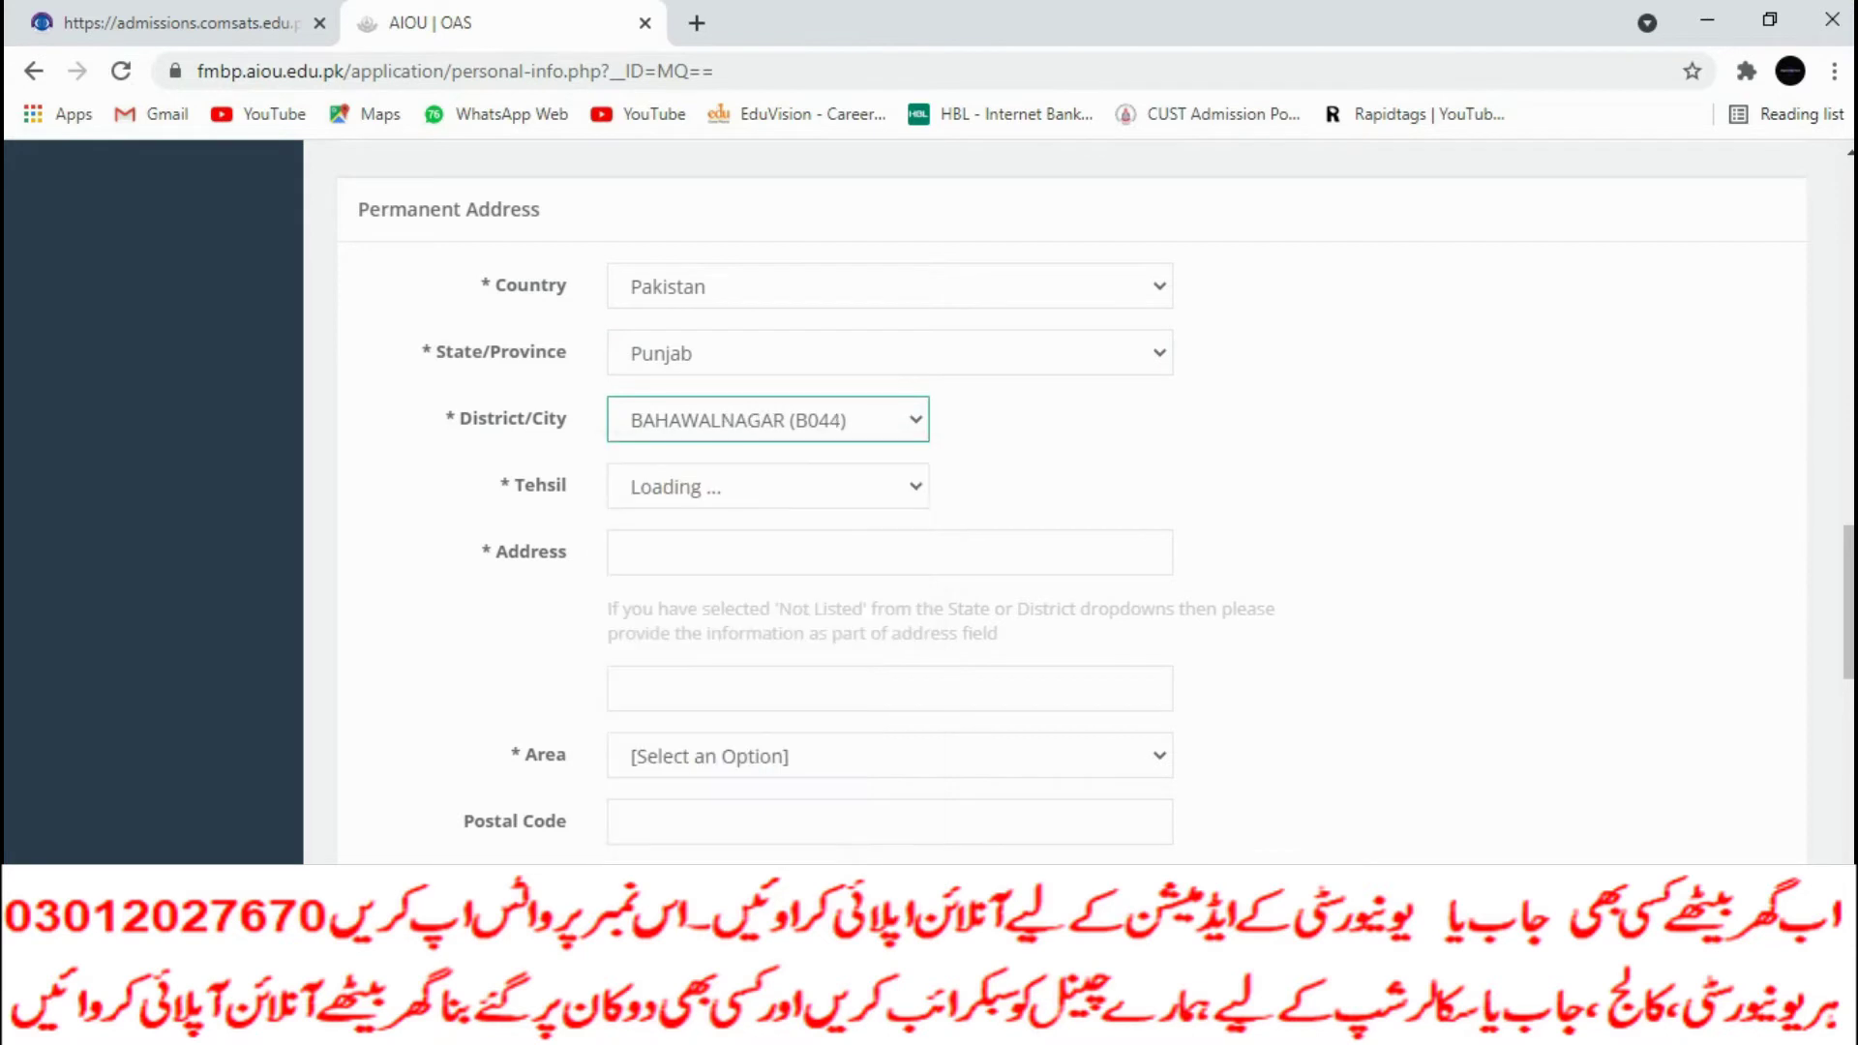
key(Tab)
key(alt+Down)
Fill the street address and postal code 32100 from the saved autofill entry
key(Down)
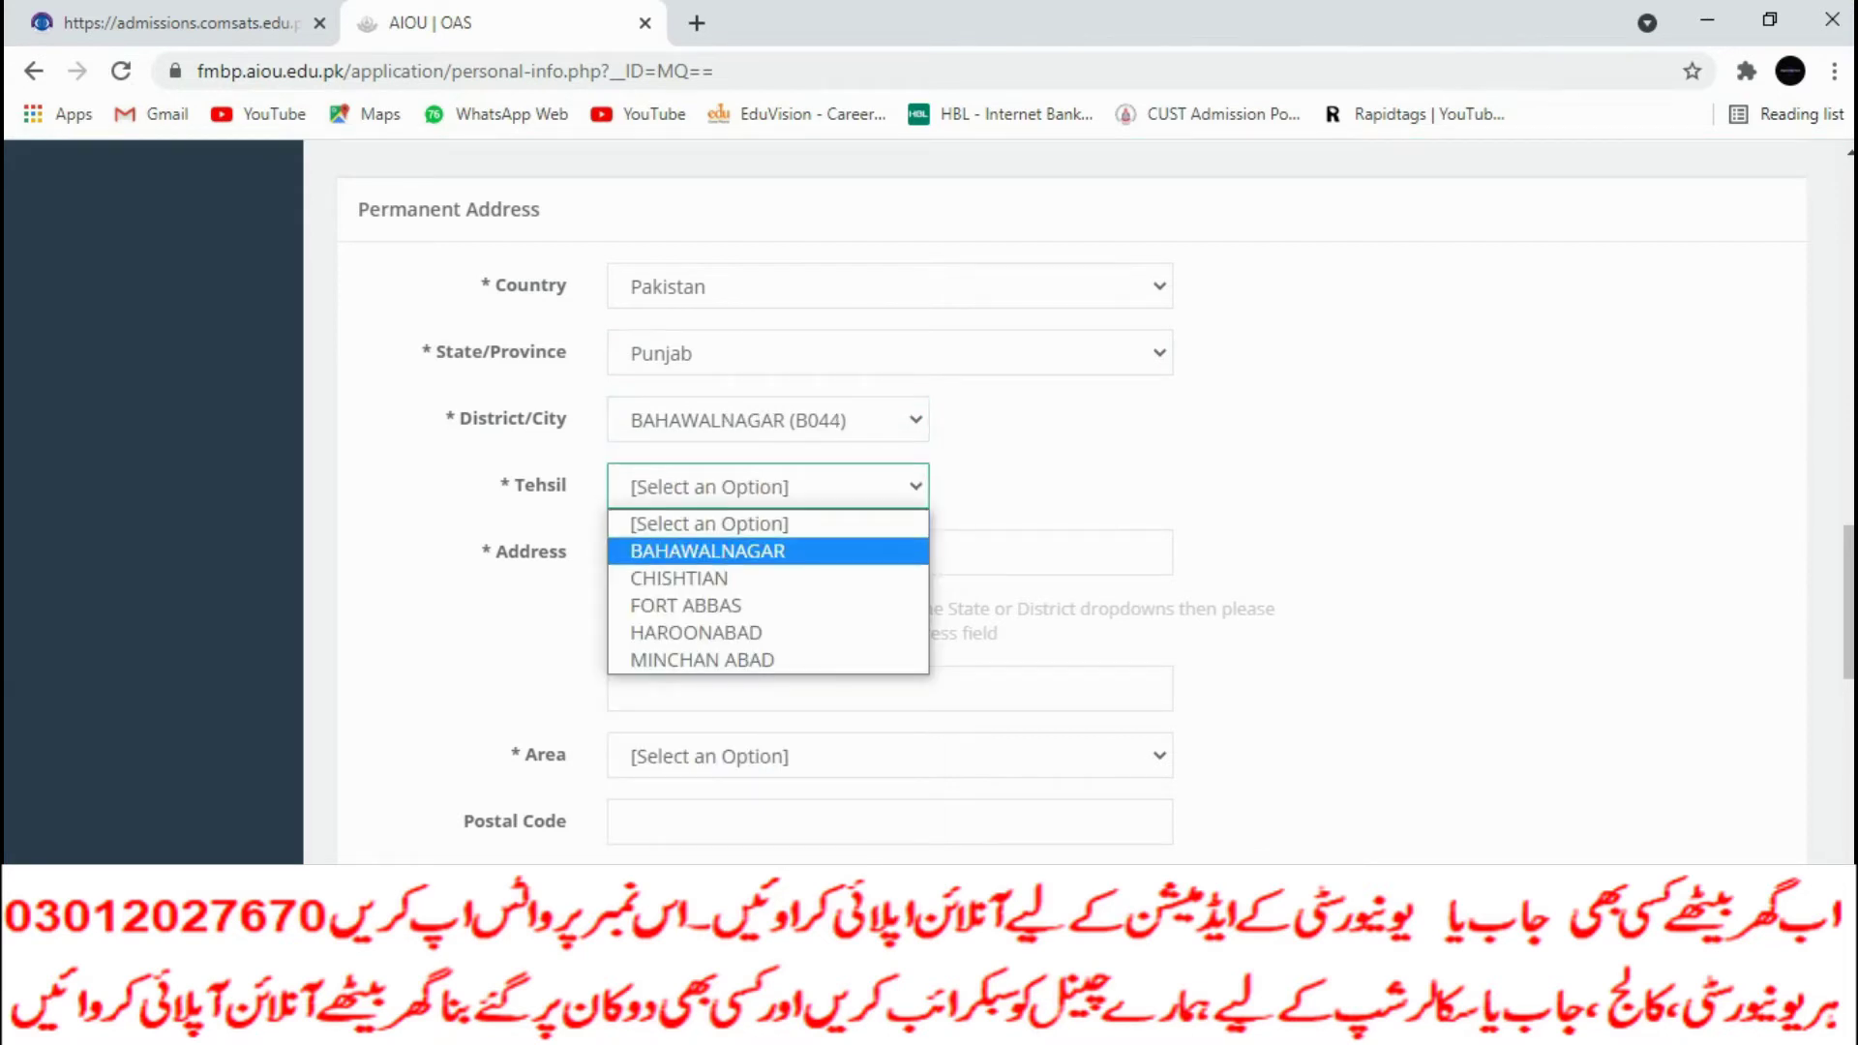
key(Return)
key(Tab)
key(Down)
key(Down)
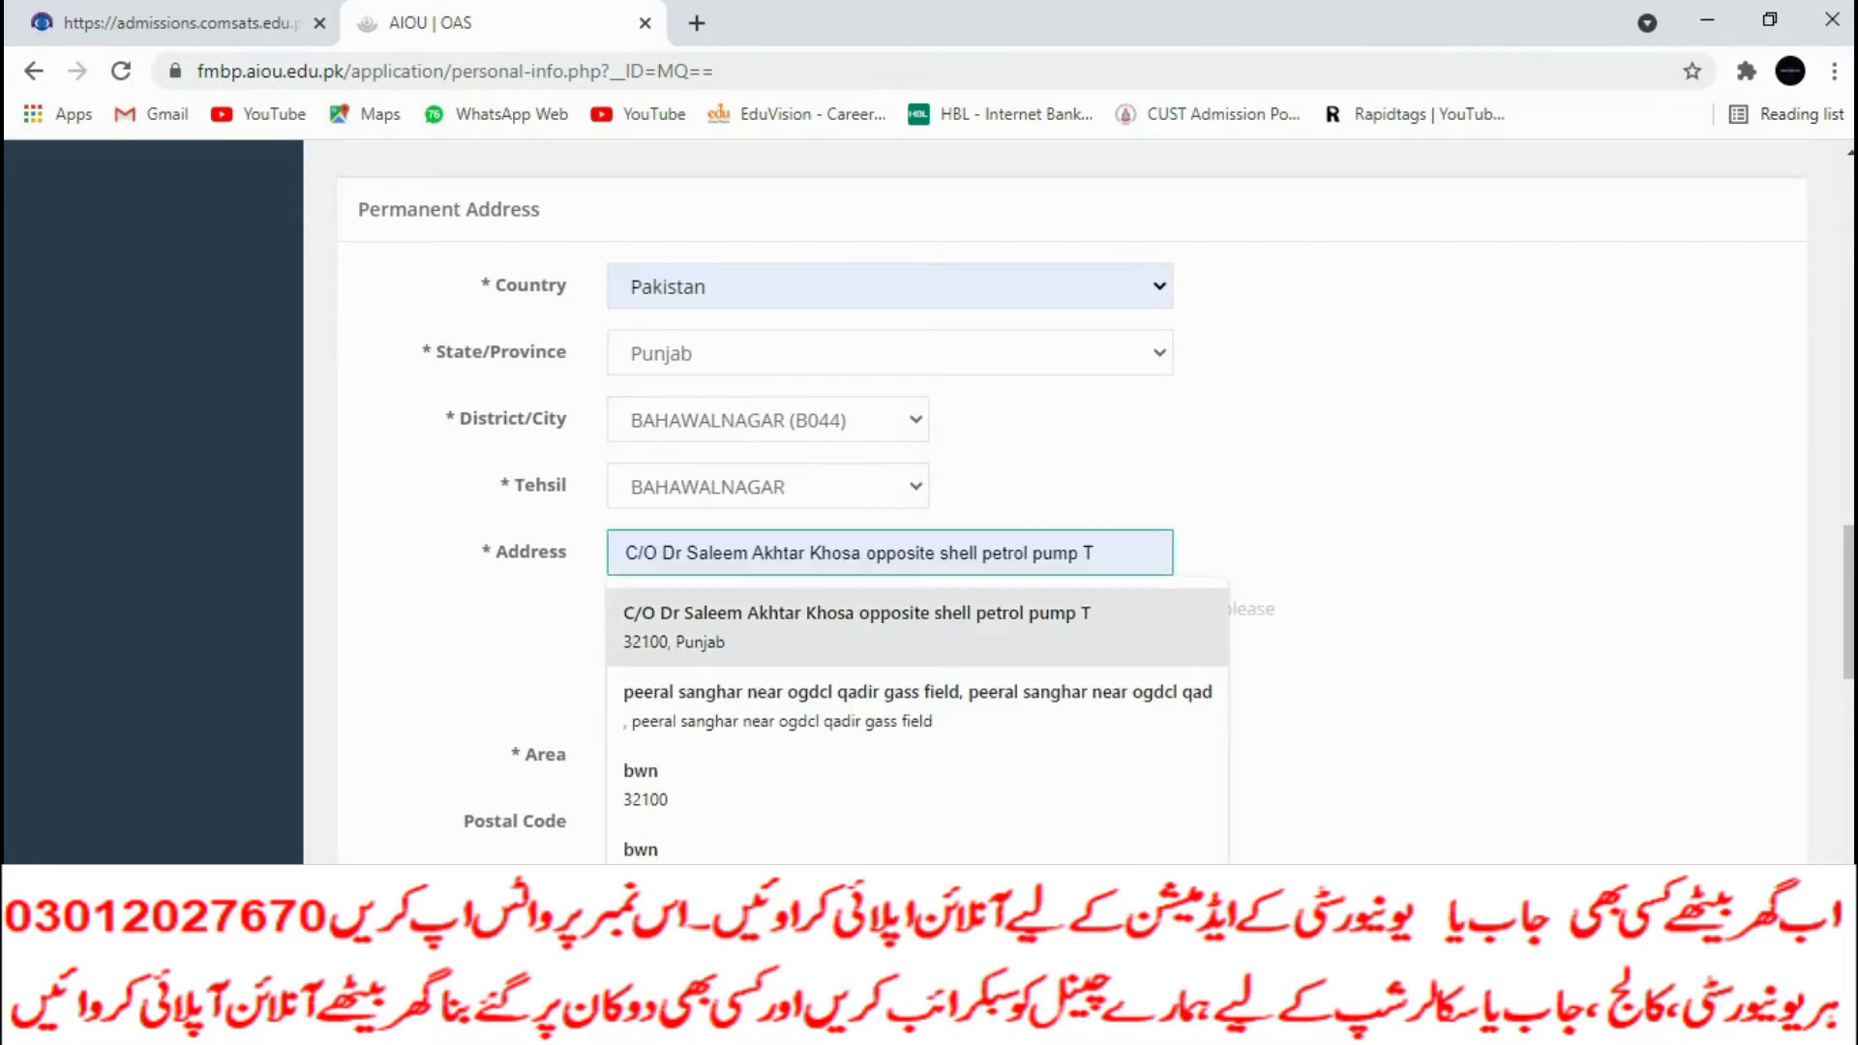
key(Return)
scroll(1095, 502, down, 2)
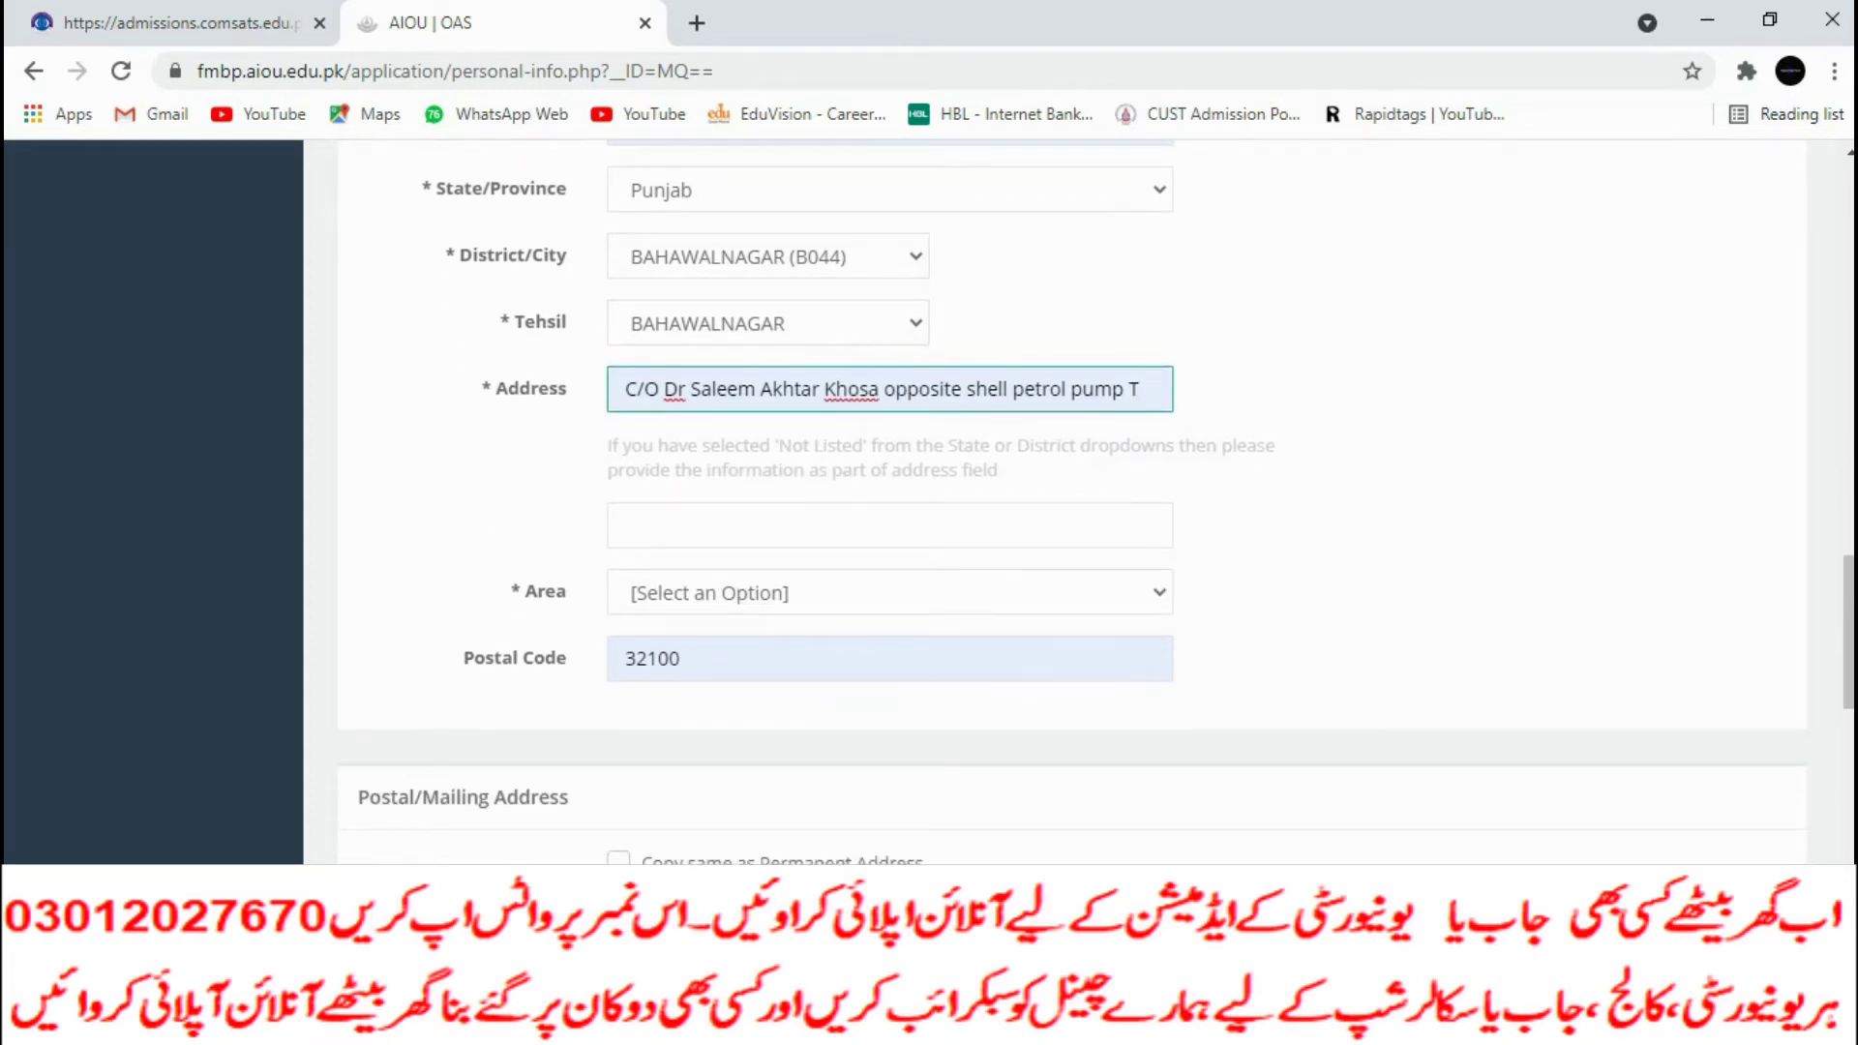
Set the area to Rural, leaving the extra address line blank
key(Tab)
key(alt+Down)
key(Down)
key(Down)
key(Up)
key(Up)
key(Escape)
key(alt+Down)
key(Down)
key(Down)
key(Up)
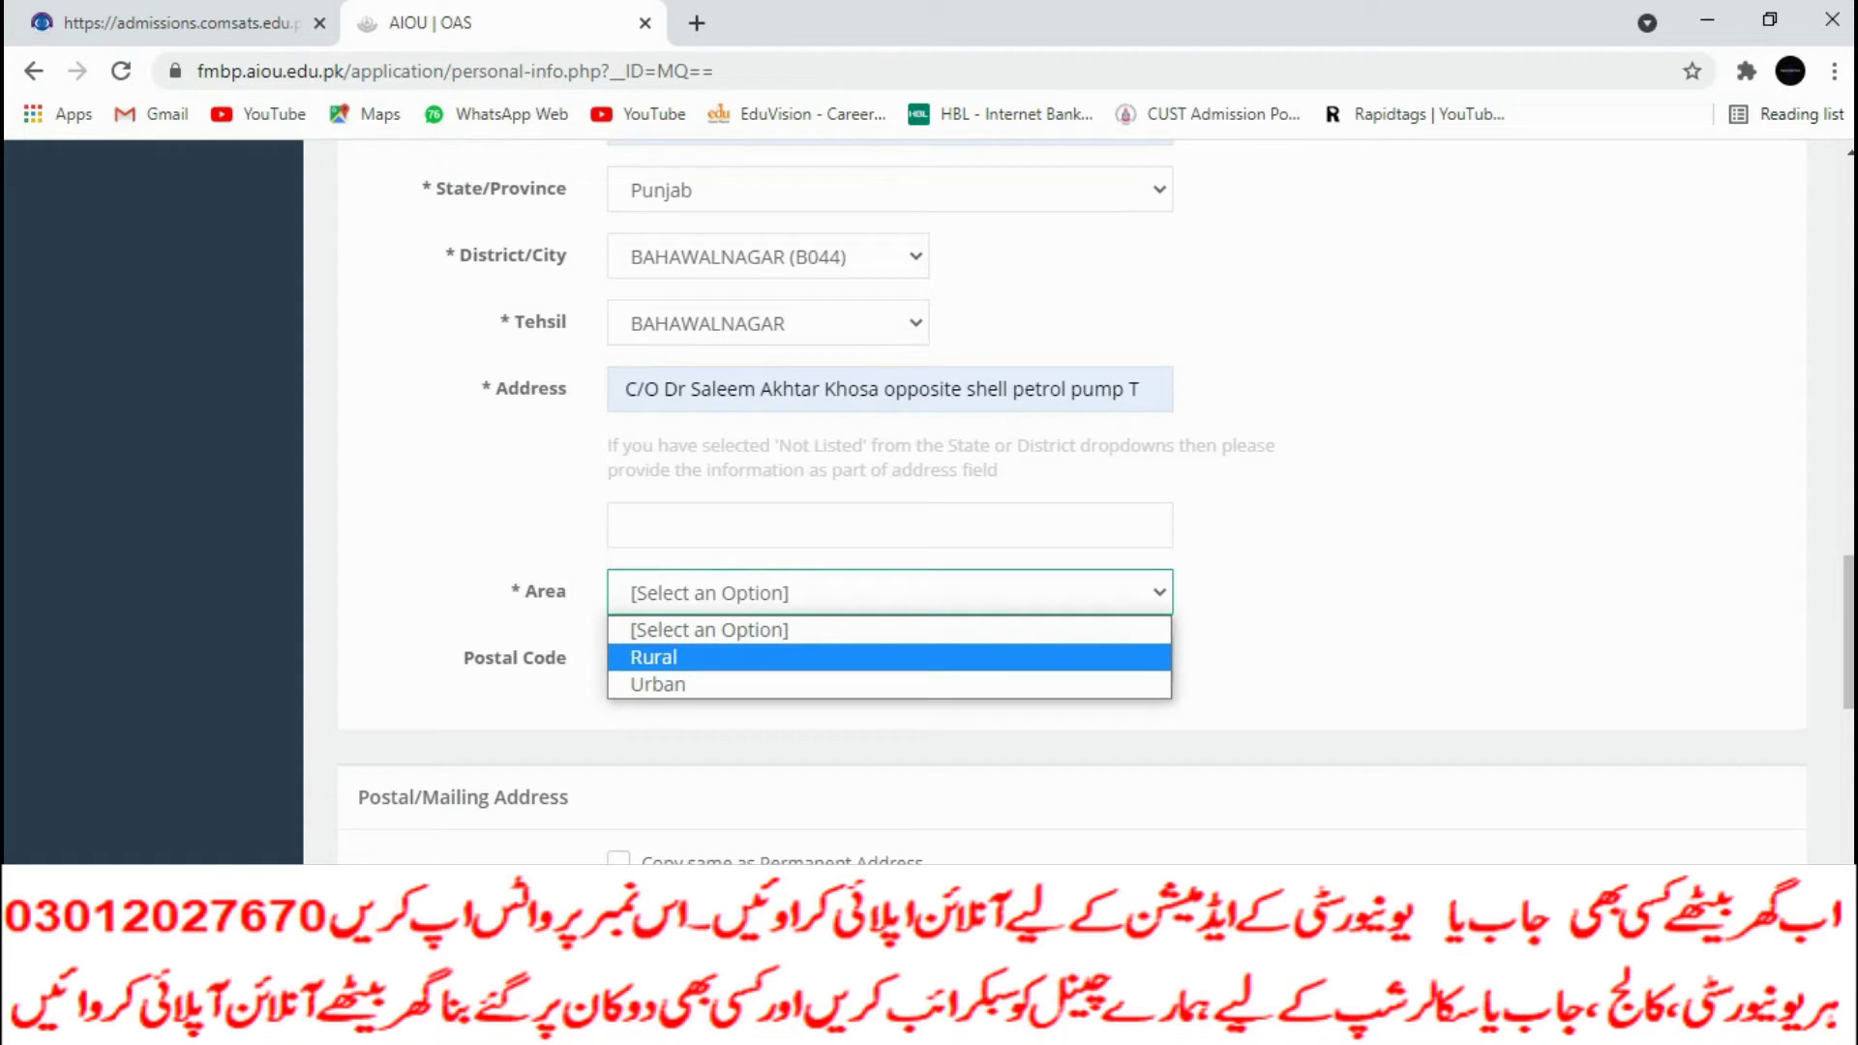
key(Return)
key(shift+Tab)
key(Down)
key(Down)
key(Escape)
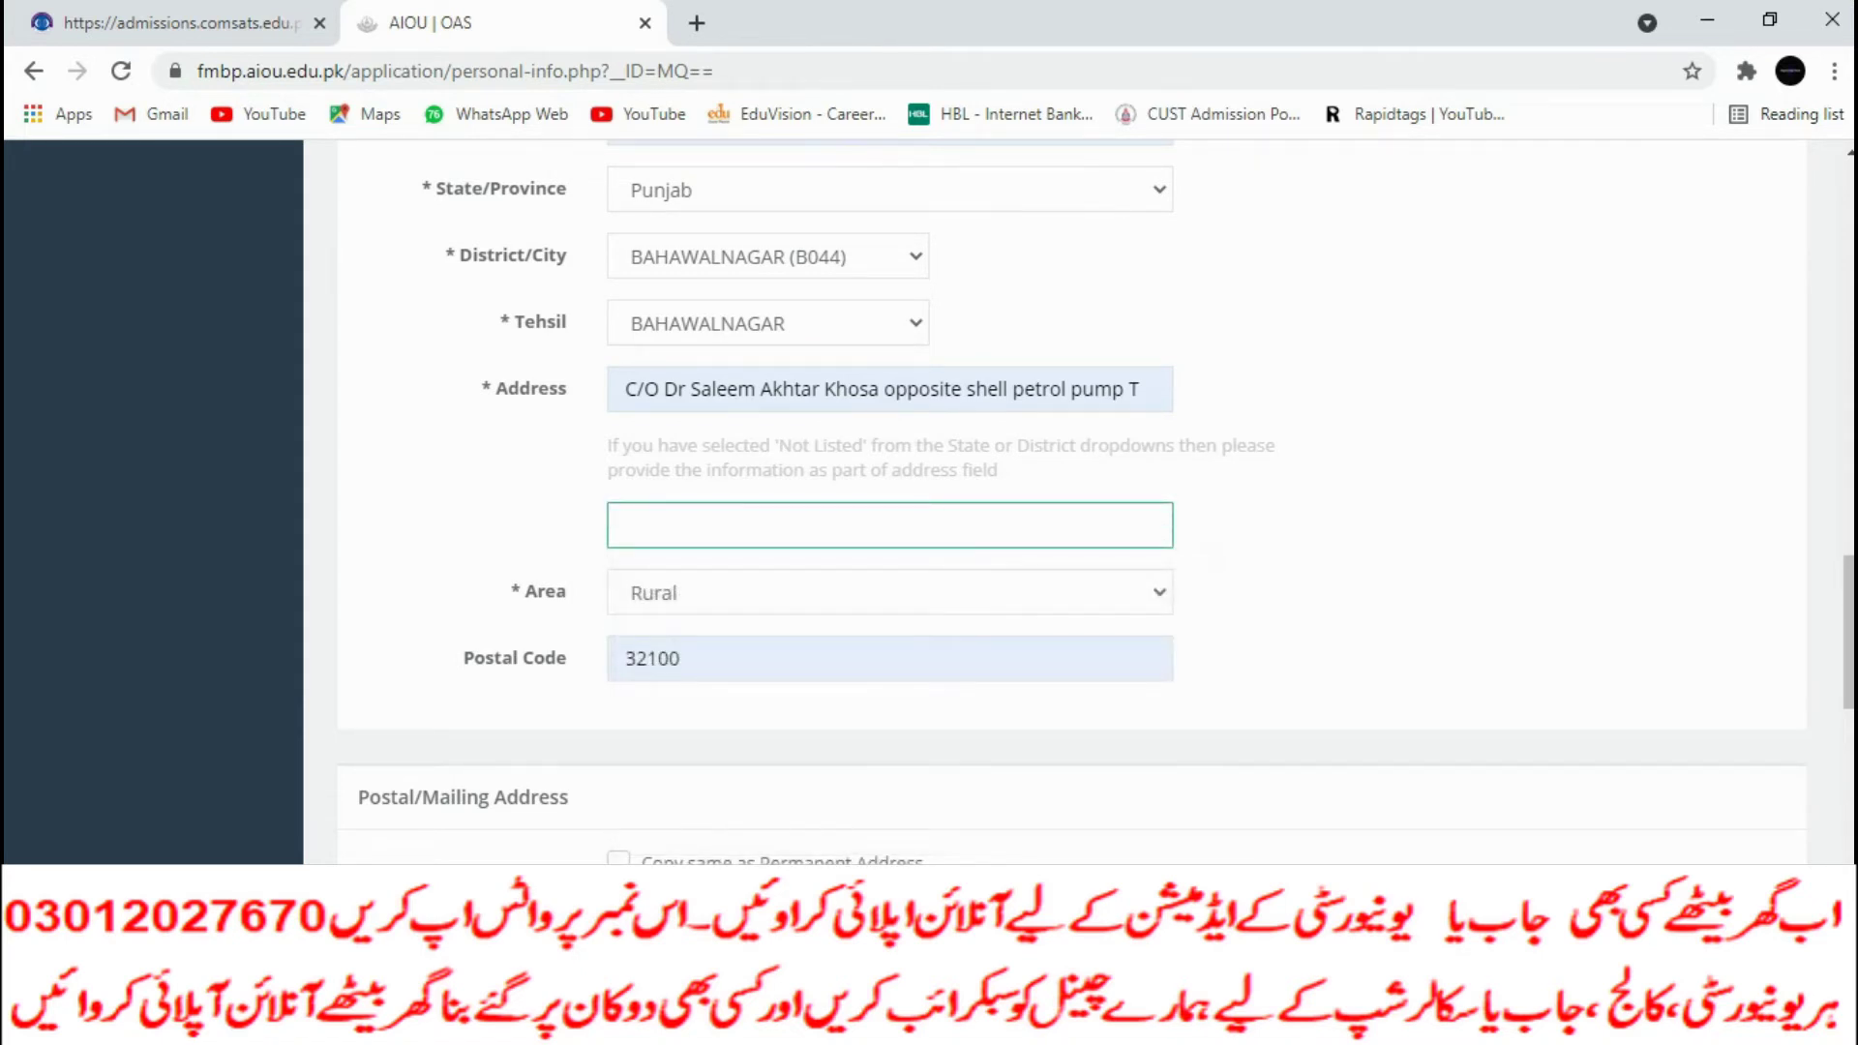
scroll(1071, 501, down, 3)
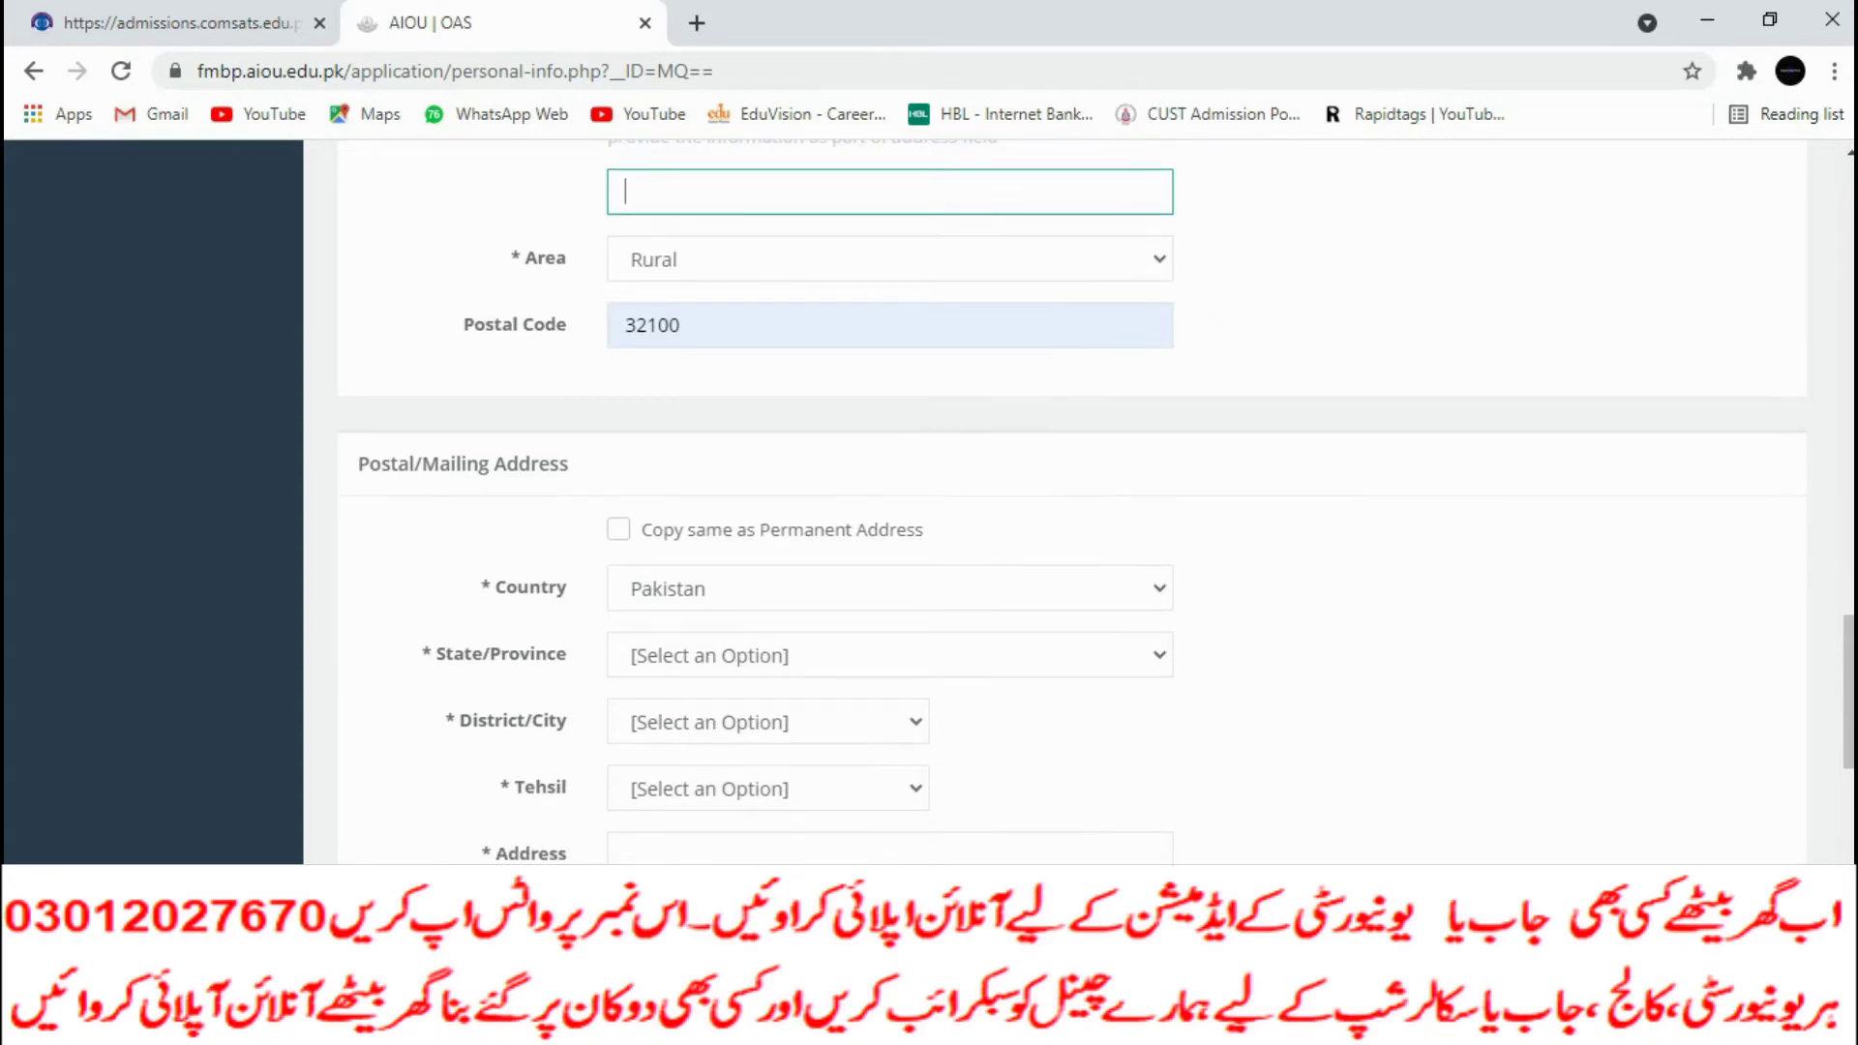
Copy the permanent address as mailing address and set domicile to Punjab, BAHAWALNAGAR (B044)
click(617, 529)
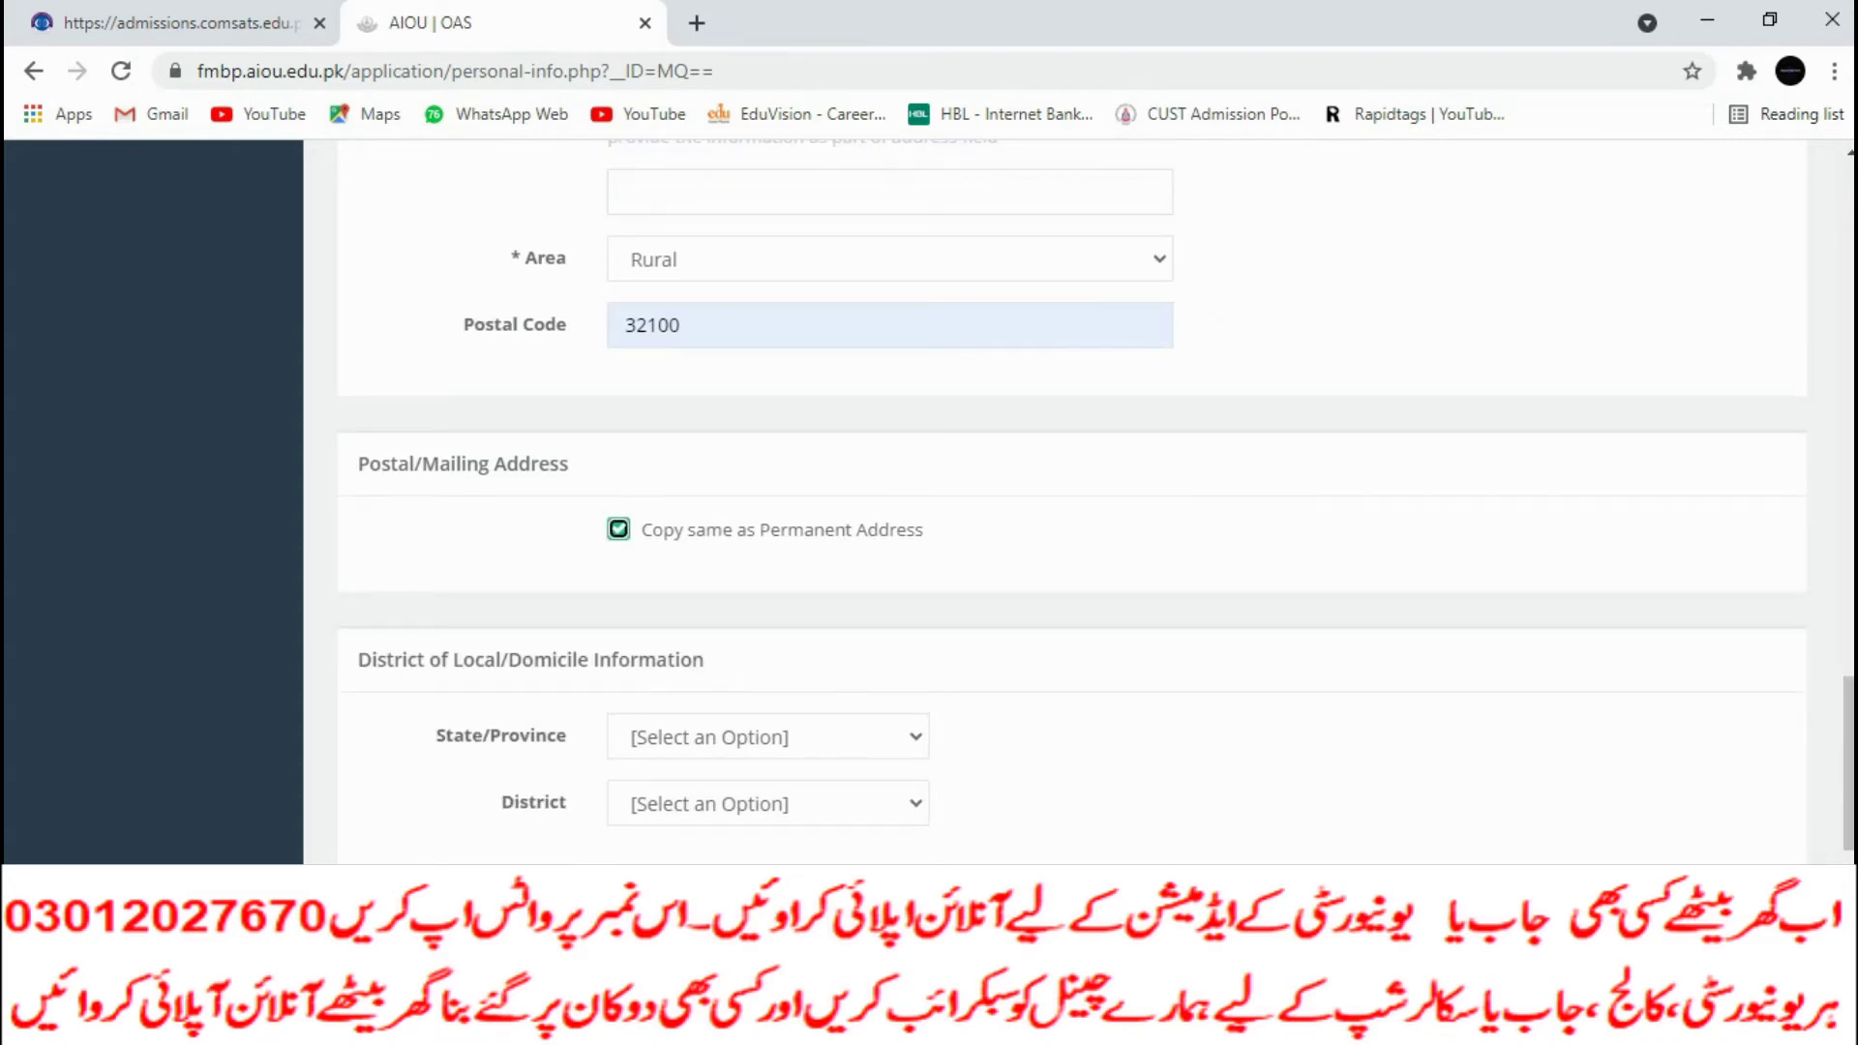
scroll(1072, 500, down, 5)
scroll(937, 381, up, 2)
click(900, 414)
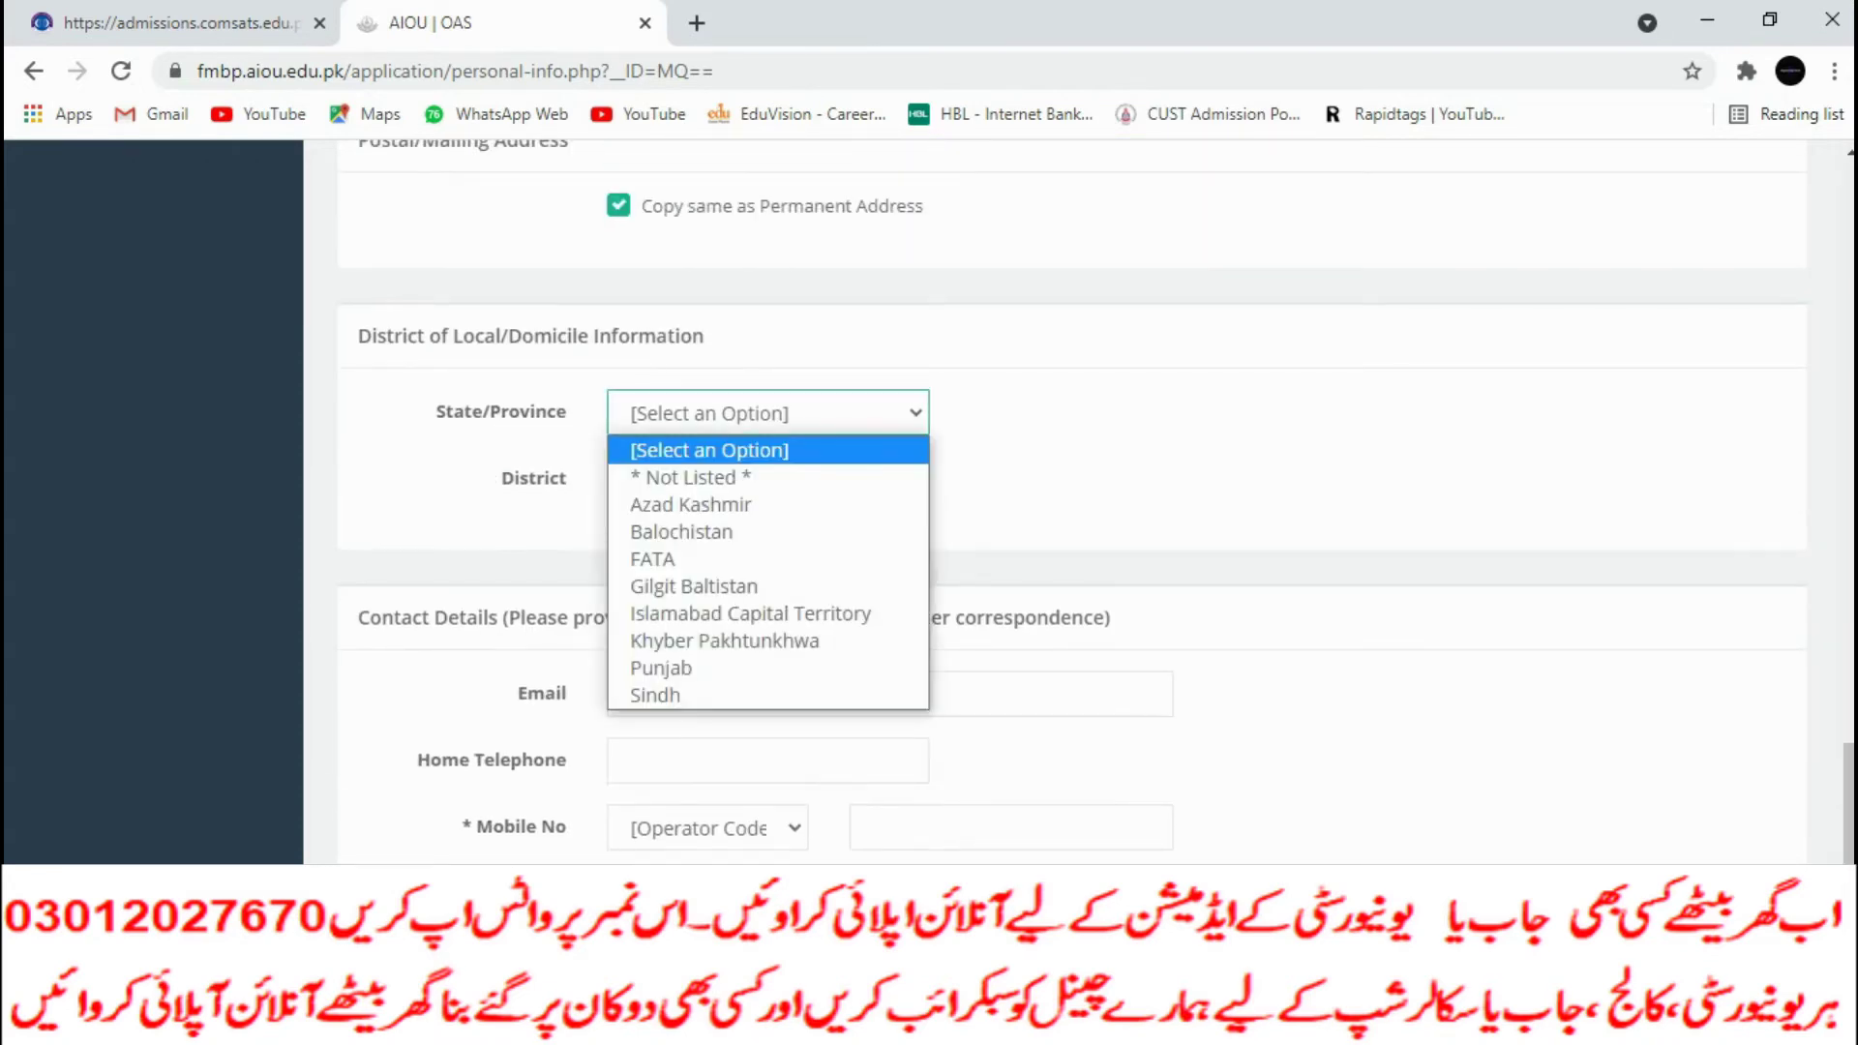
click(661, 667)
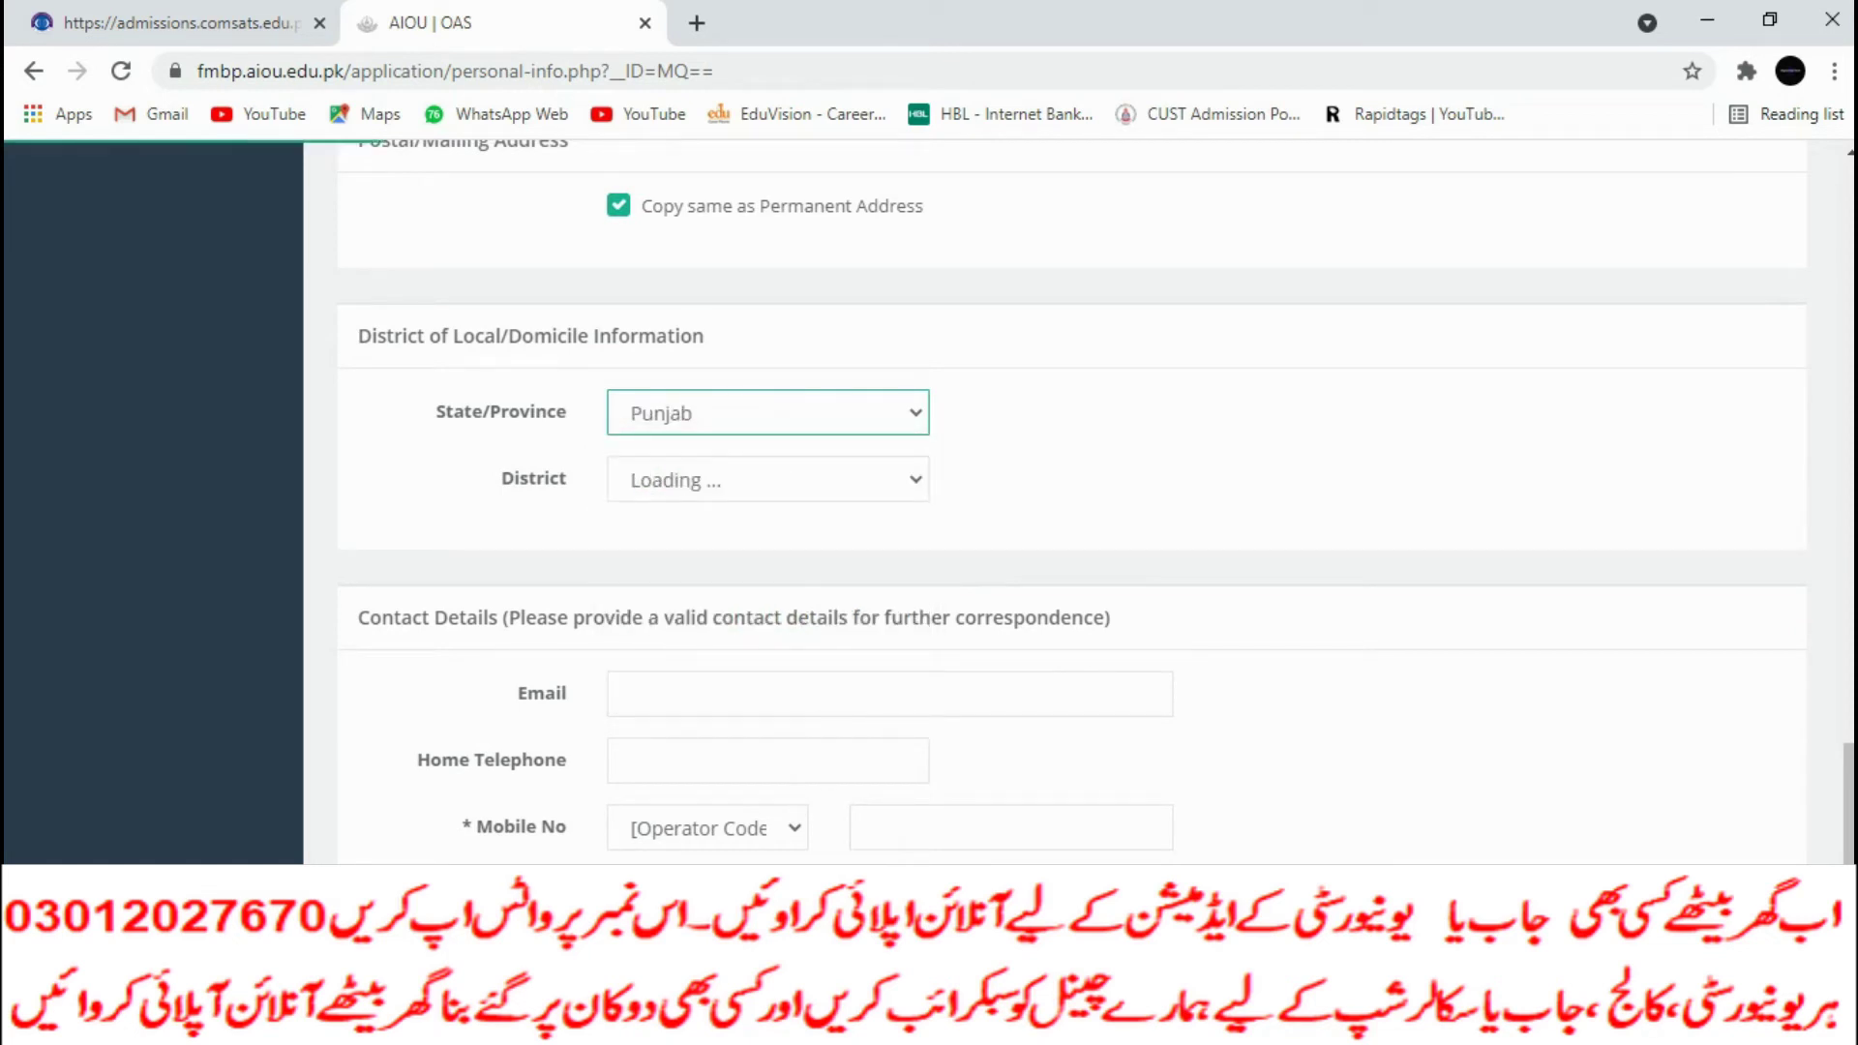
click(900, 480)
click(737, 571)
Enter the contact e-mail, operator code and mobile number, tick the undertaking and submit
scroll(1071, 501, down, 2)
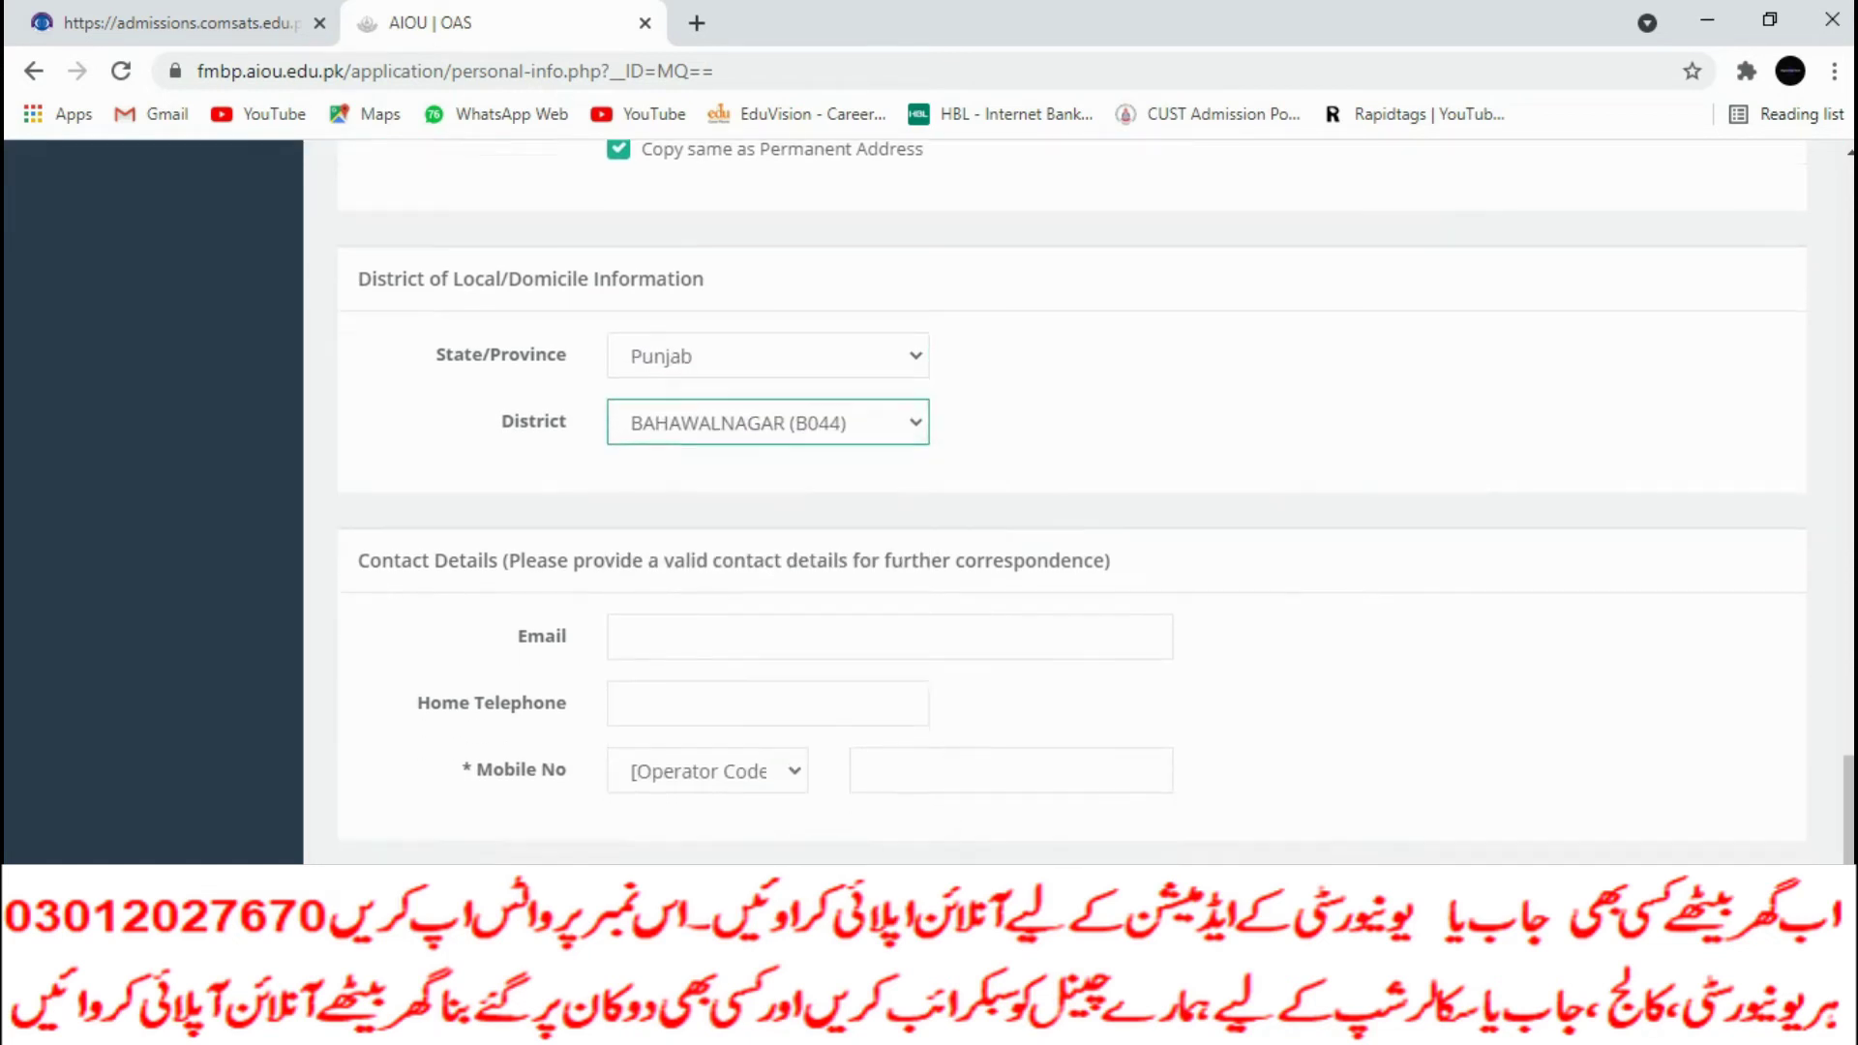
click(888, 485)
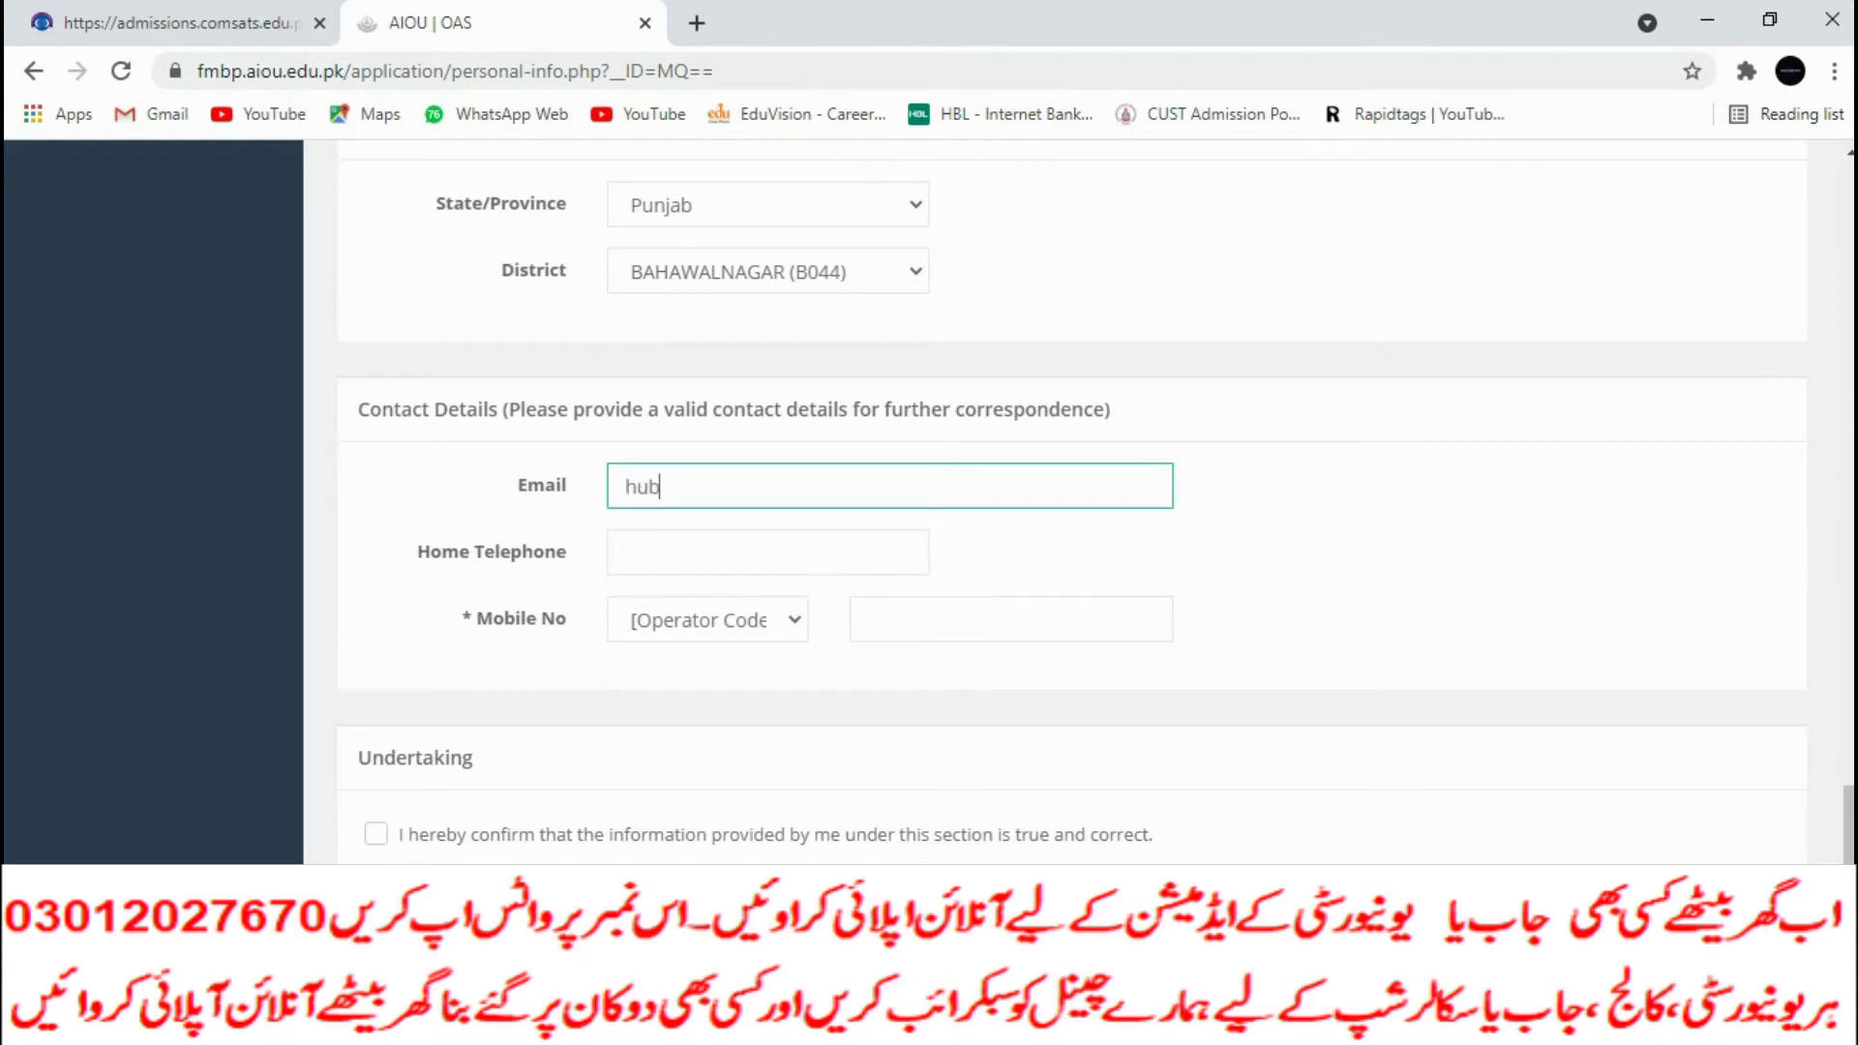
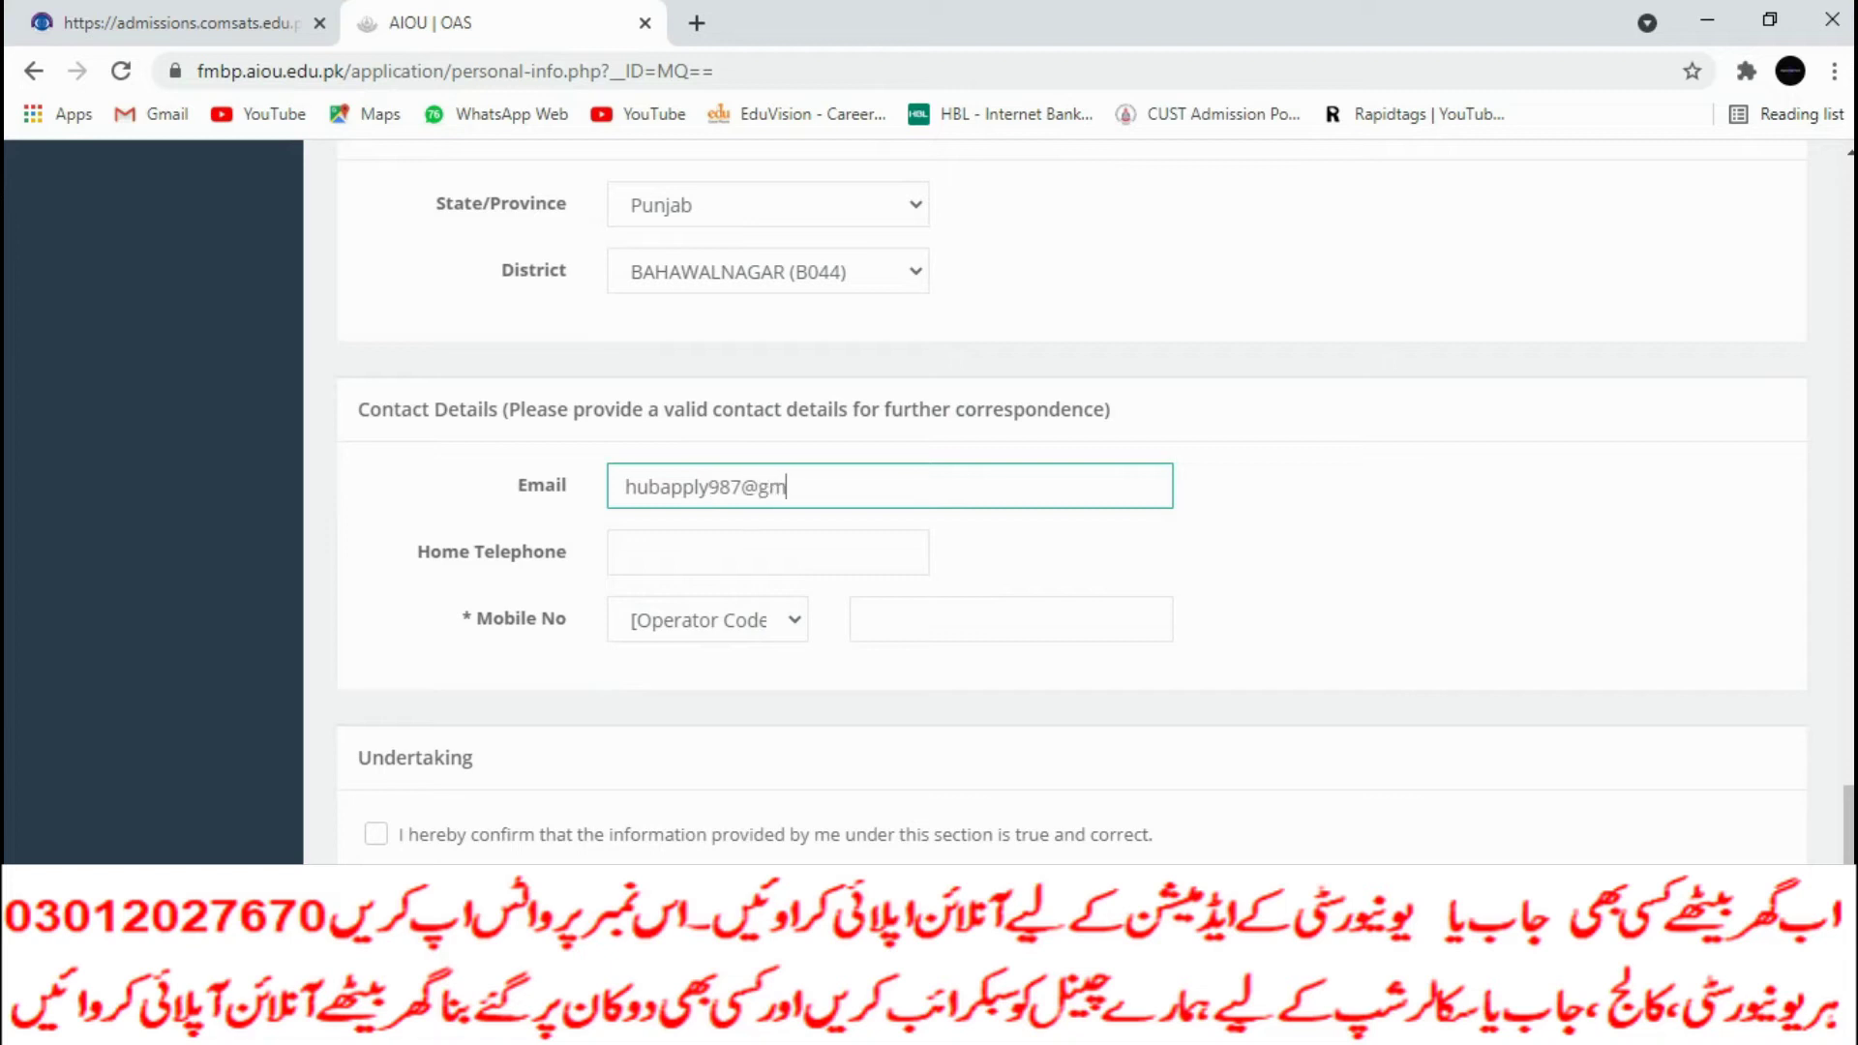
click(768, 553)
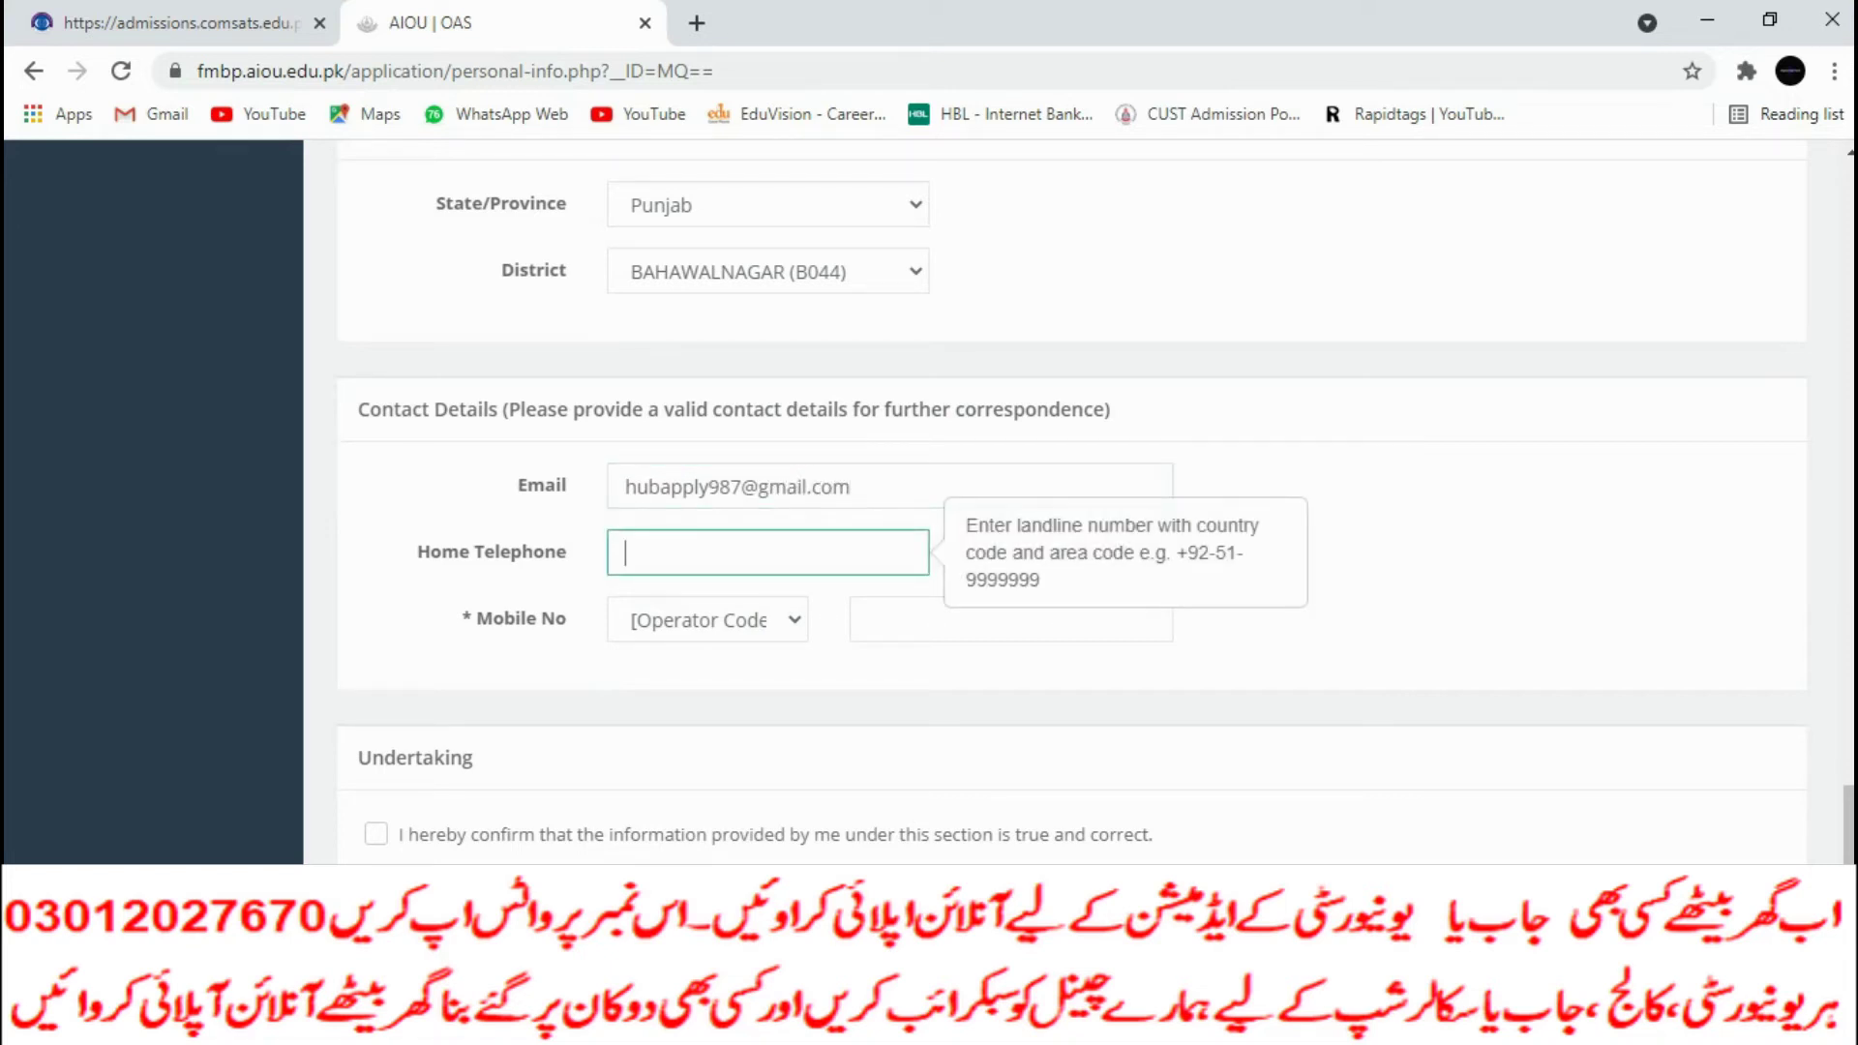
click(707, 619)
click(677, 118)
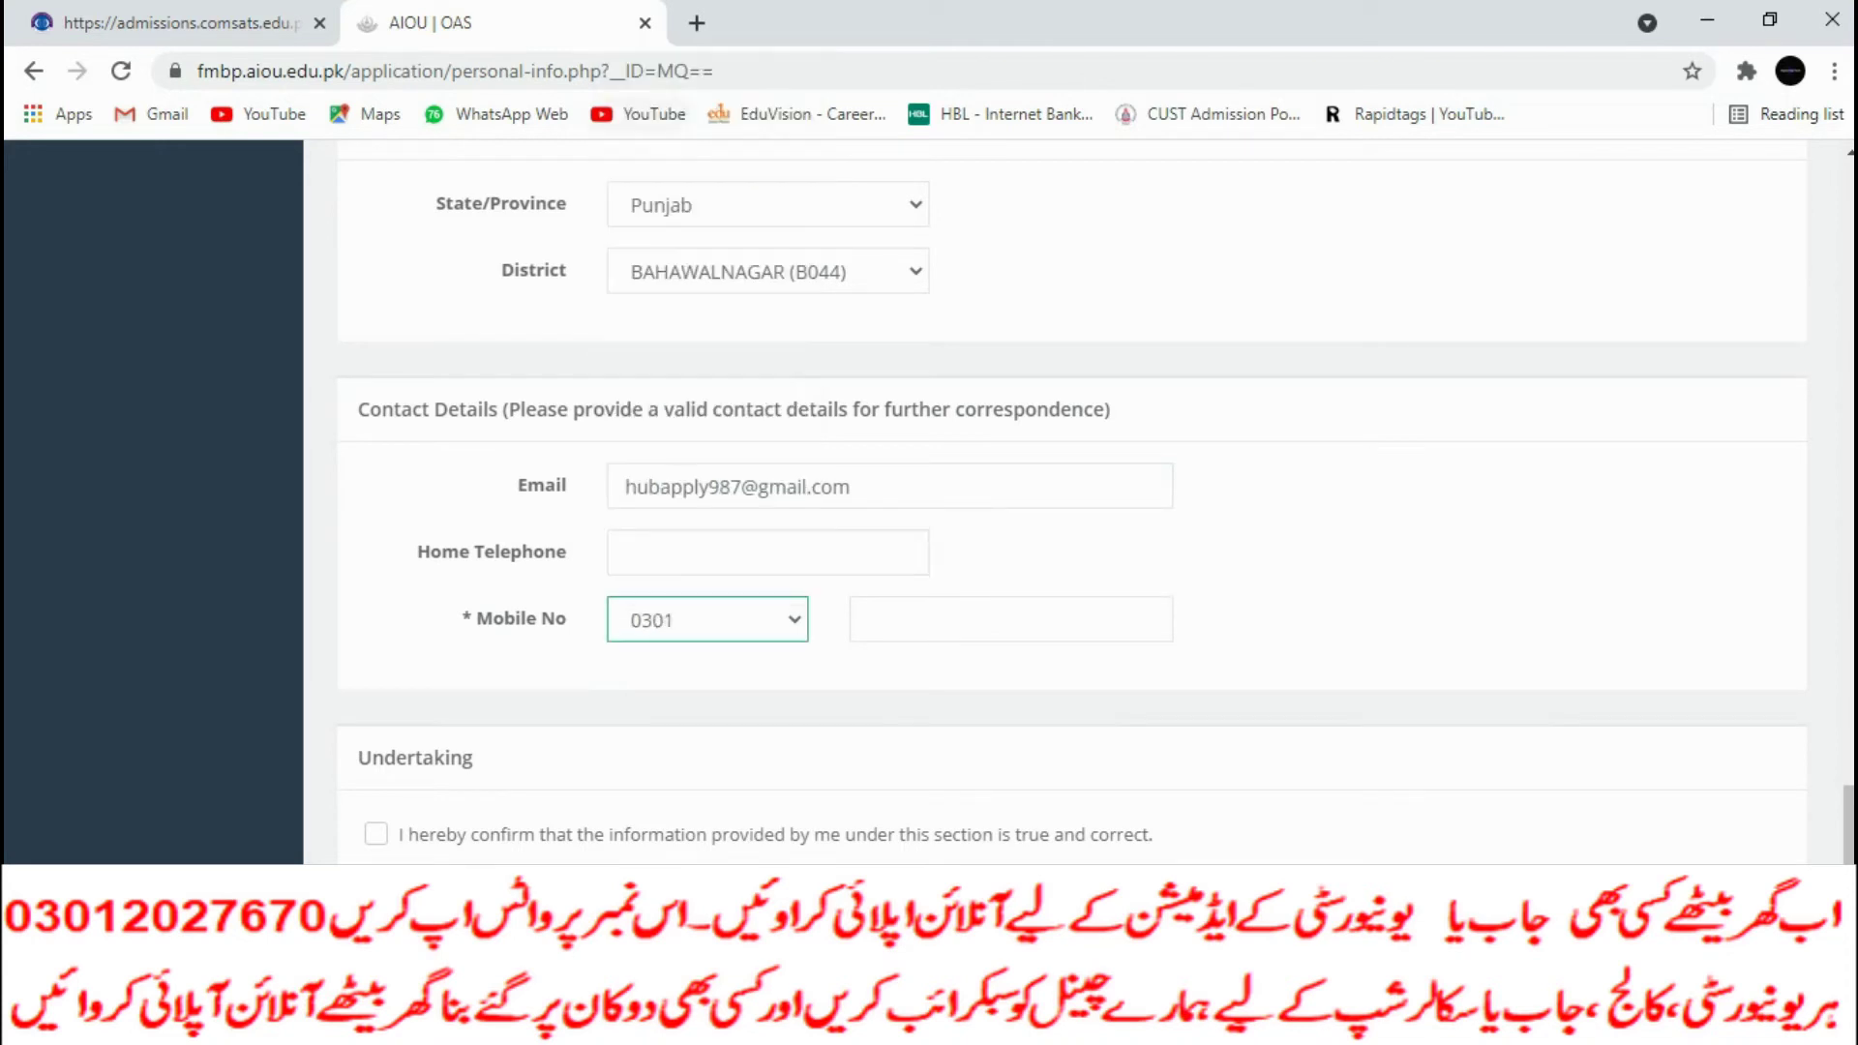
click(1012, 620)
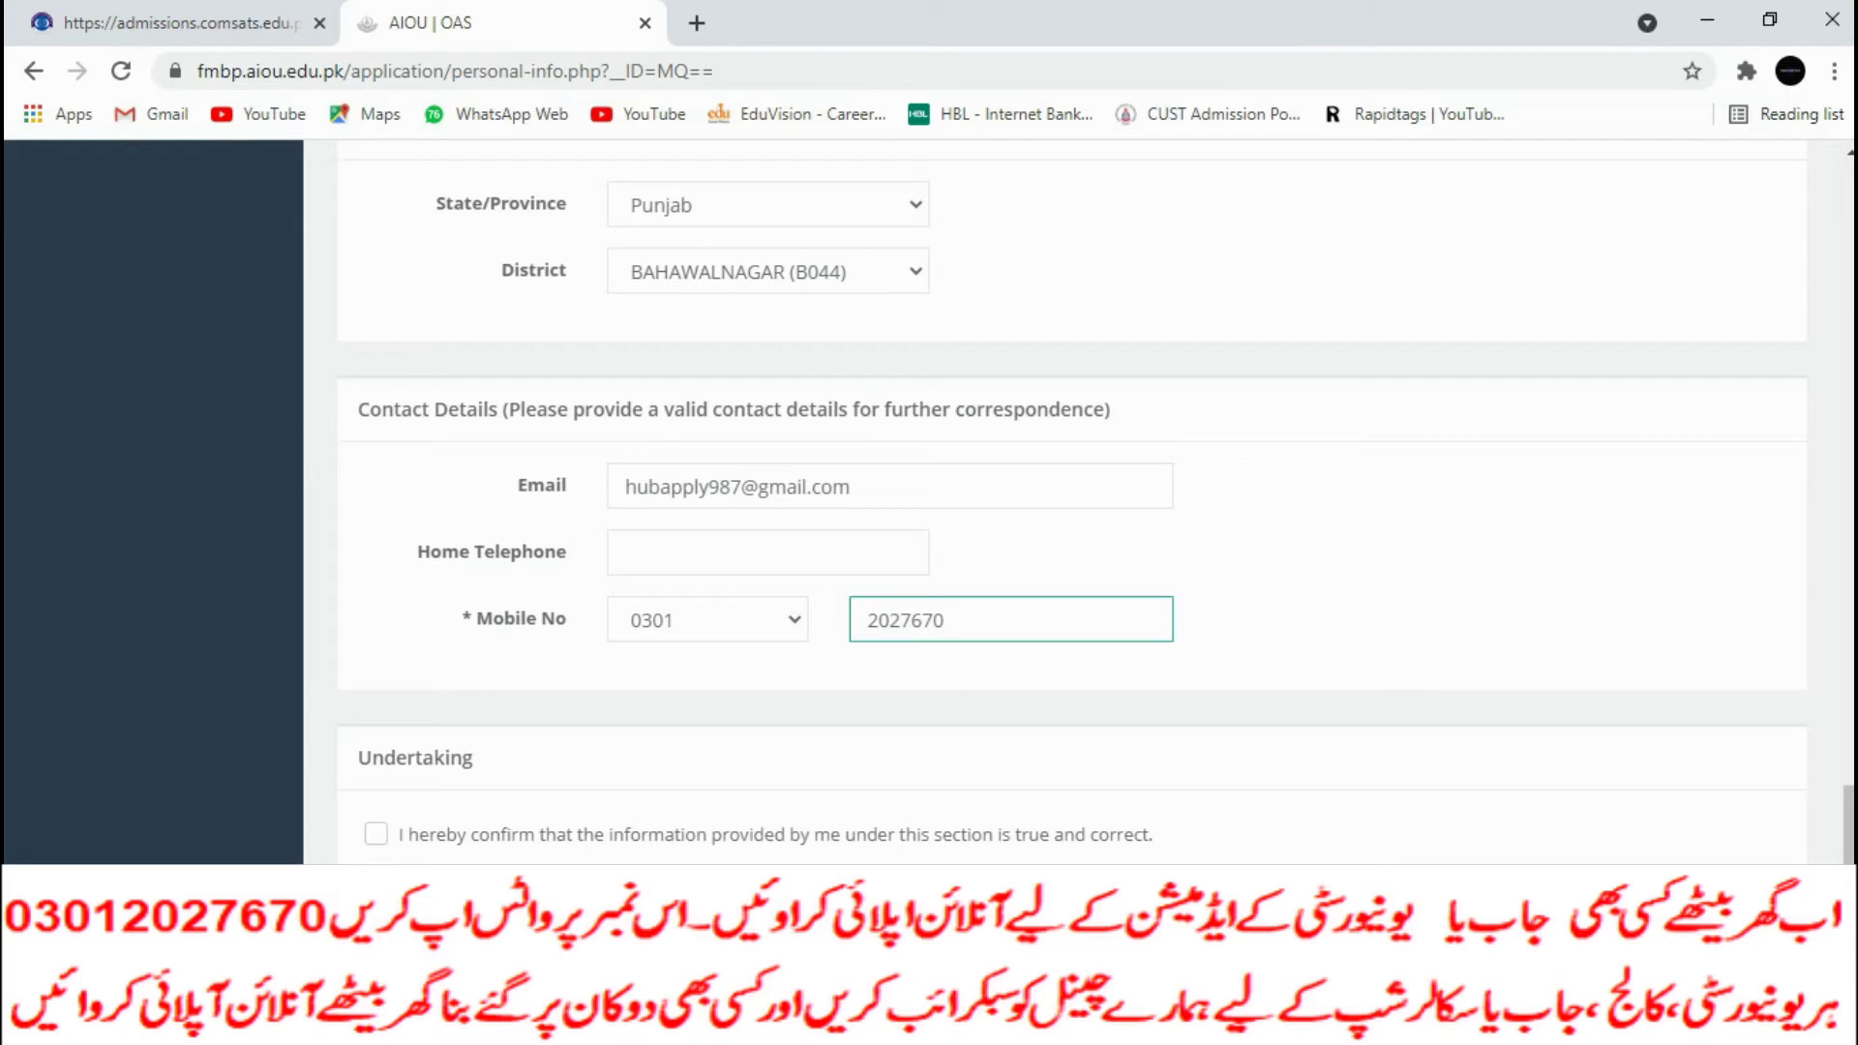
click(376, 833)
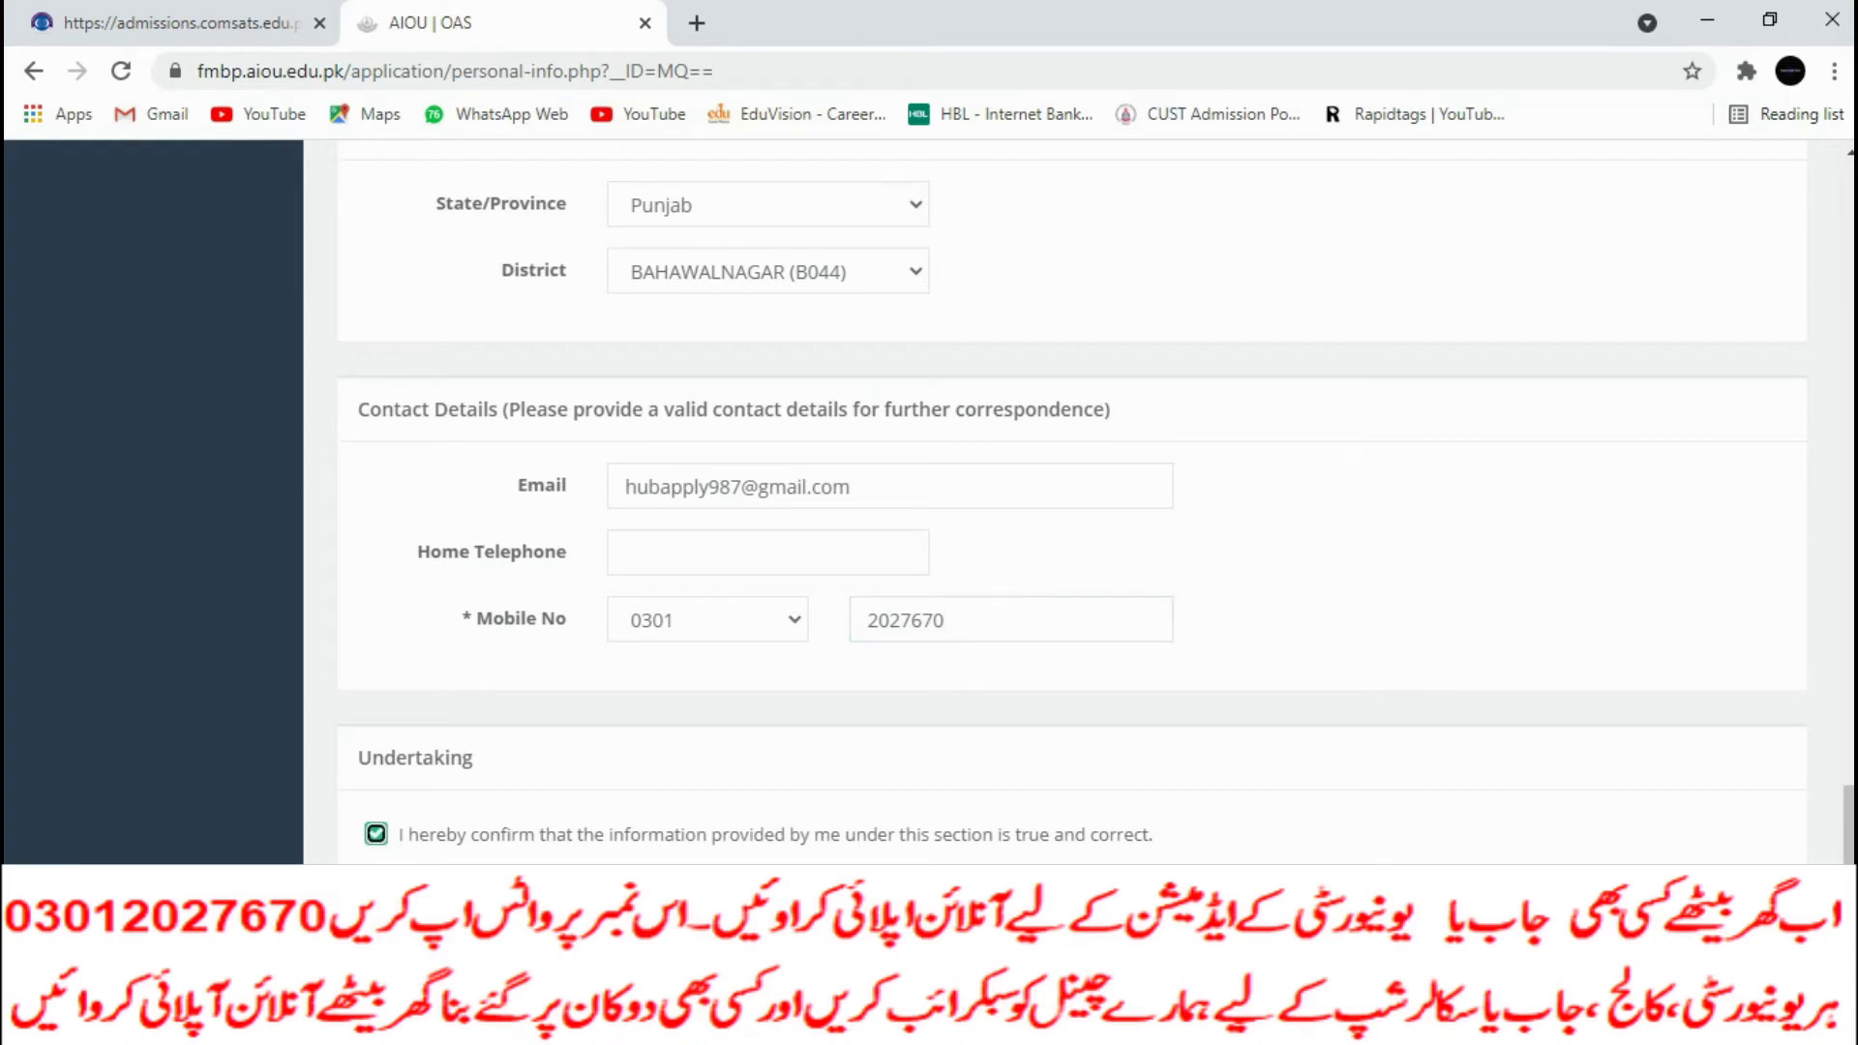
key(Return)
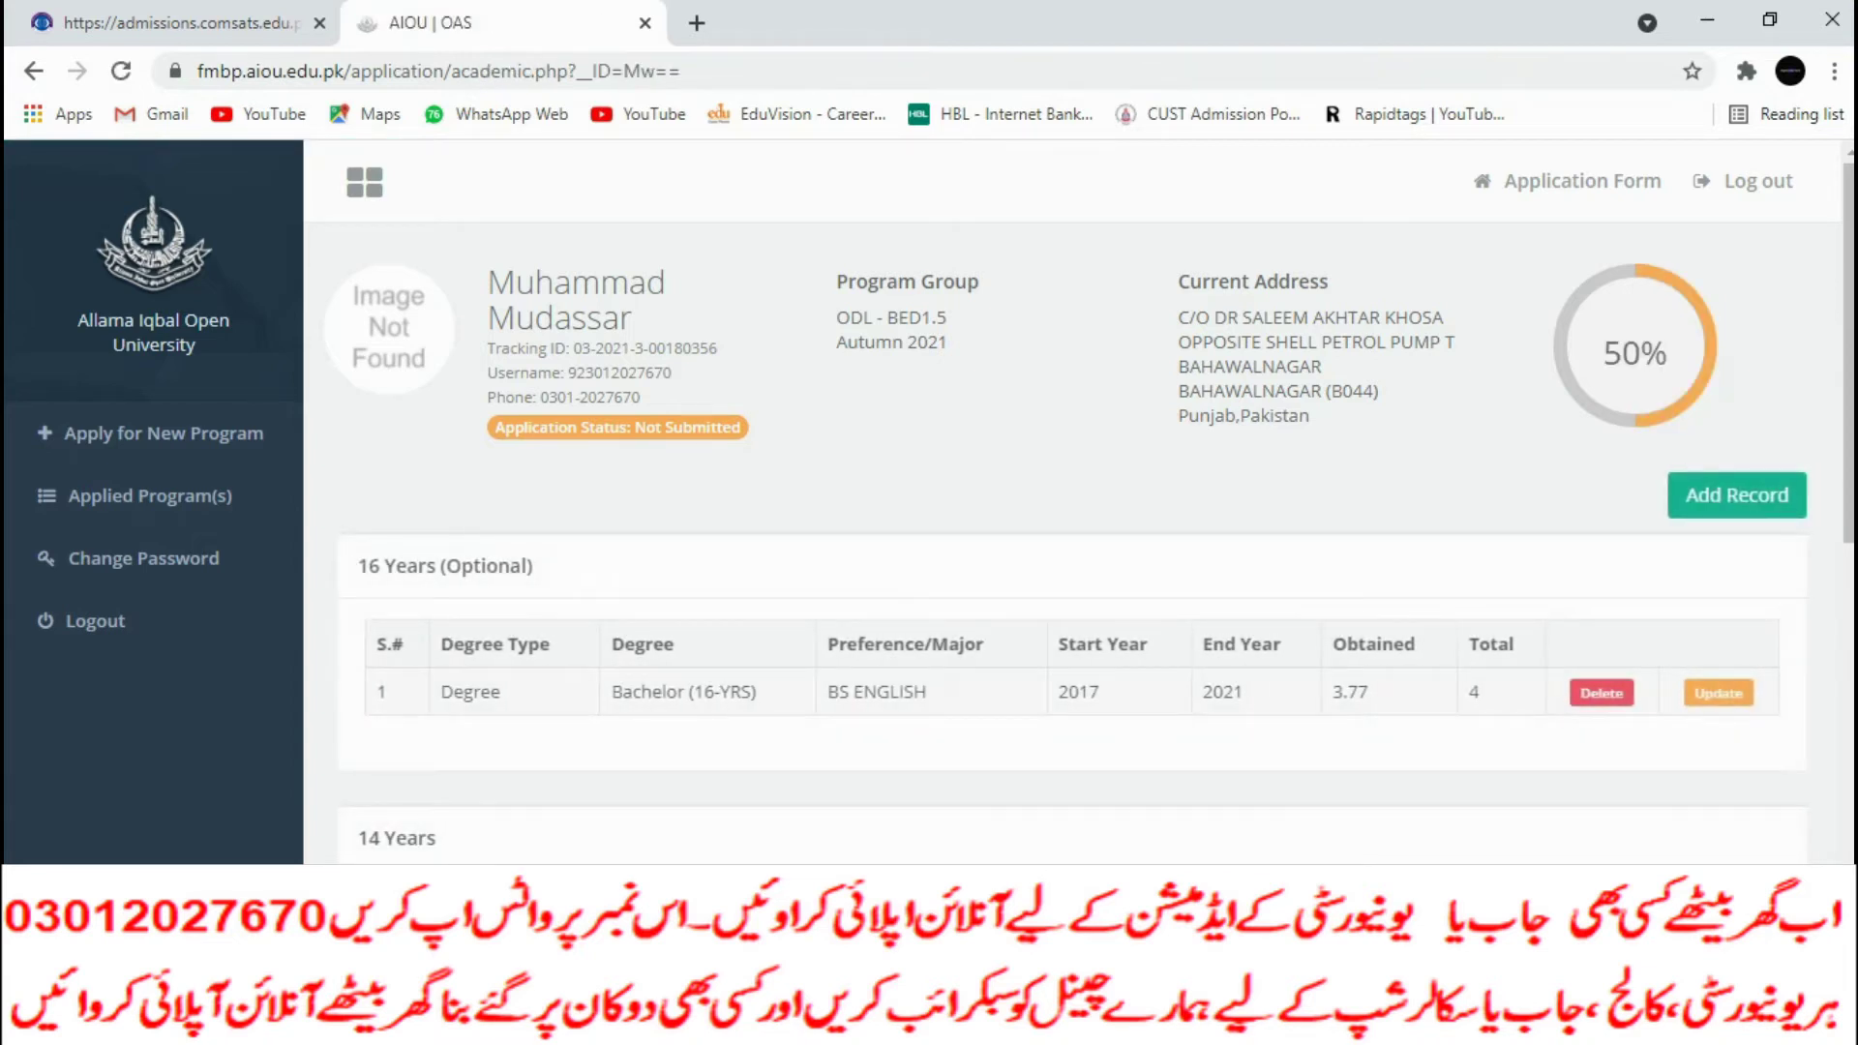
Review the Academic Record tables showing BS ENGLISH, then start a new academic record
scroll(1074, 503, down, 3)
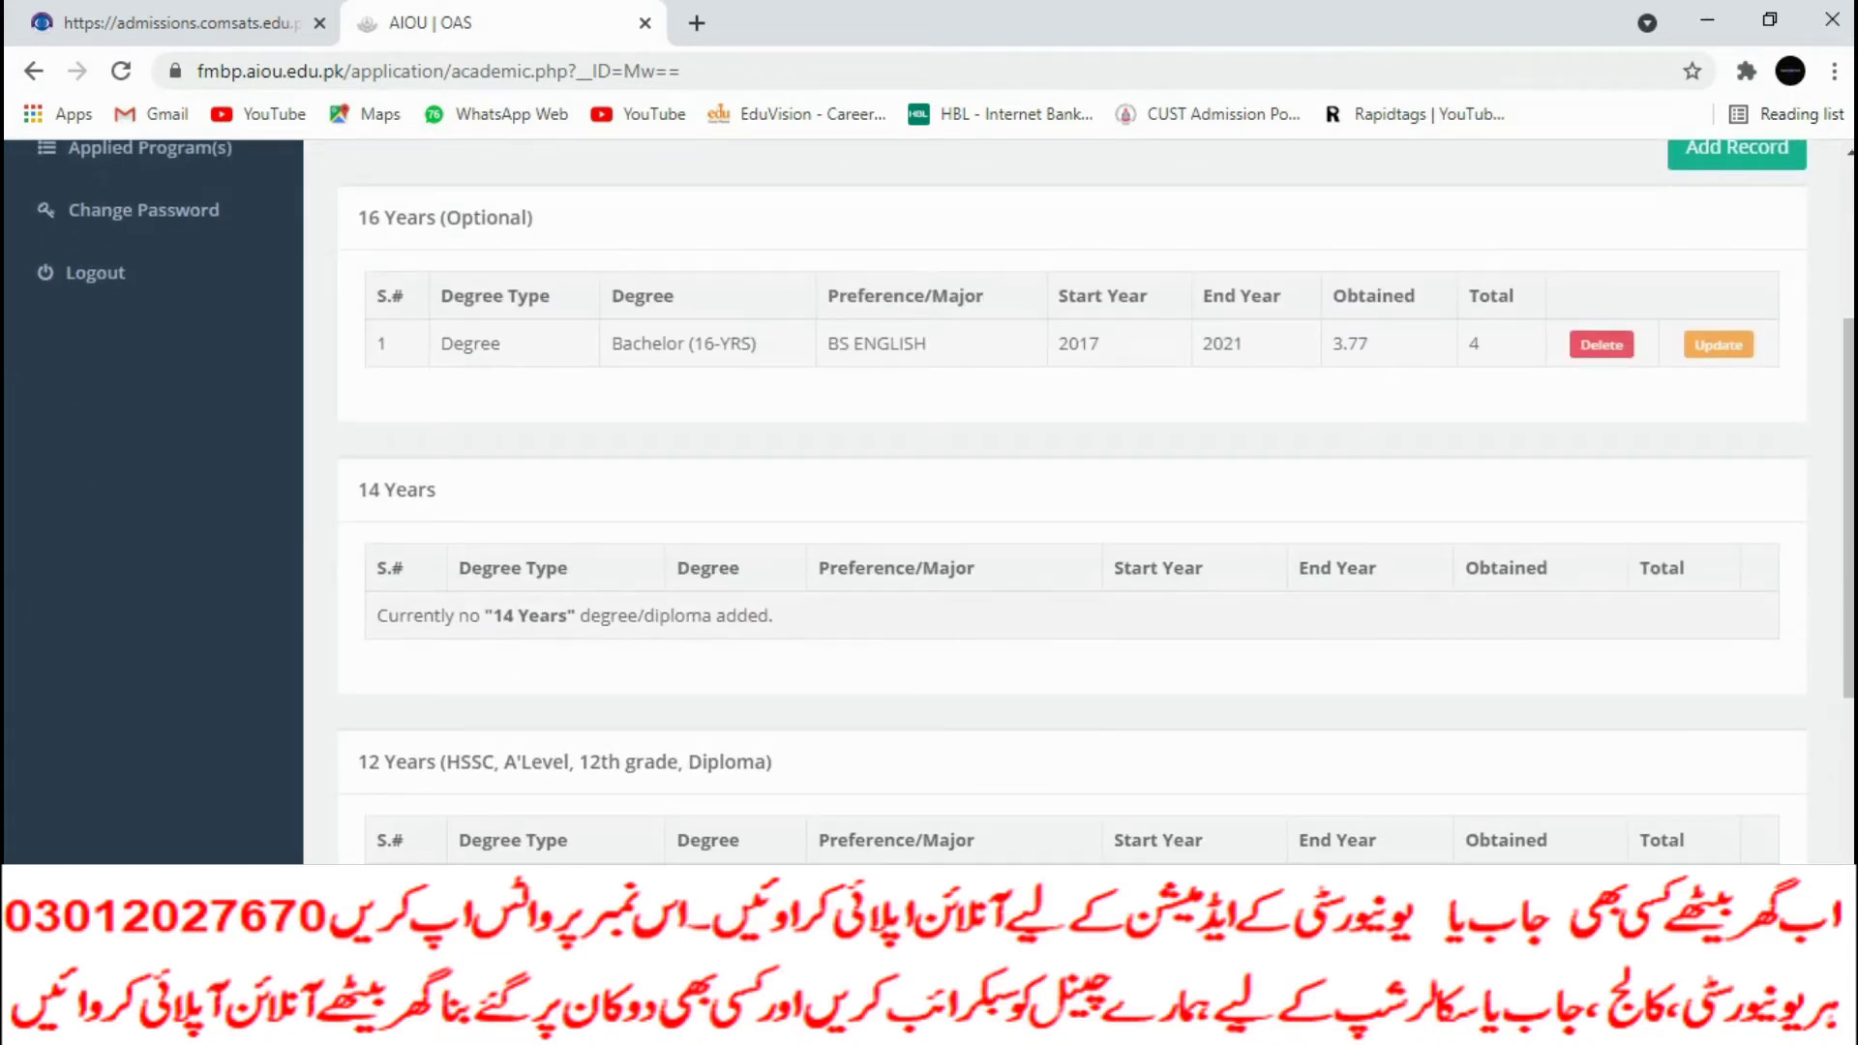
scroll(1074, 503, down, 2)
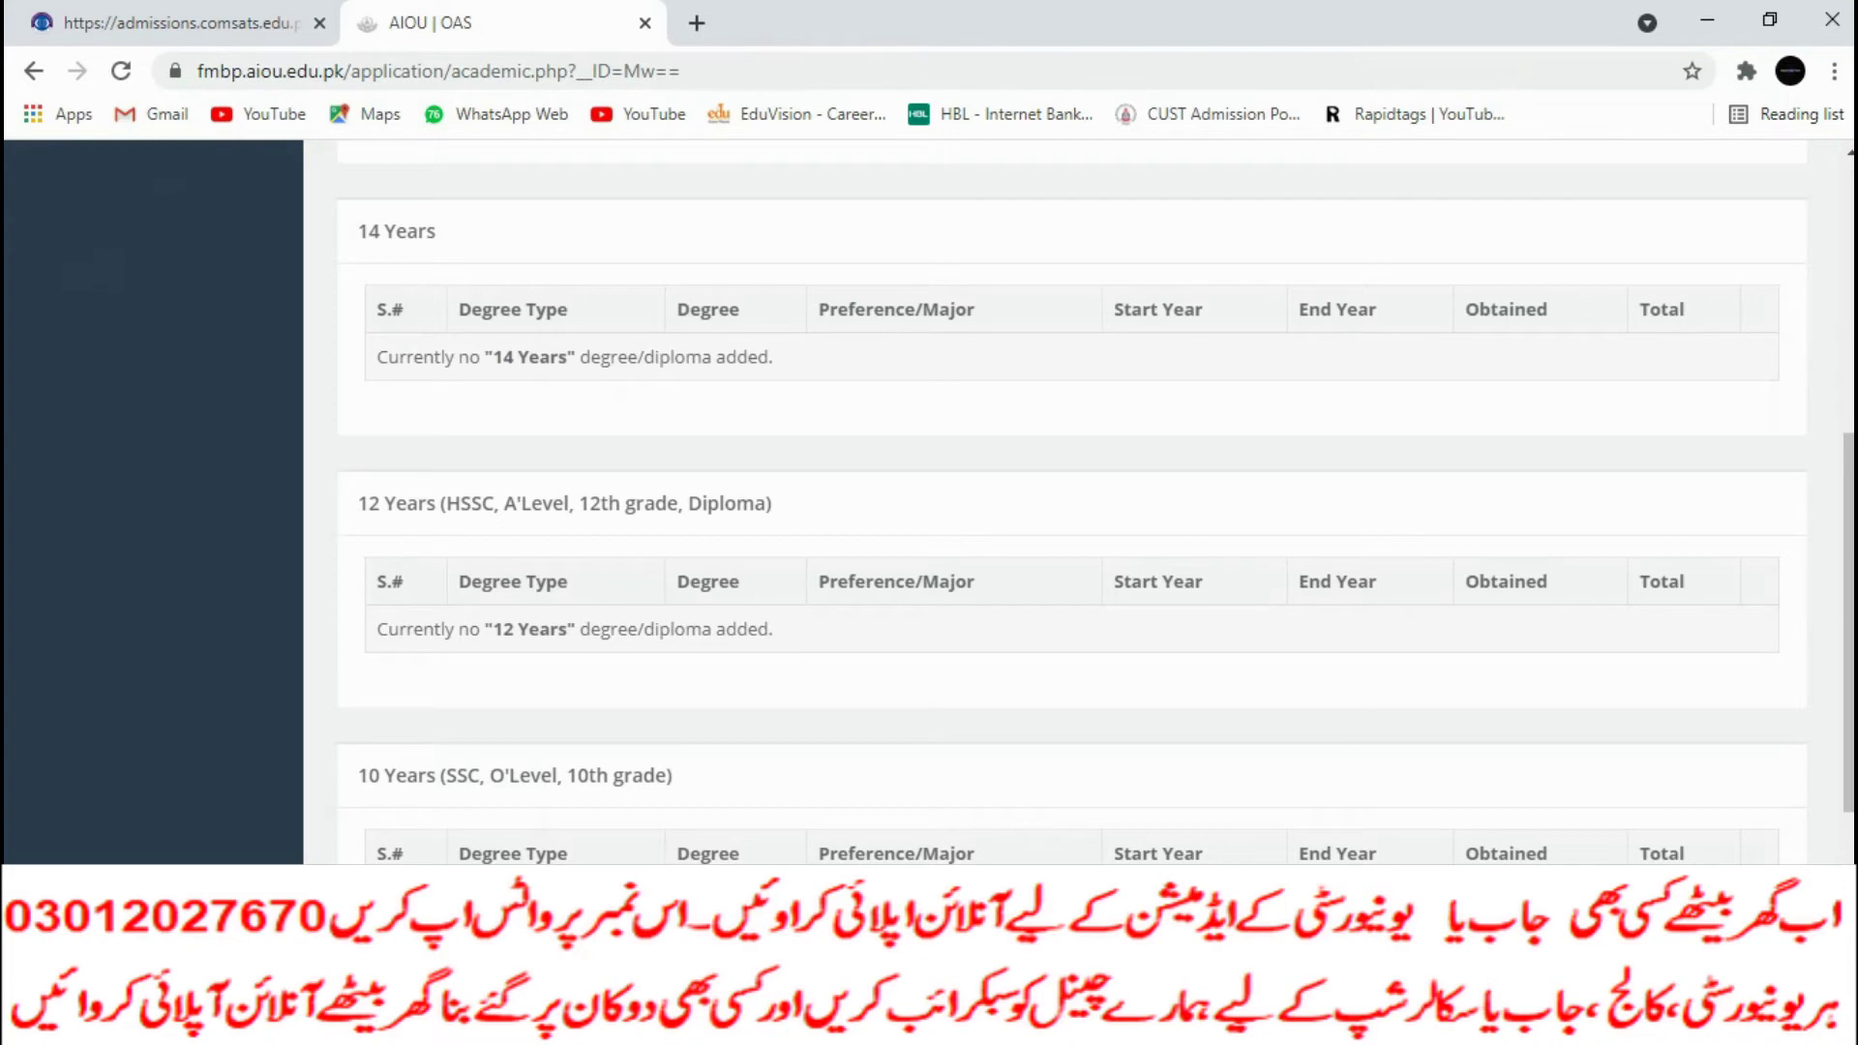
scroll(1074, 503, down, 1)
scroll(1074, 503, down, 3)
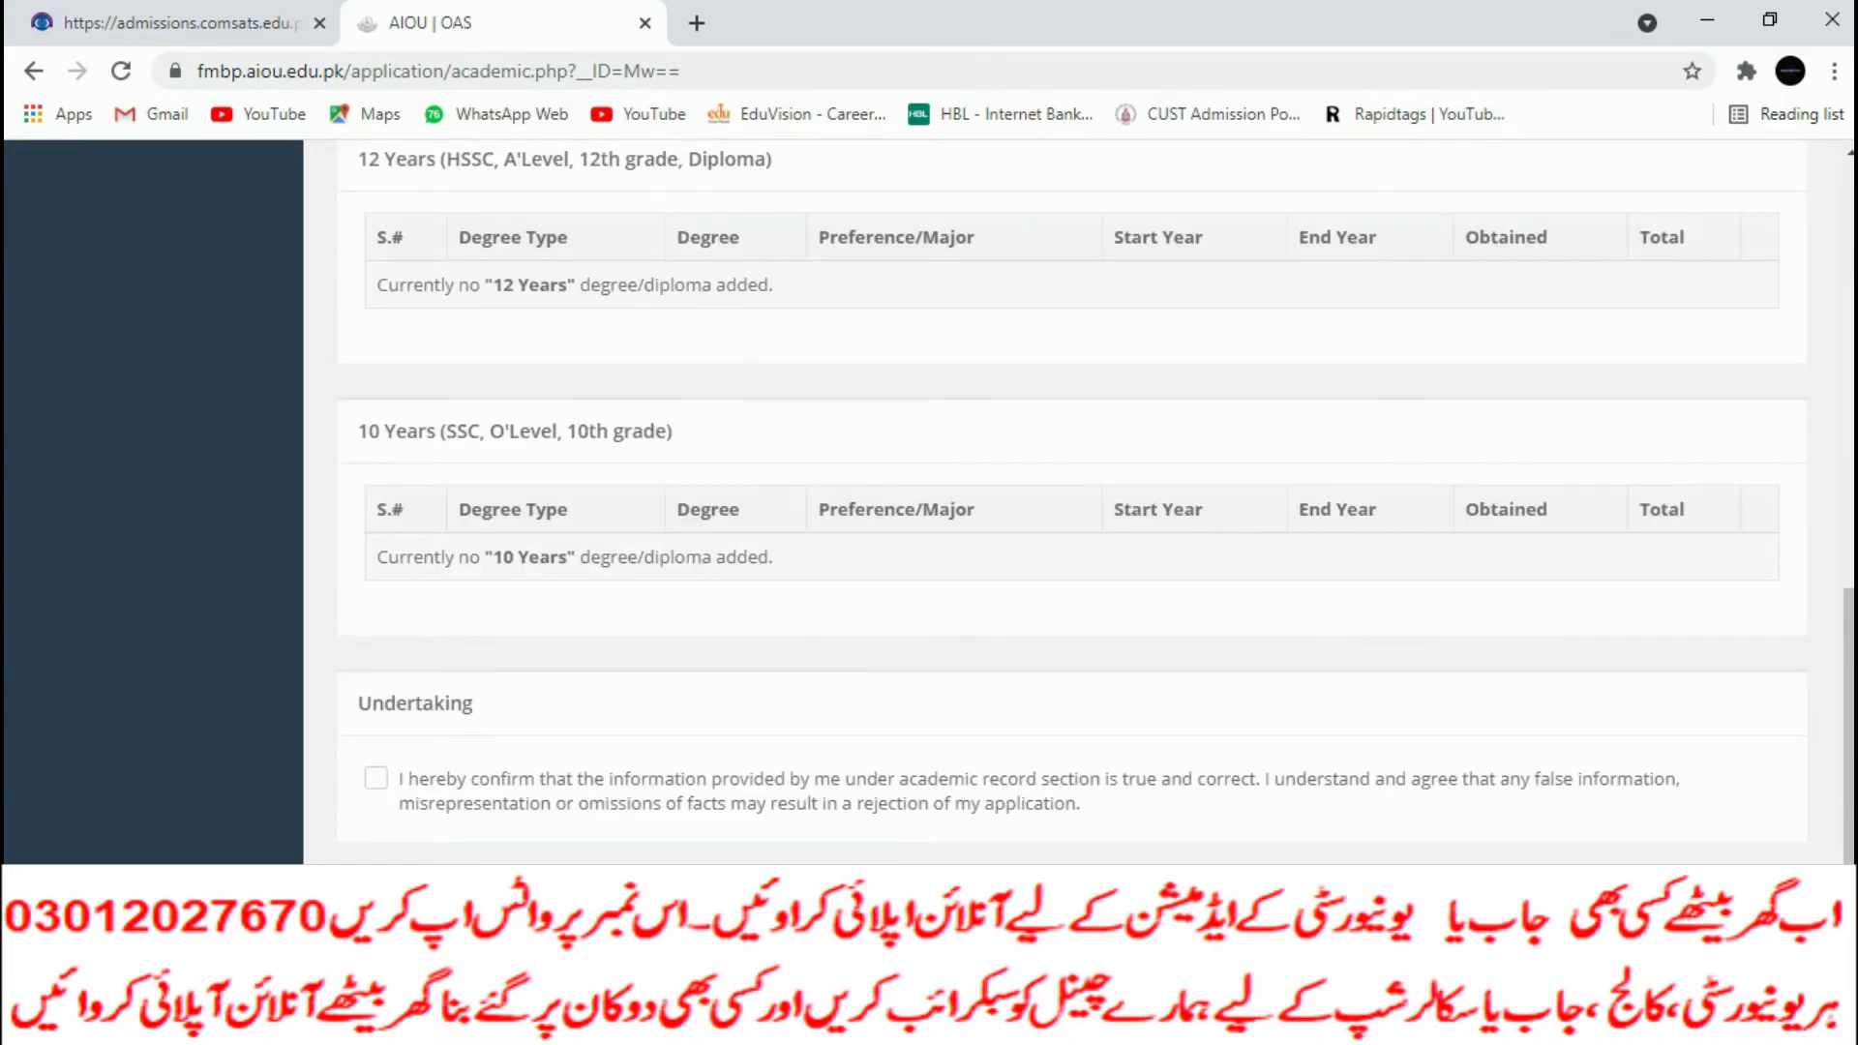
scroll(1075, 503, up, 10)
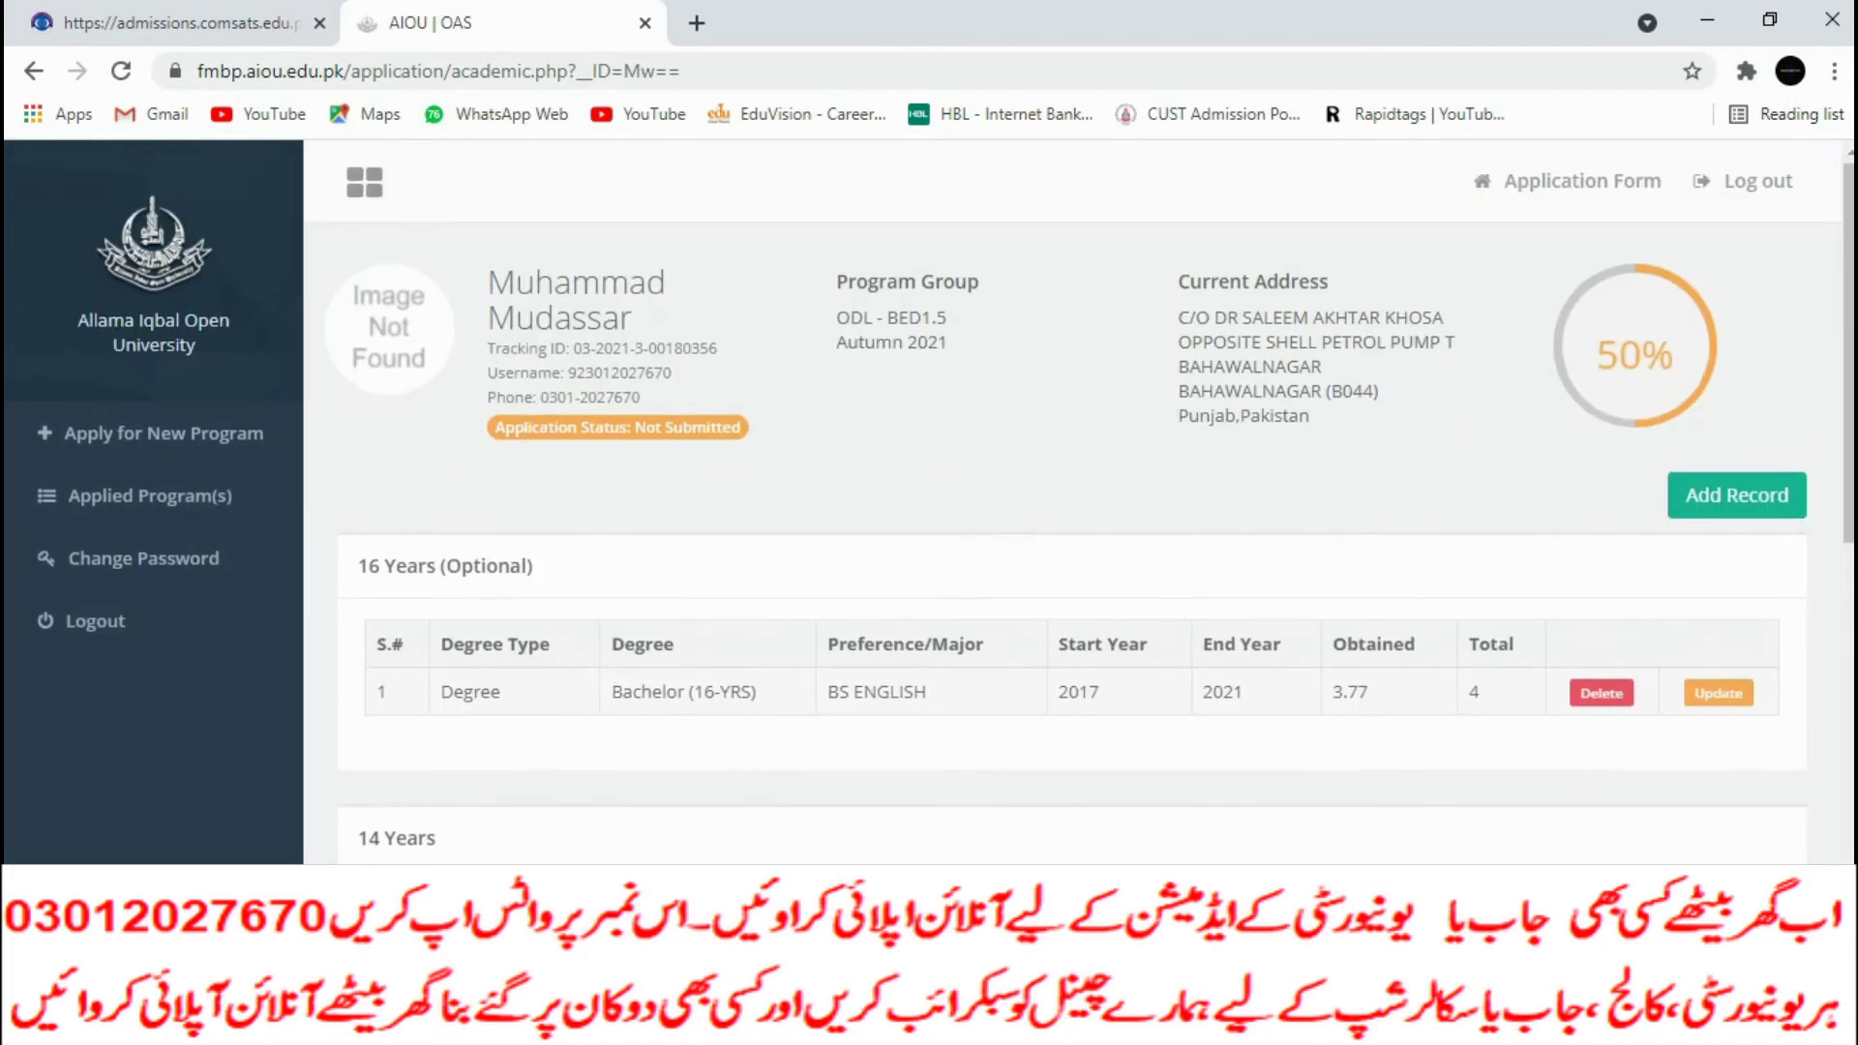
click(1737, 494)
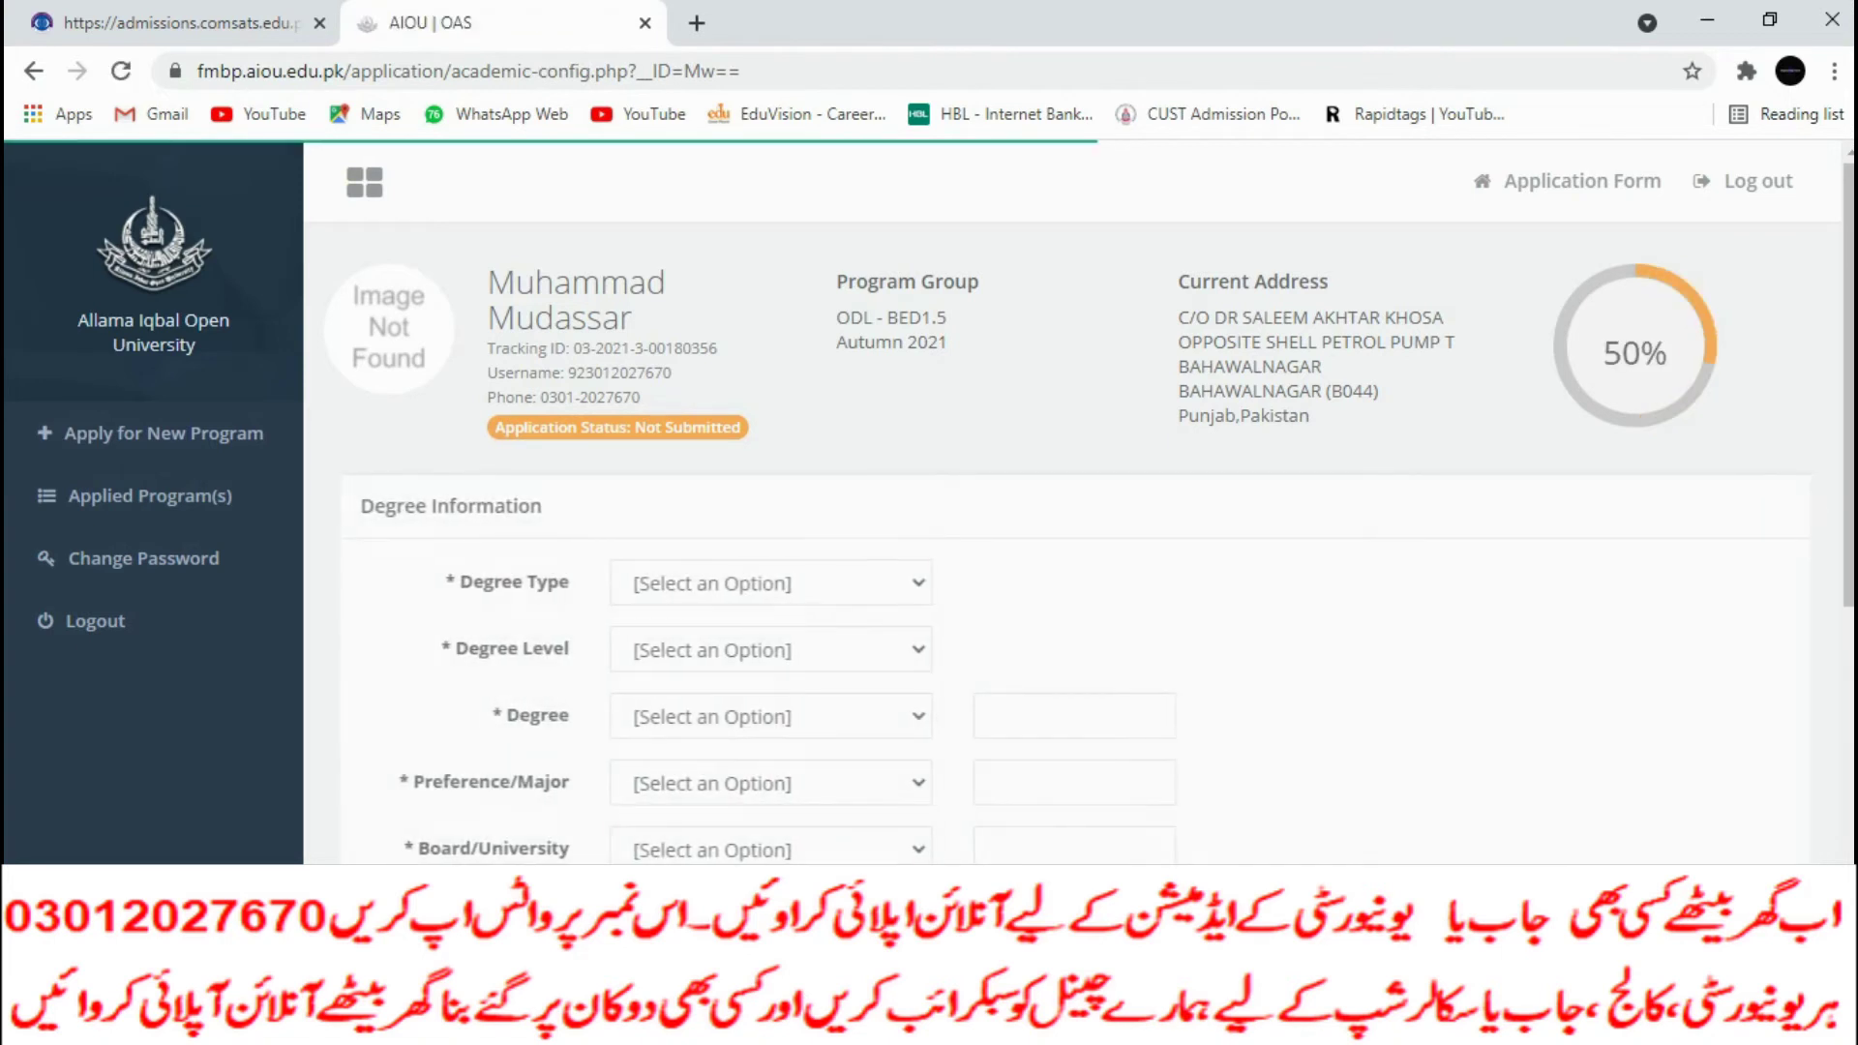
Set degree type Degree, level 10 Years, degree Matric and major Science
click(770, 582)
click(668, 647)
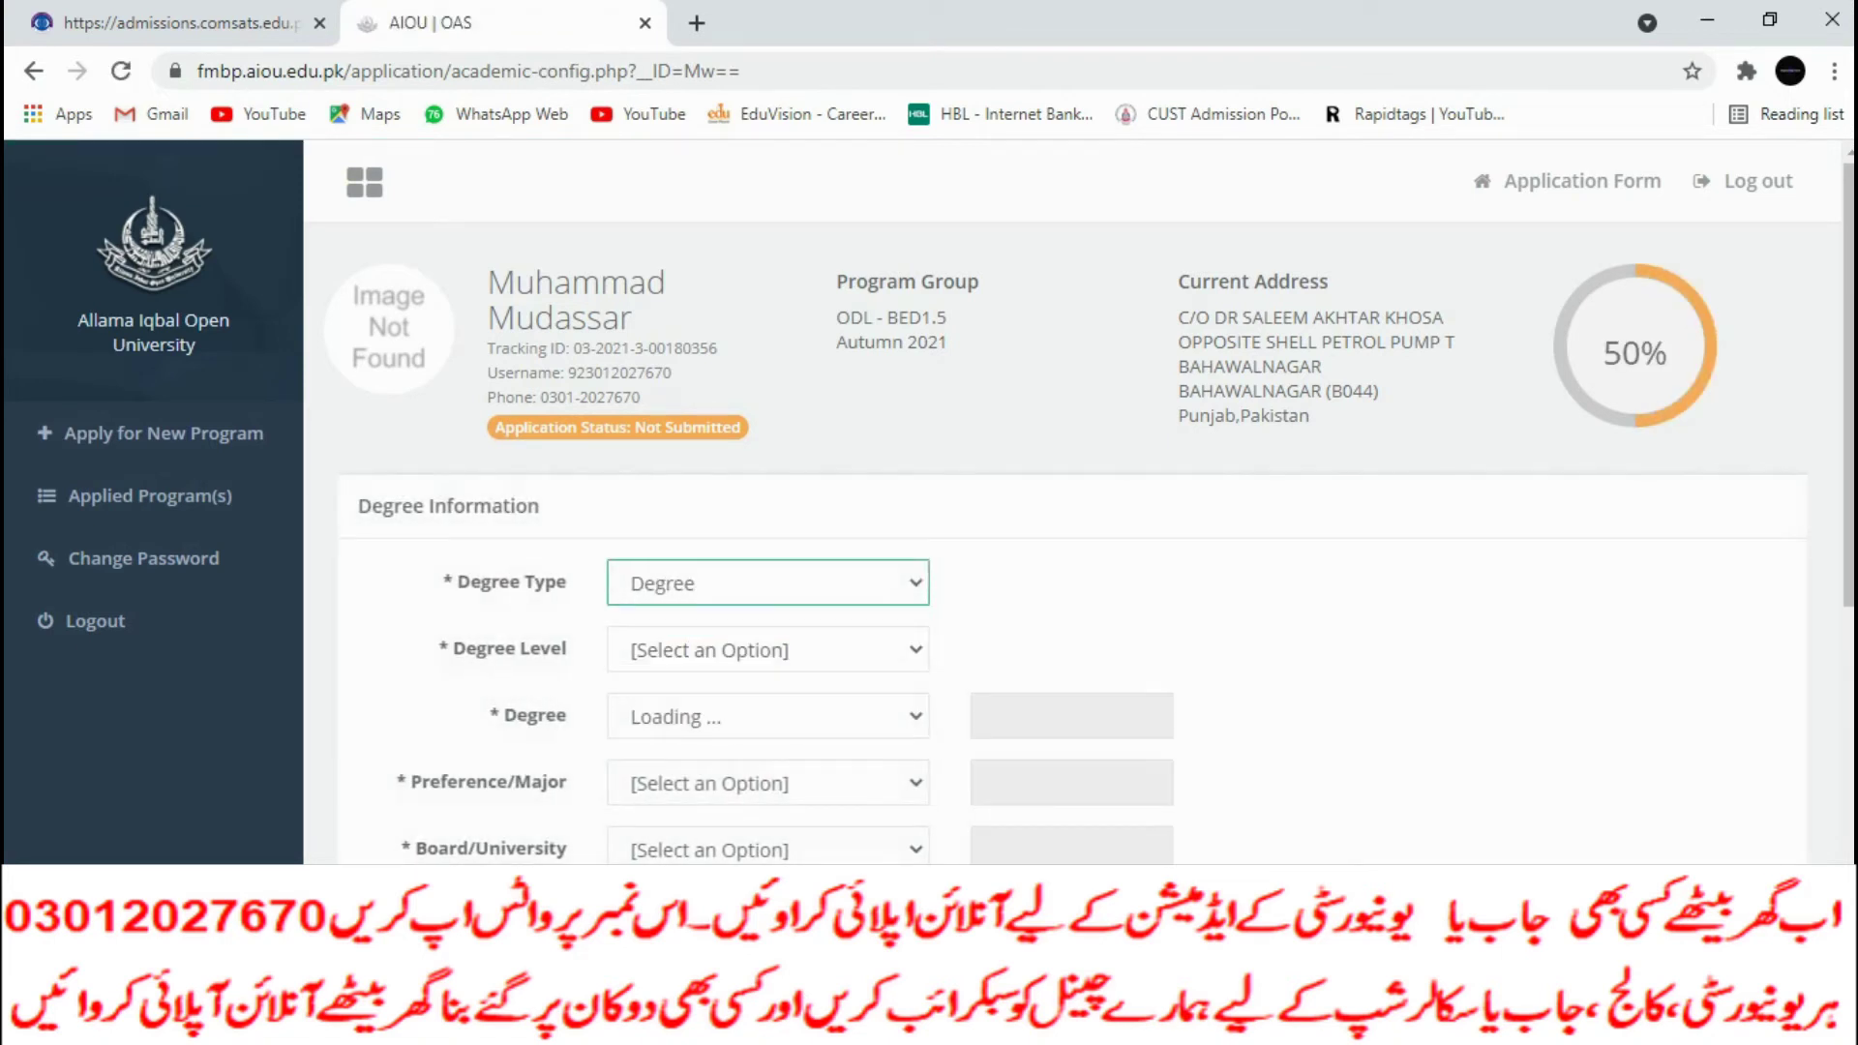
click(769, 649)
click(663, 710)
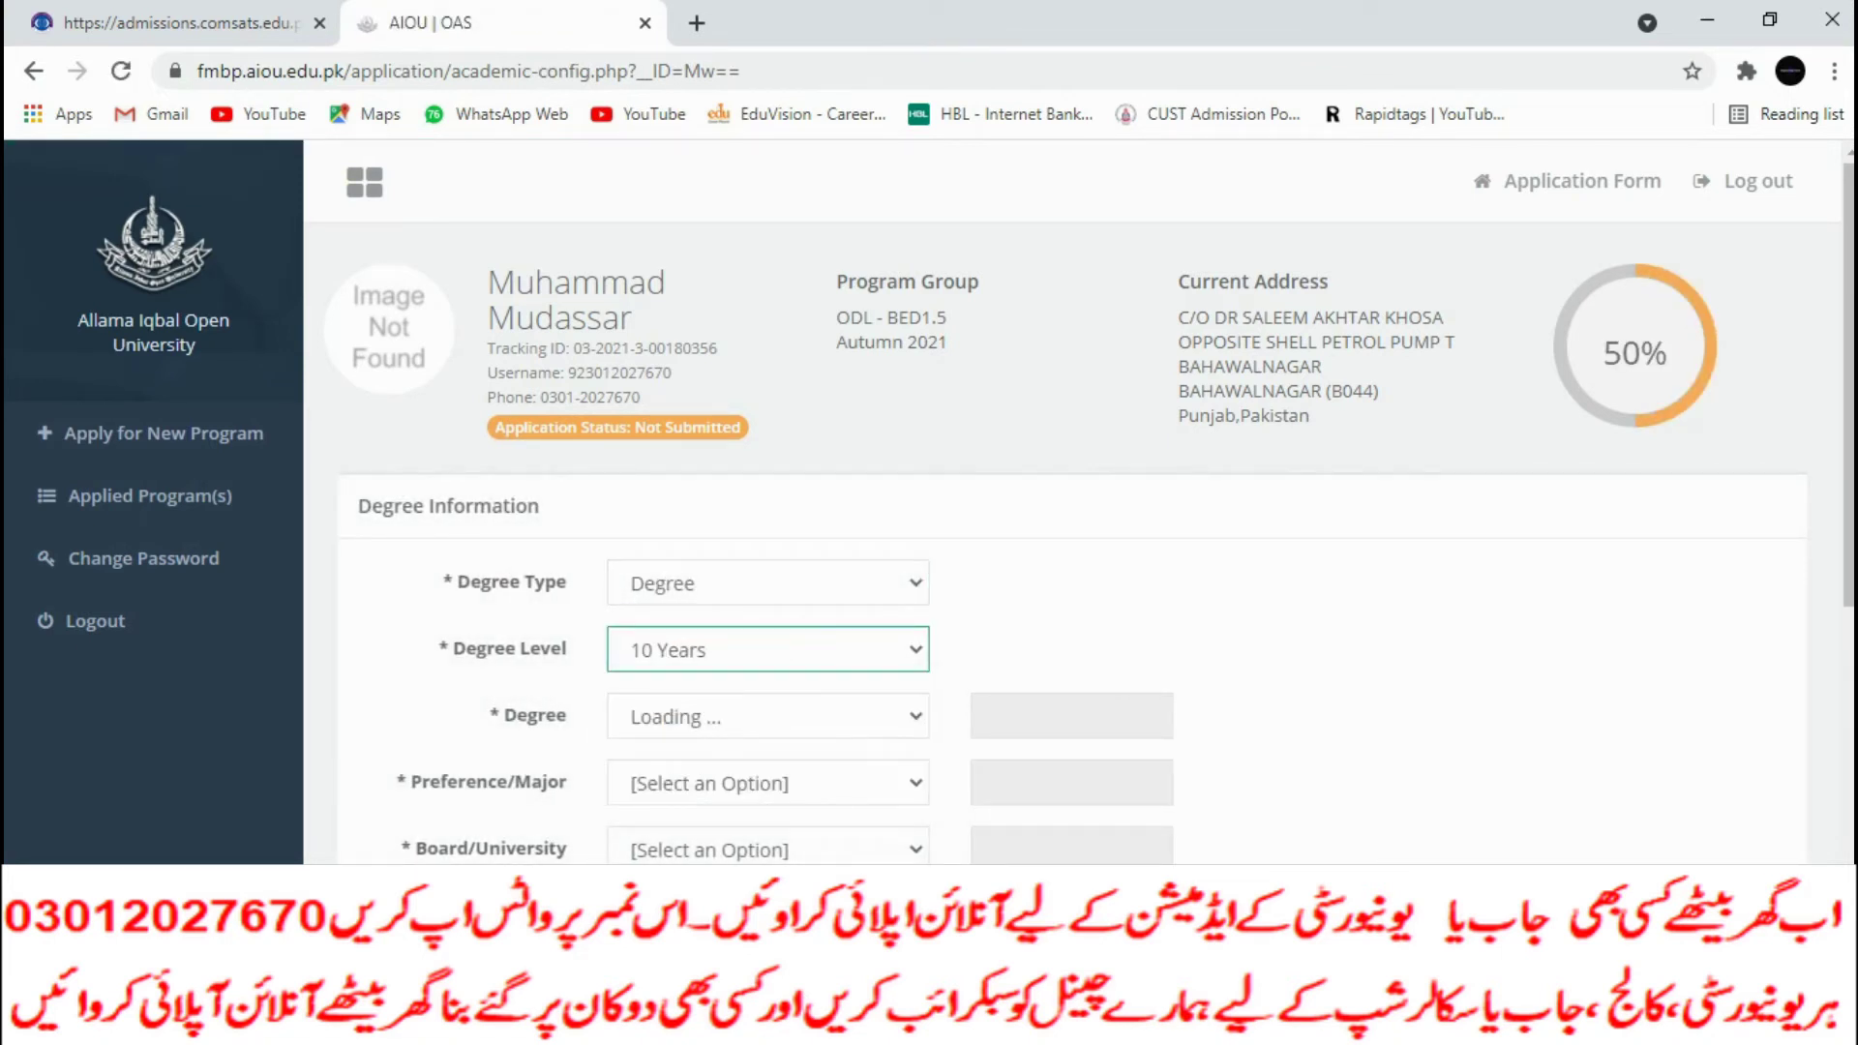
click(770, 716)
click(658, 775)
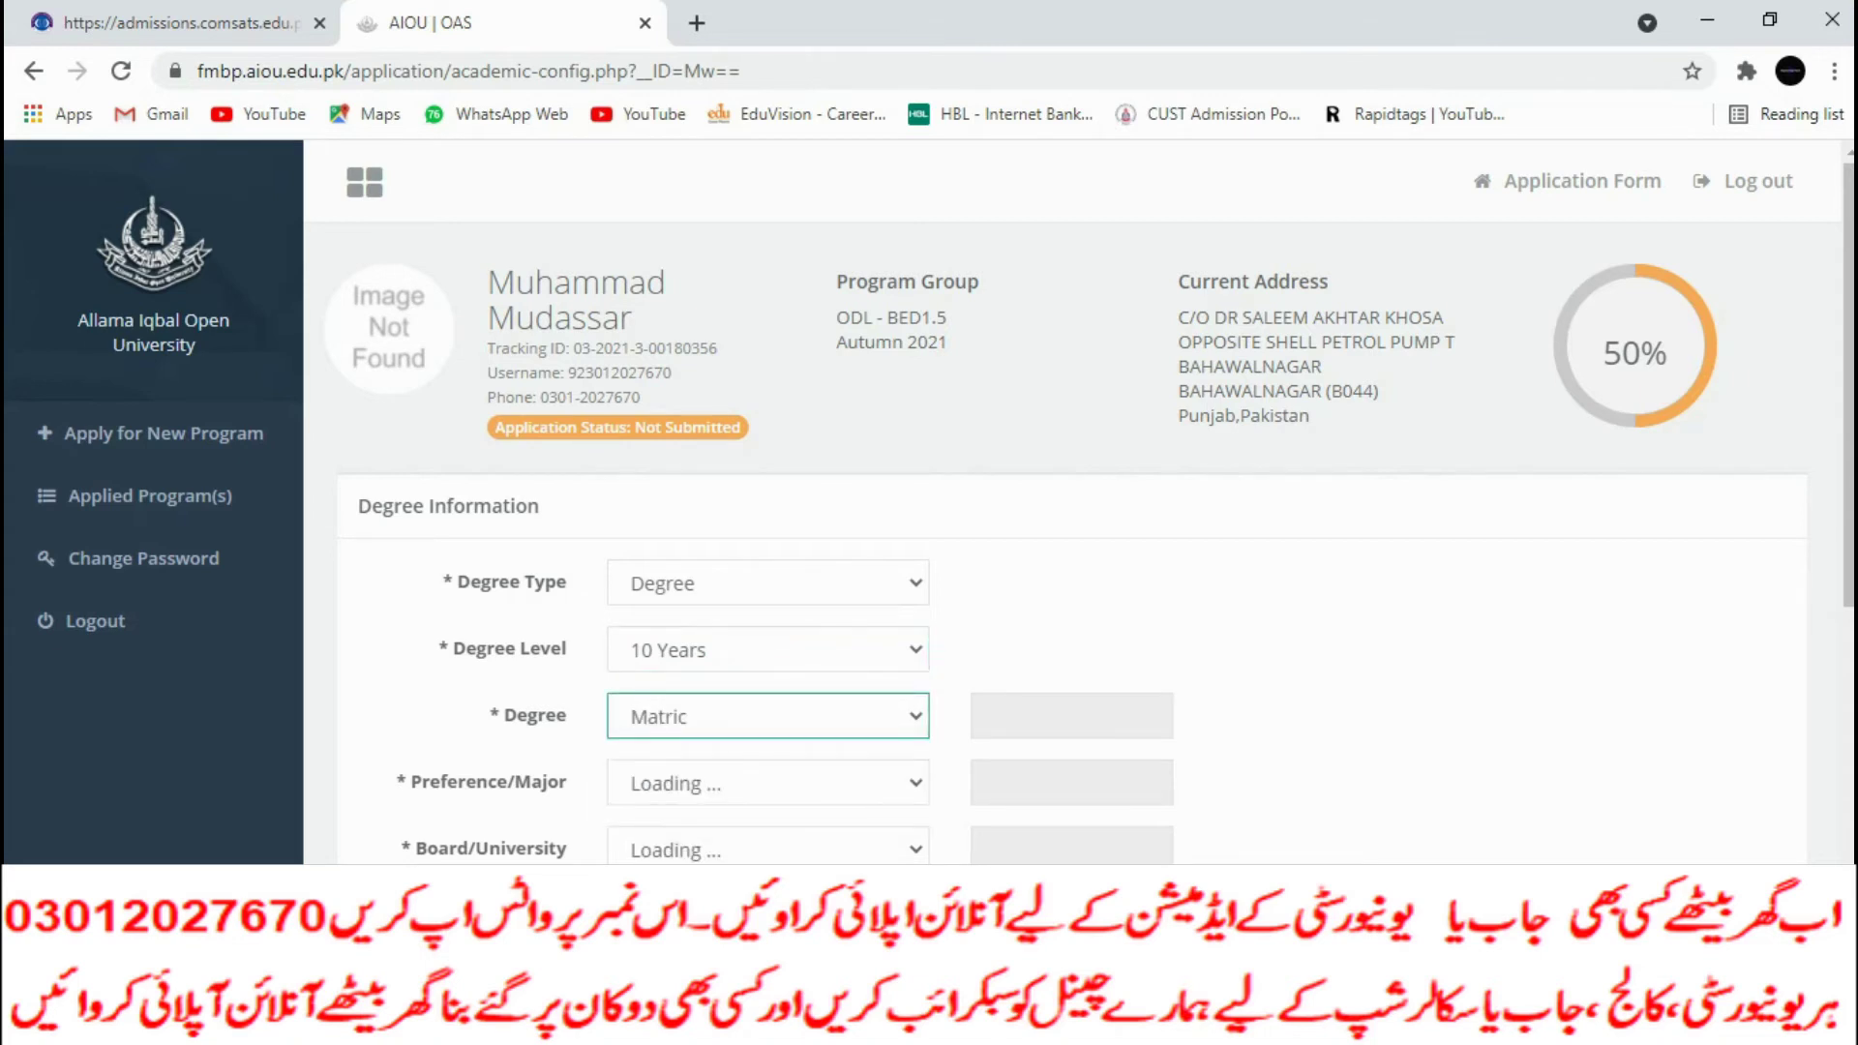
click(769, 783)
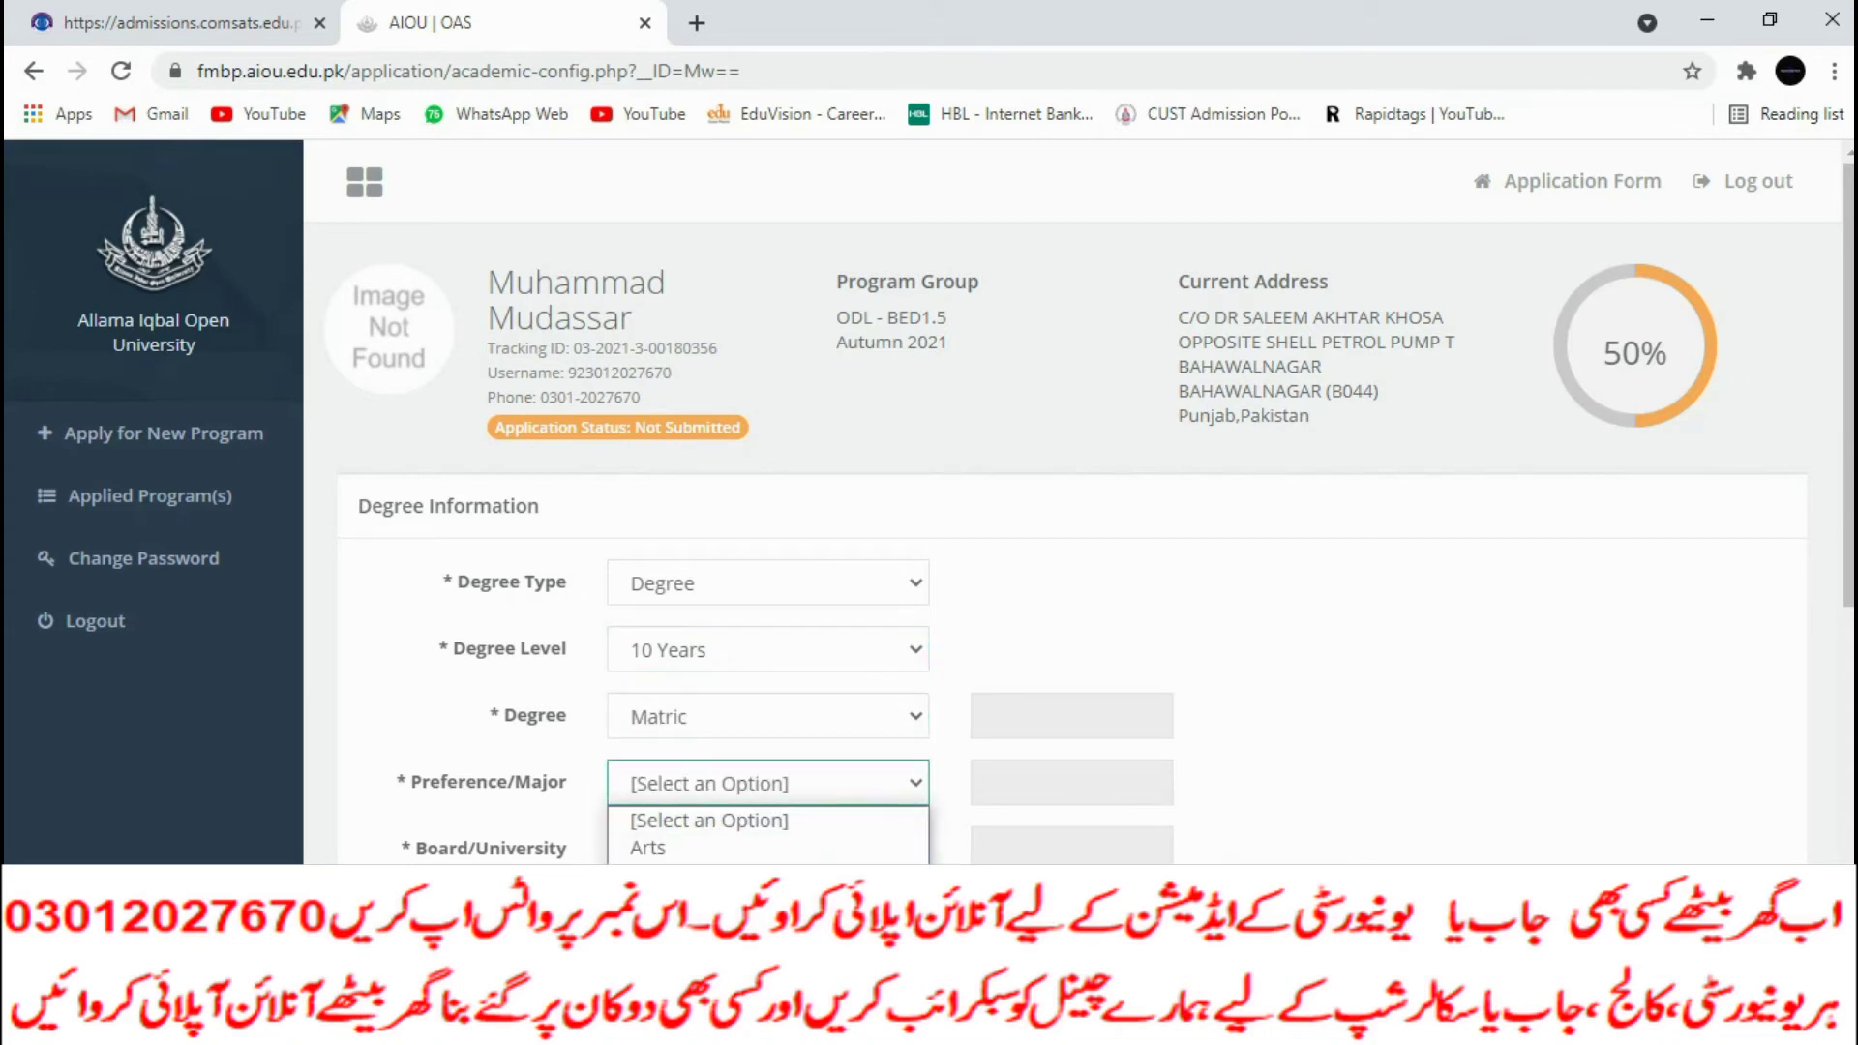
click(658, 874)
Choose board BISE Gujrawala with starting year 2012 and passing year 2014
scroll(929, 484, down, 3)
click(769, 625)
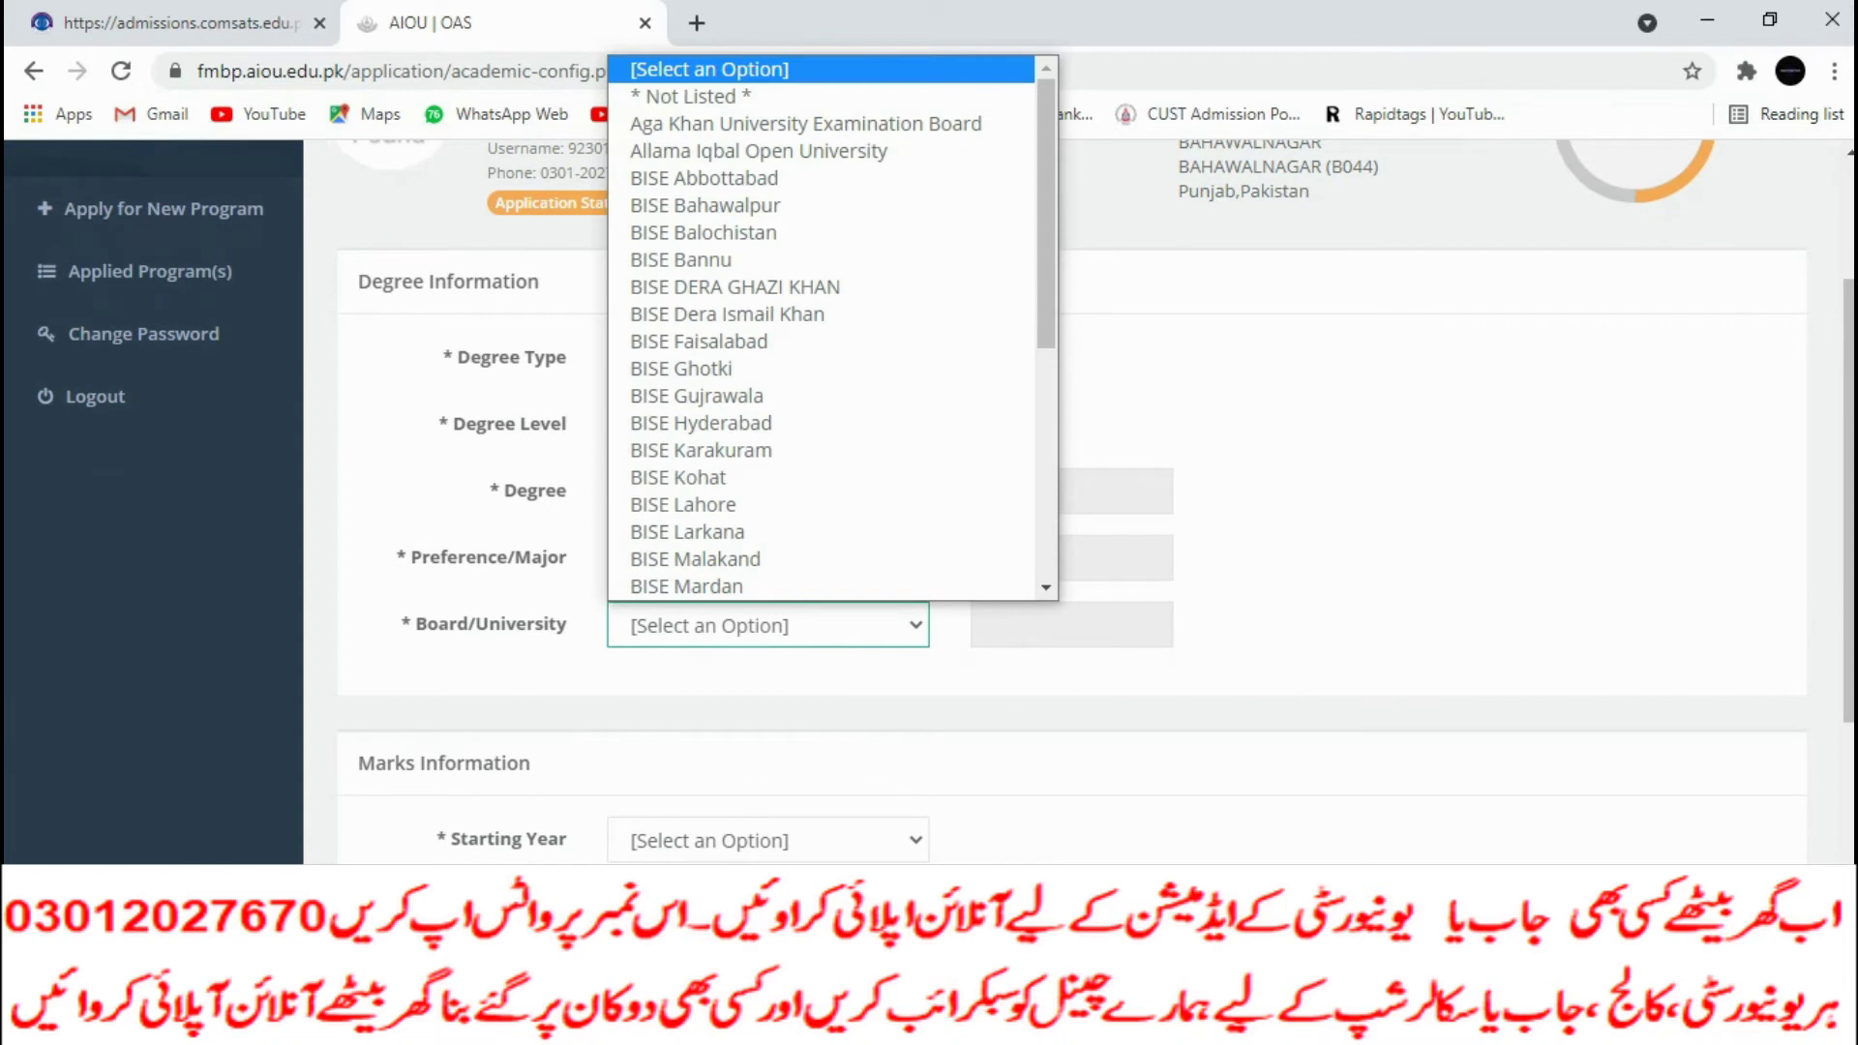
scroll(823, 329, down, 2)
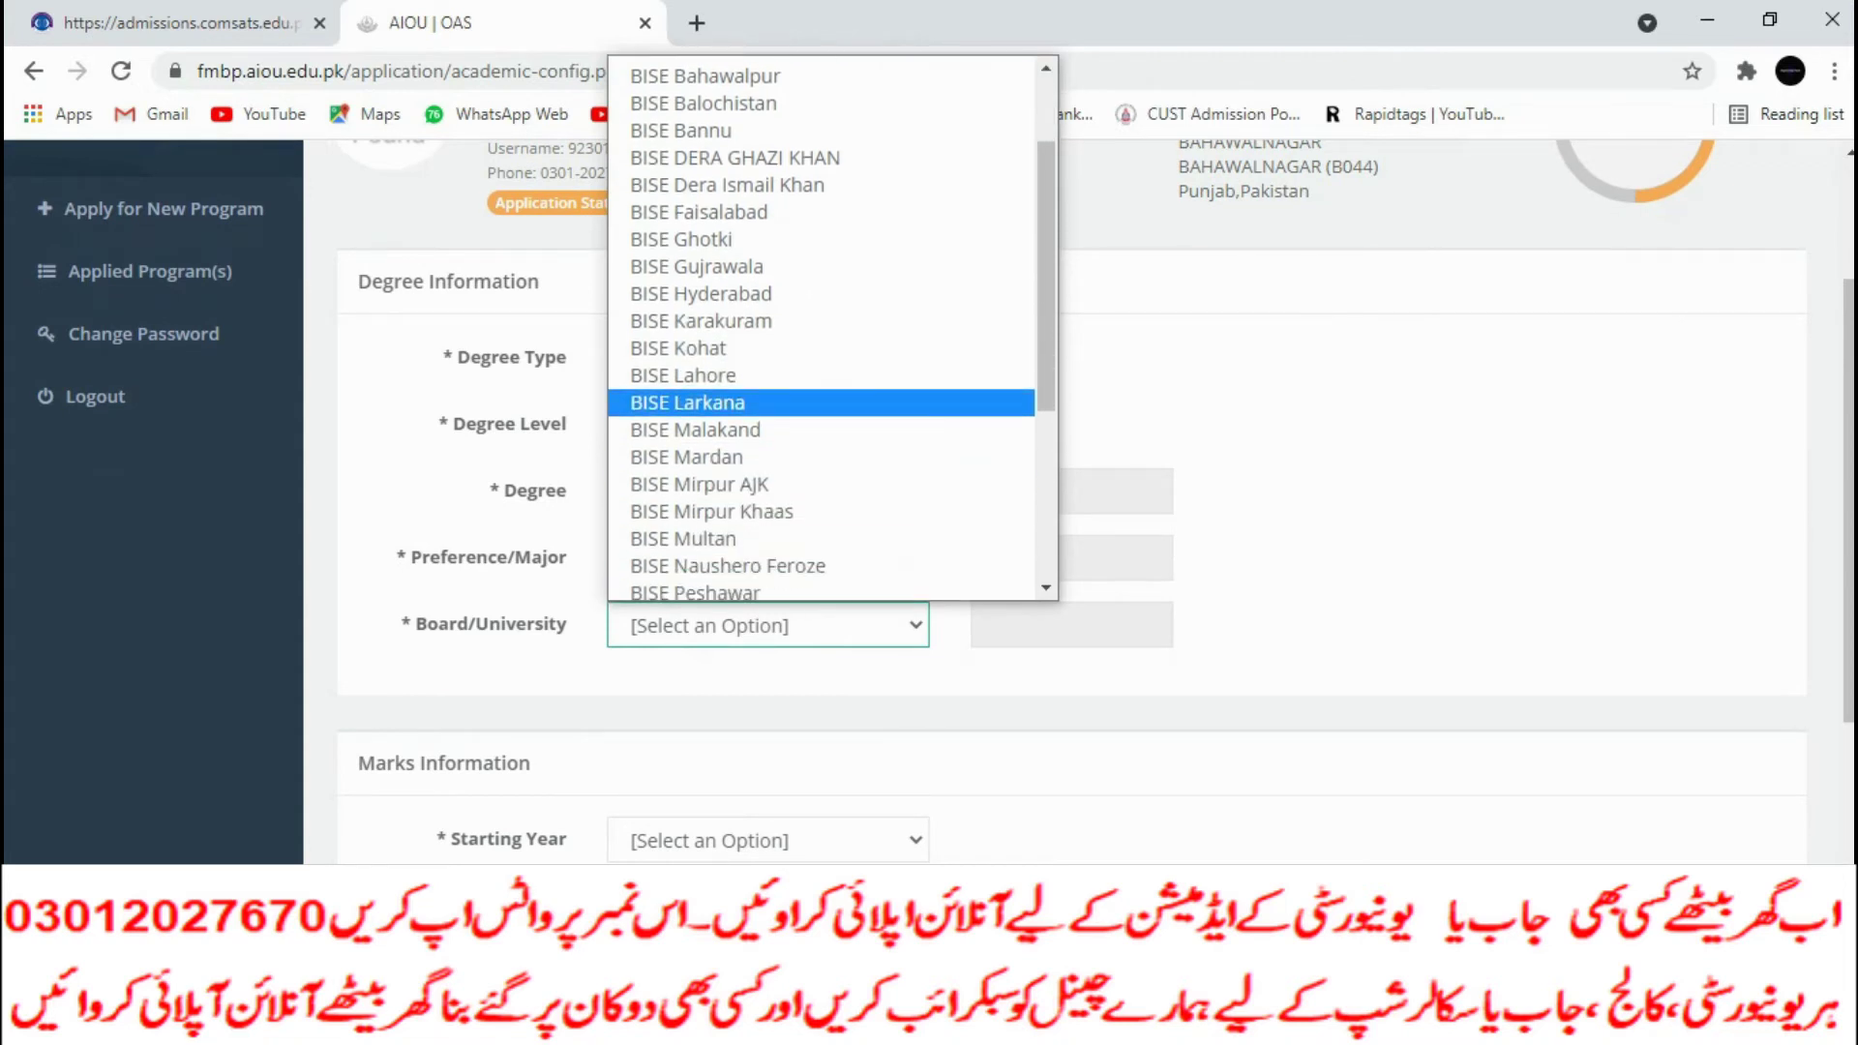
click(697, 267)
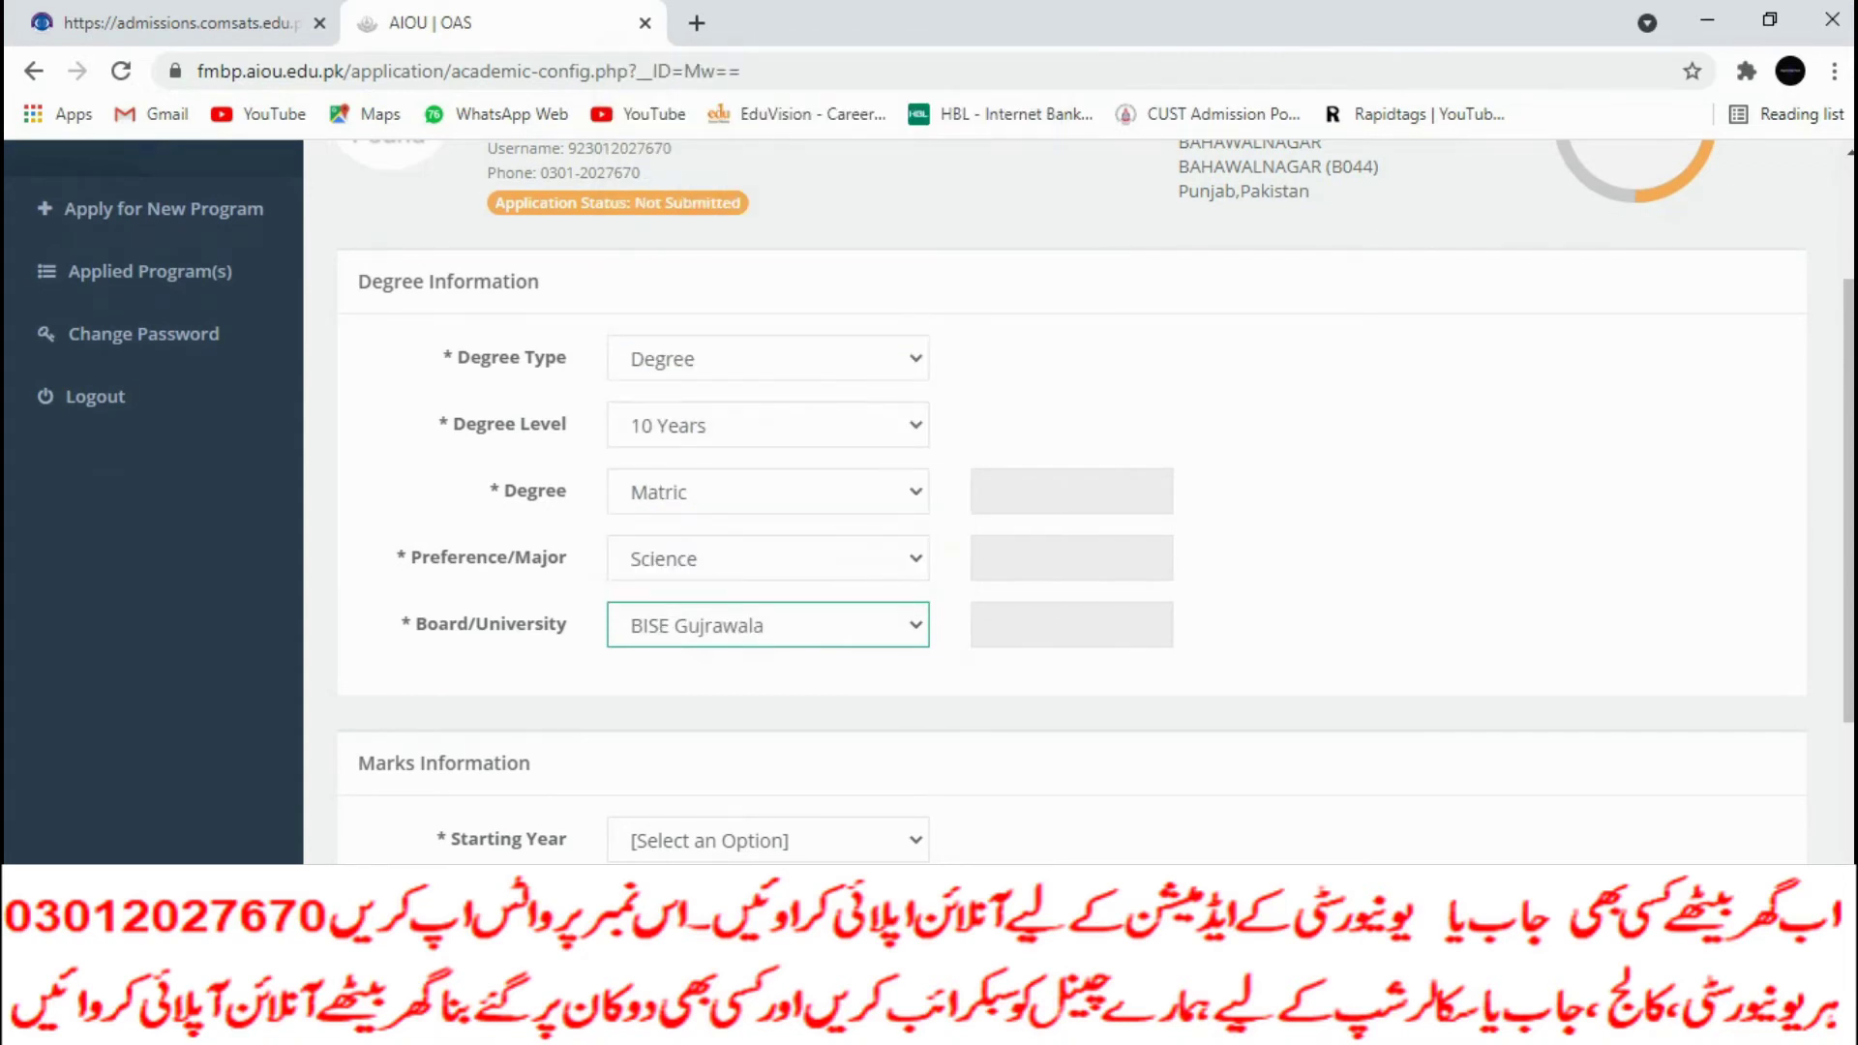
scroll(697, 267, down, 3)
click(767, 563)
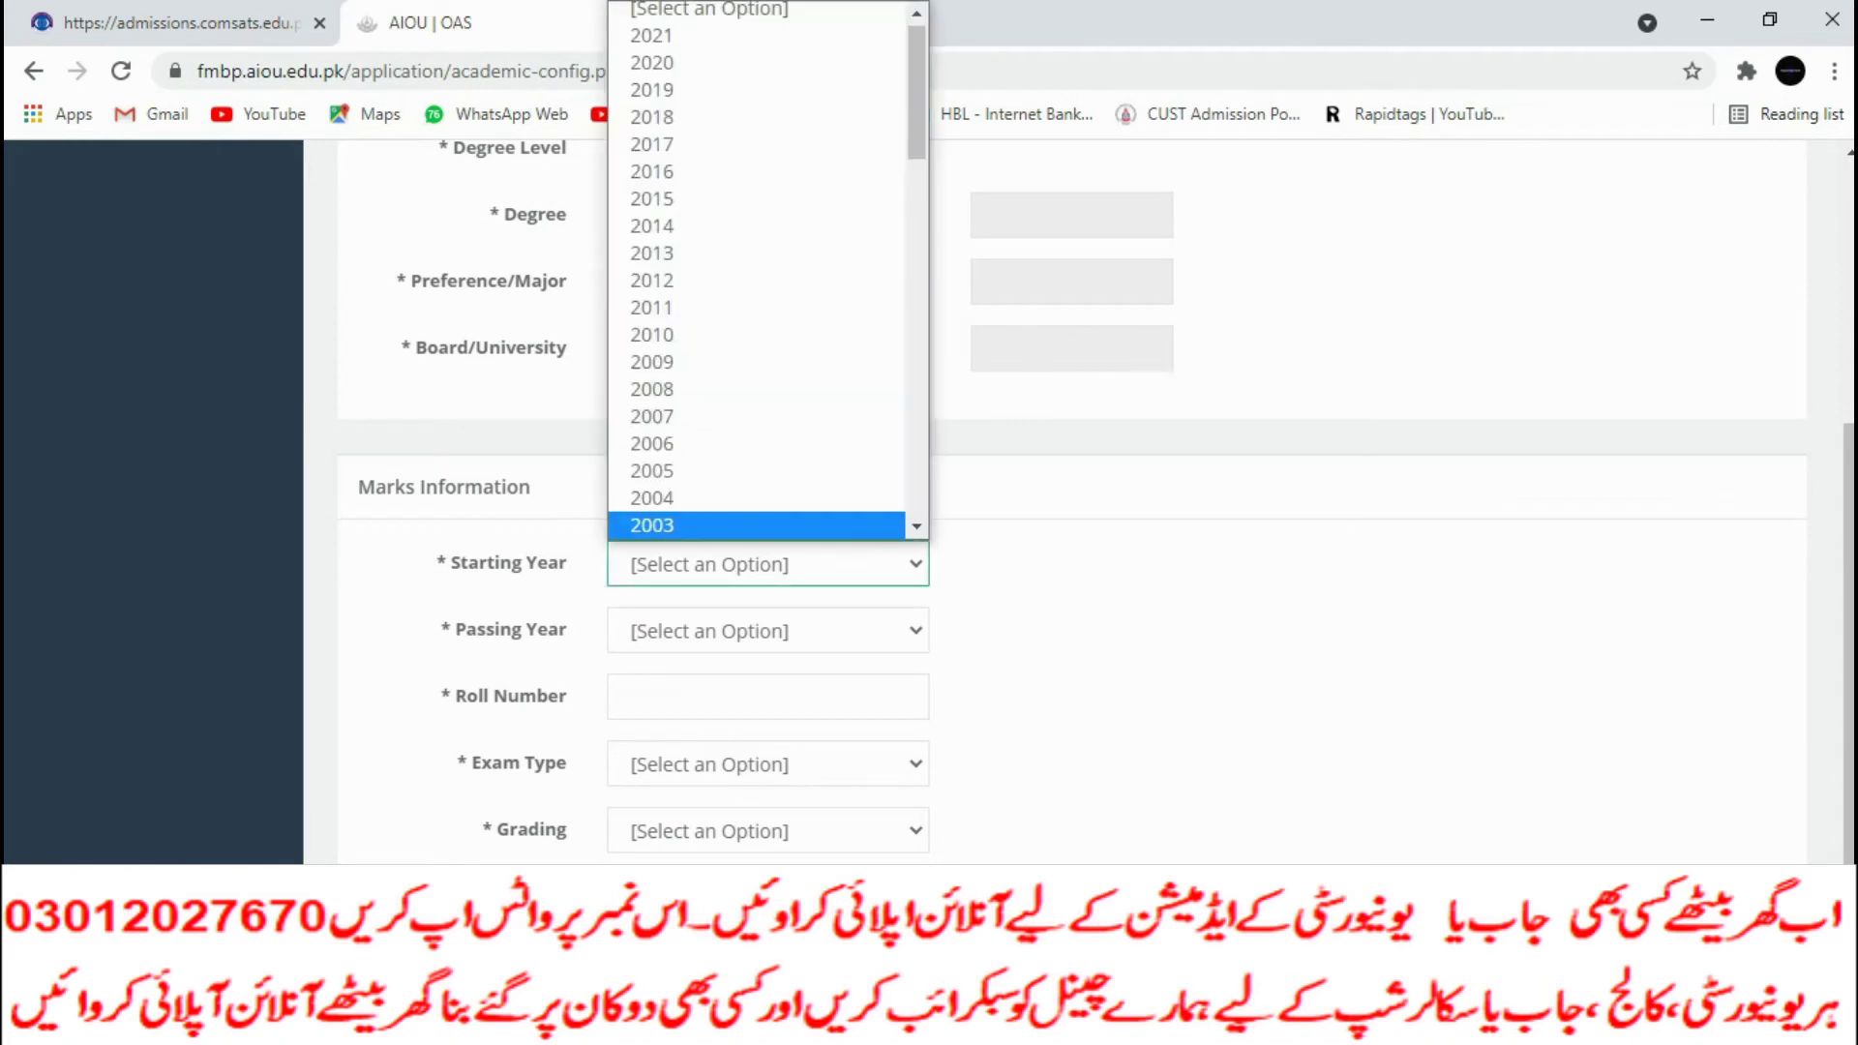
click(736, 281)
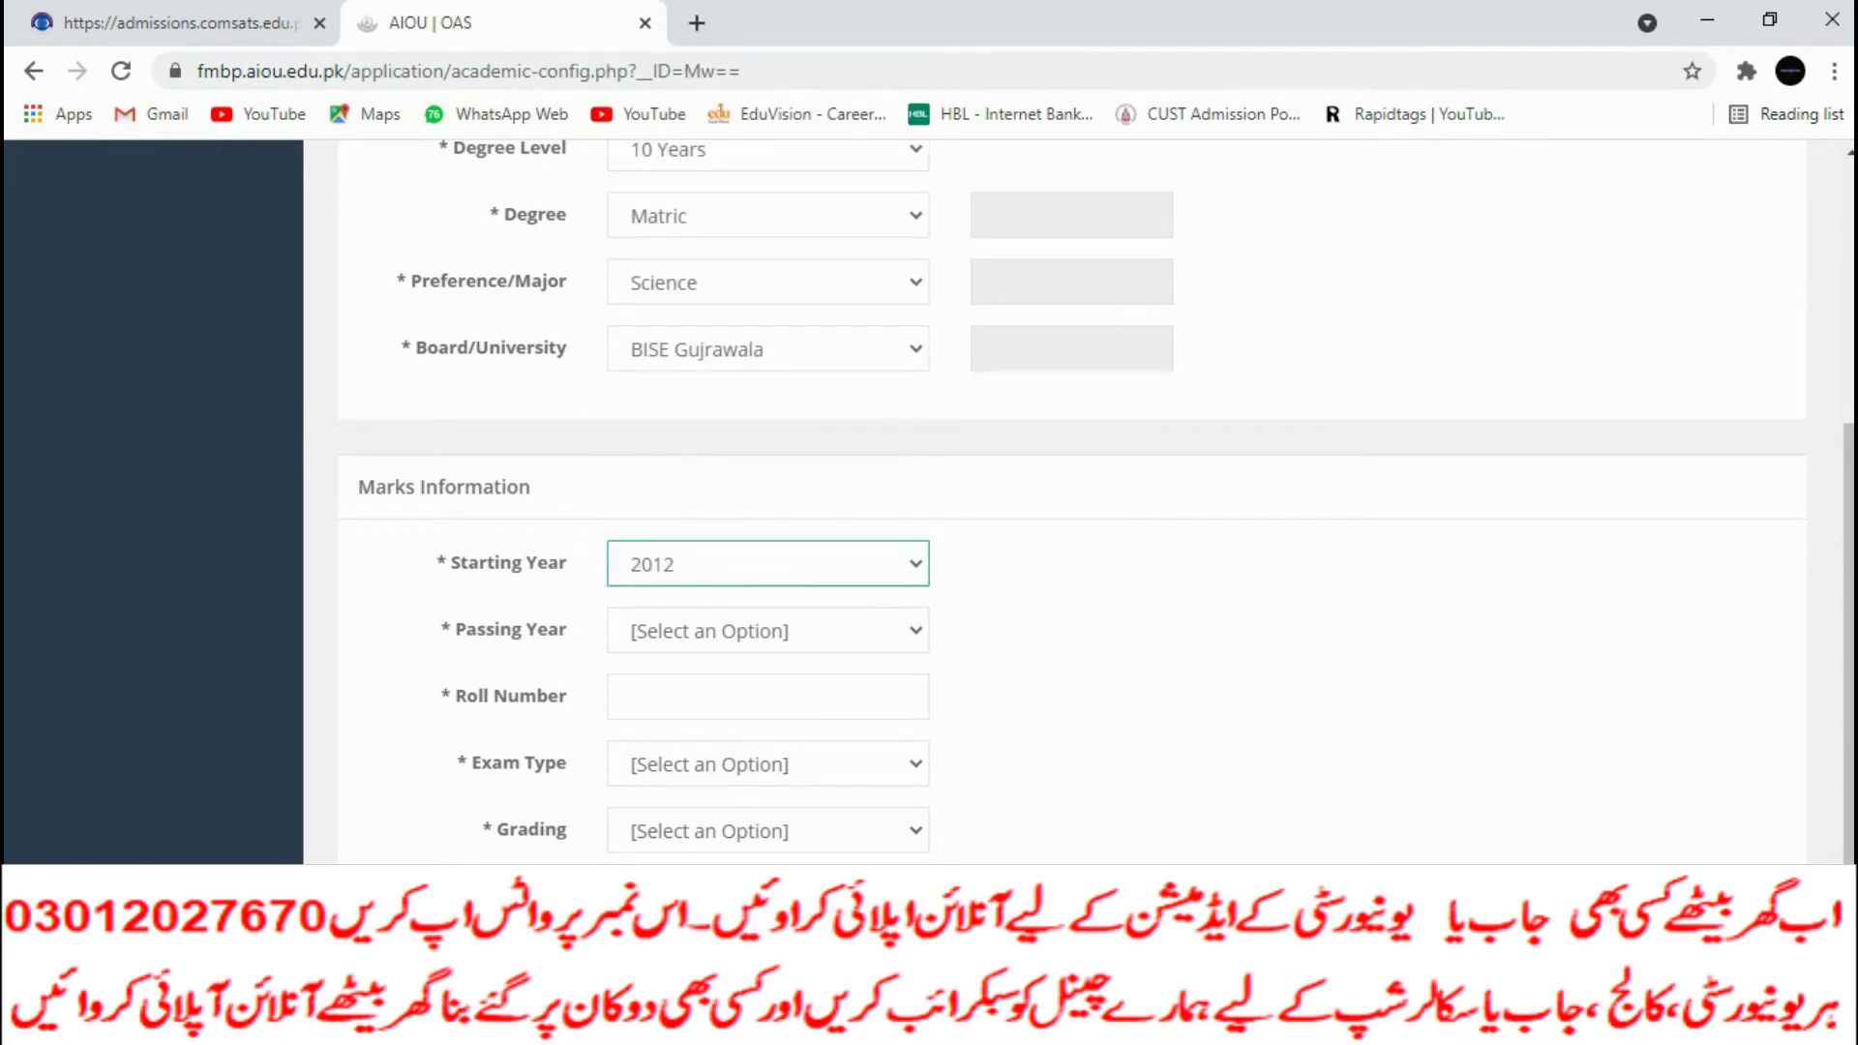
click(767, 630)
click(745, 293)
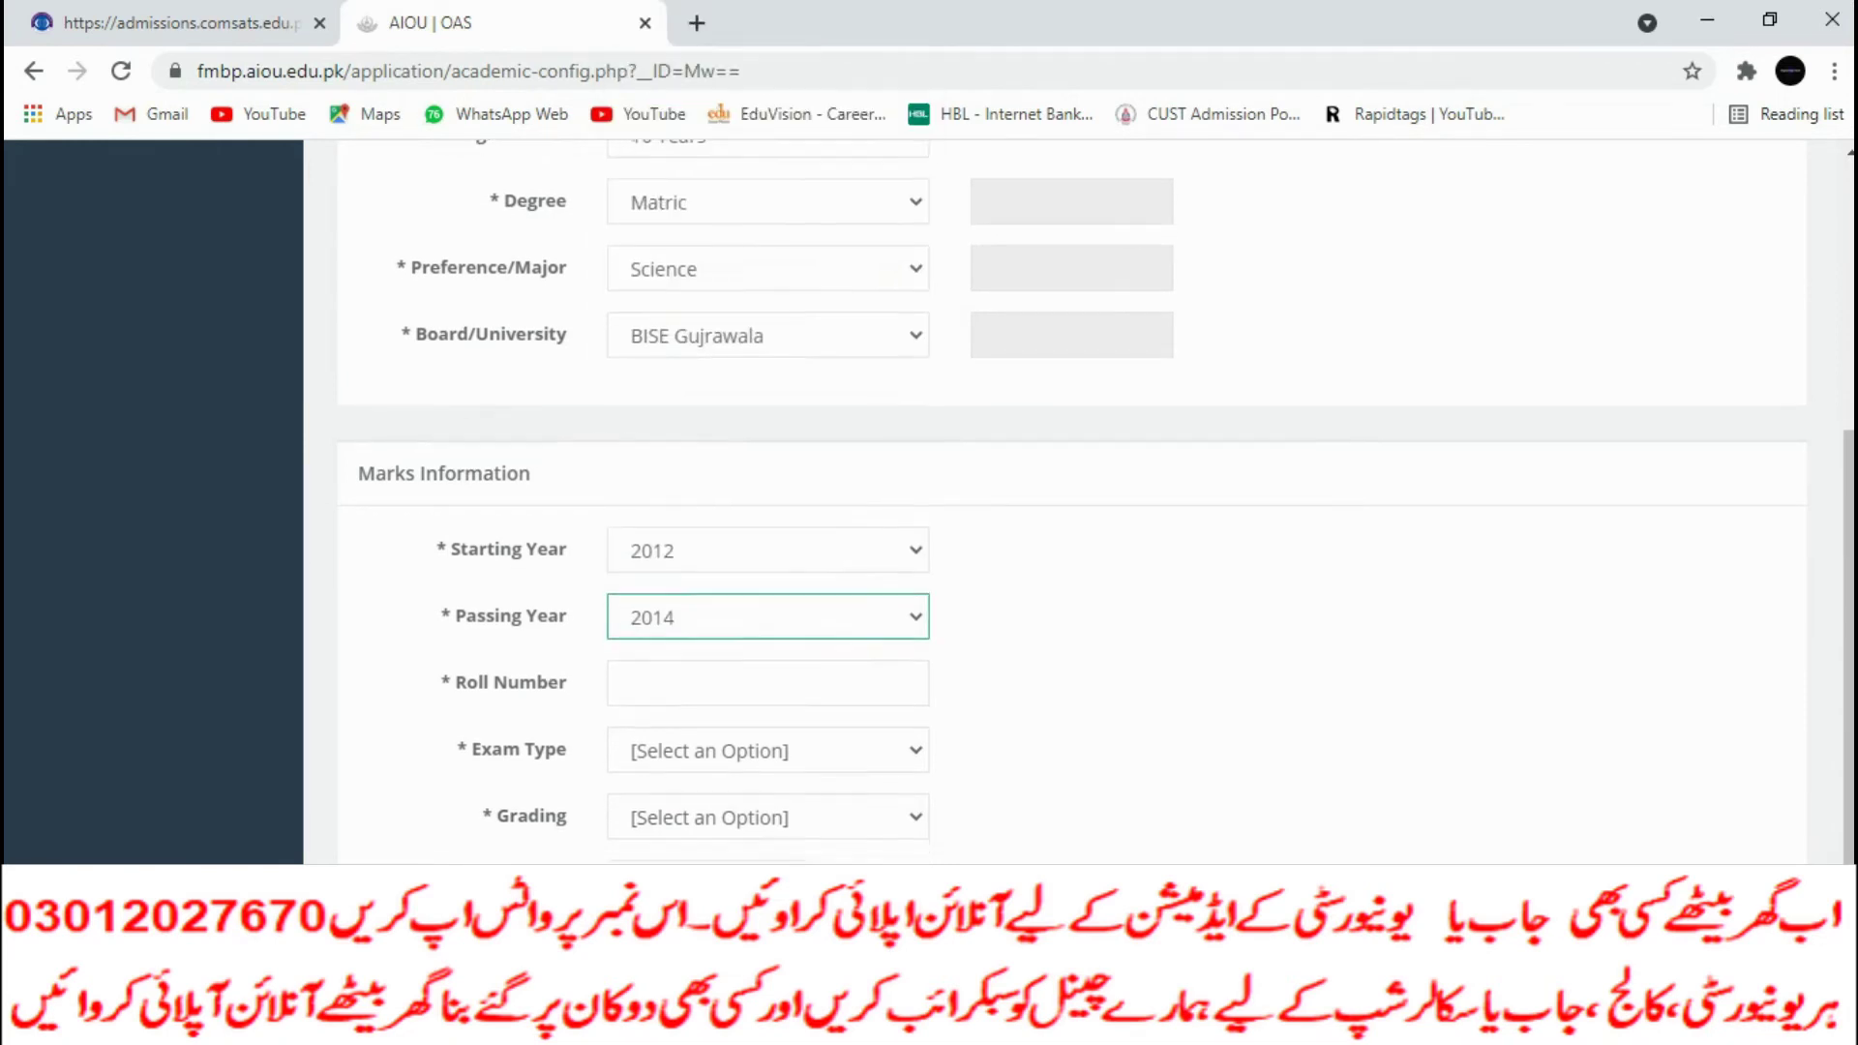
scroll(768, 581, down, 2)
Fill in the roll number, set exam type Annual and grading by Marks
click(767, 504)
click(678, 610)
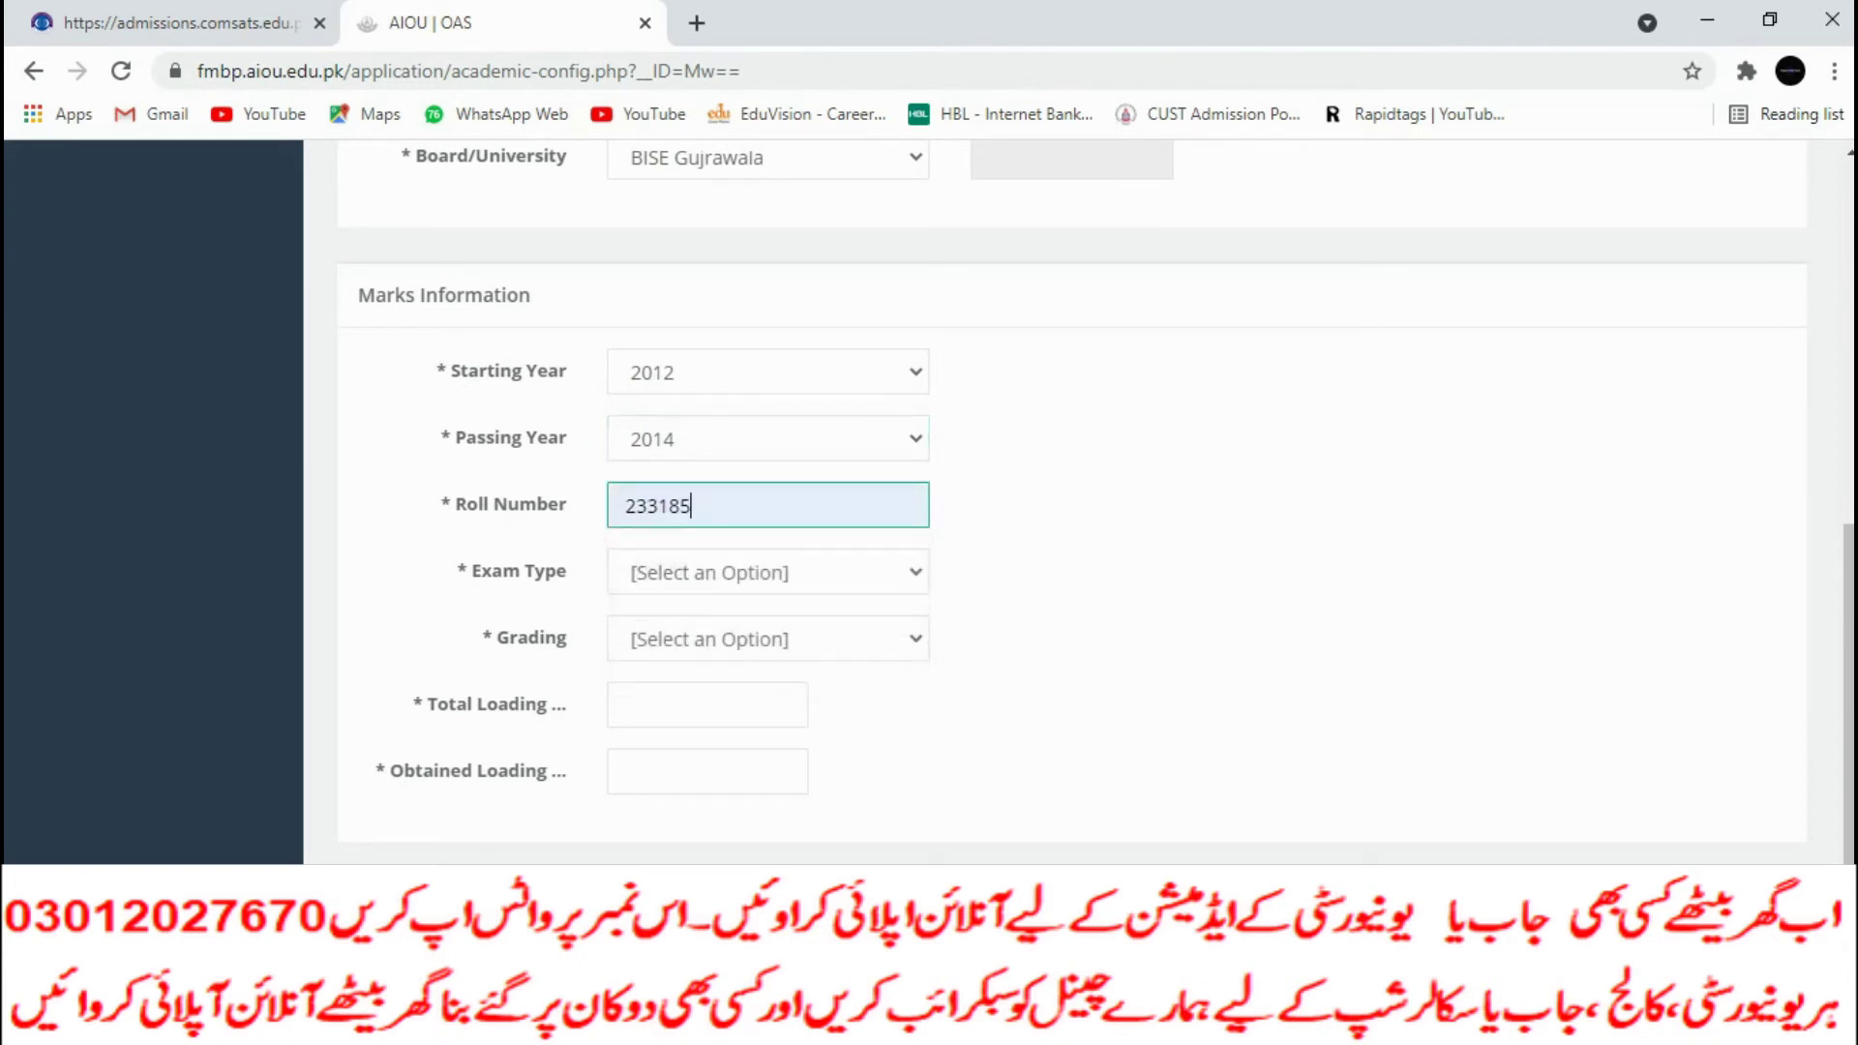
click(768, 572)
click(668, 630)
click(768, 639)
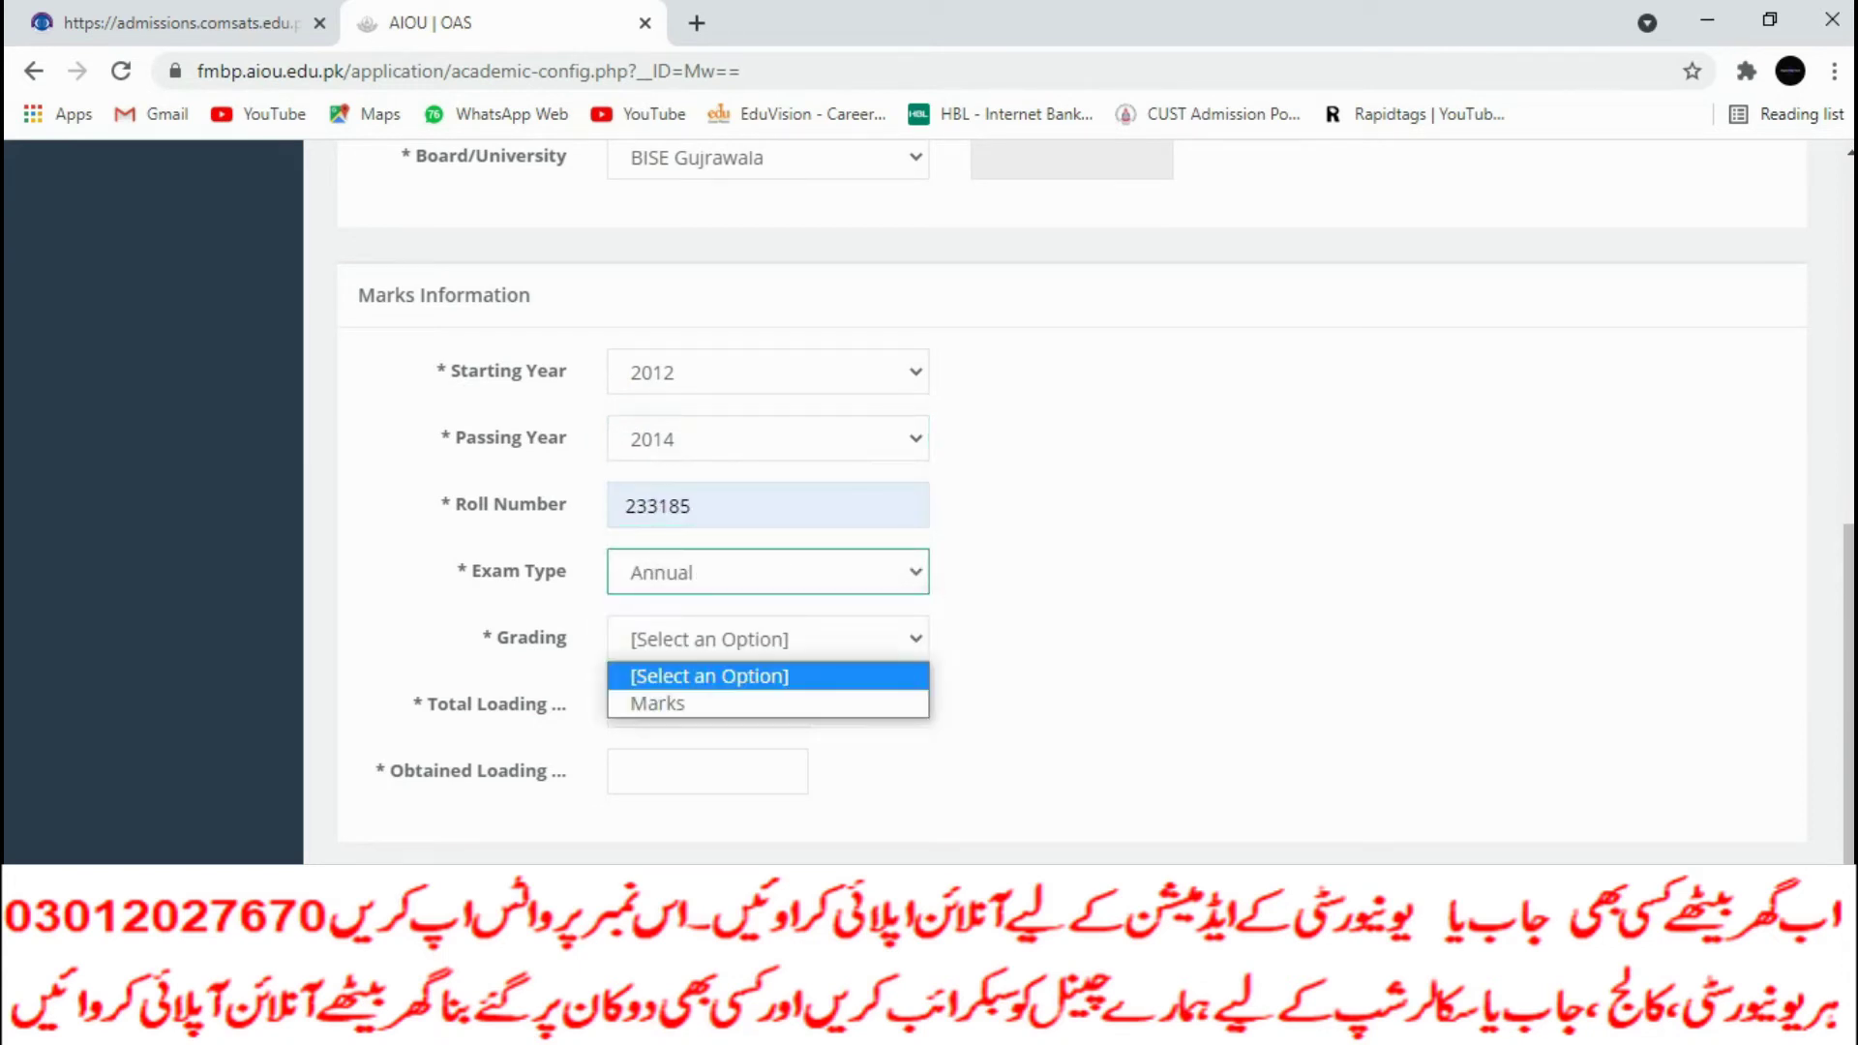
click(658, 704)
Enter 1100 total marks and 710 obtained marks, then save the Matric record
key(Down)
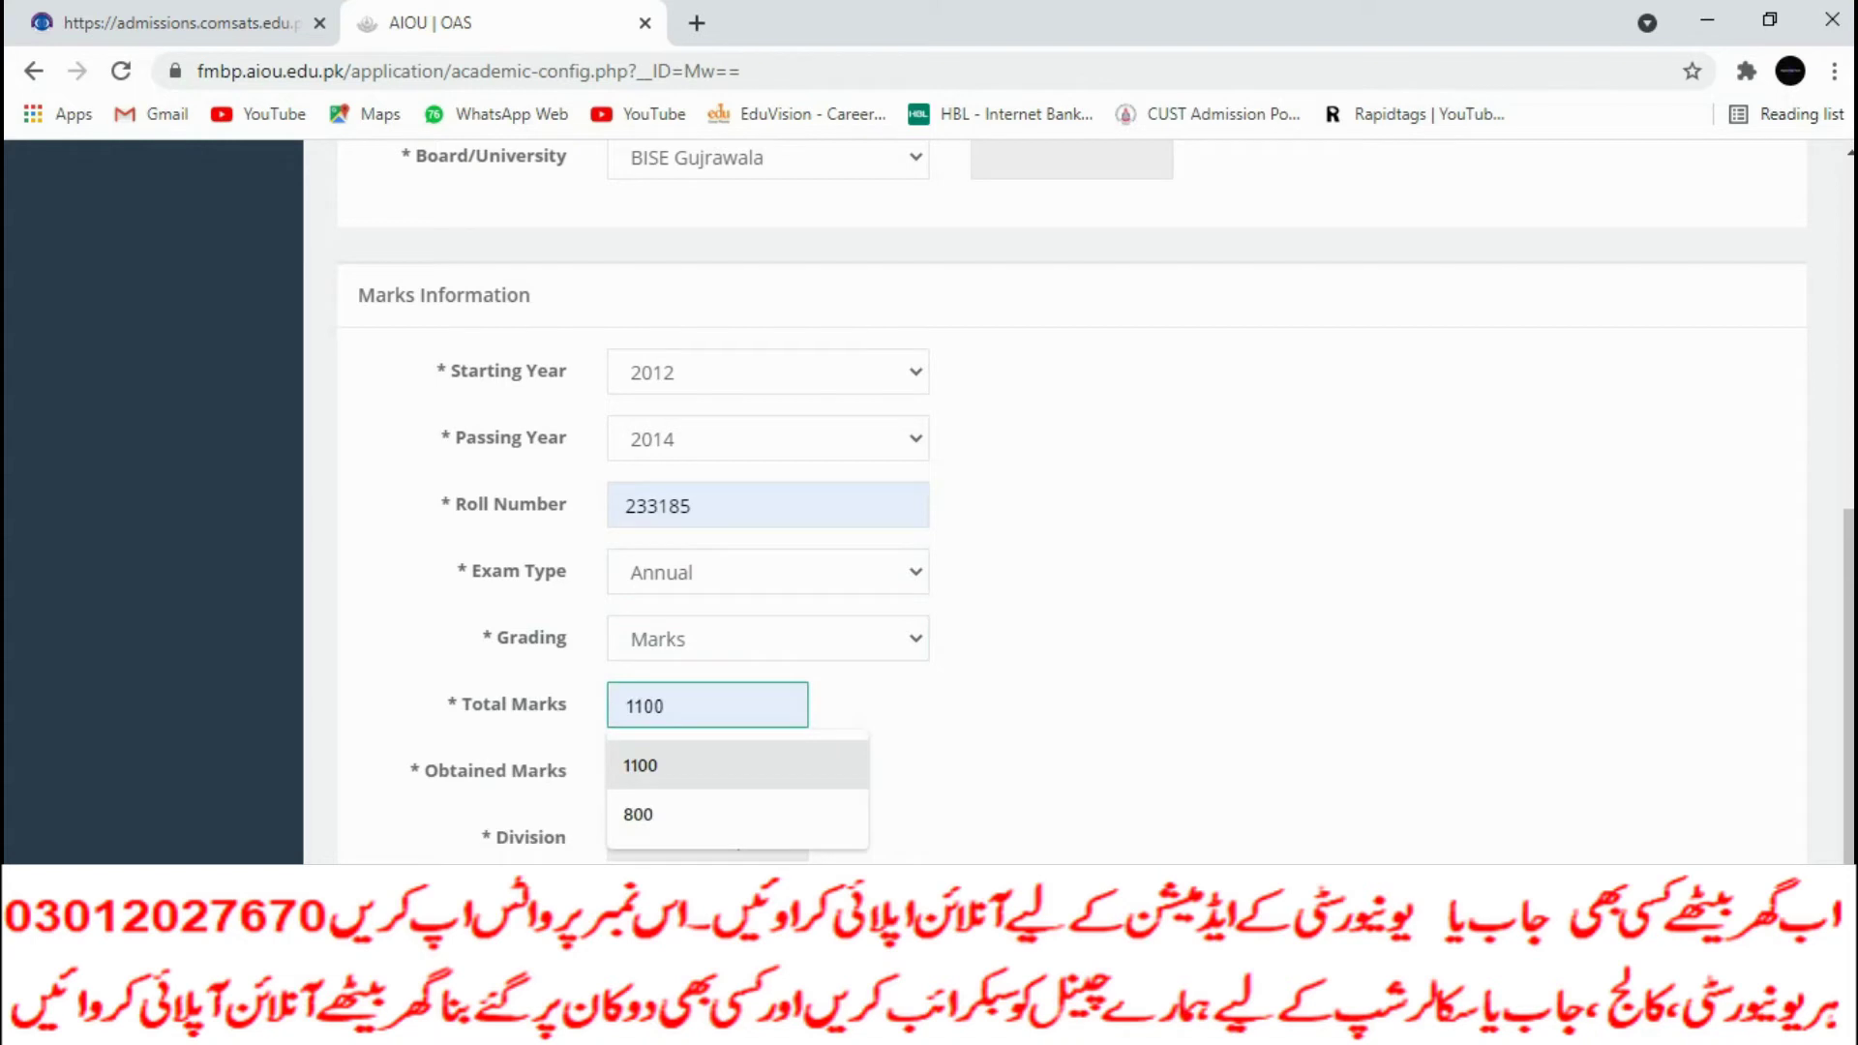
key(Return)
key(Tab)
text(710)
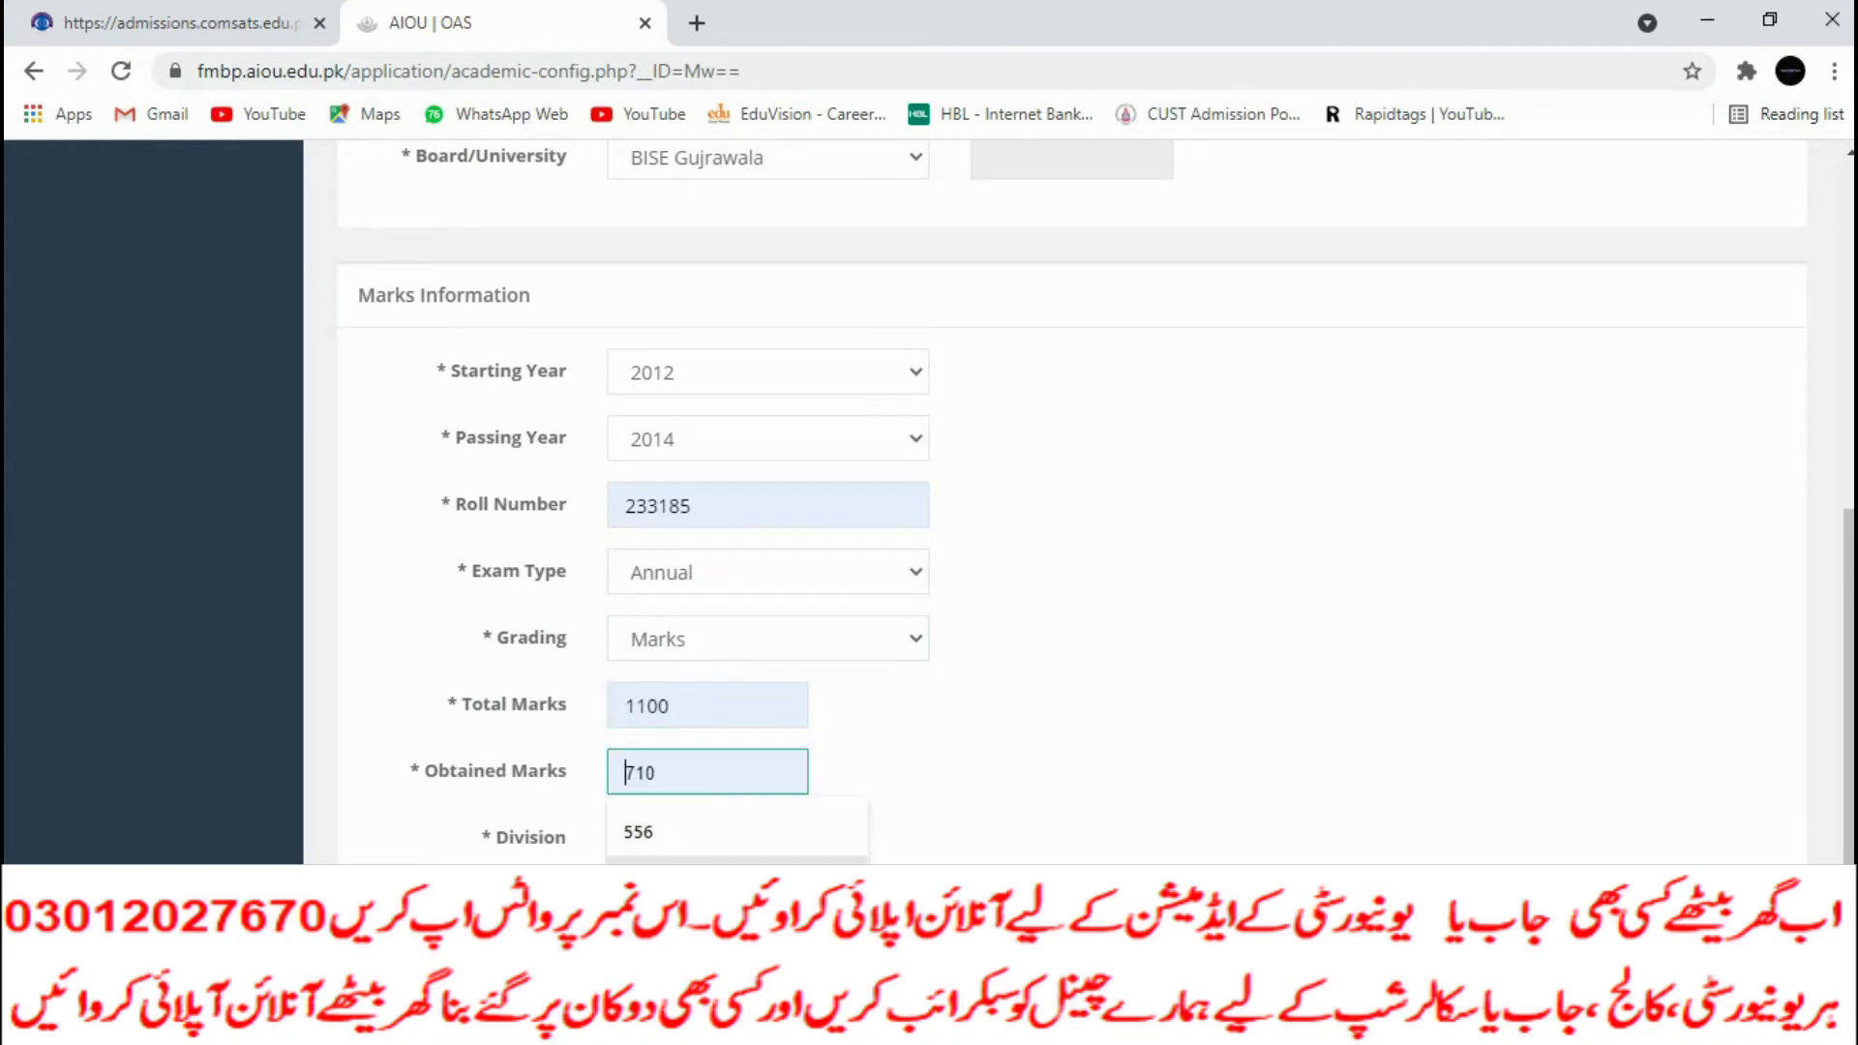
key(Escape)
scroll(1095, 502, down, 1)
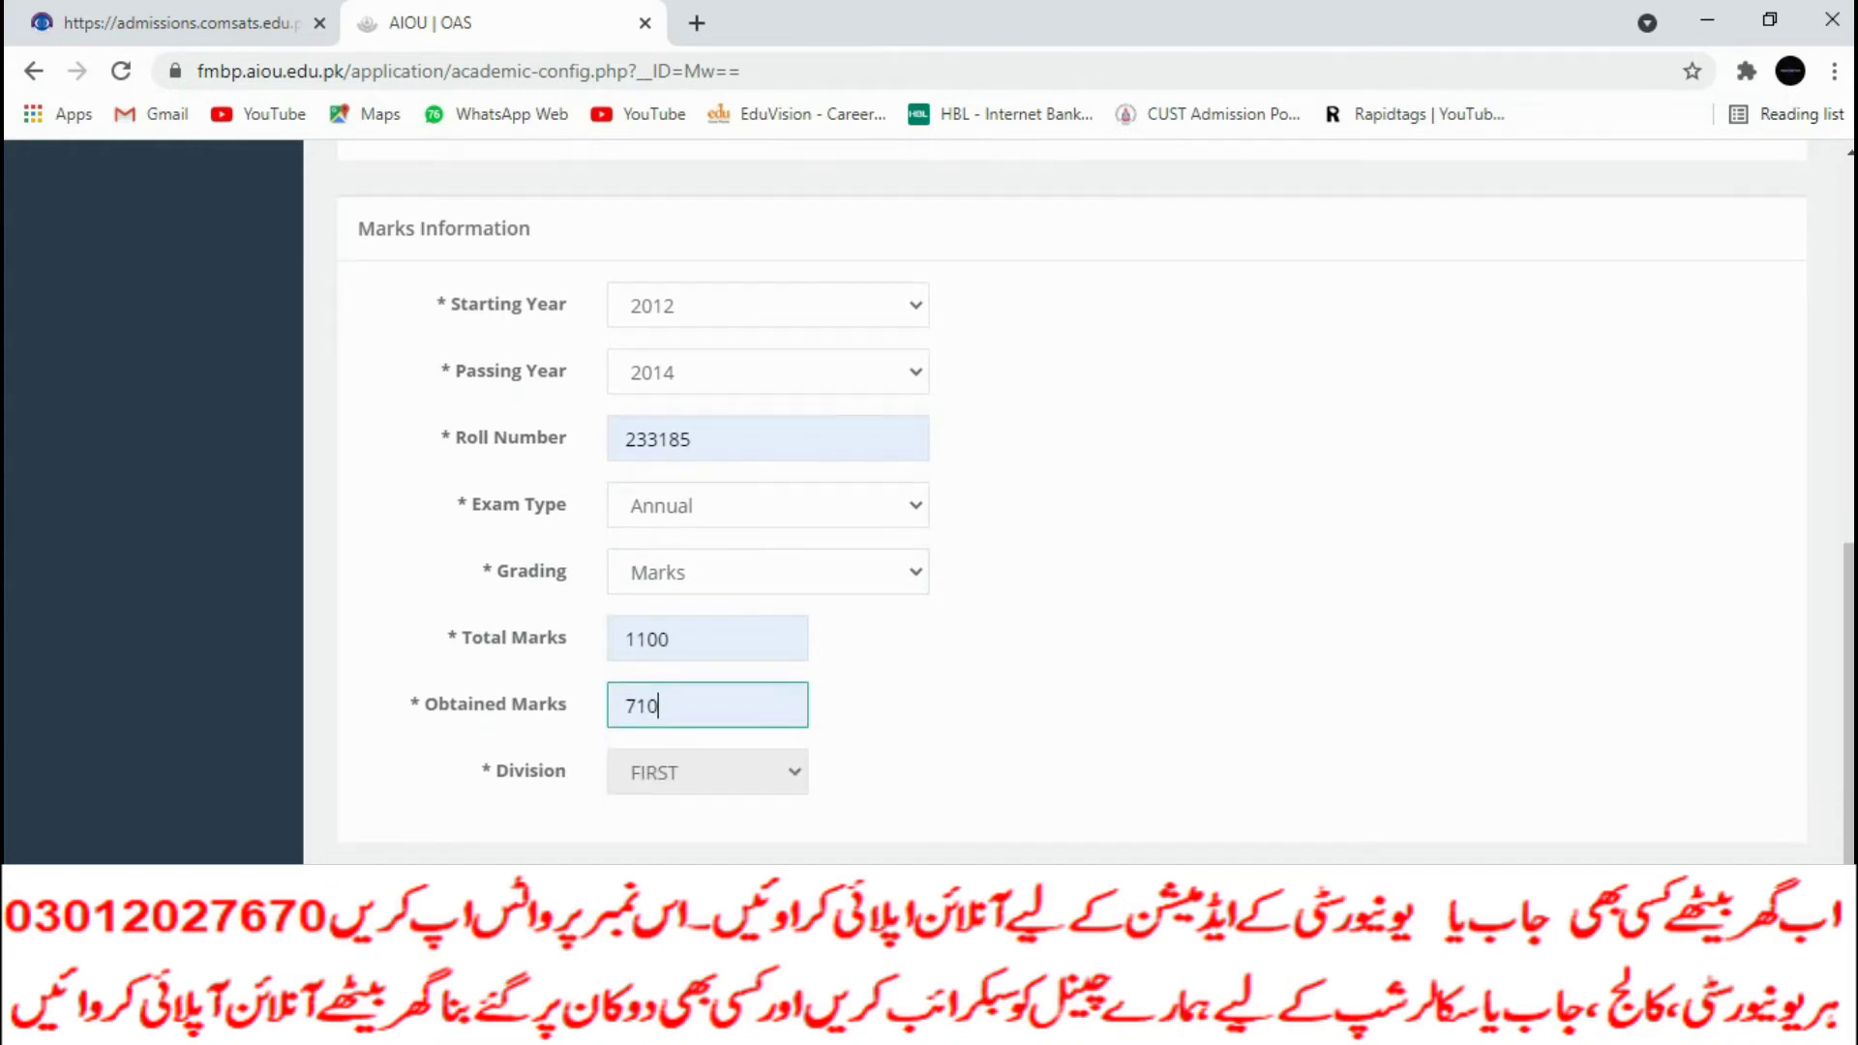
key(Tab)
key(Return)
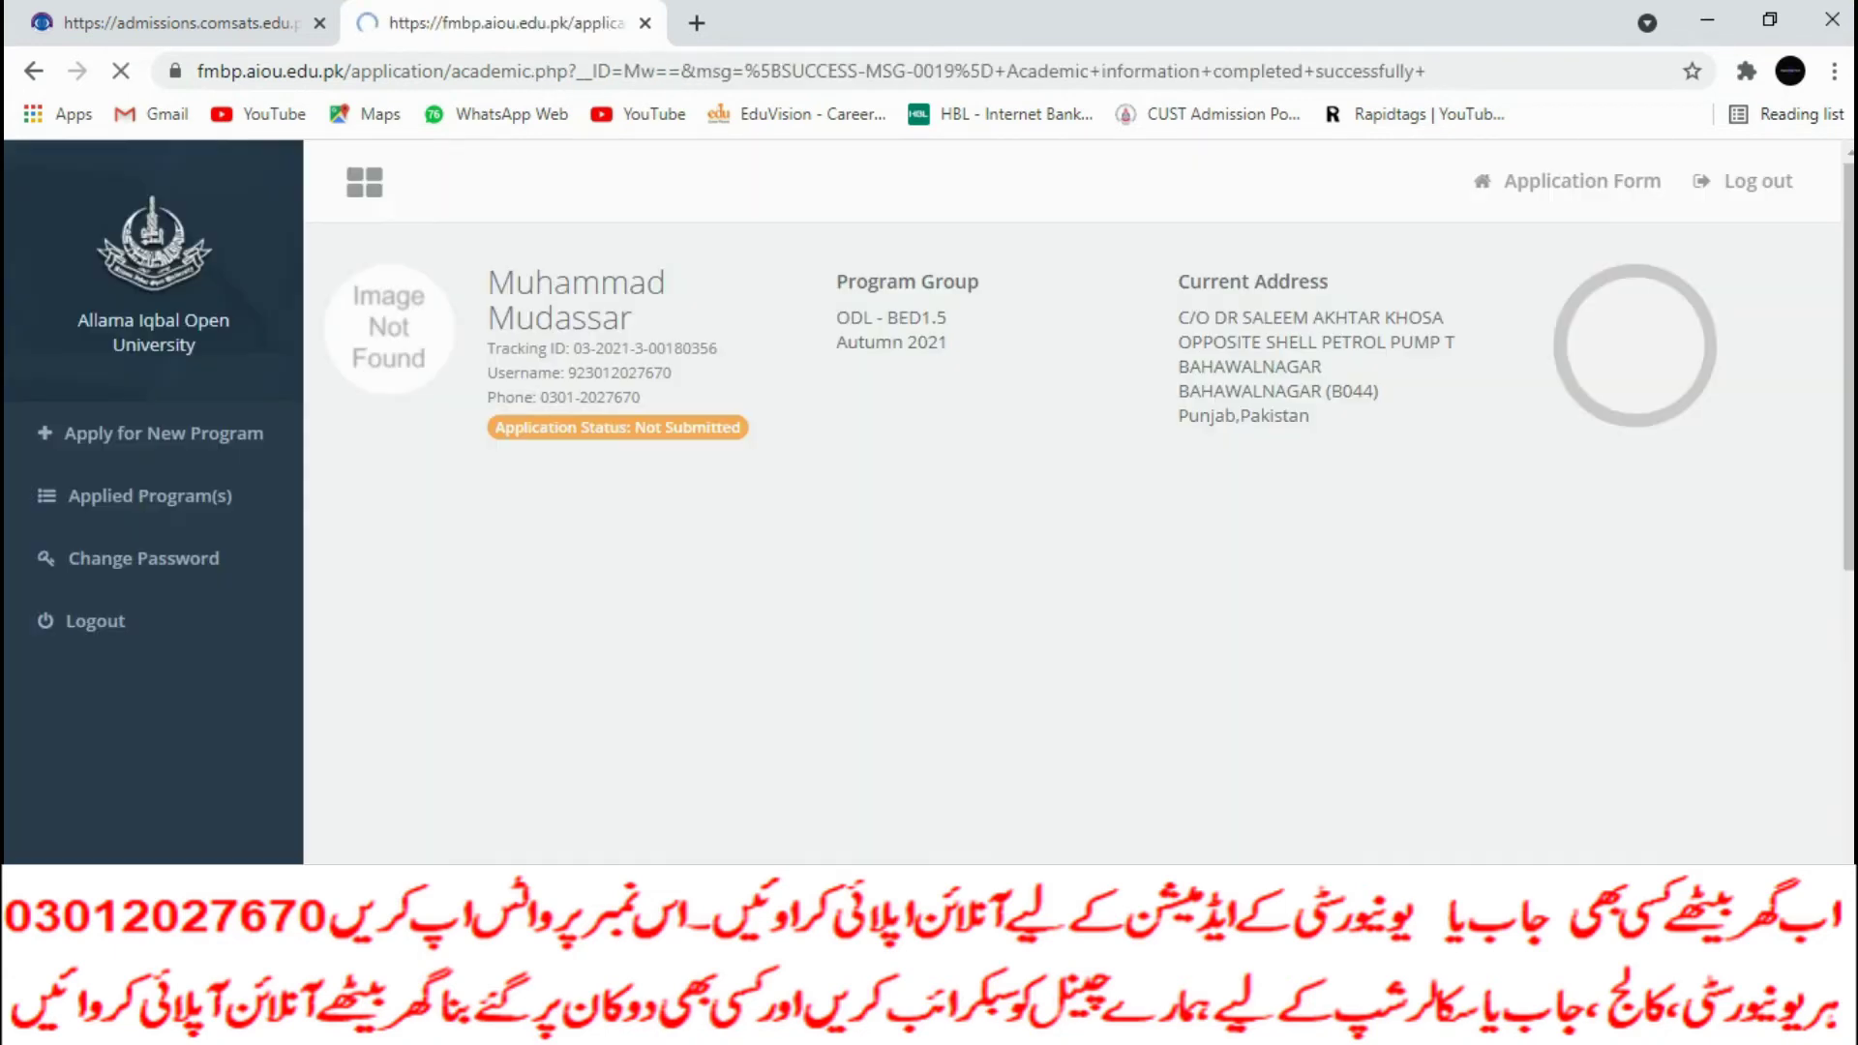
Check the Matric entry in the 10 Years table and reload a blank Degree Information form
scroll(1074, 502, down, 8)
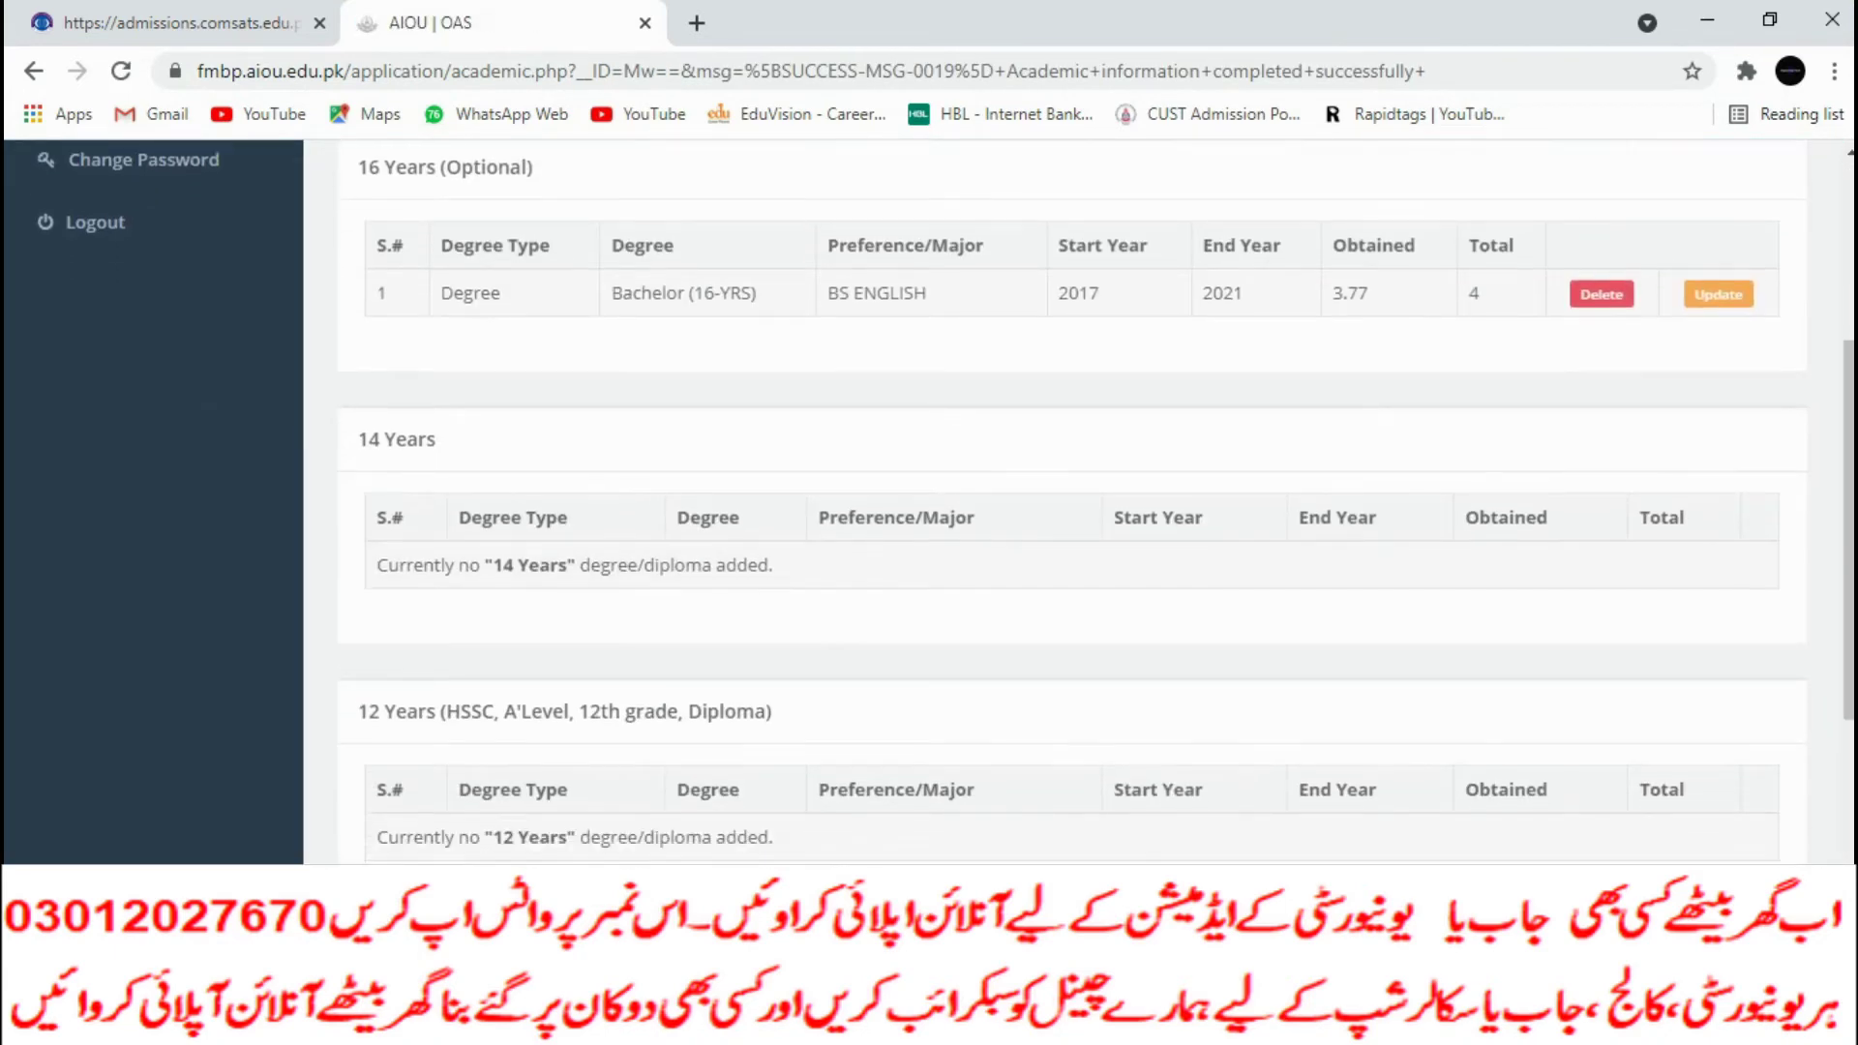
scroll(1074, 502, up, 2)
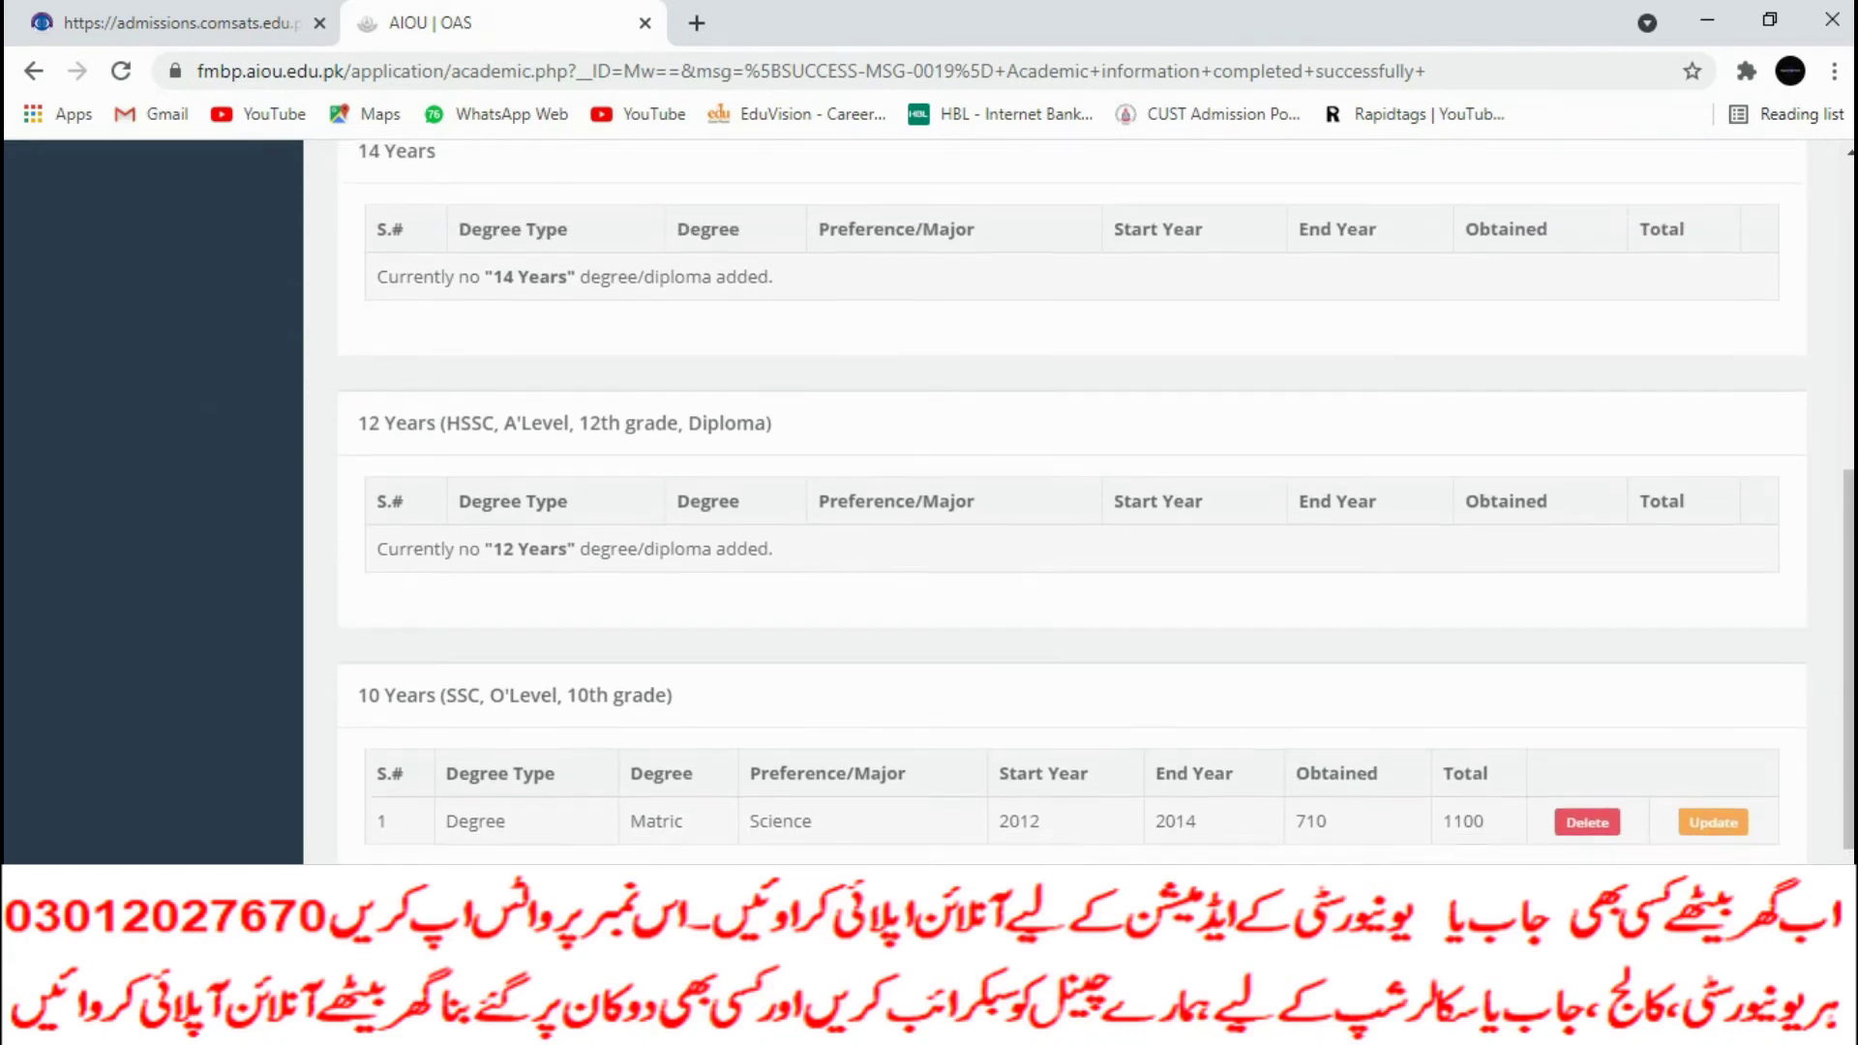
scroll(1074, 503, down, 3)
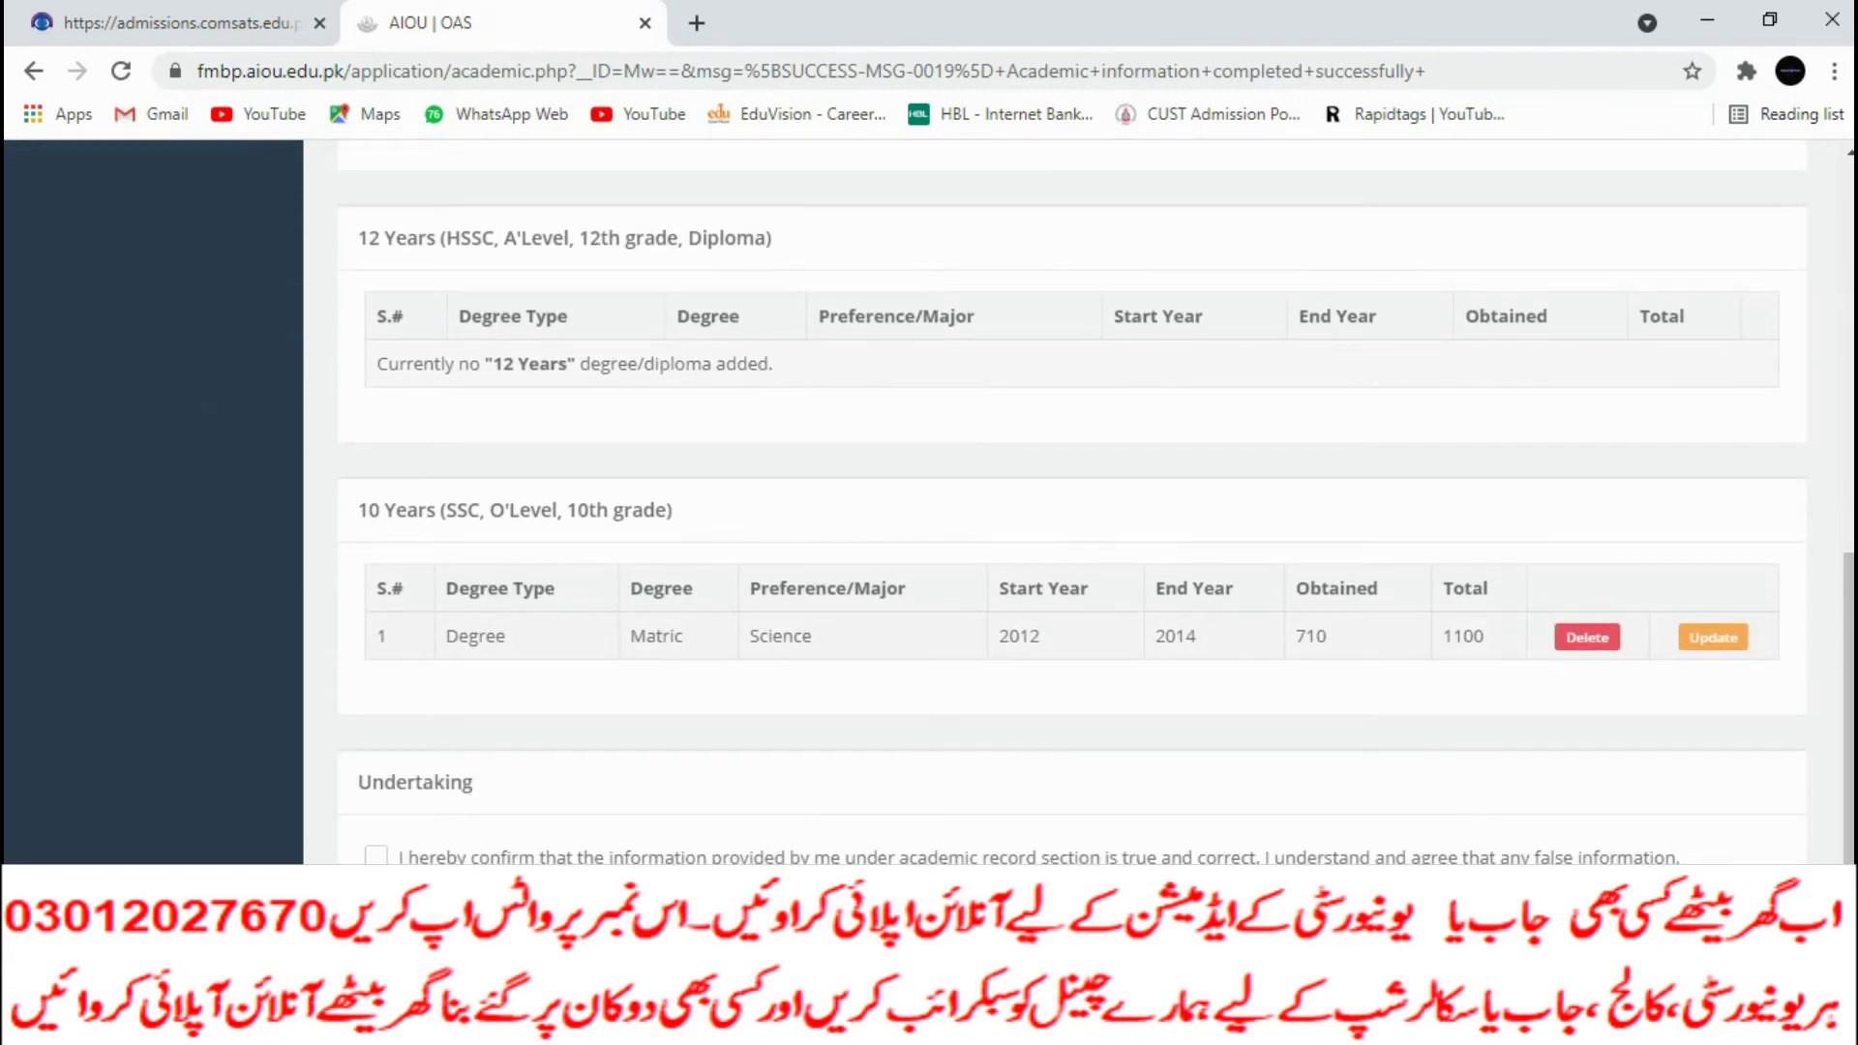
scroll(1074, 502, up, 10)
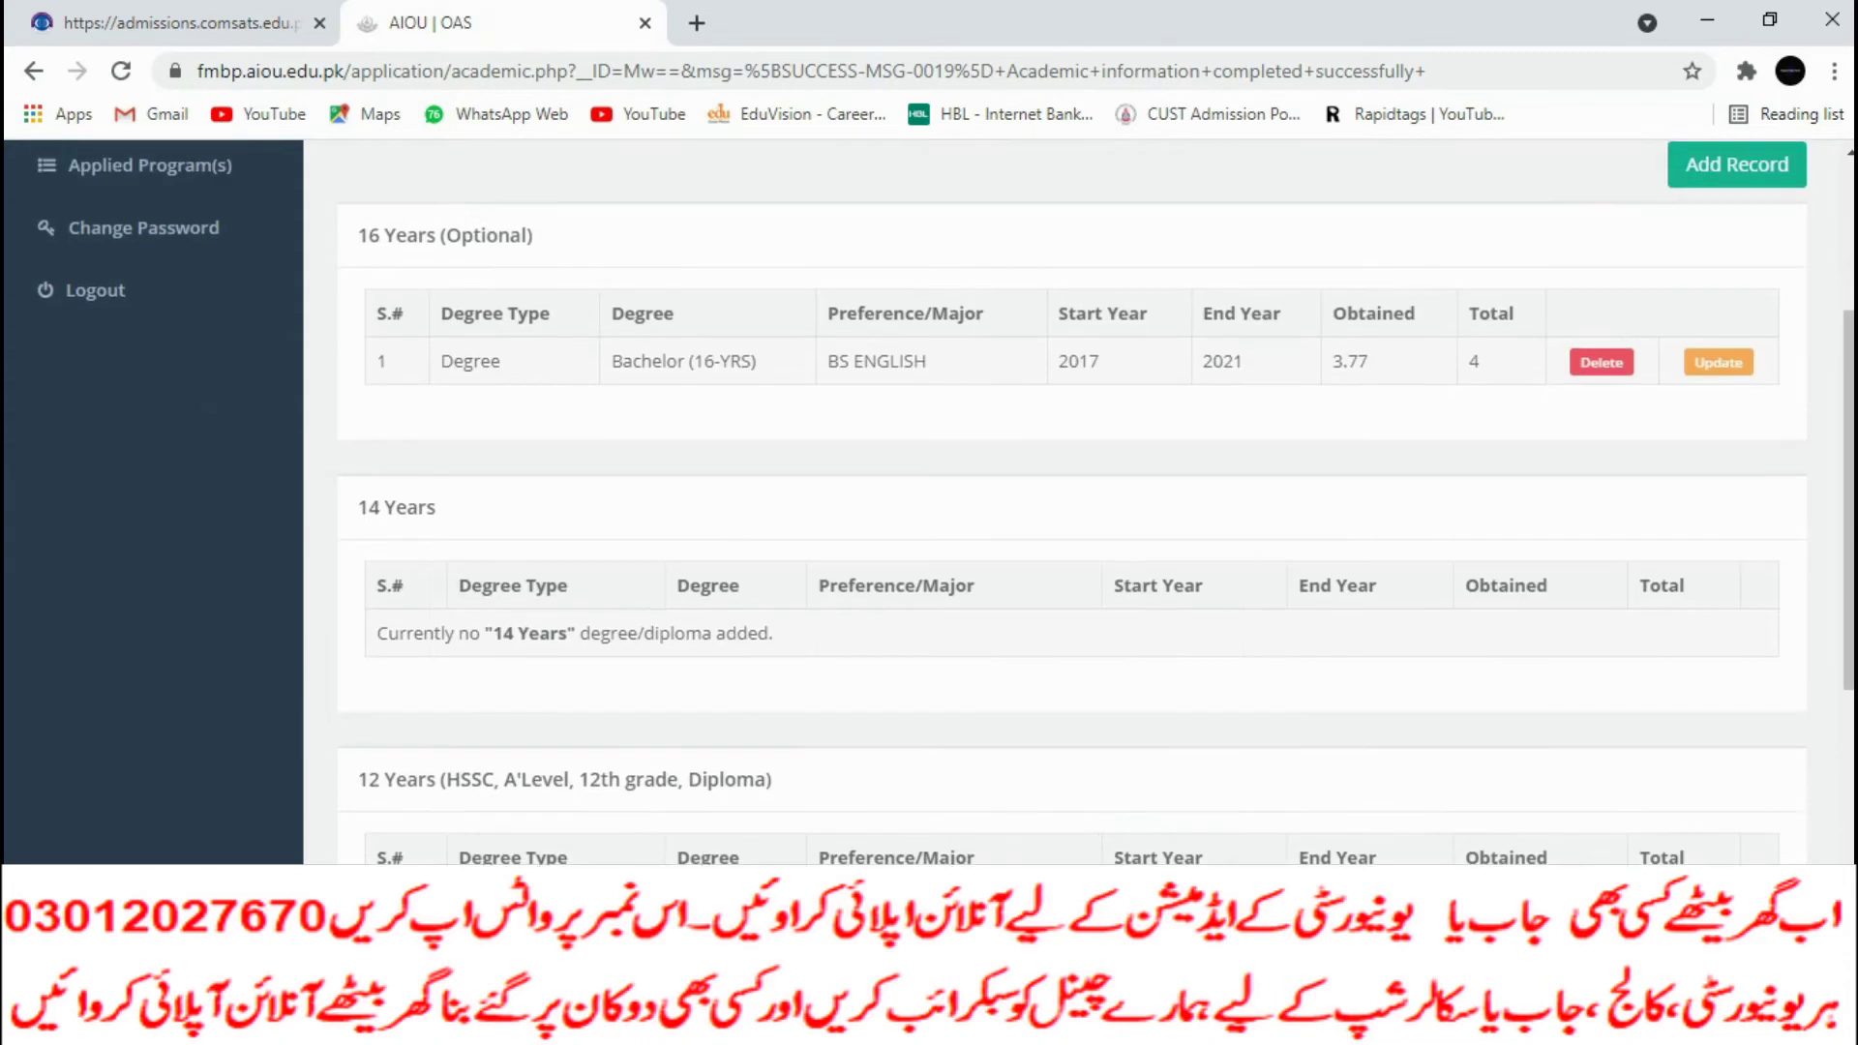
key(F5)
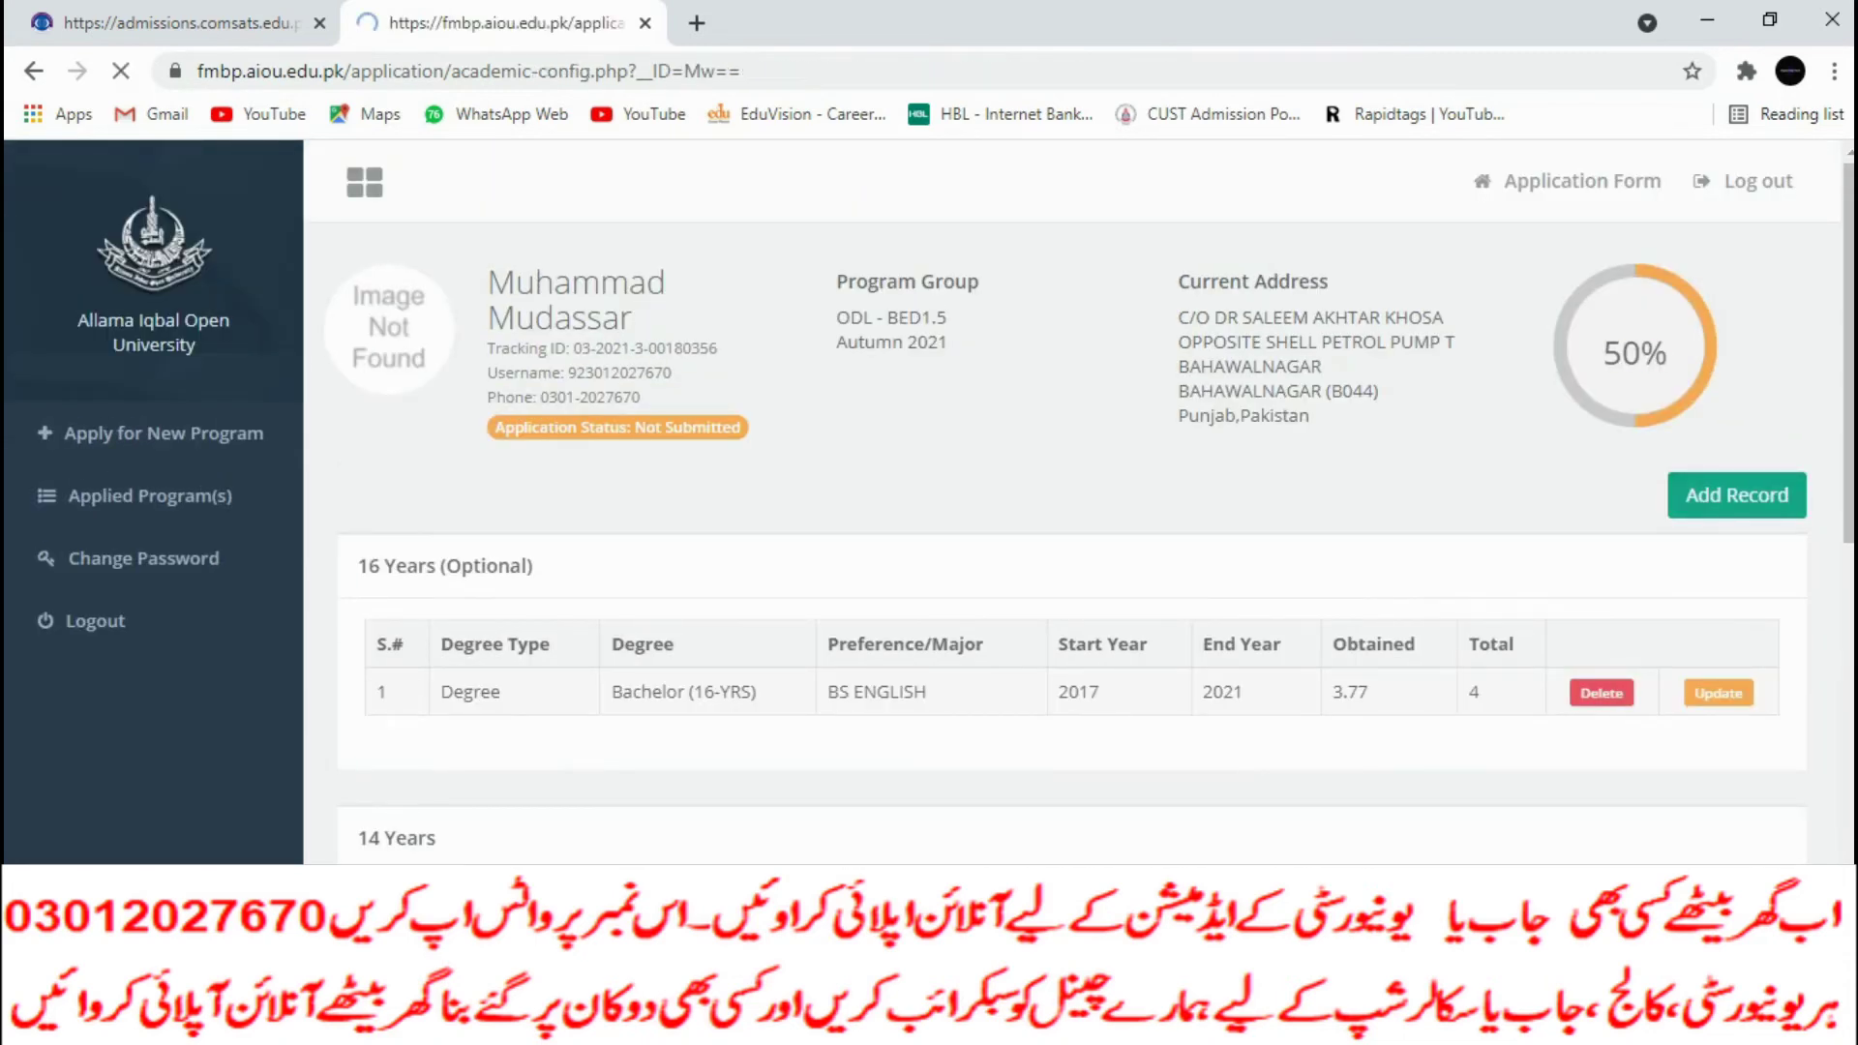
click(767, 582)
Set degree type Degree, level 12 Years, degree F.Sc. and major Pre-Engineering
click(662, 647)
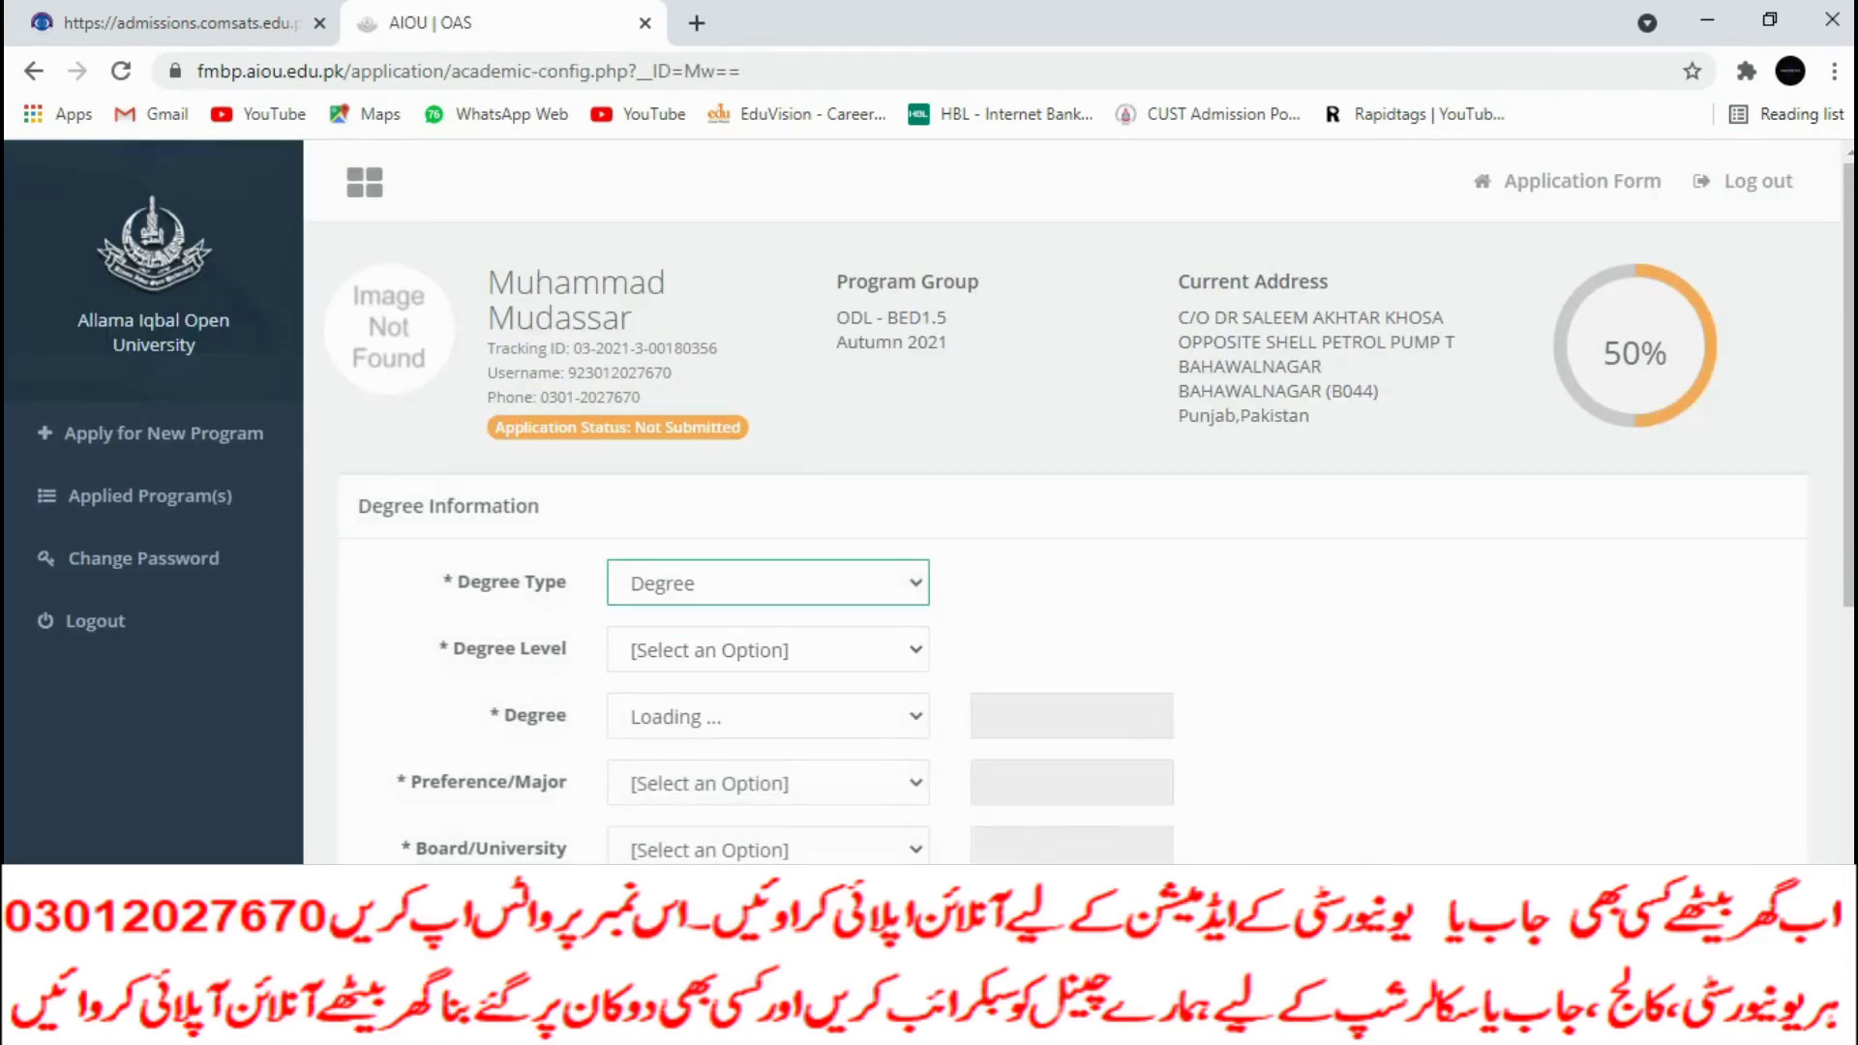
click(768, 650)
click(668, 715)
click(767, 650)
click(668, 741)
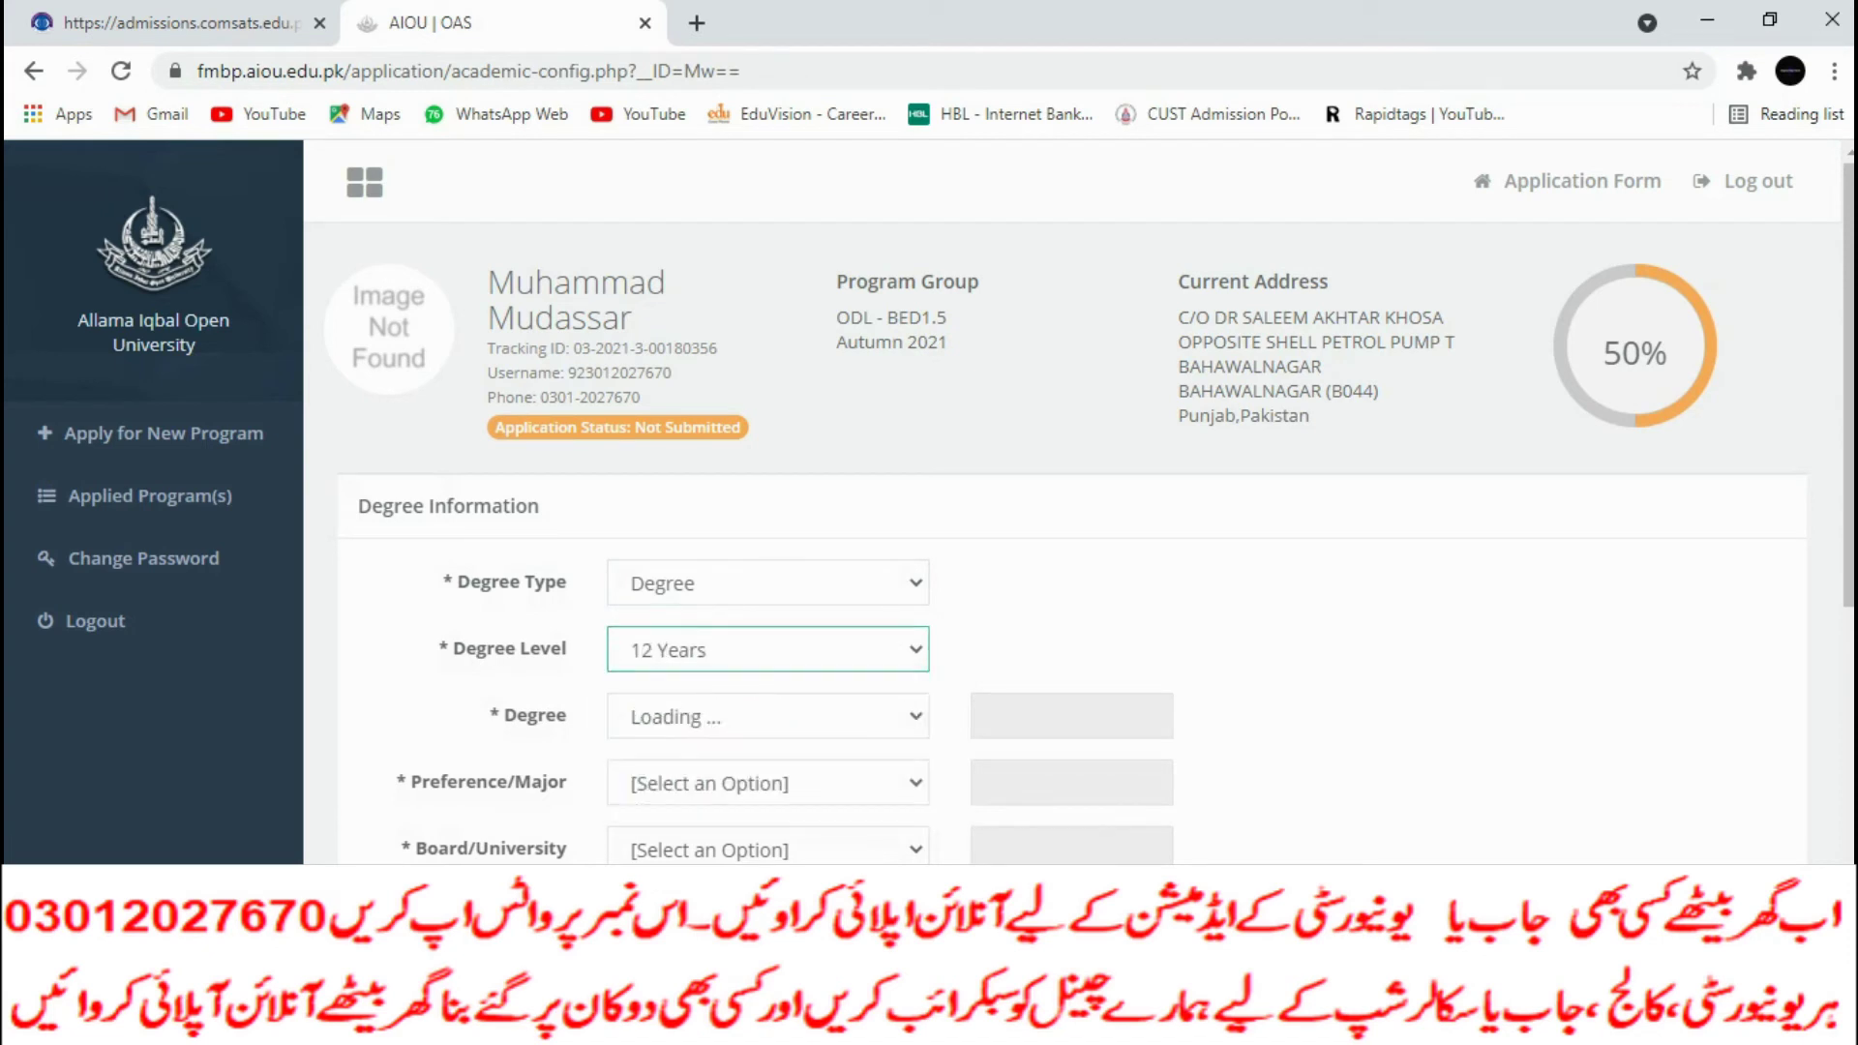
click(768, 717)
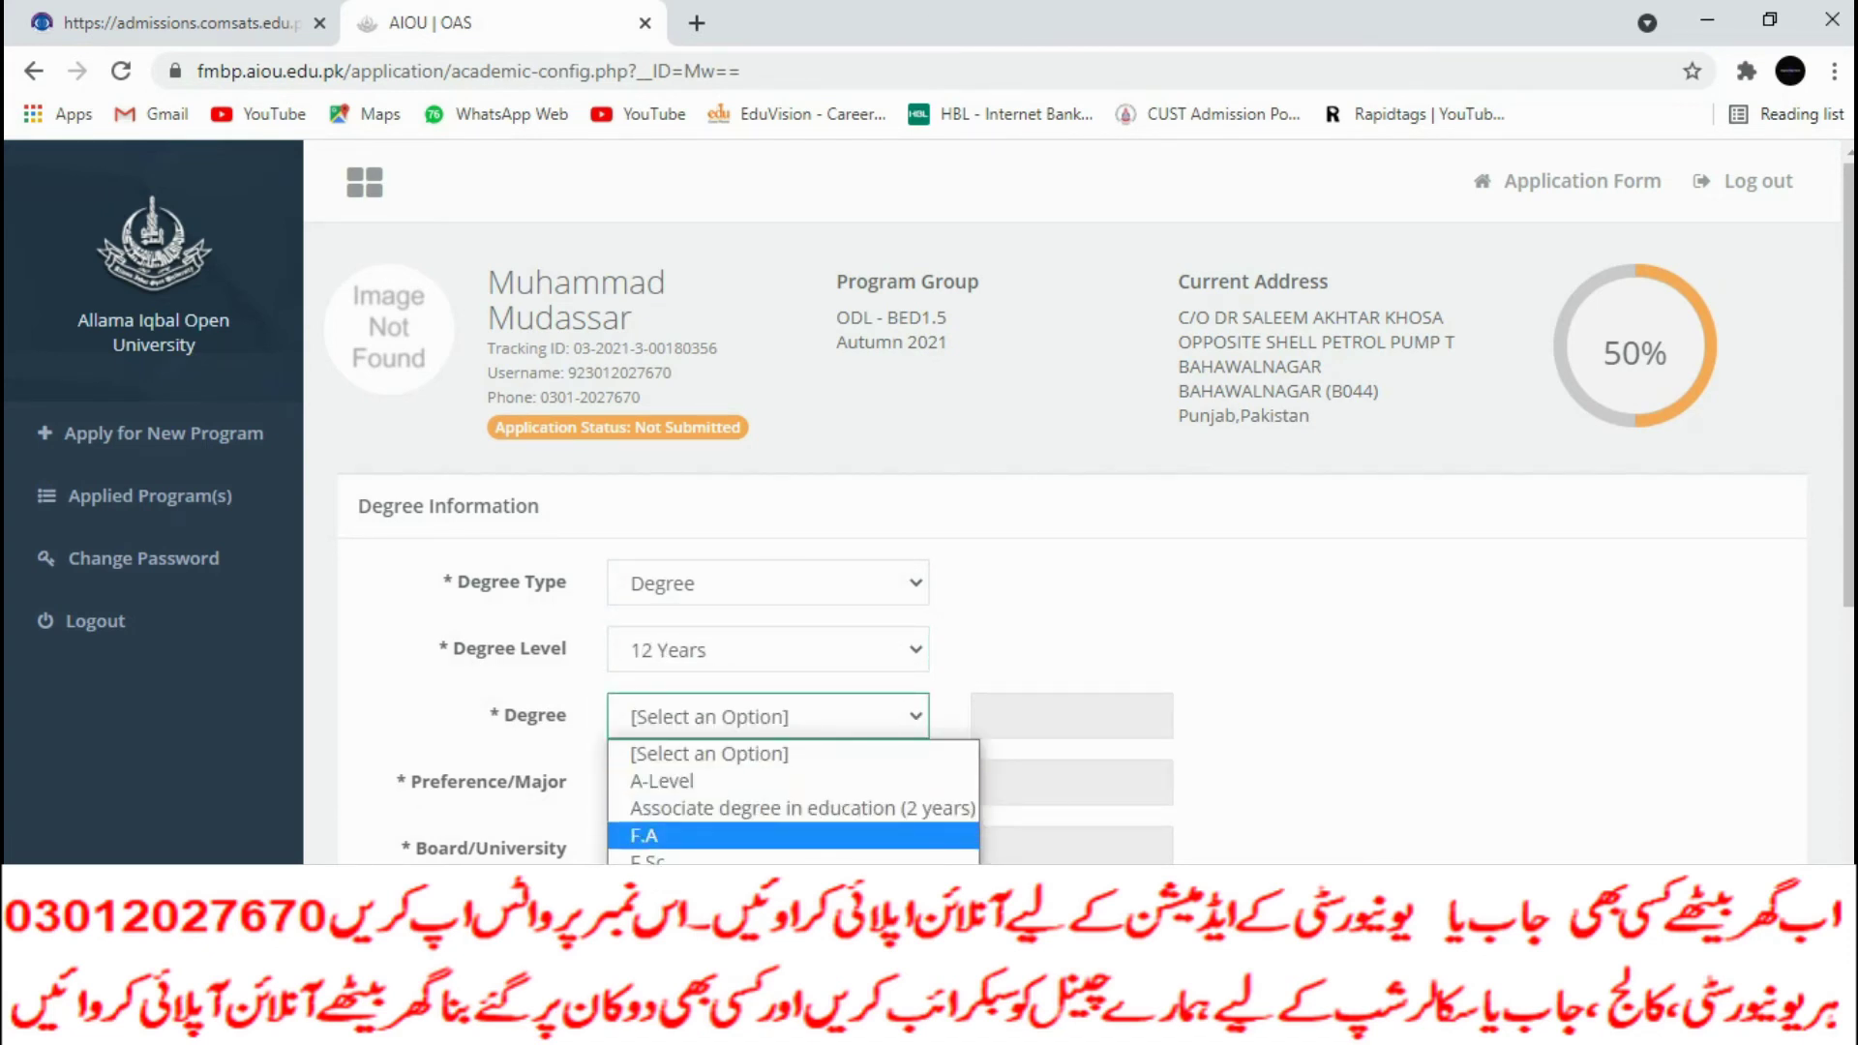
click(677, 861)
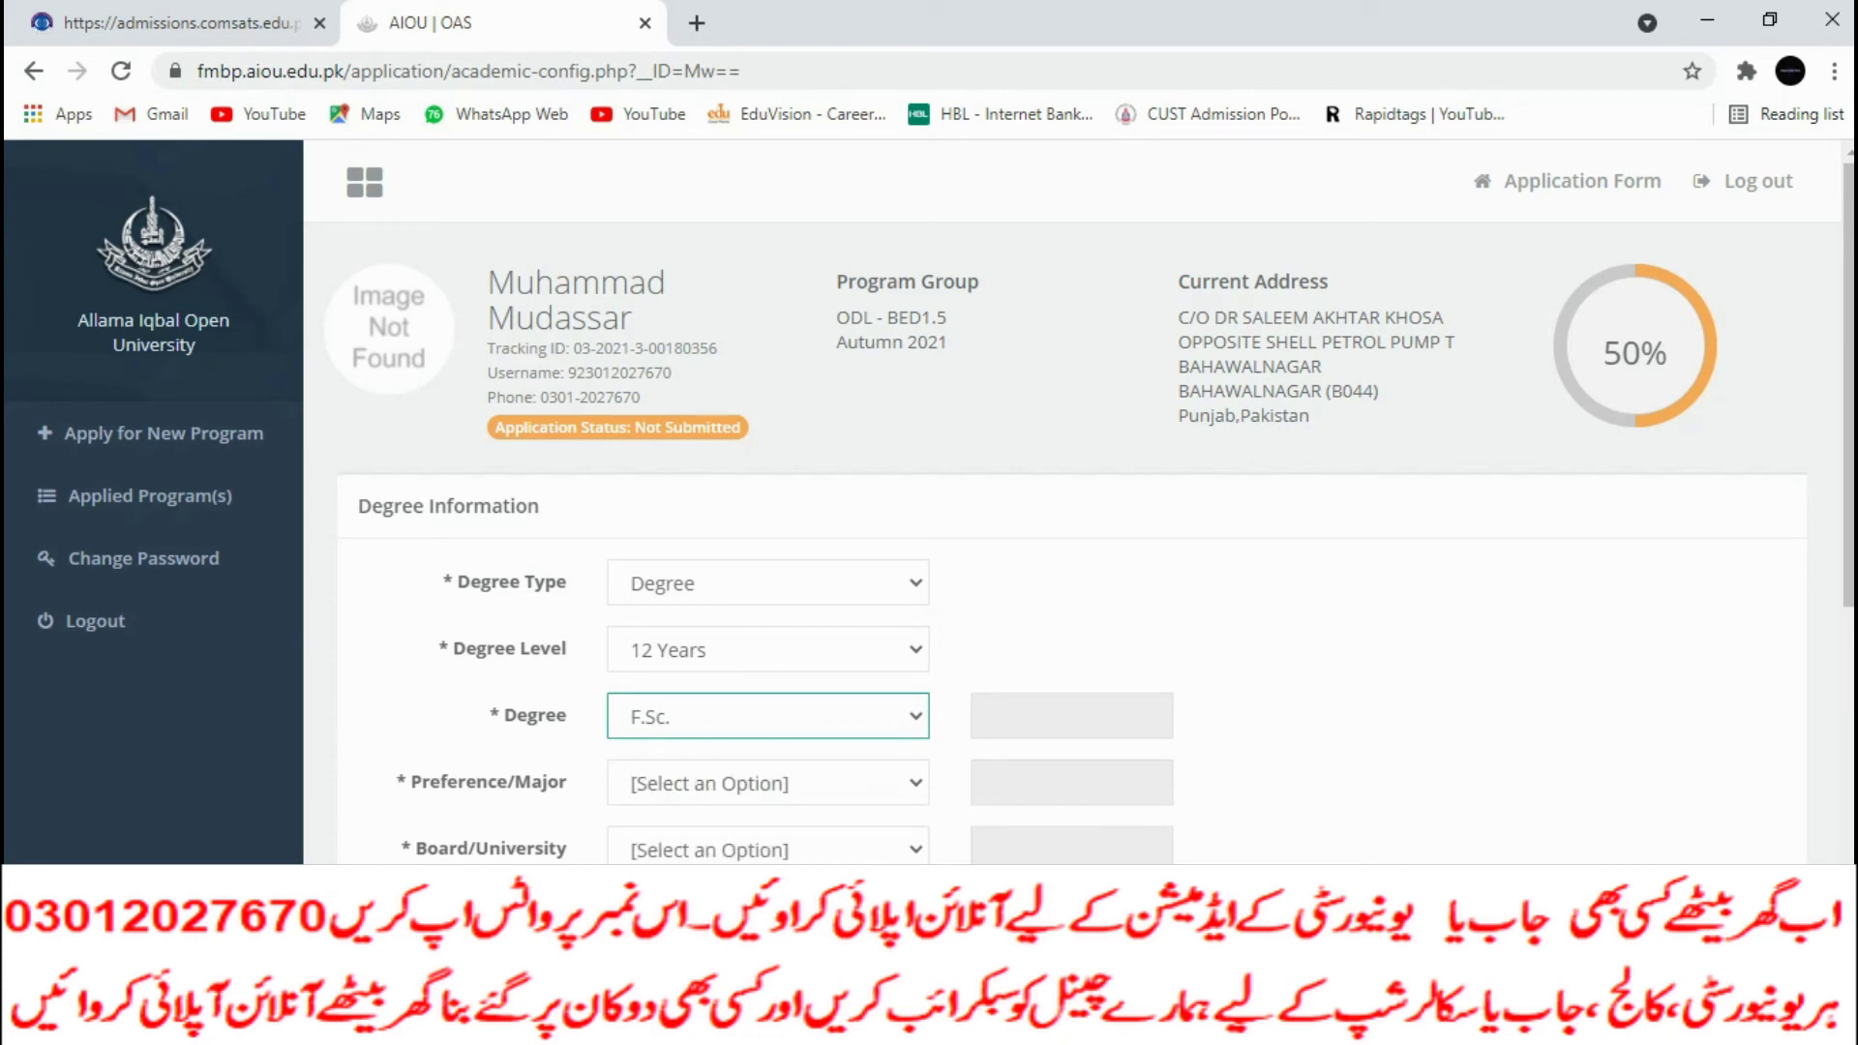
click(768, 782)
click(701, 847)
Choose board BISE Karakuram with starting year 2015 and passing year 2016
click(767, 849)
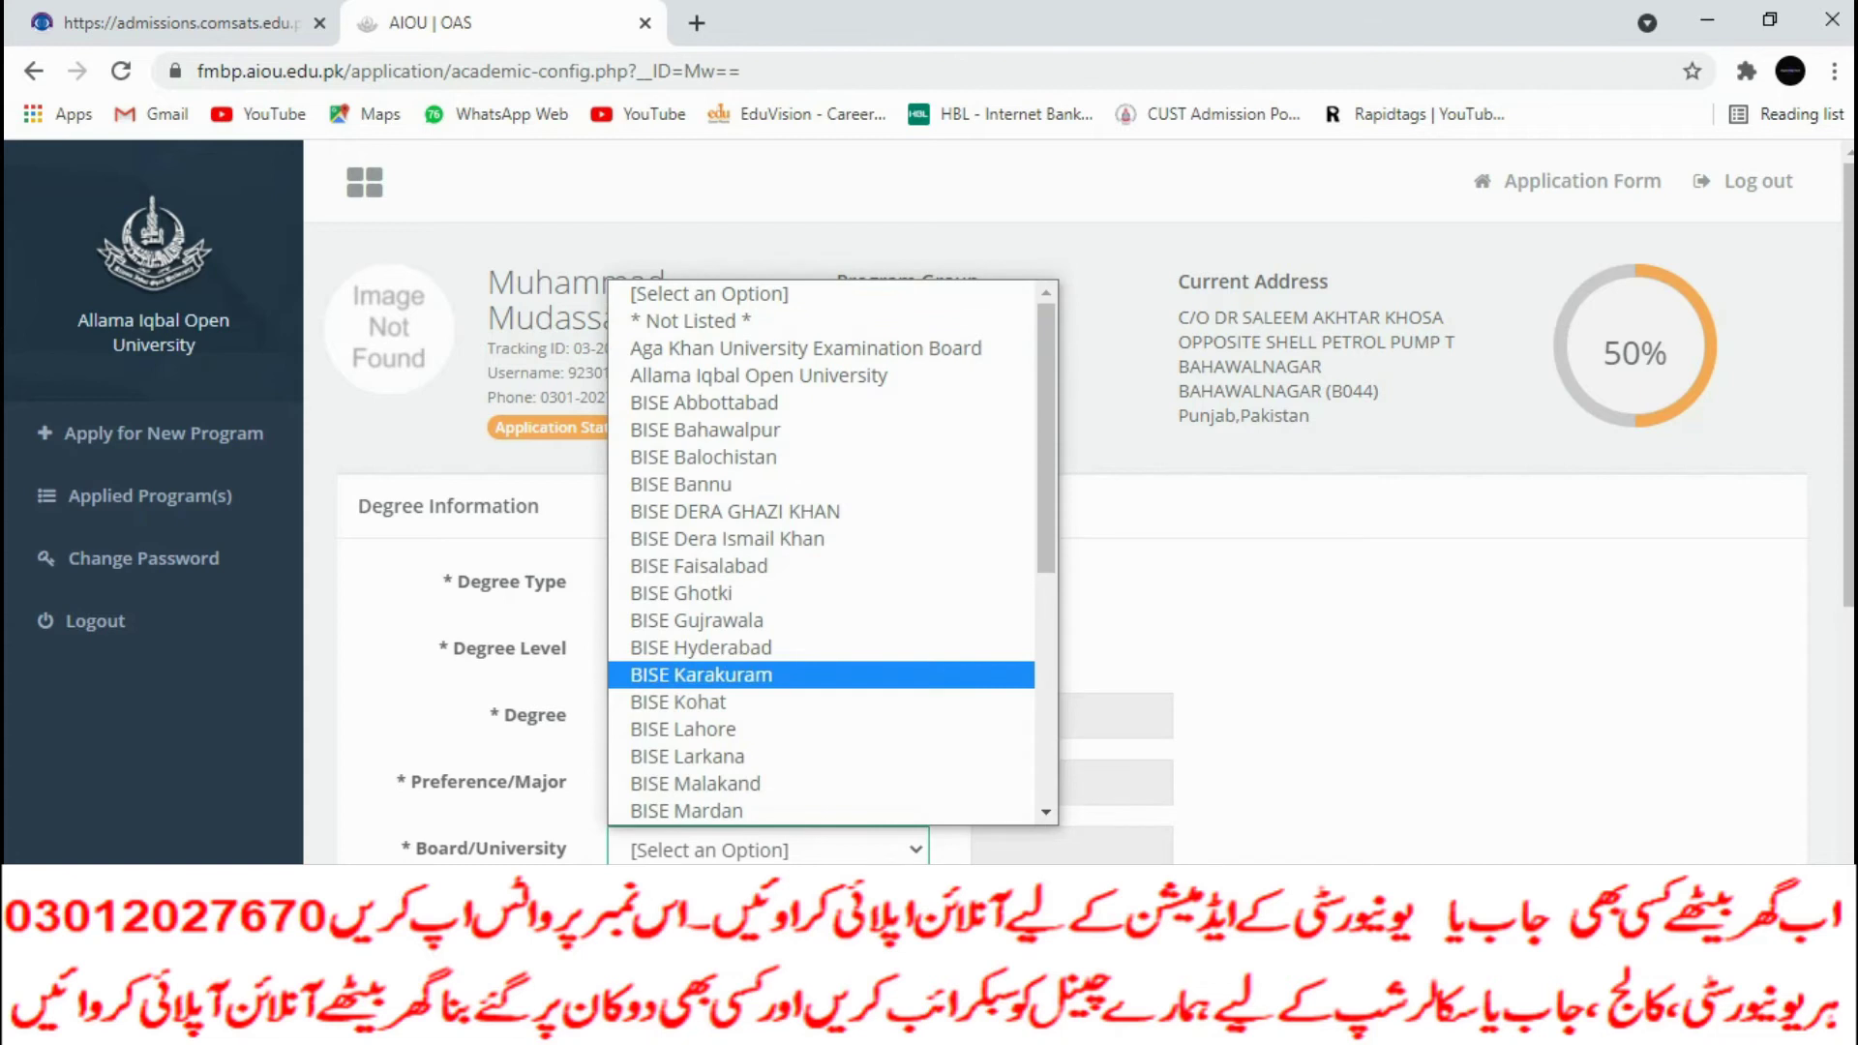
click(677, 674)
scroll(1074, 503, down, 3)
click(768, 729)
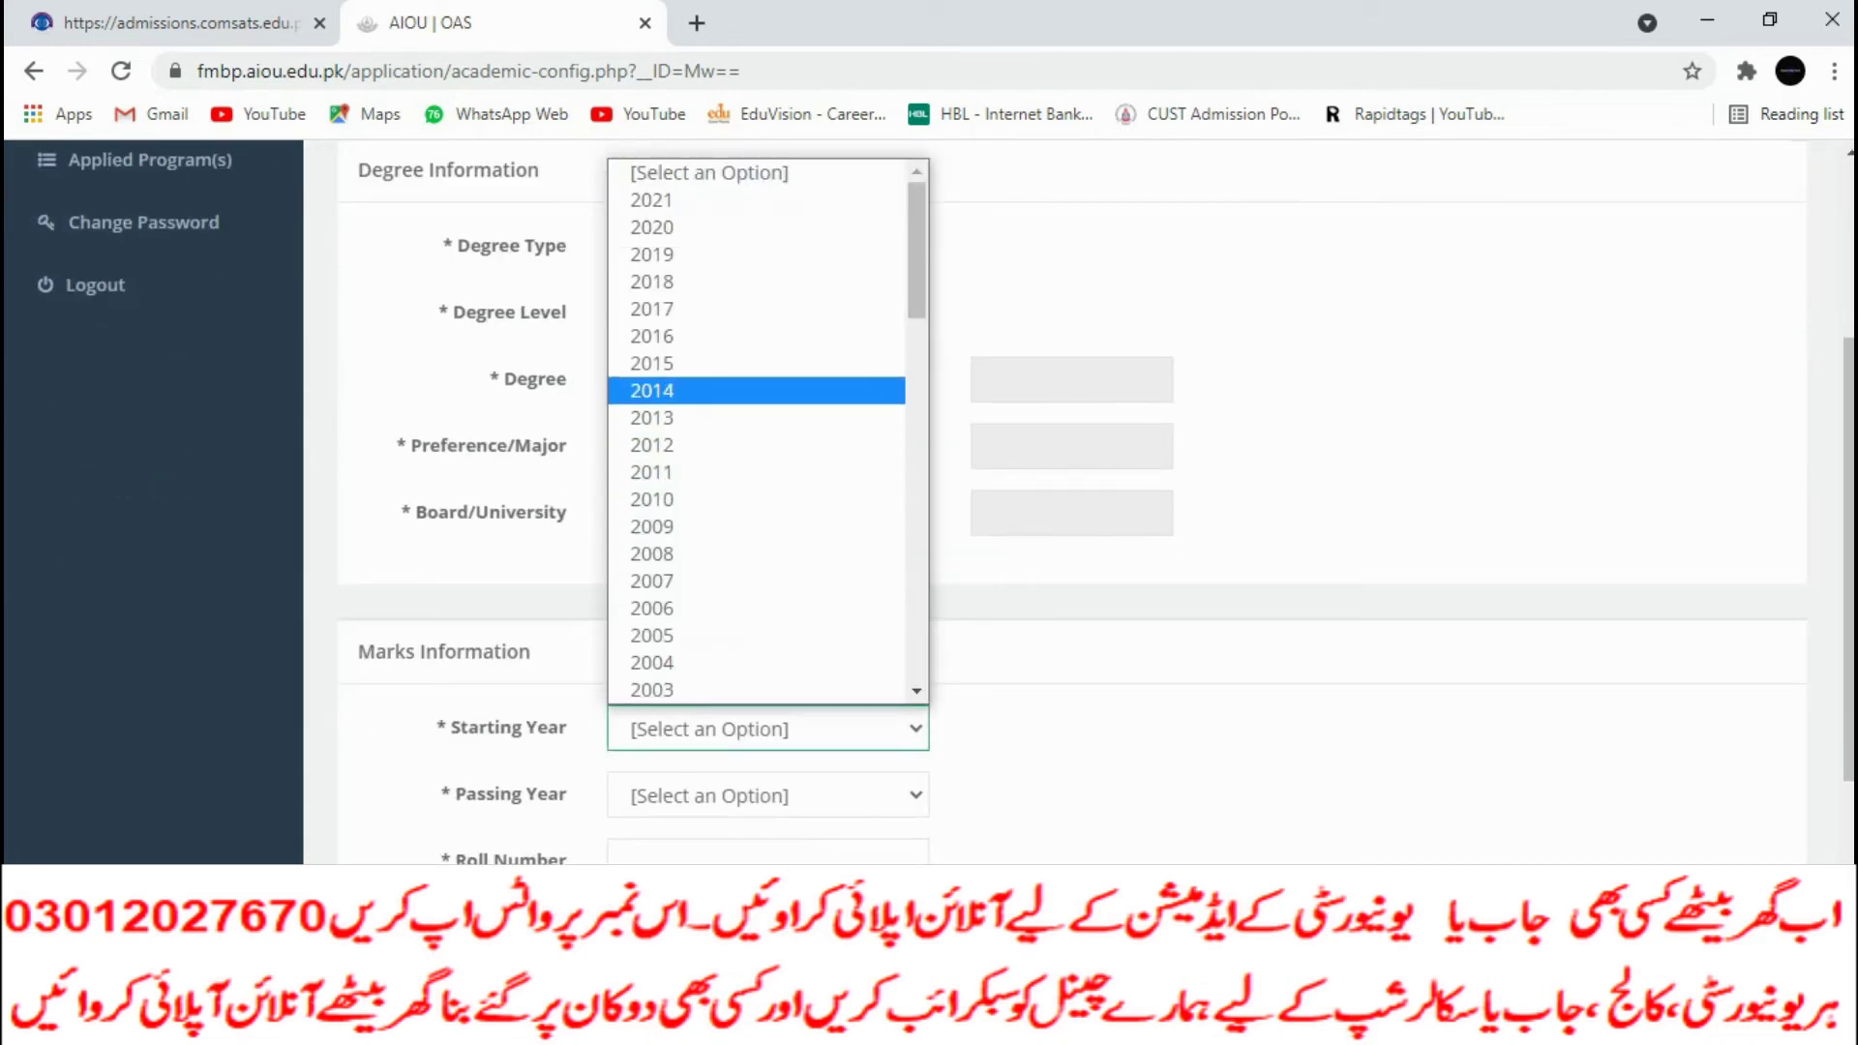
click(677, 363)
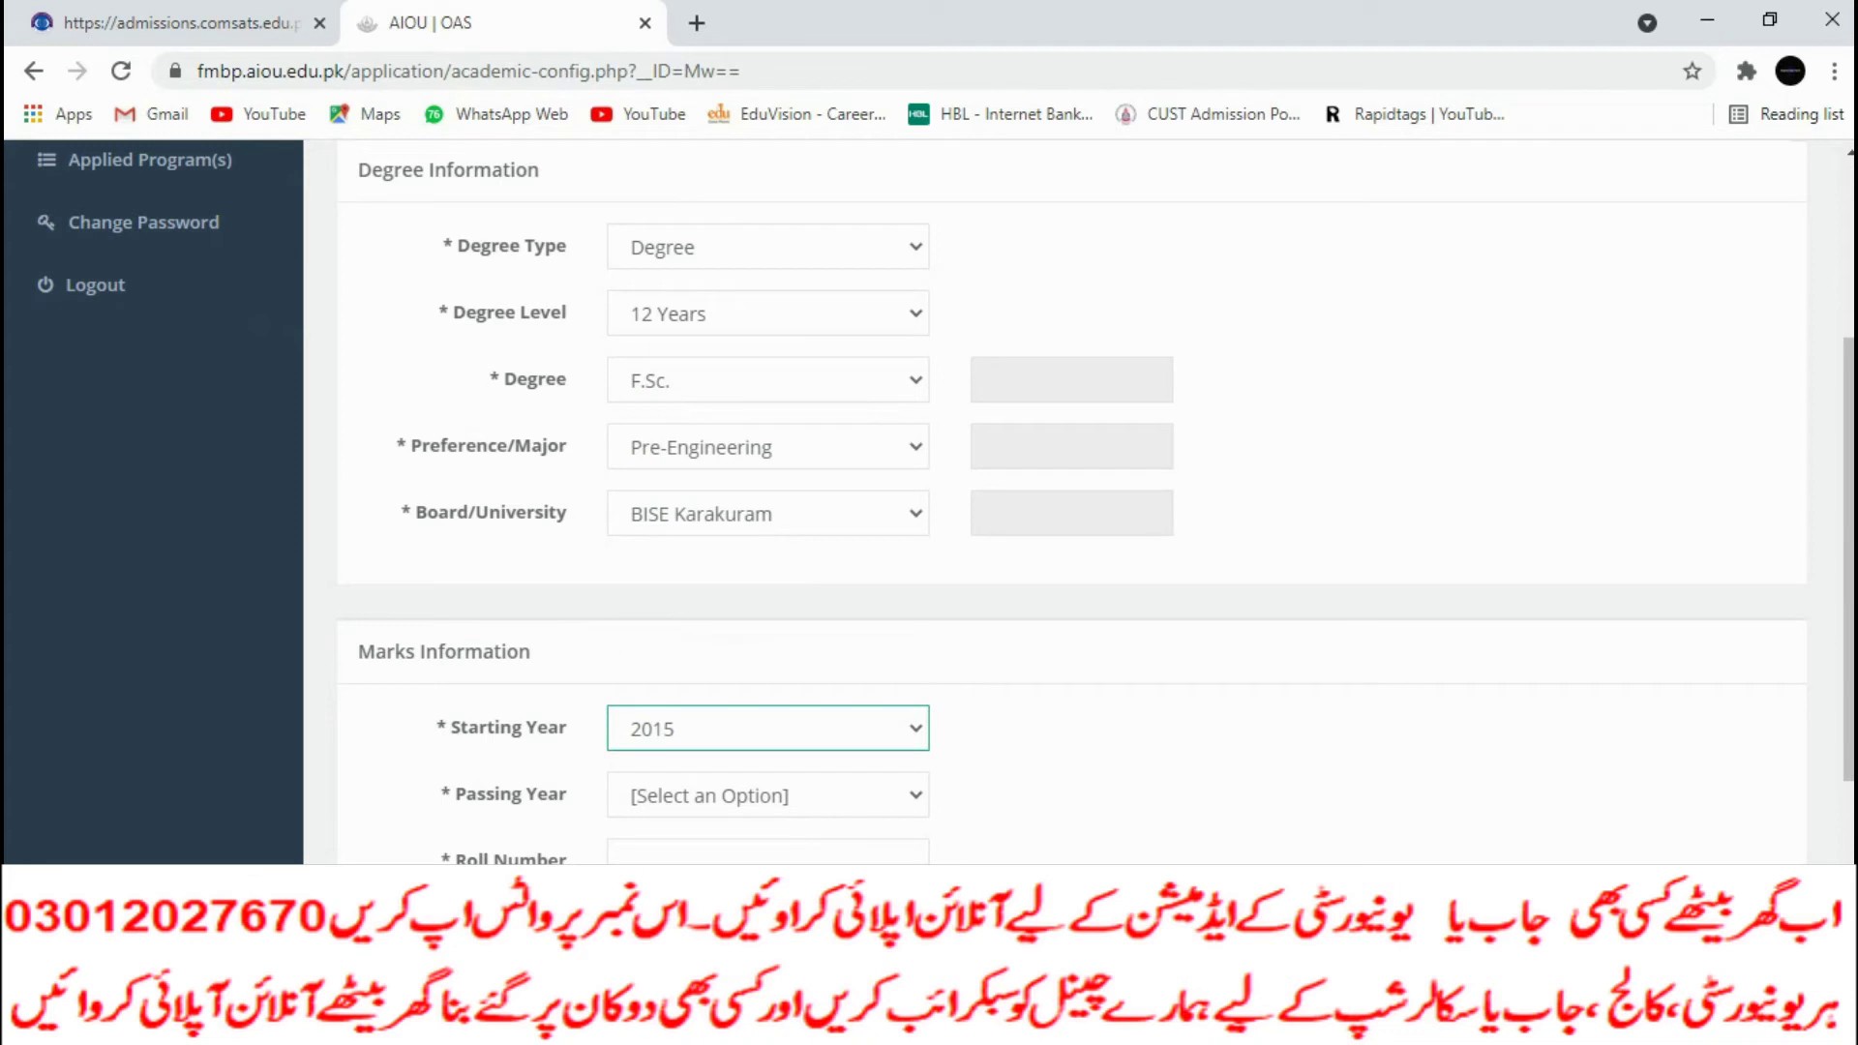
click(767, 795)
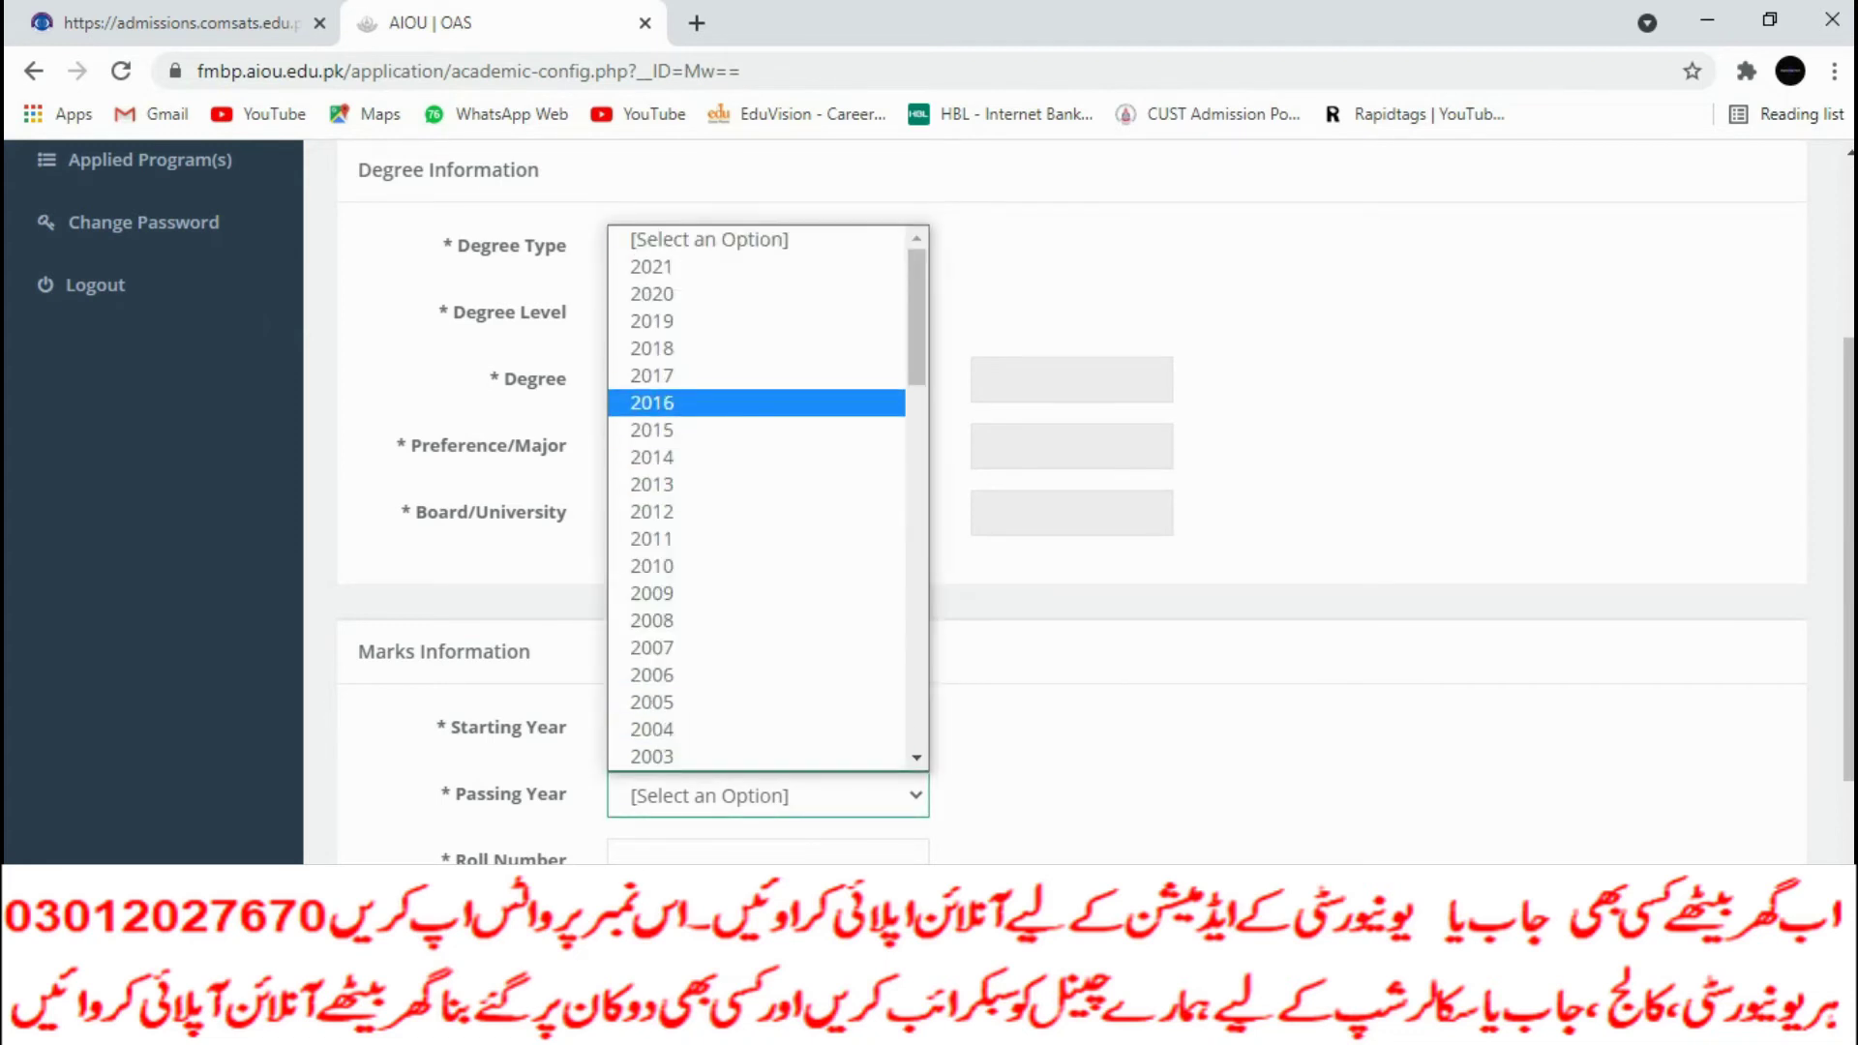
click(678, 403)
scroll(967, 504, down, 4)
Fill the roll number, Annual exam, Marks grading, 1100 total and 710 obtained, and save
click(767, 504)
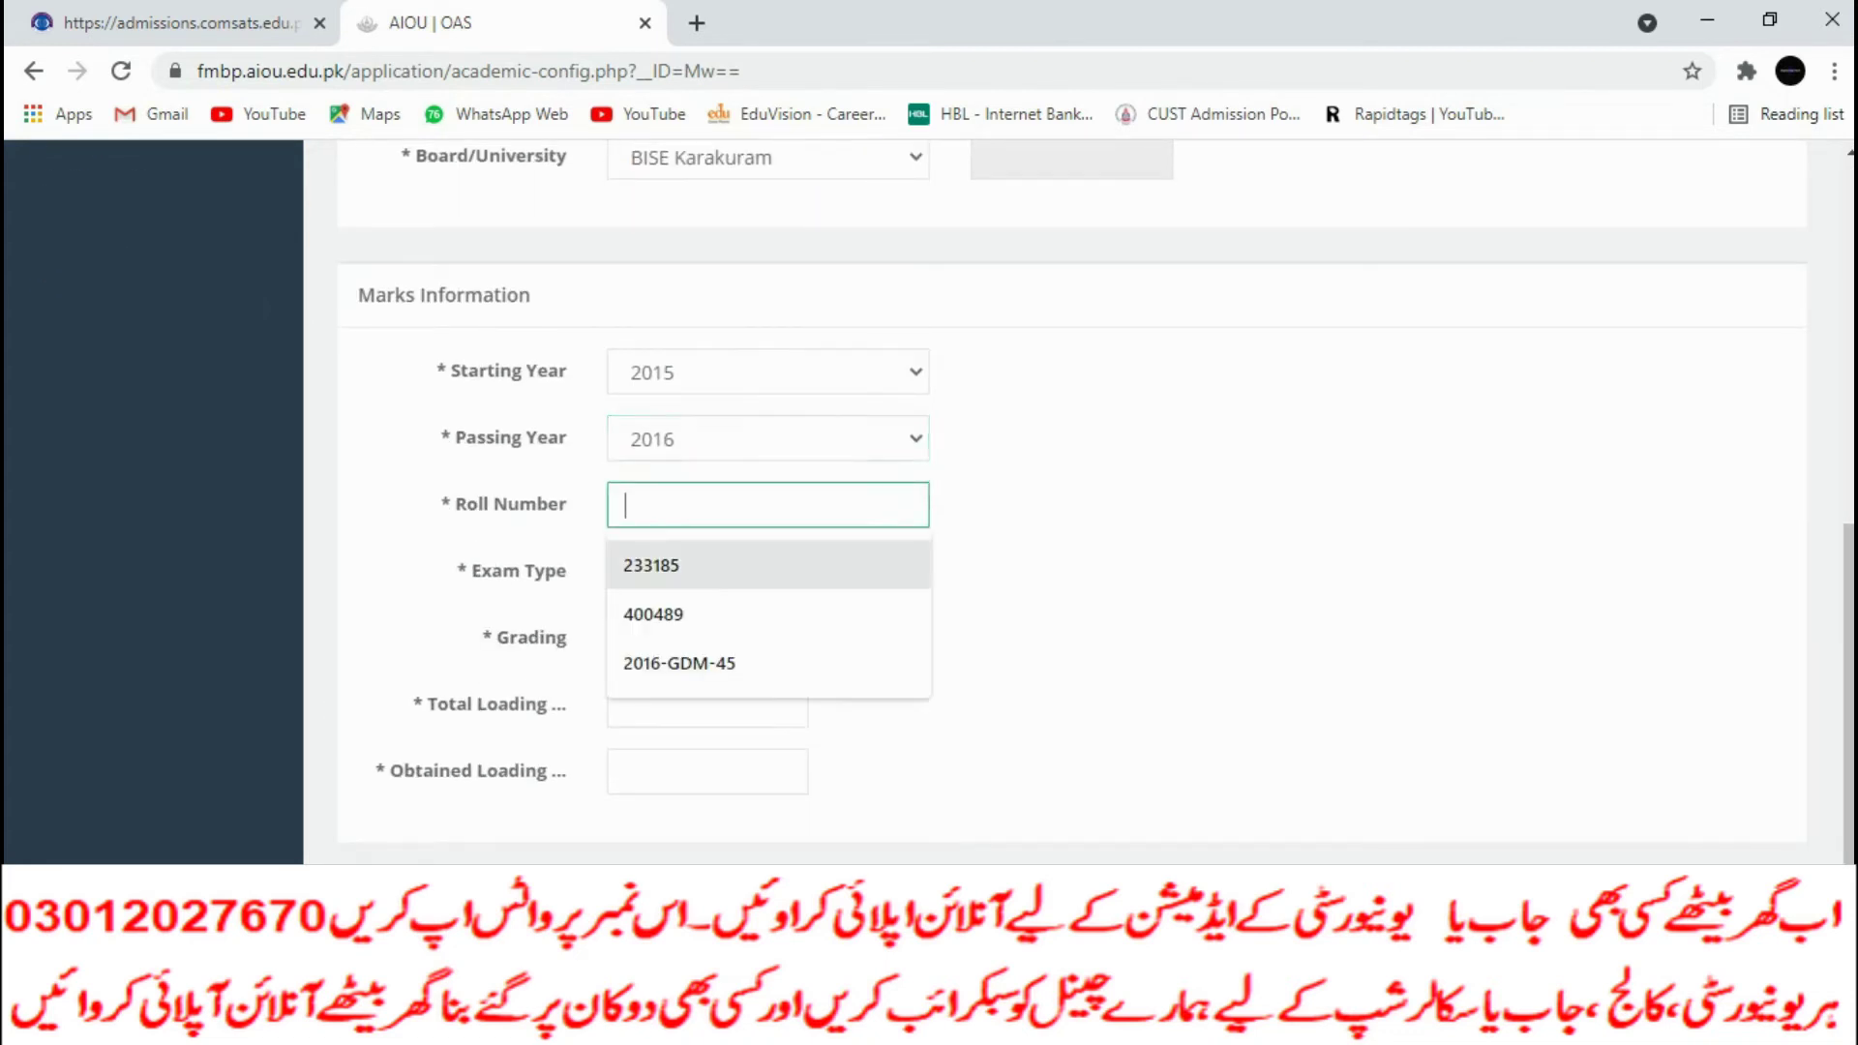
click(651, 565)
click(768, 571)
click(662, 637)
click(767, 638)
click(658, 700)
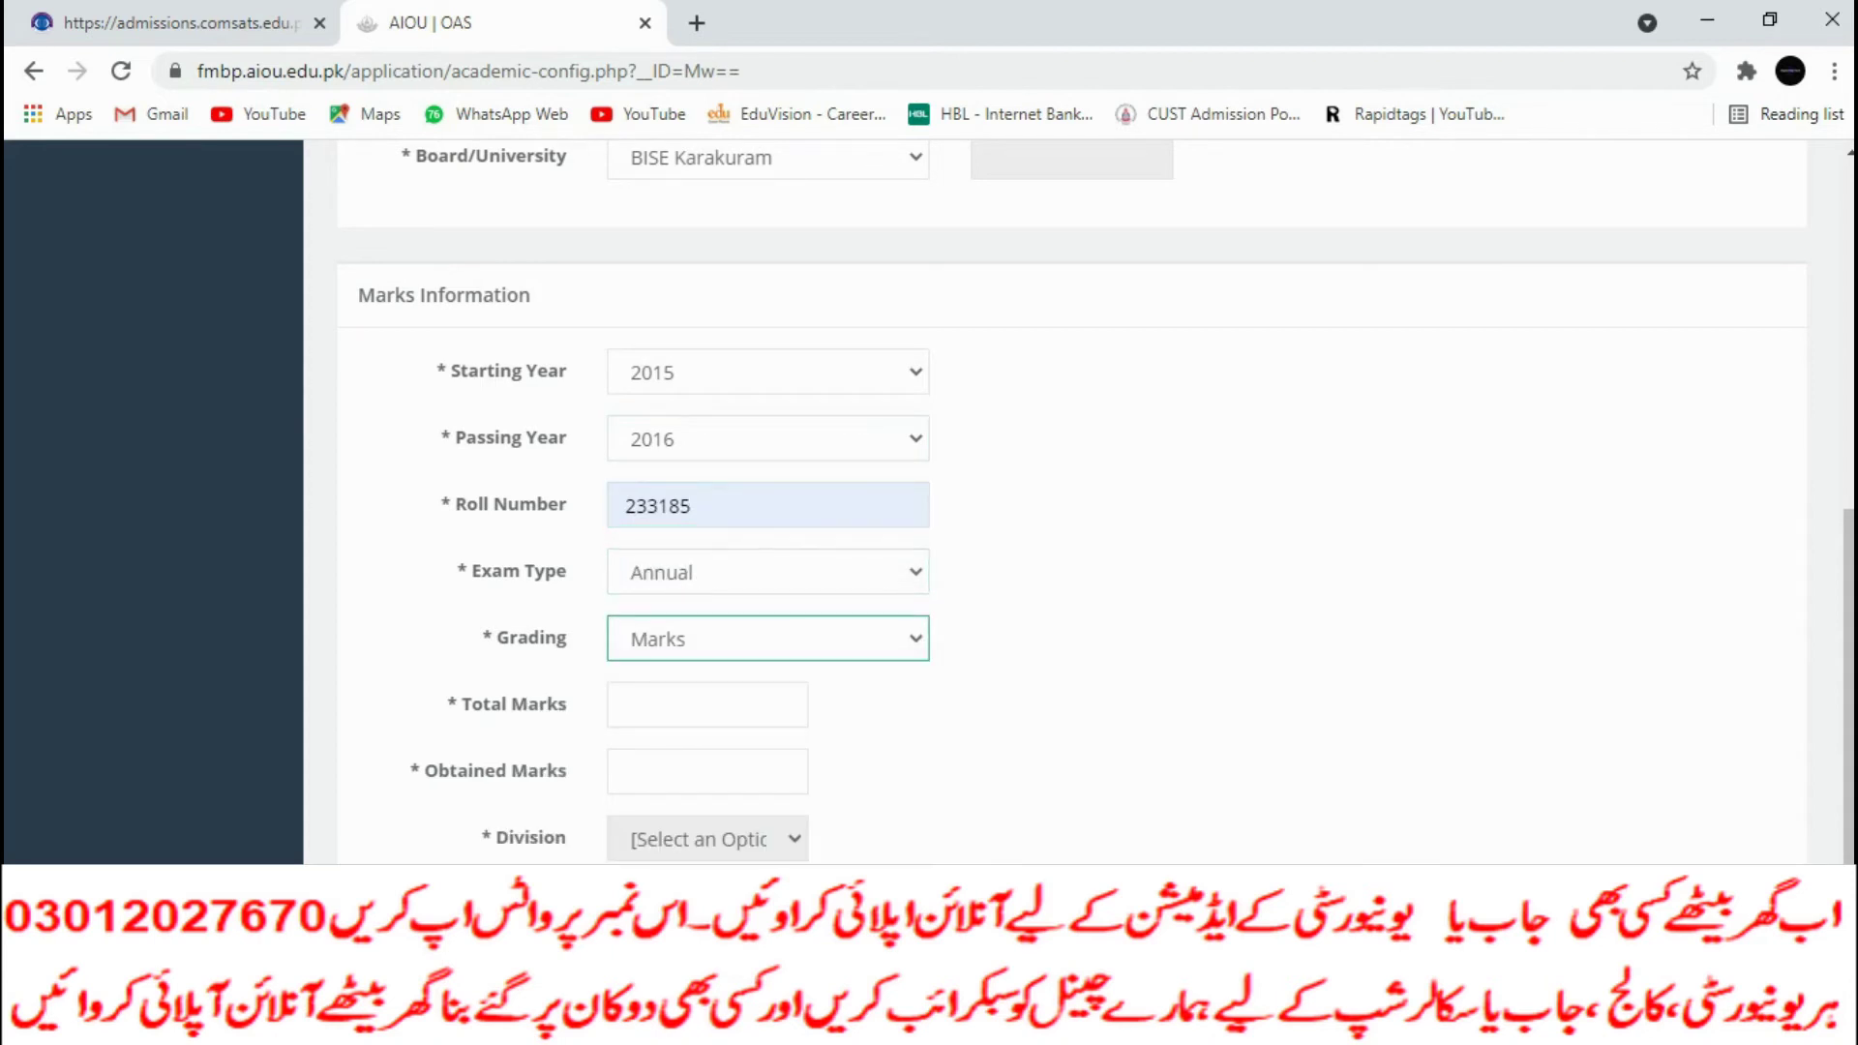
click(640, 764)
click(677, 771)
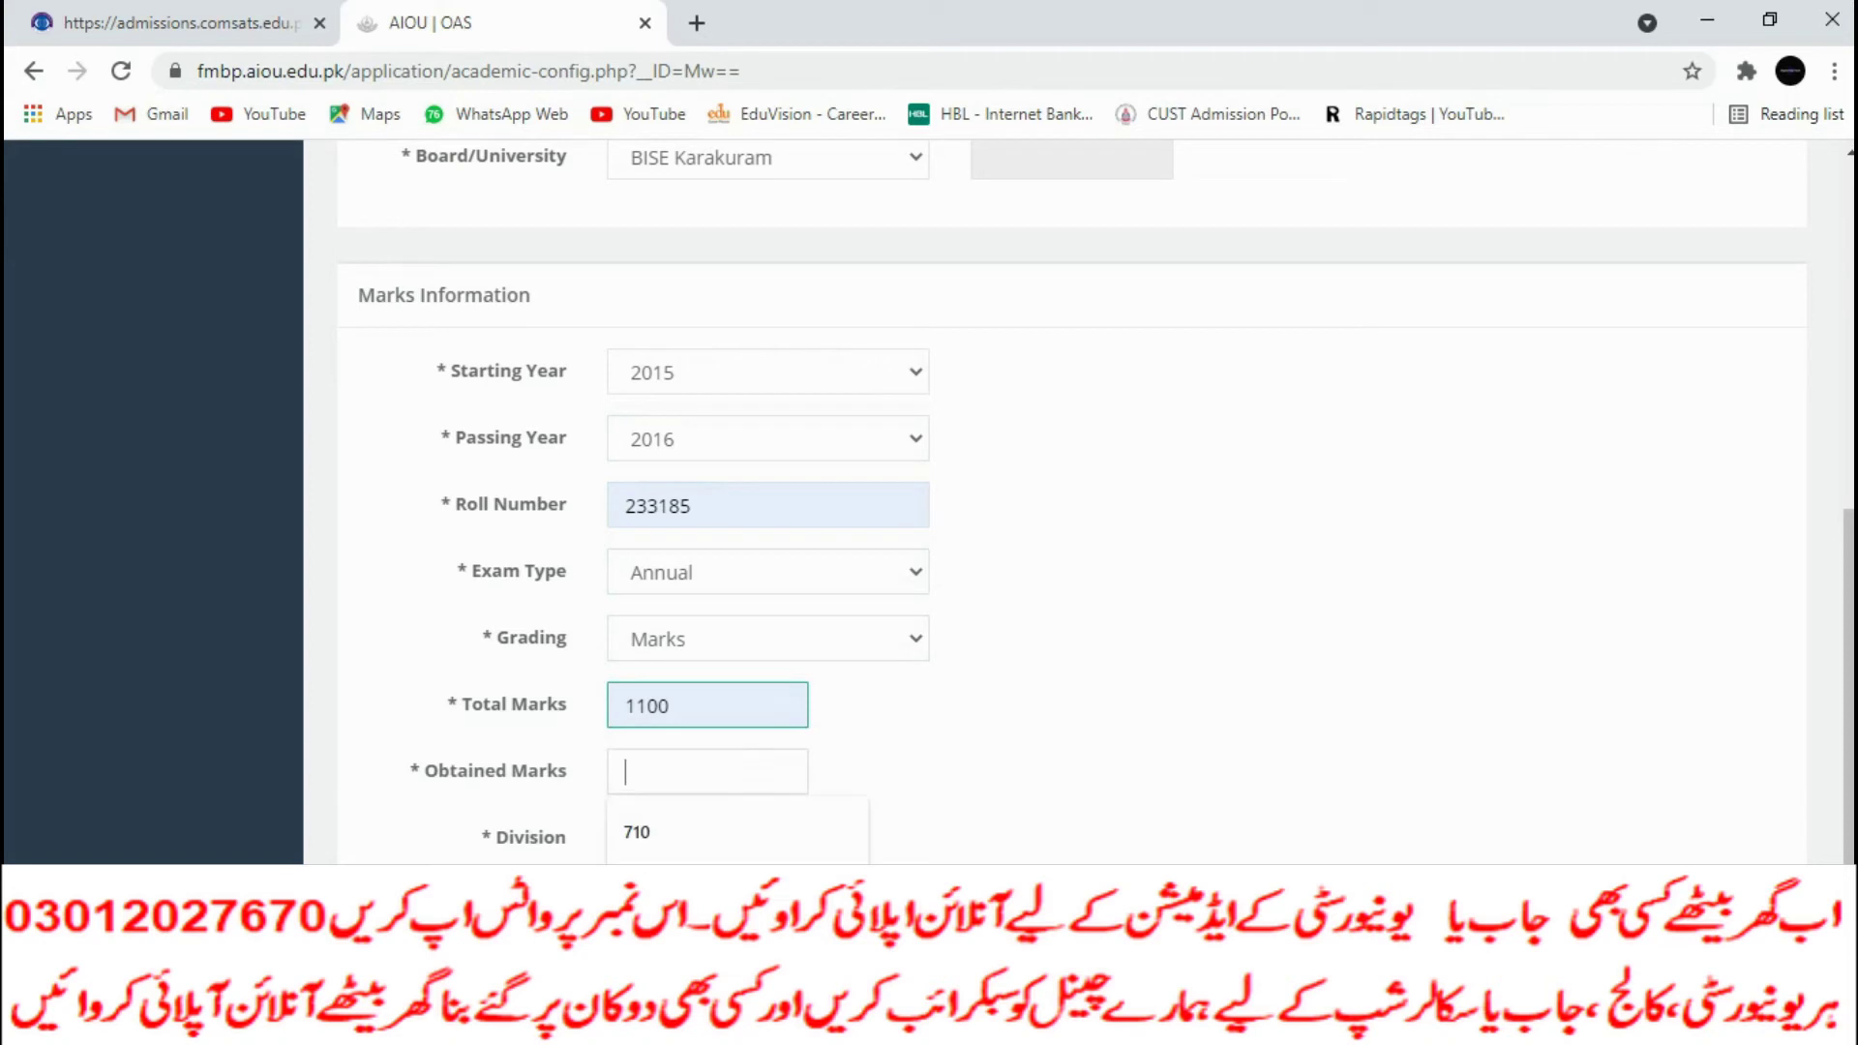
click(638, 832)
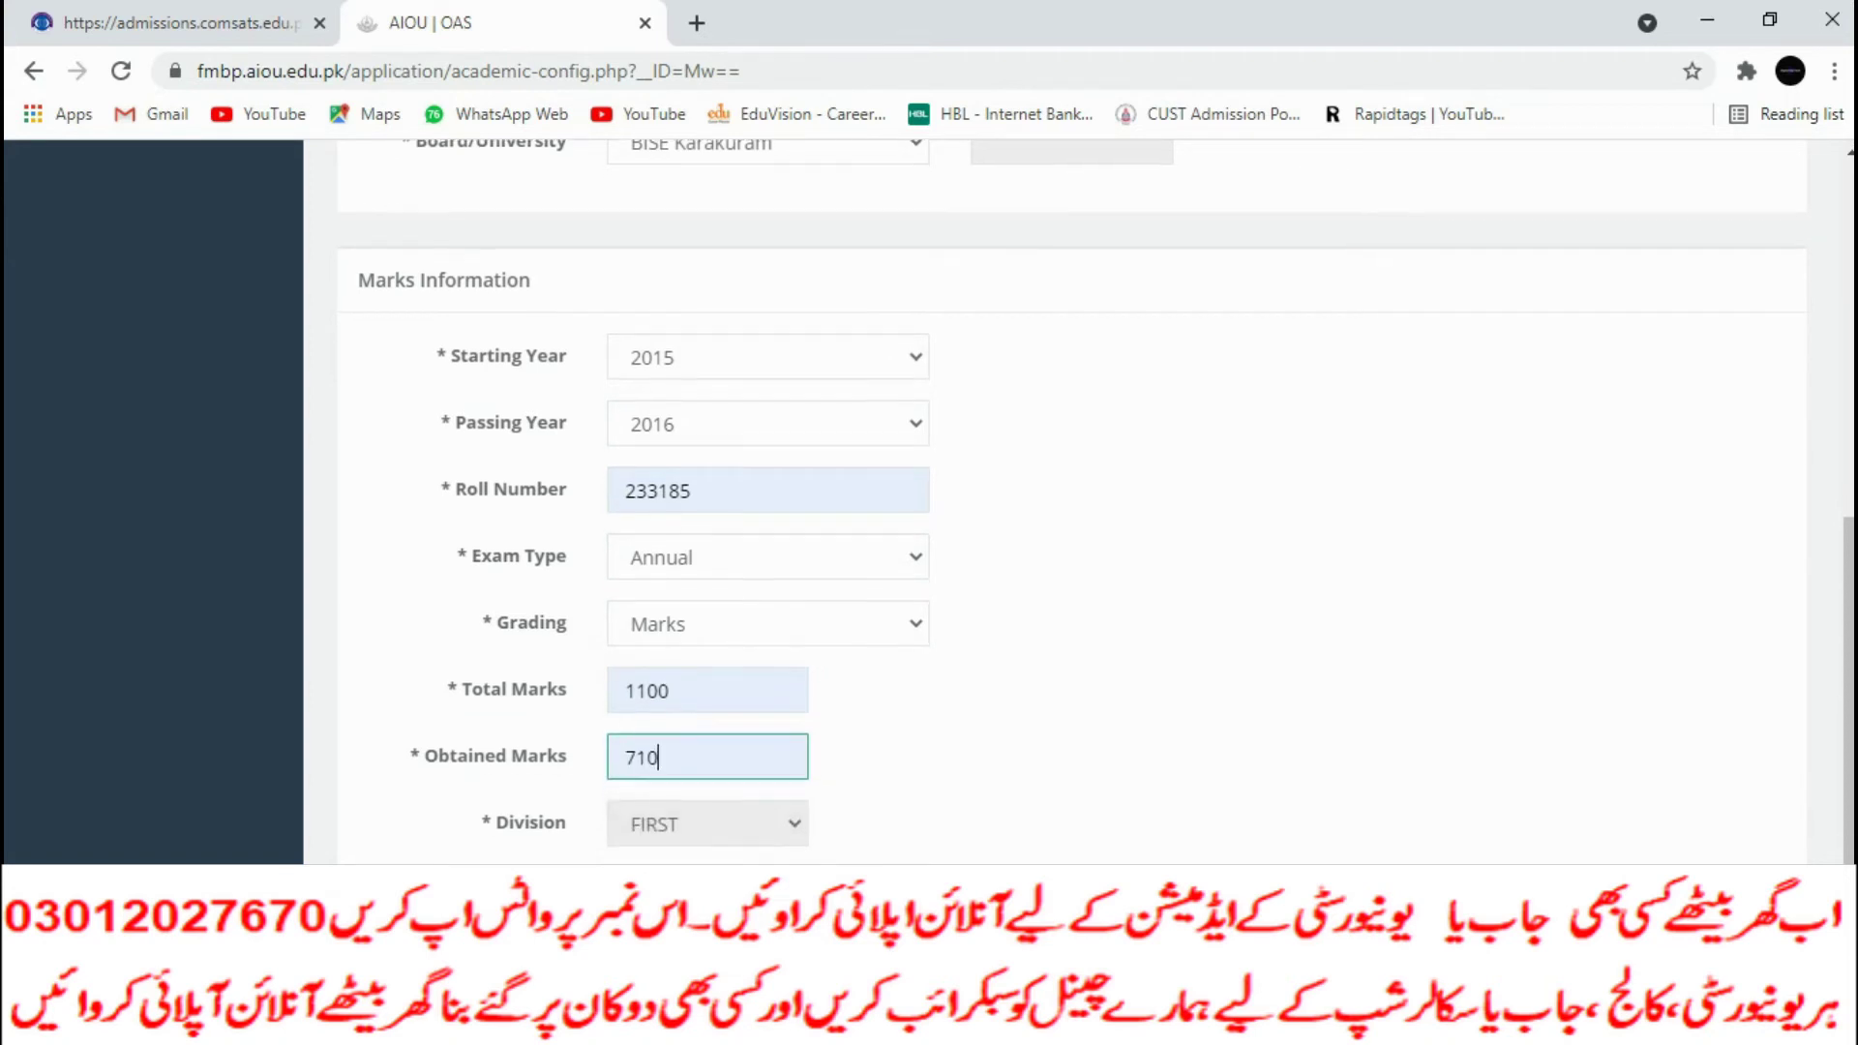
scroll(1095, 502, down, 1)
key(Return)
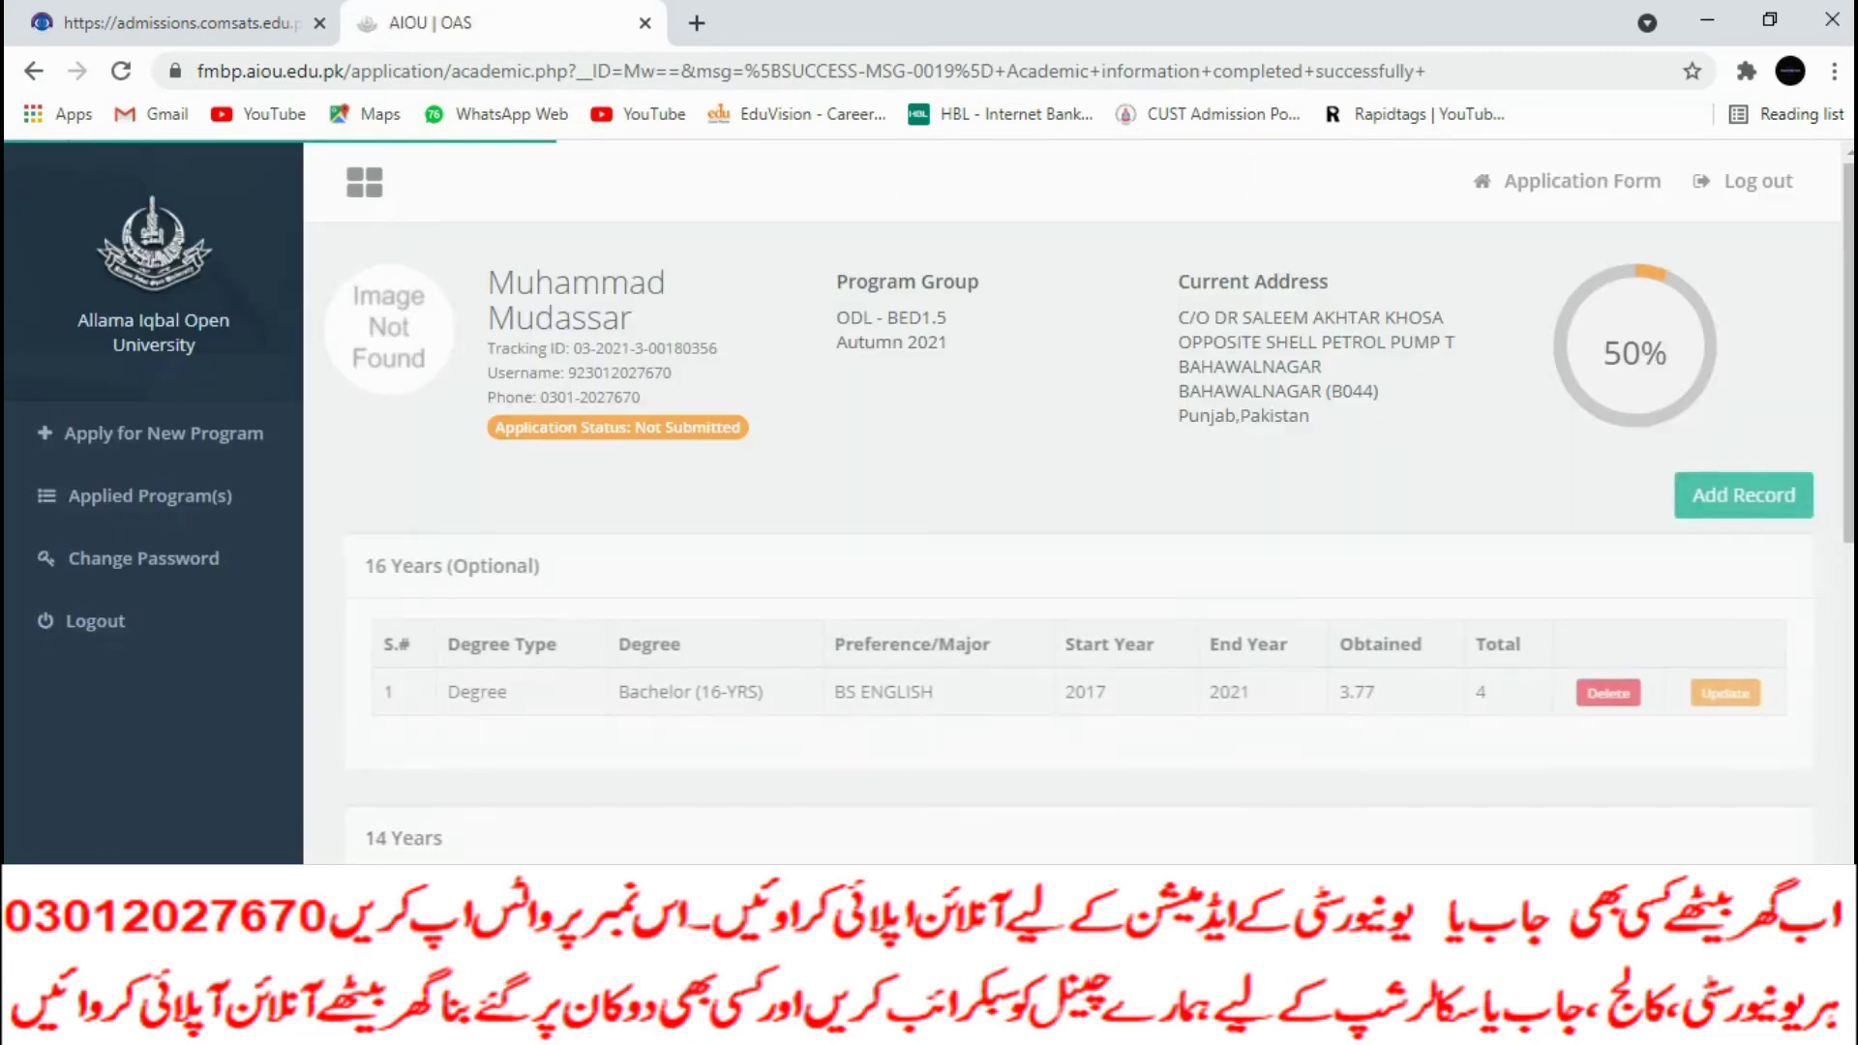
Tick the academic-record undertaking checkbox so the Academic Record section is saved as Completed
scroll(929, 503, down, 5)
scroll(929, 503, up, 3)
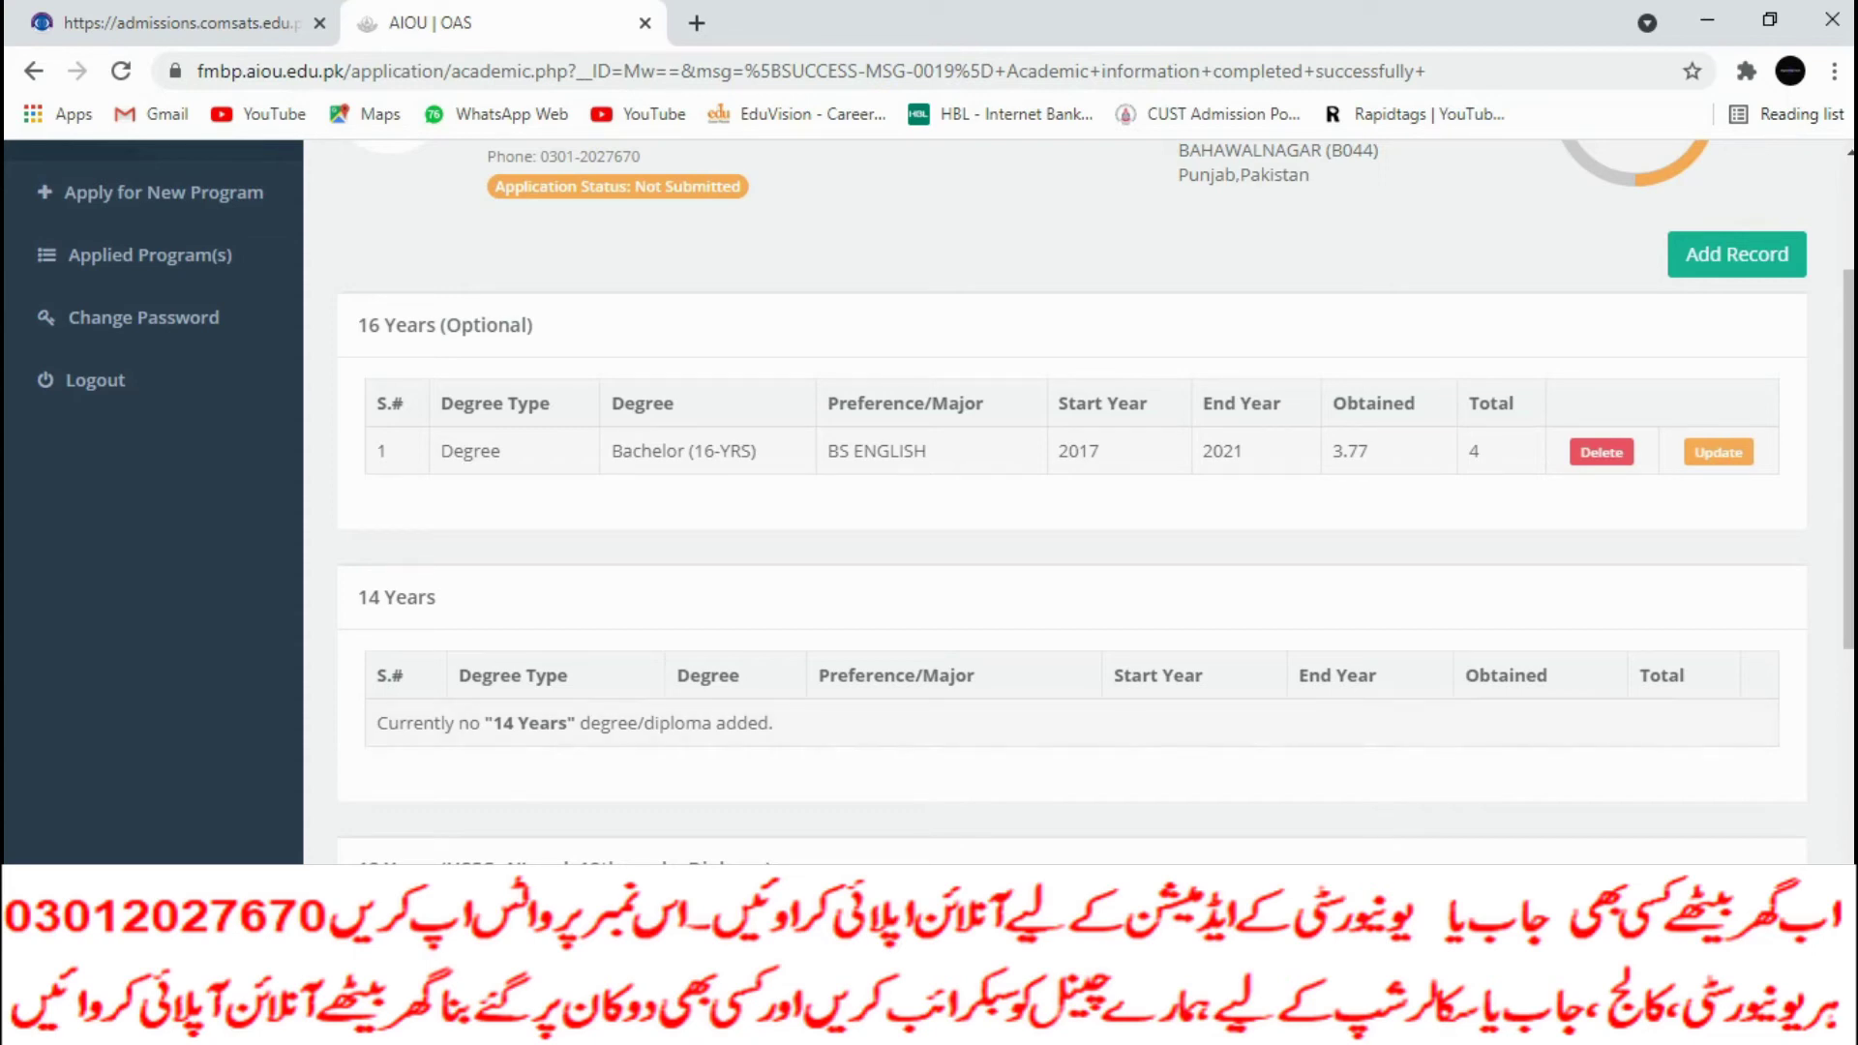
scroll(1094, 504, down, 7)
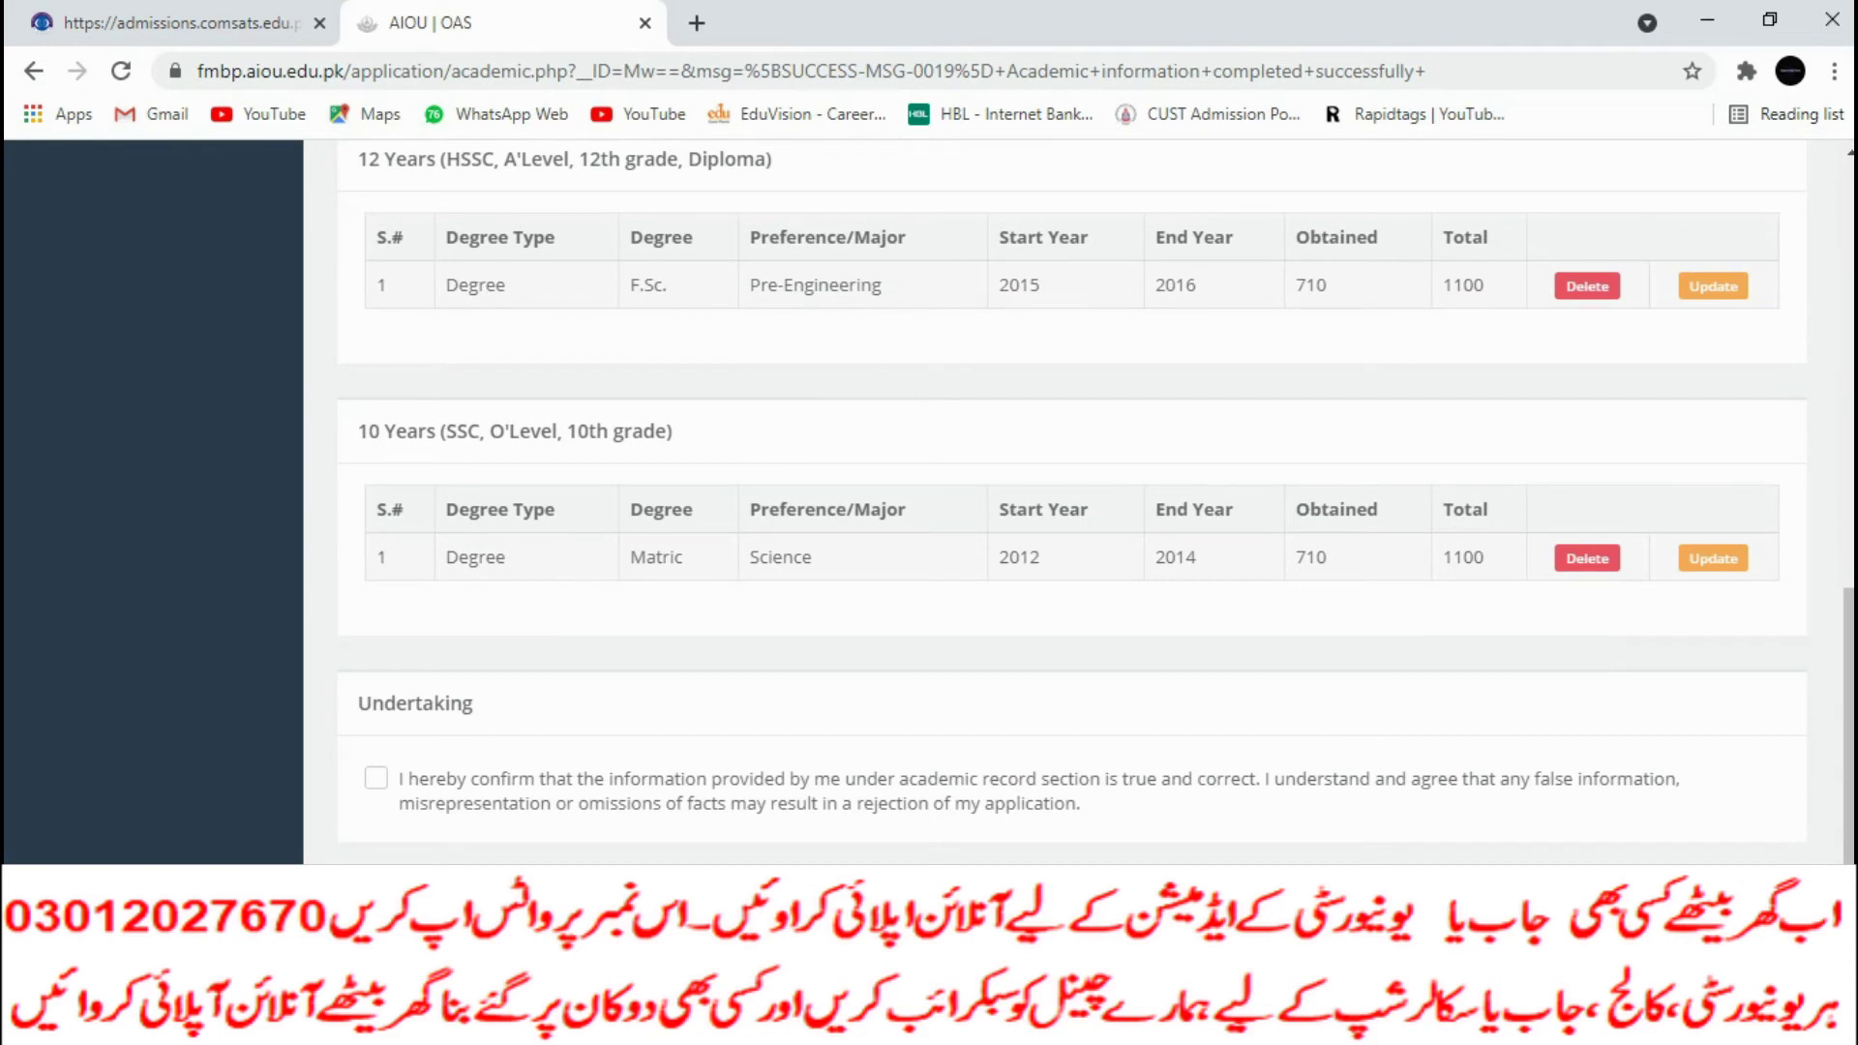
click(375, 779)
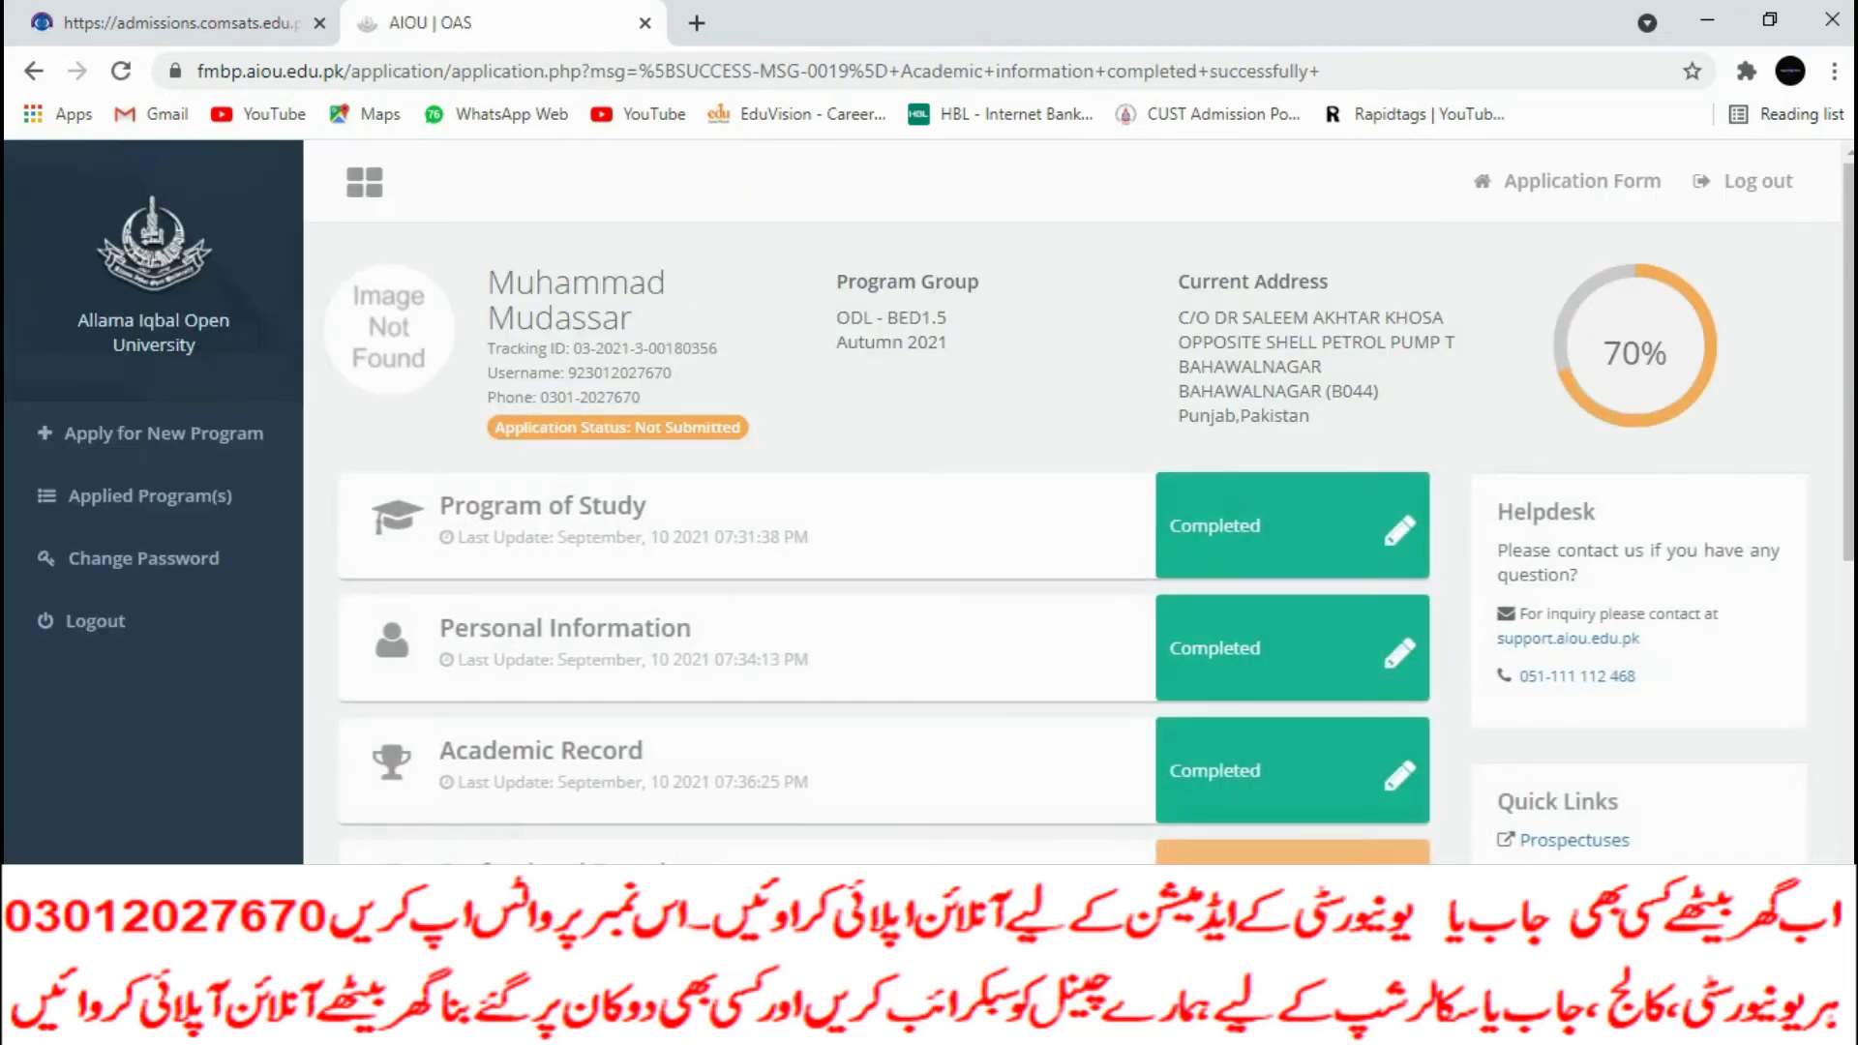
Save the Professional Experience section as Completed with no work experience records
scroll(1075, 502, down, 4)
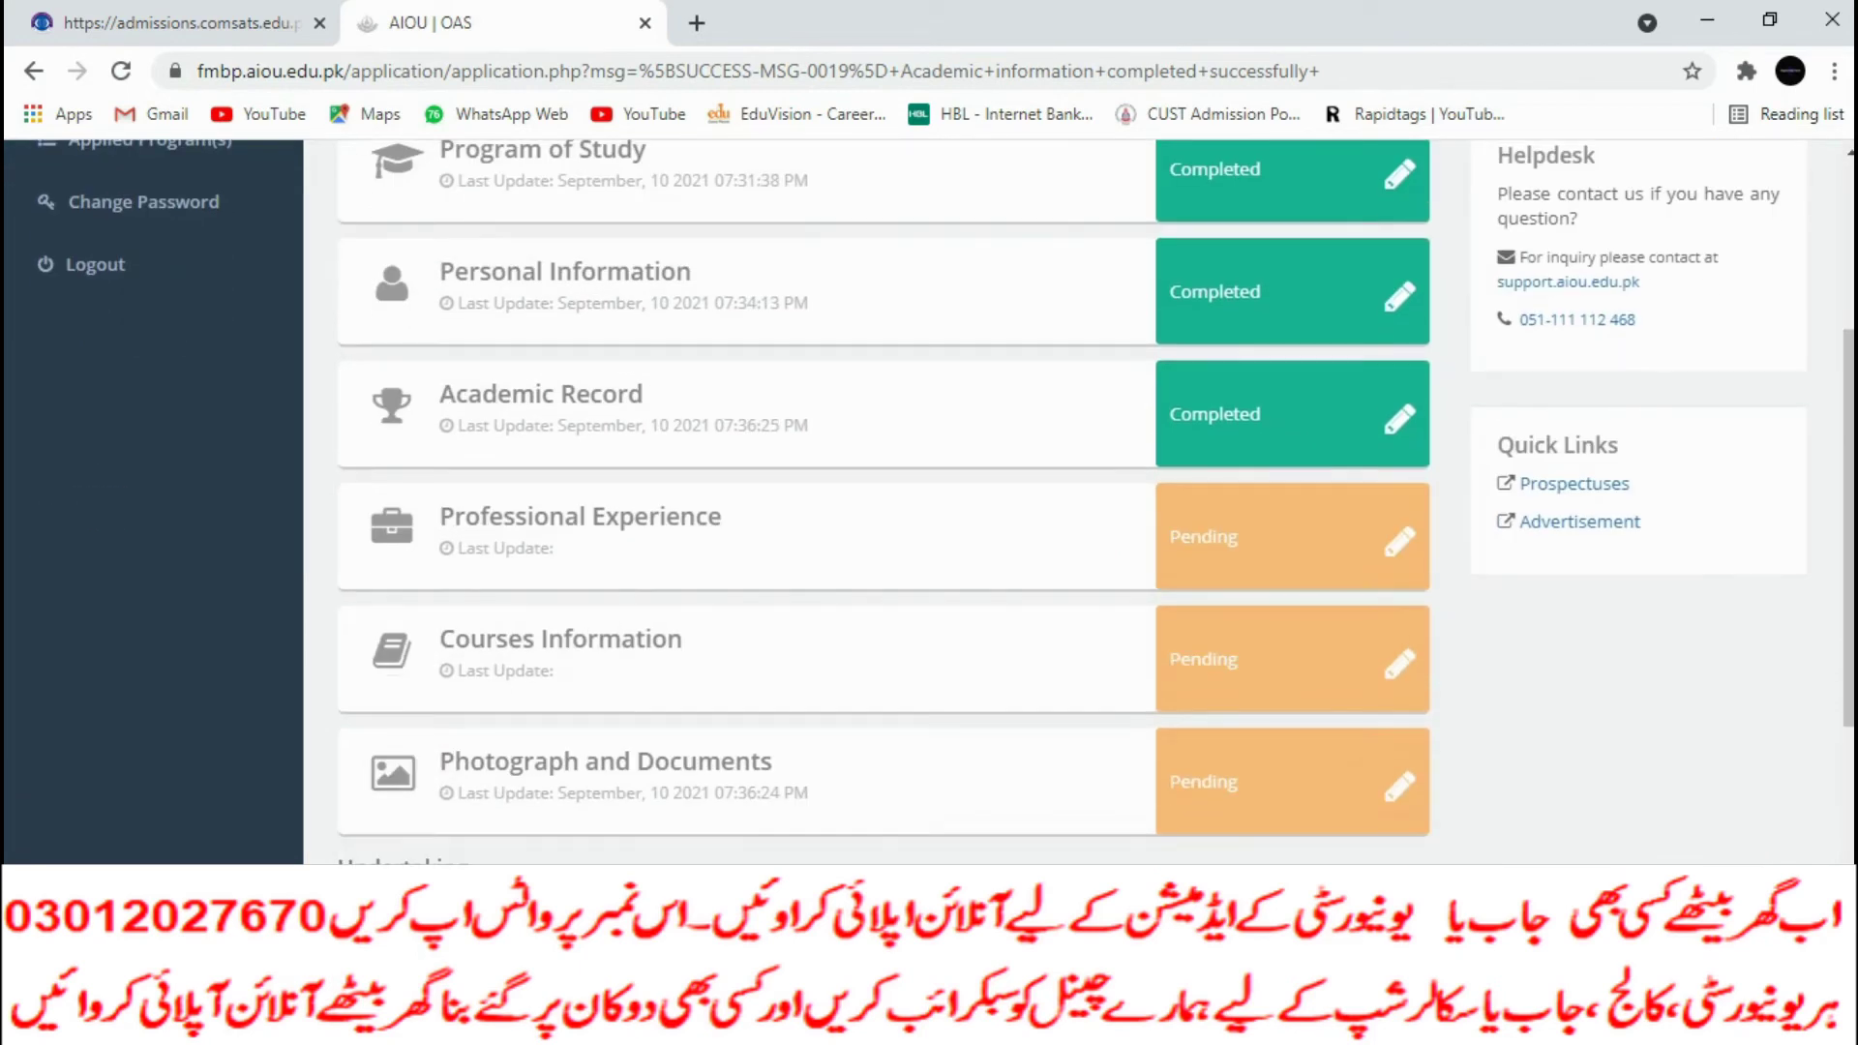
click(1292, 536)
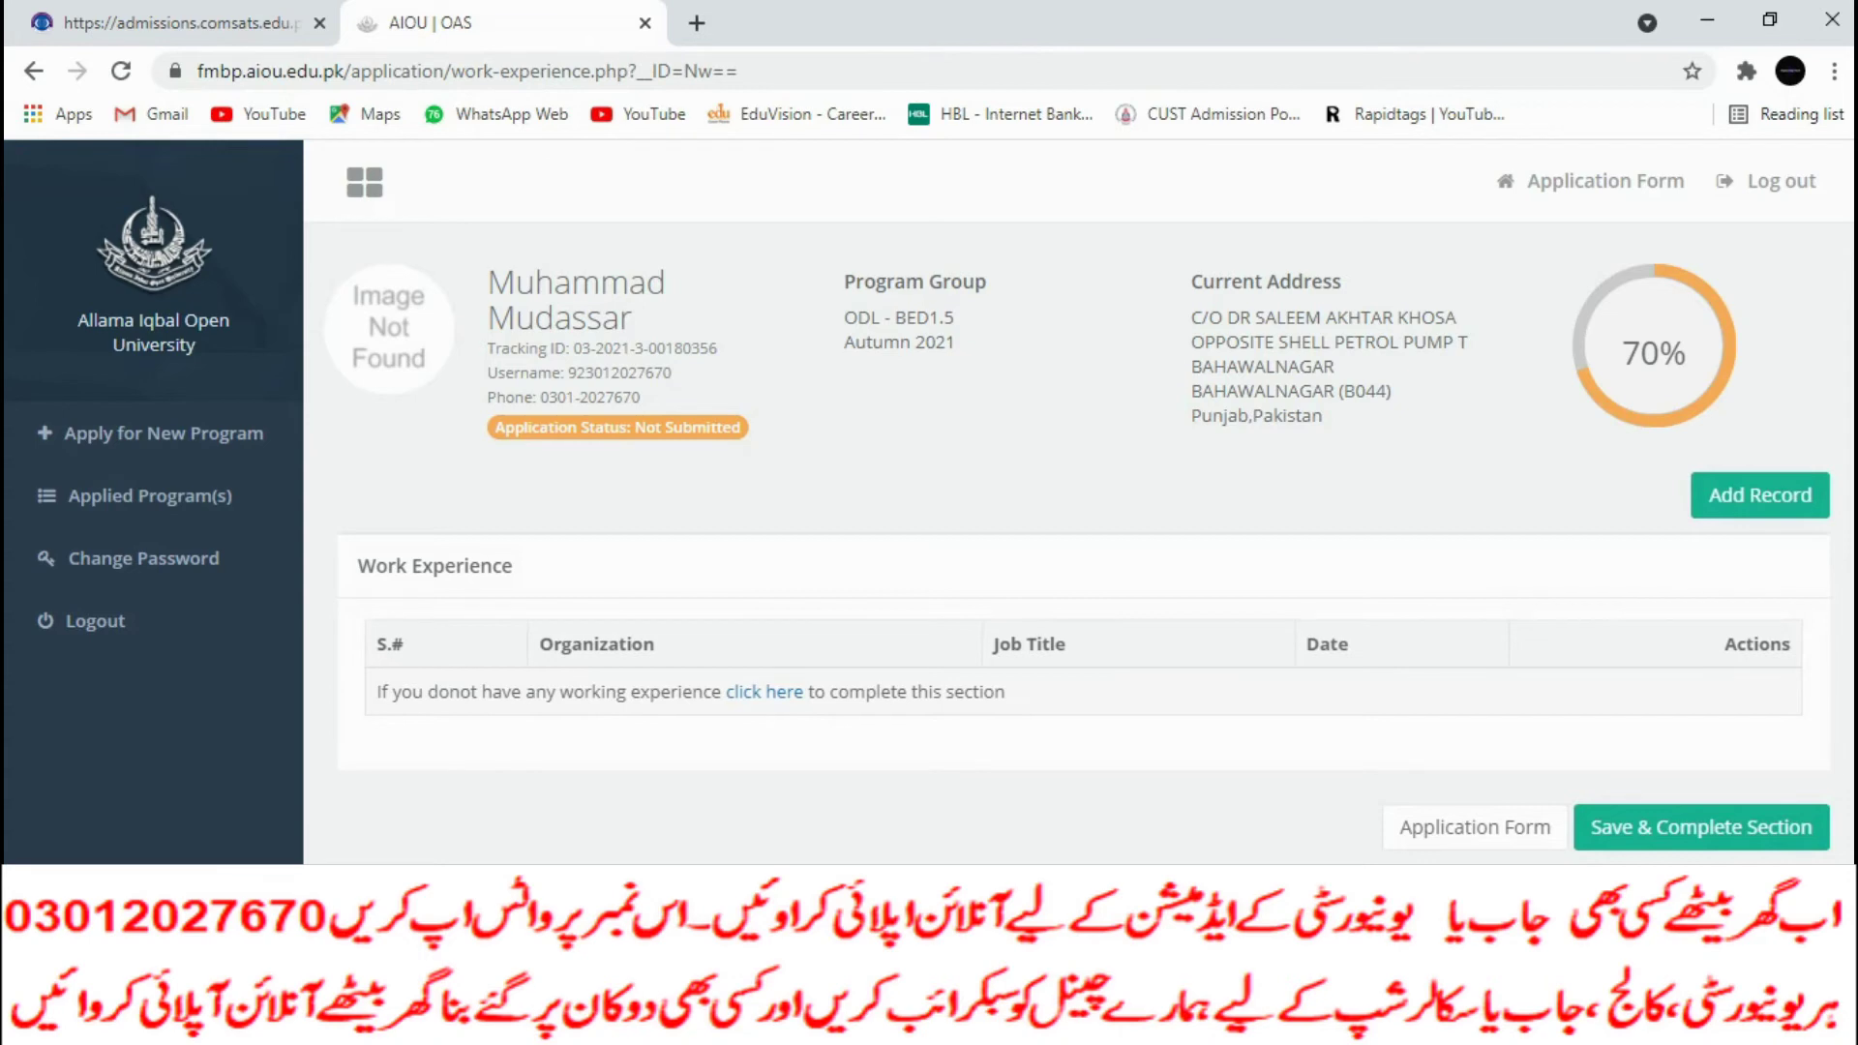
click(1701, 827)
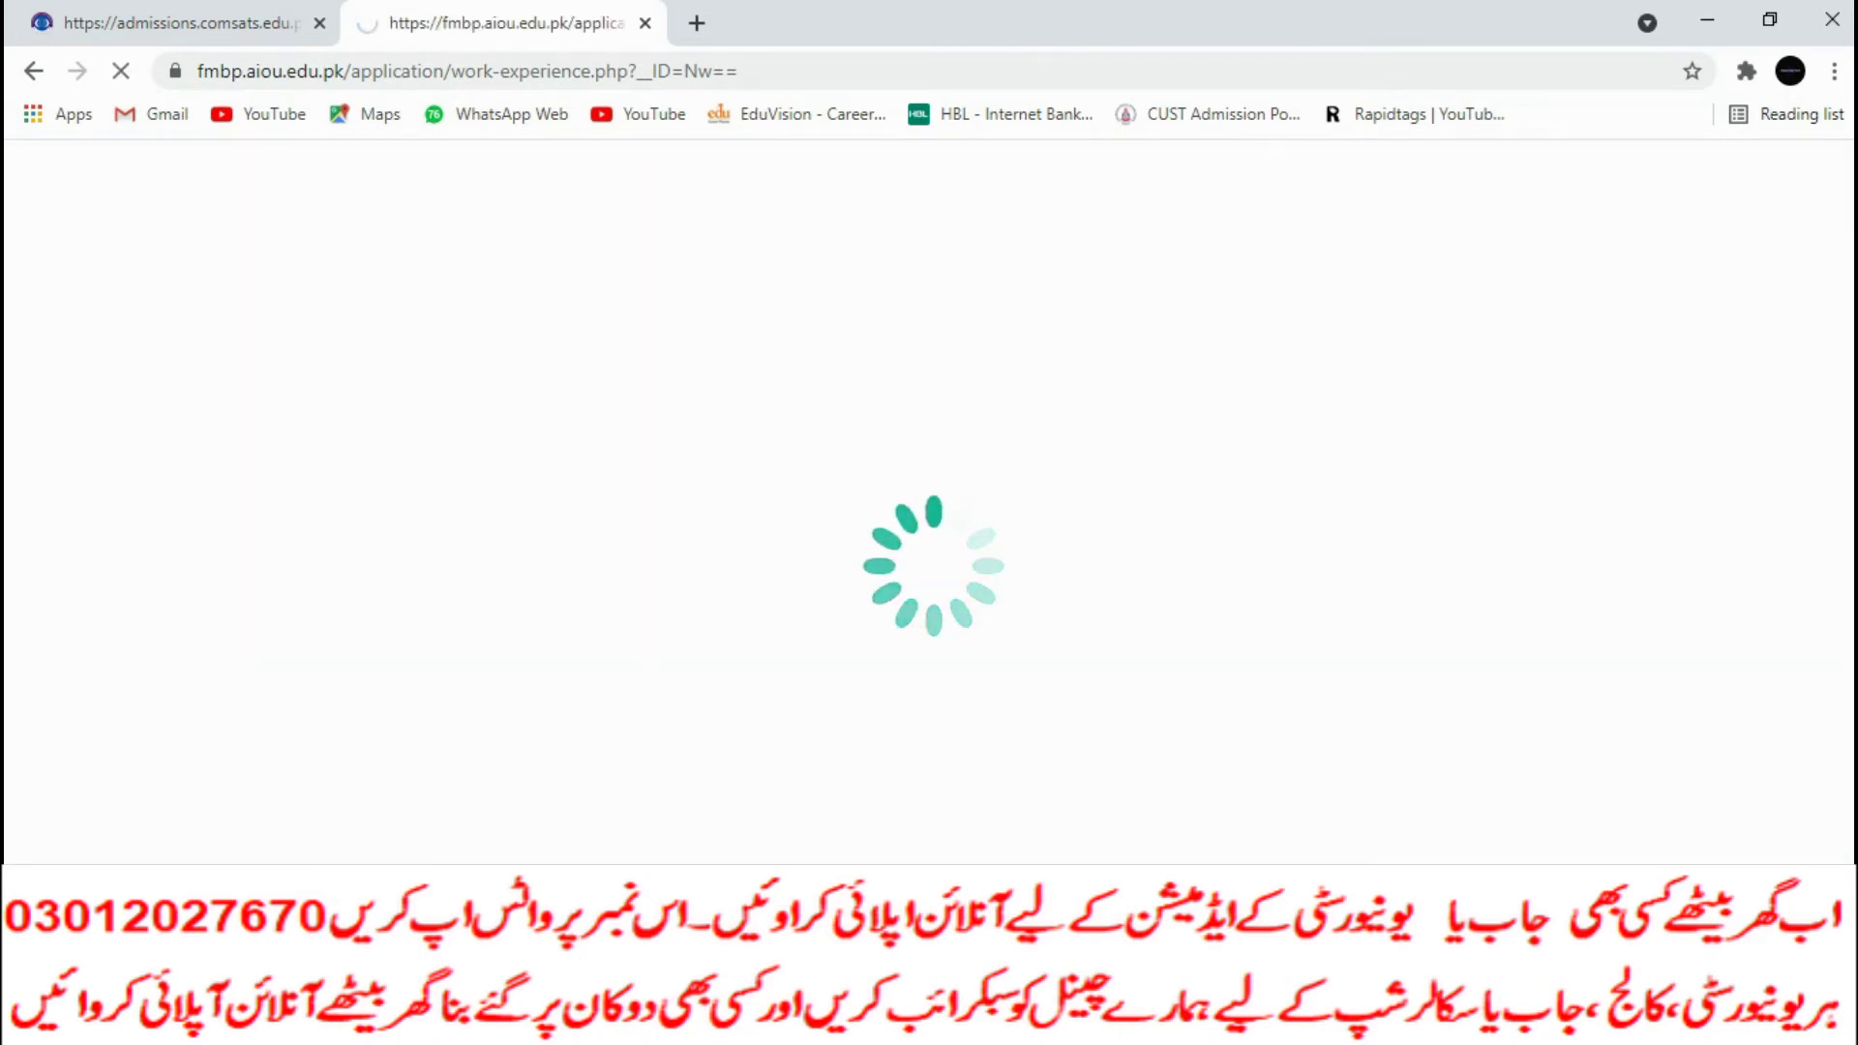
scroll(929, 503, down, 3)
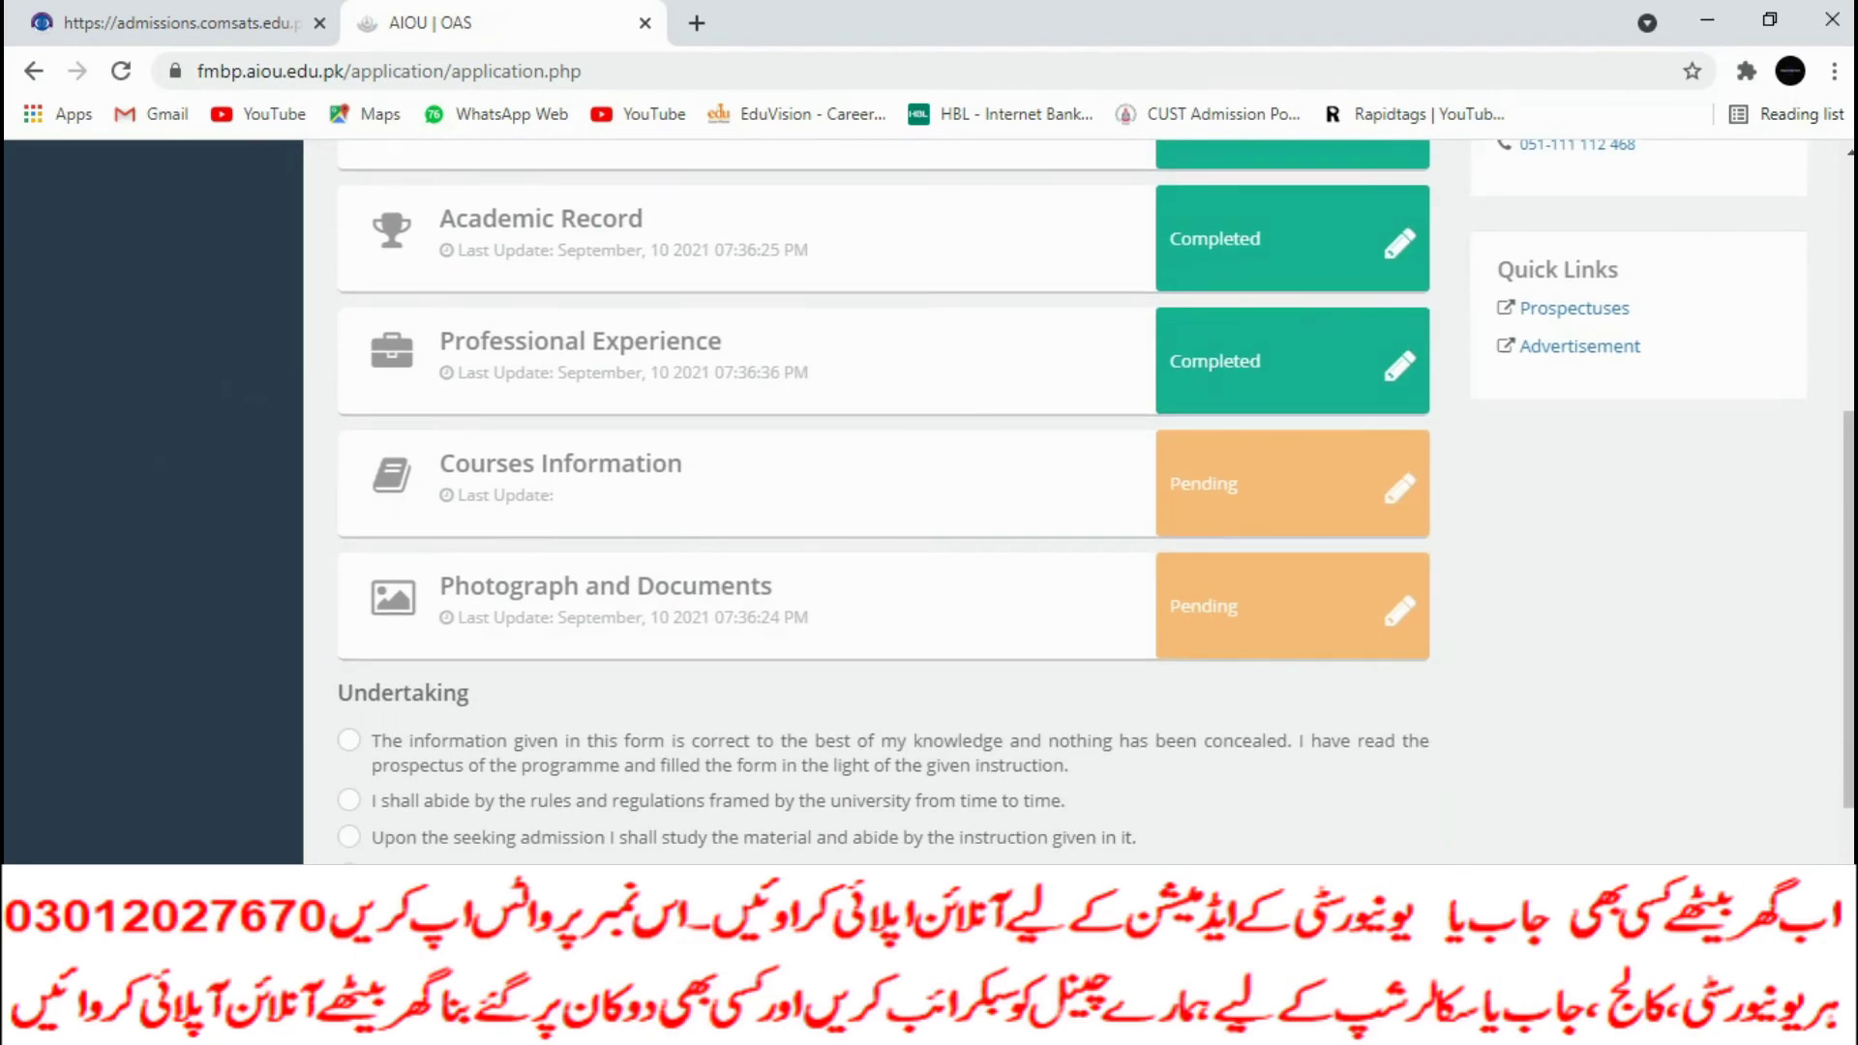
click(1399, 488)
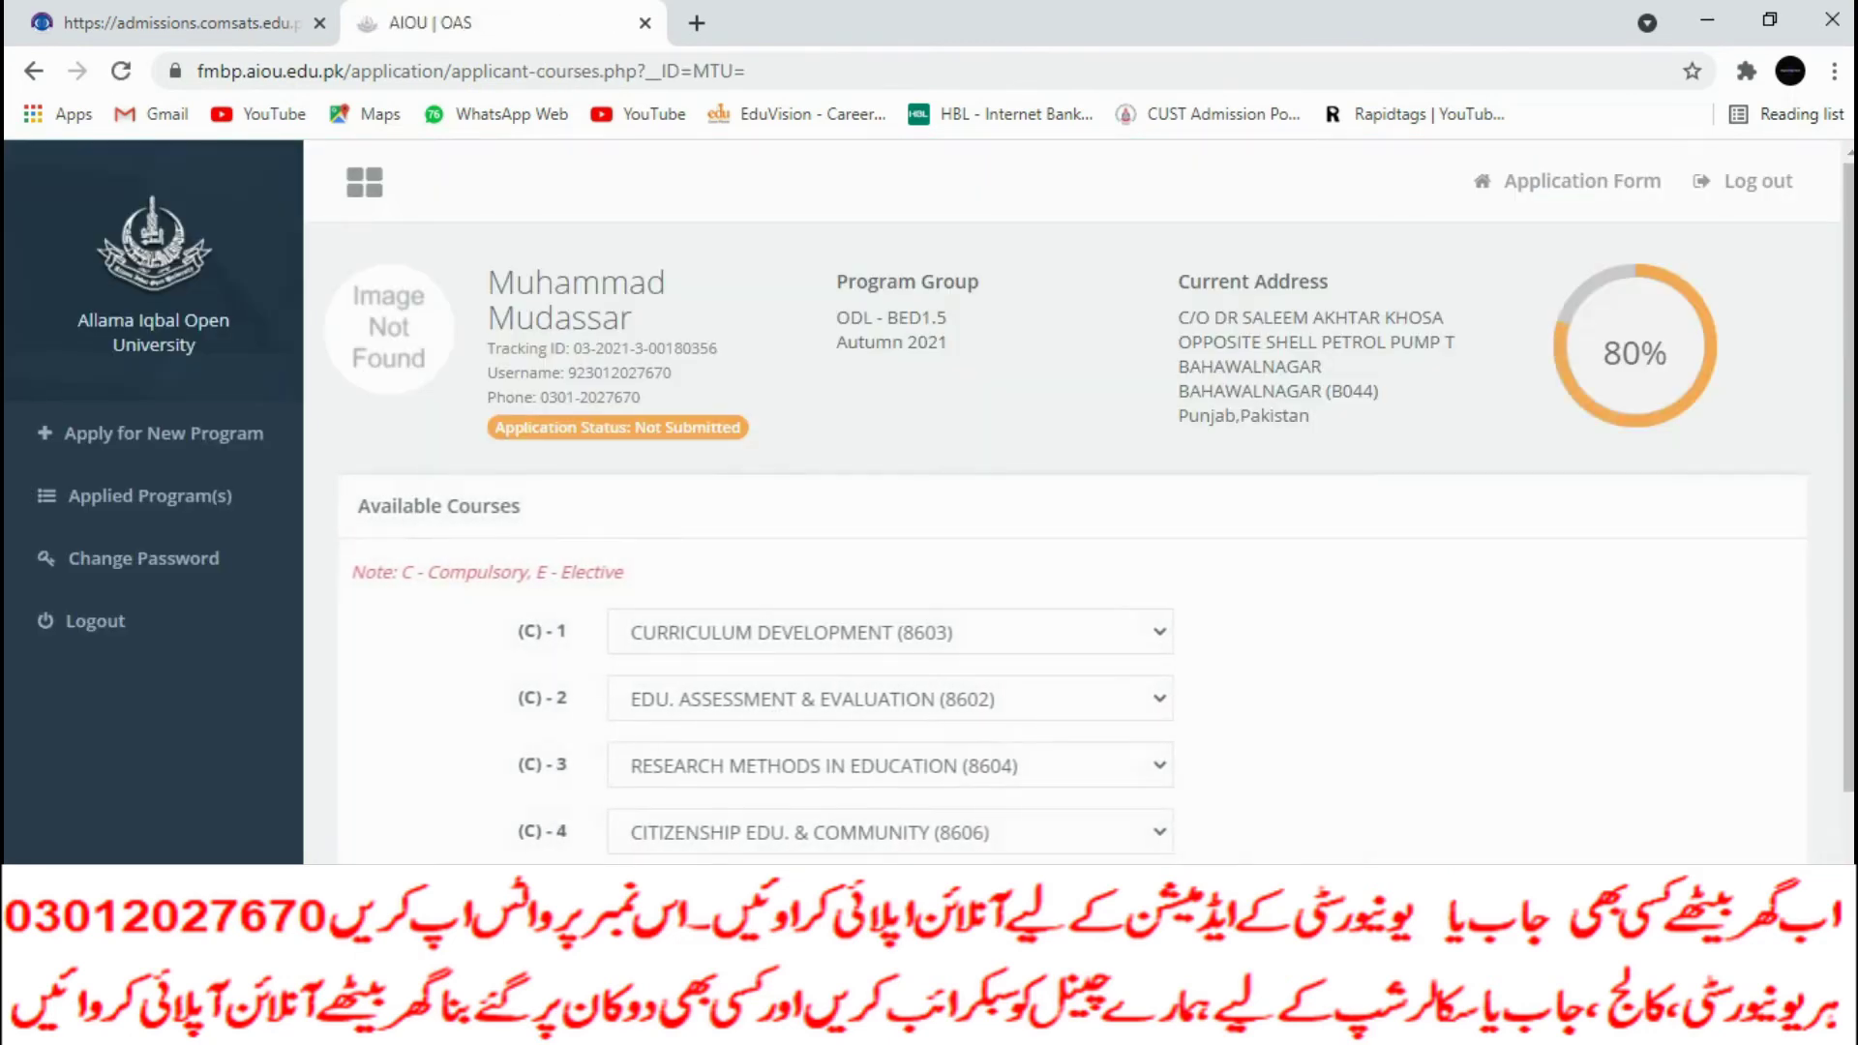
Add the six compulsory B.Ed 1.5 courses, totalling 24,100 in fees, and return to the dashboard
scroll(929, 503, down, 2)
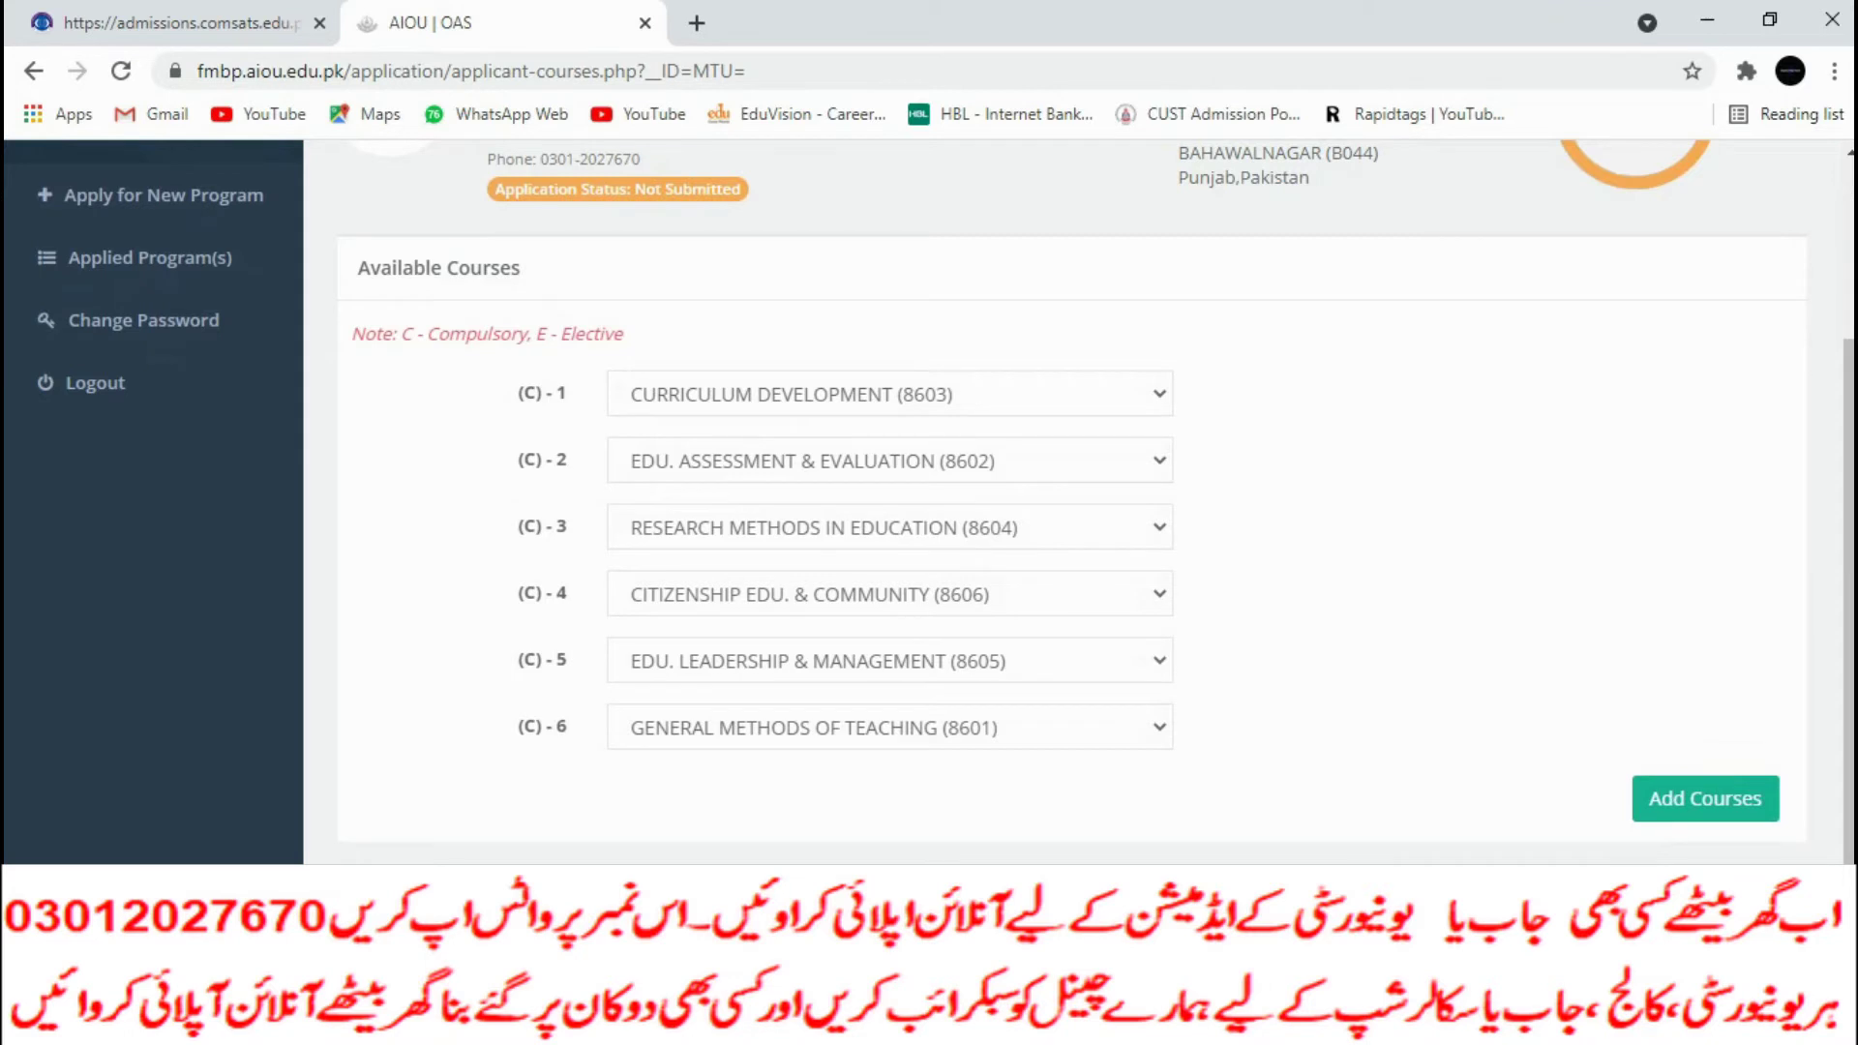
click(1705, 798)
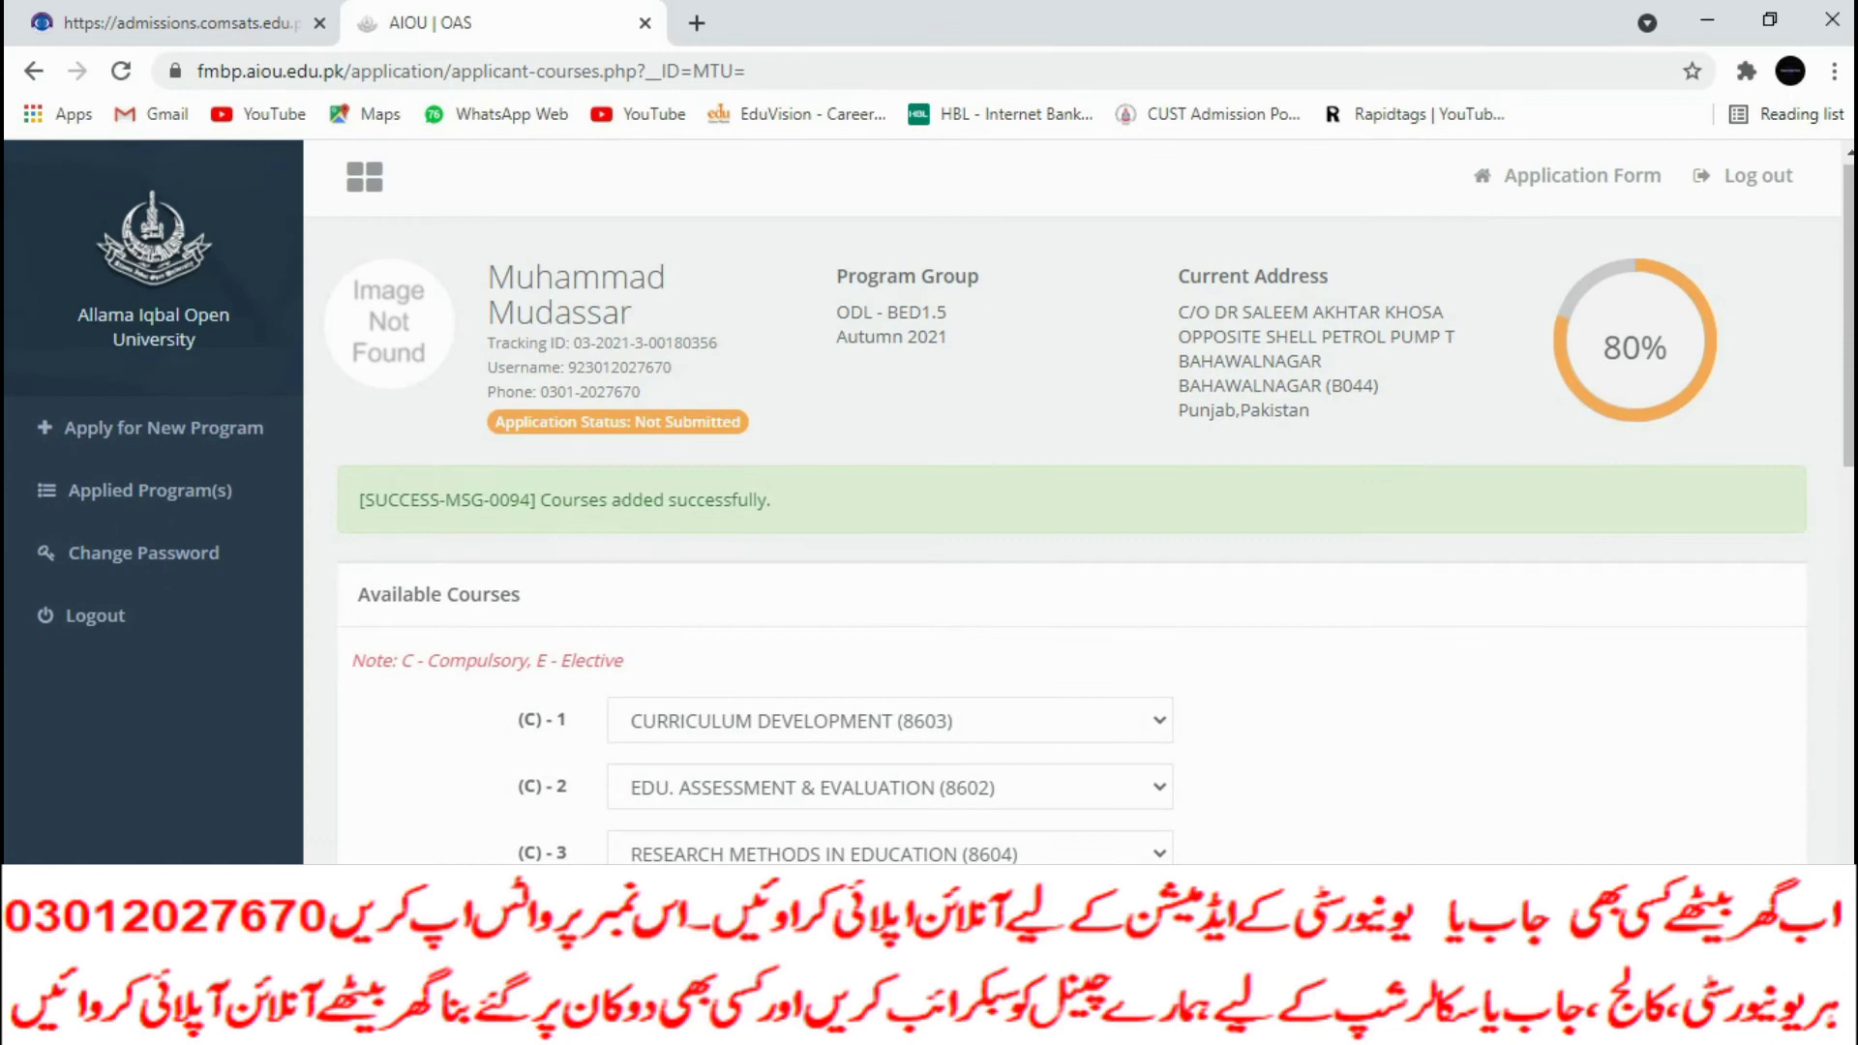
scroll(1065, 503, down, 5)
scroll(1064, 503, down, 3)
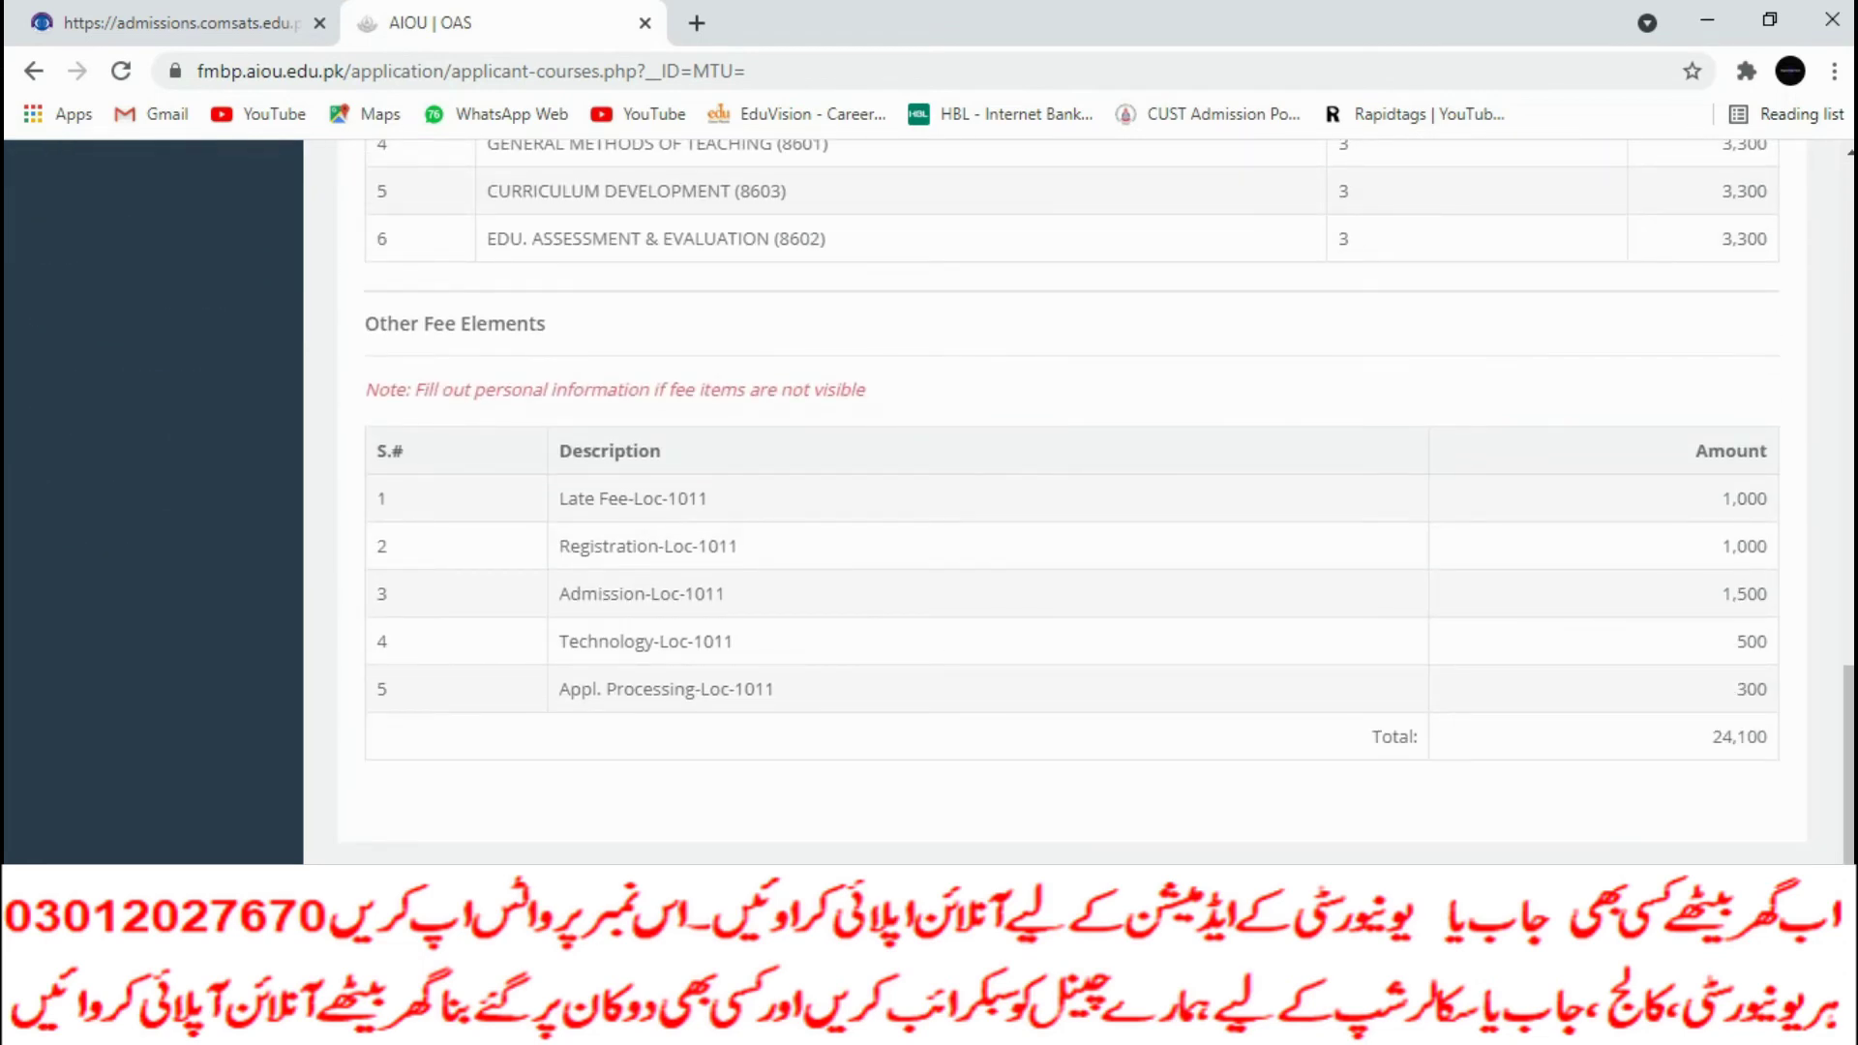
key(F5)
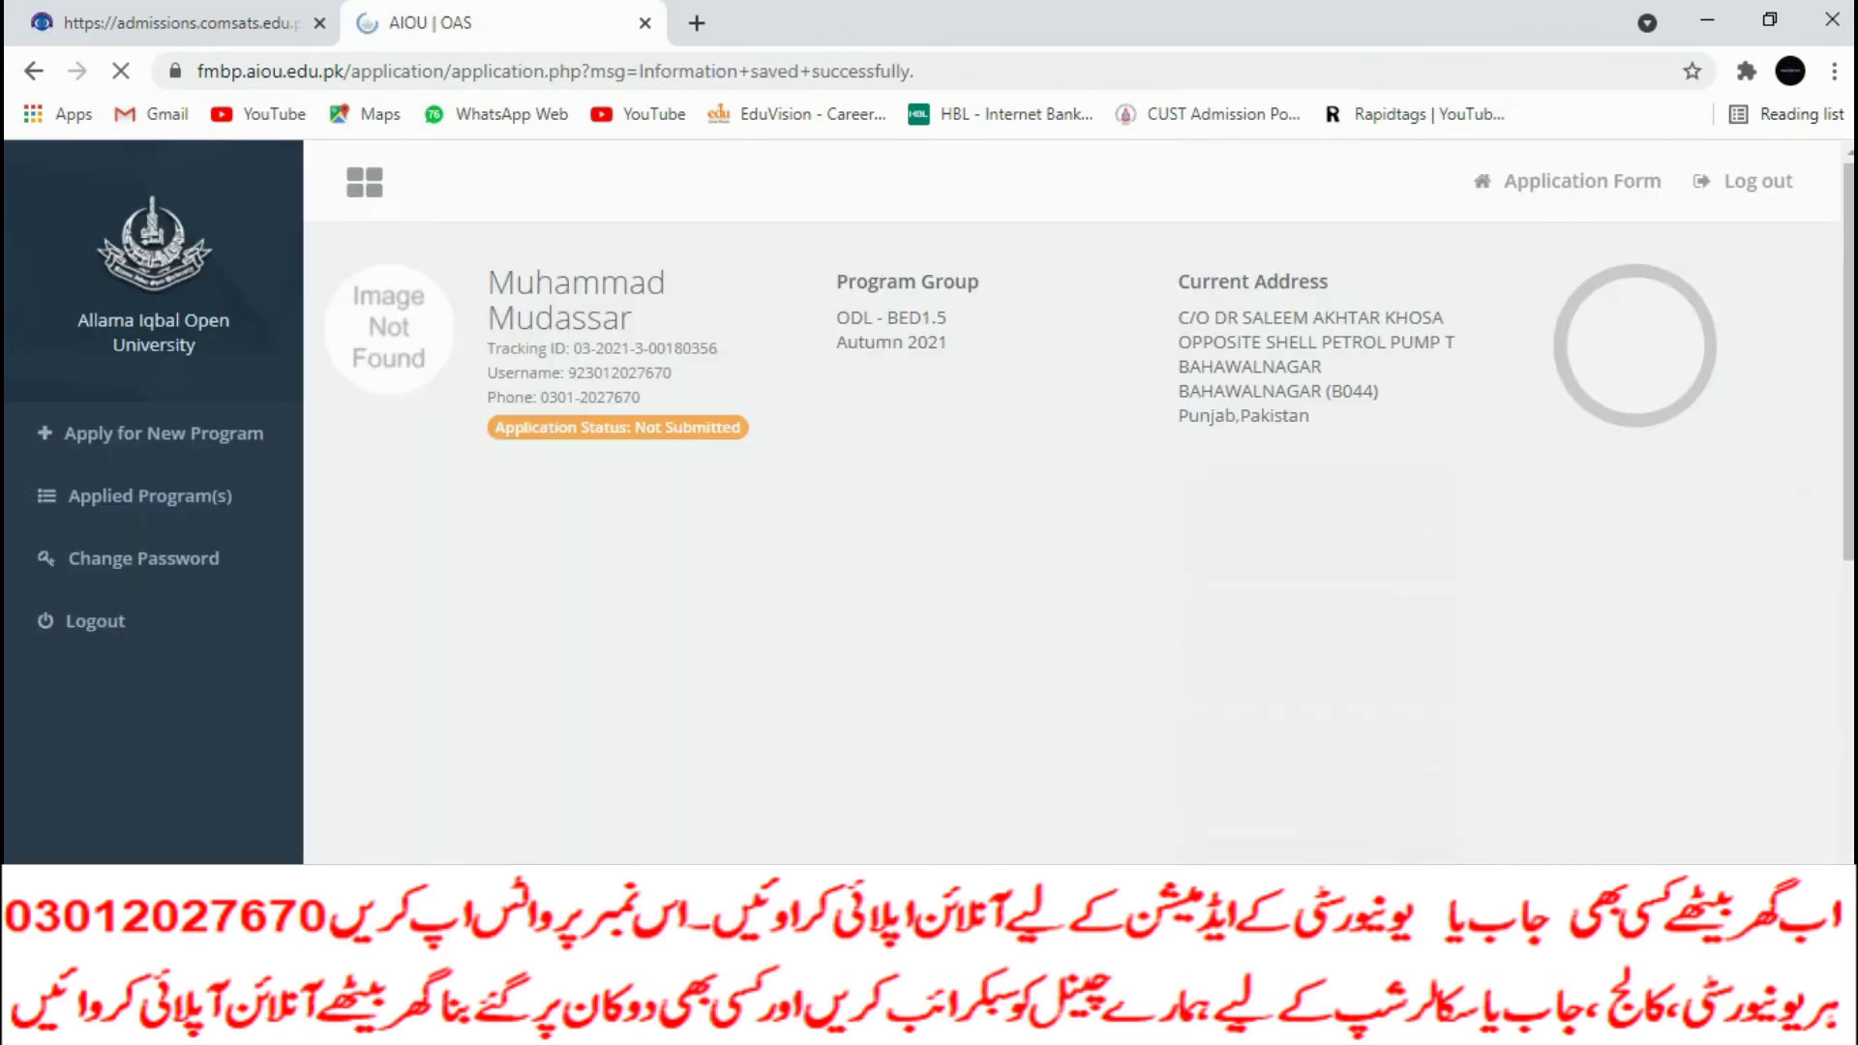
In Photograph and Documents, upload AD.jpg as the Recent Photograph
scroll(929, 503, down, 4)
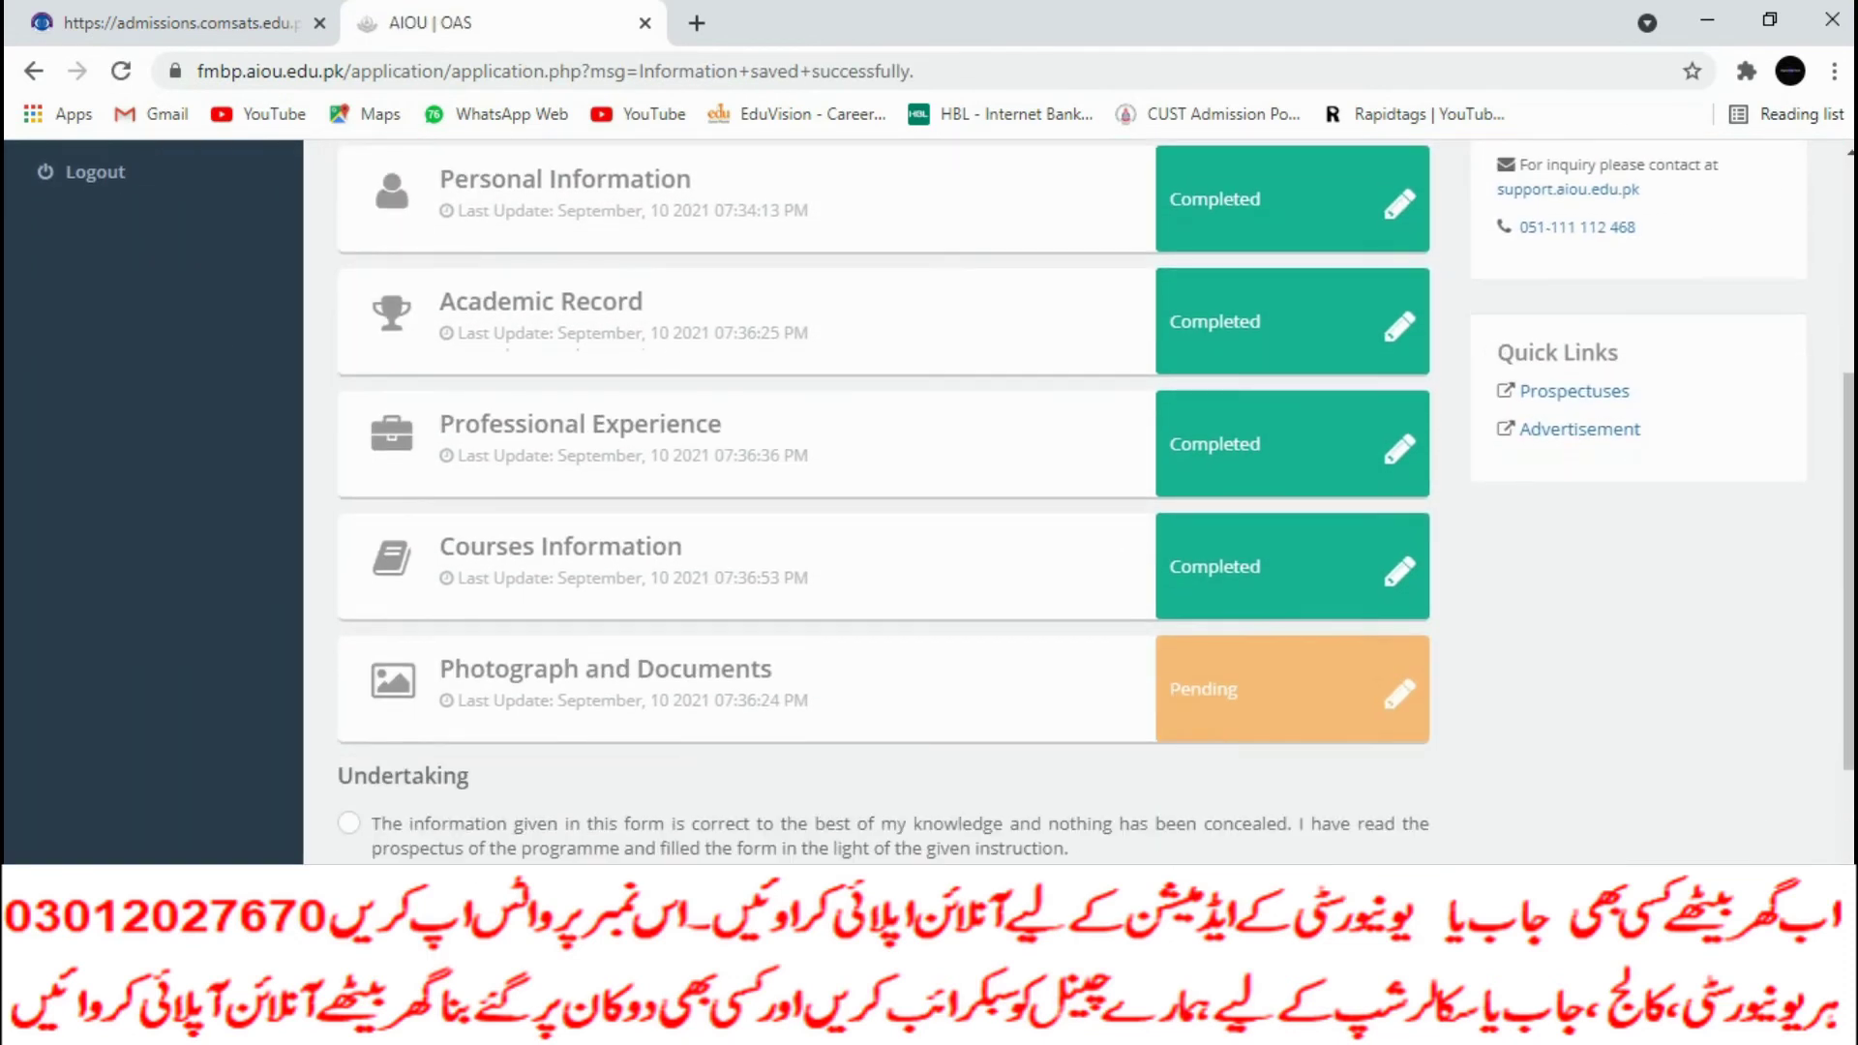
key(F5)
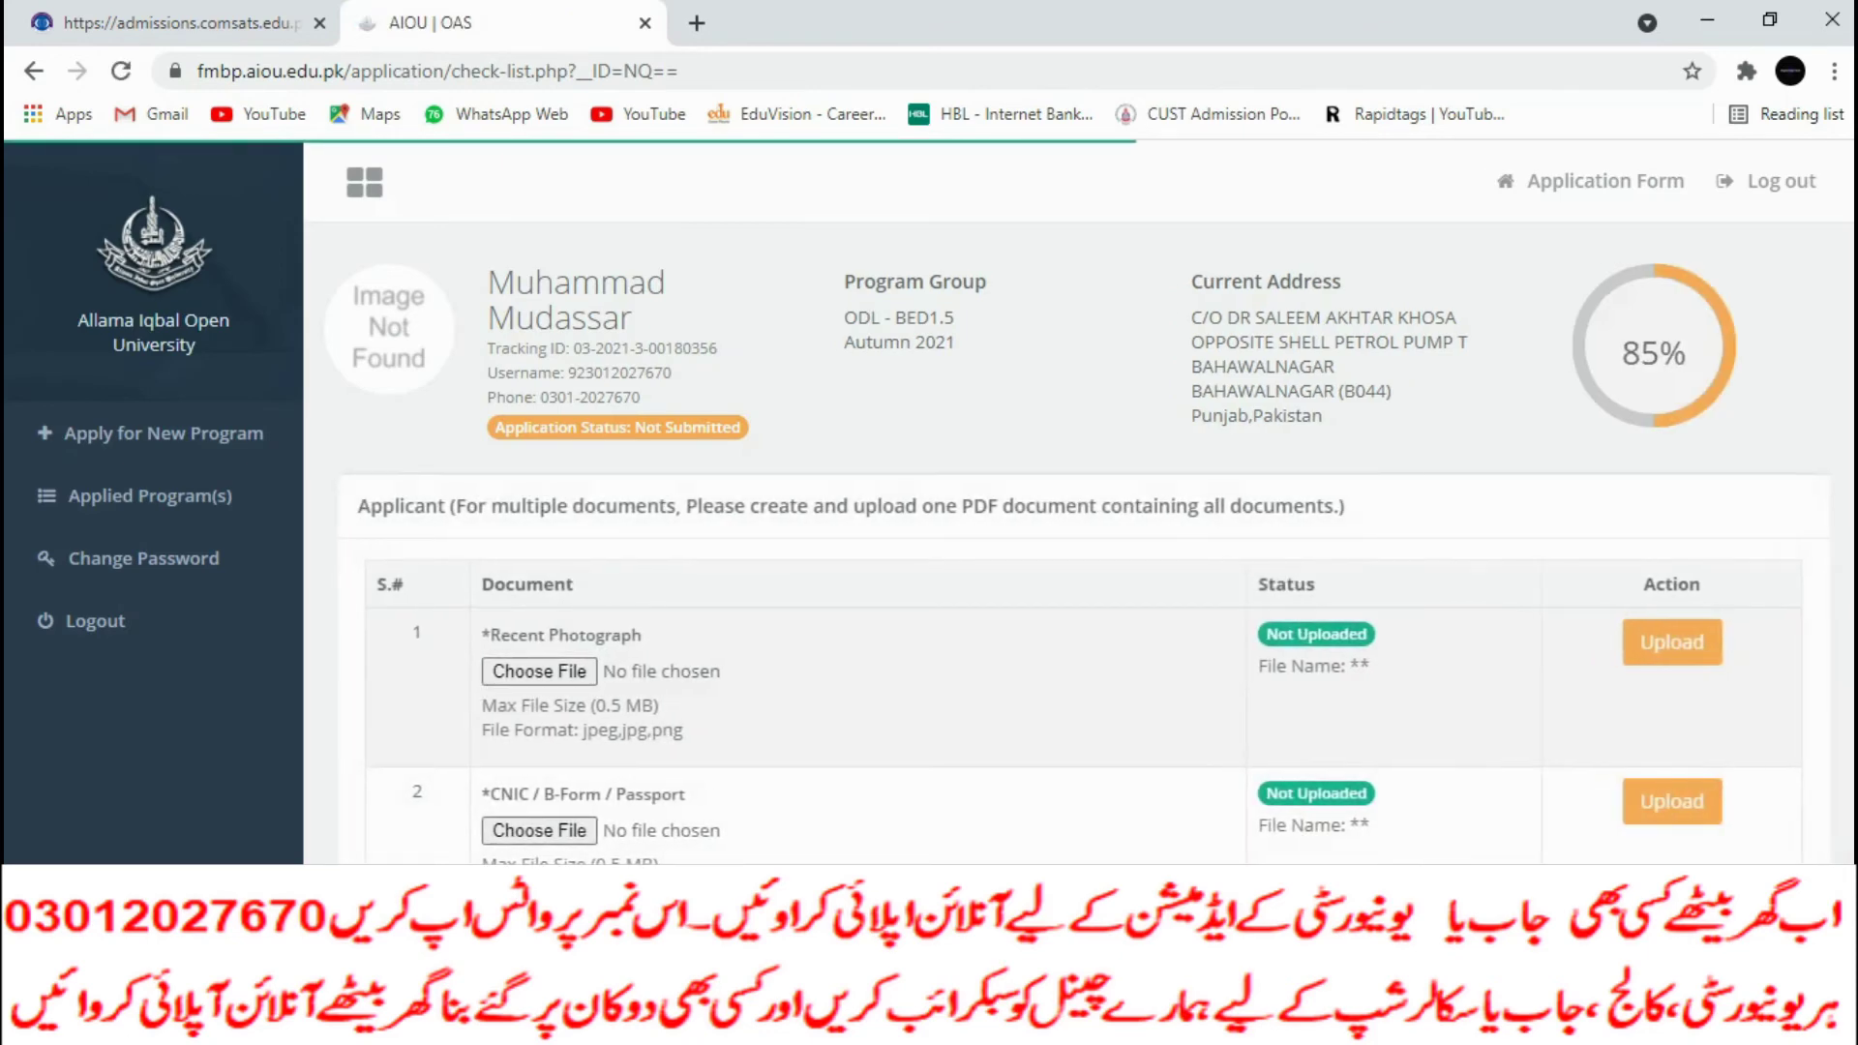
click(537, 670)
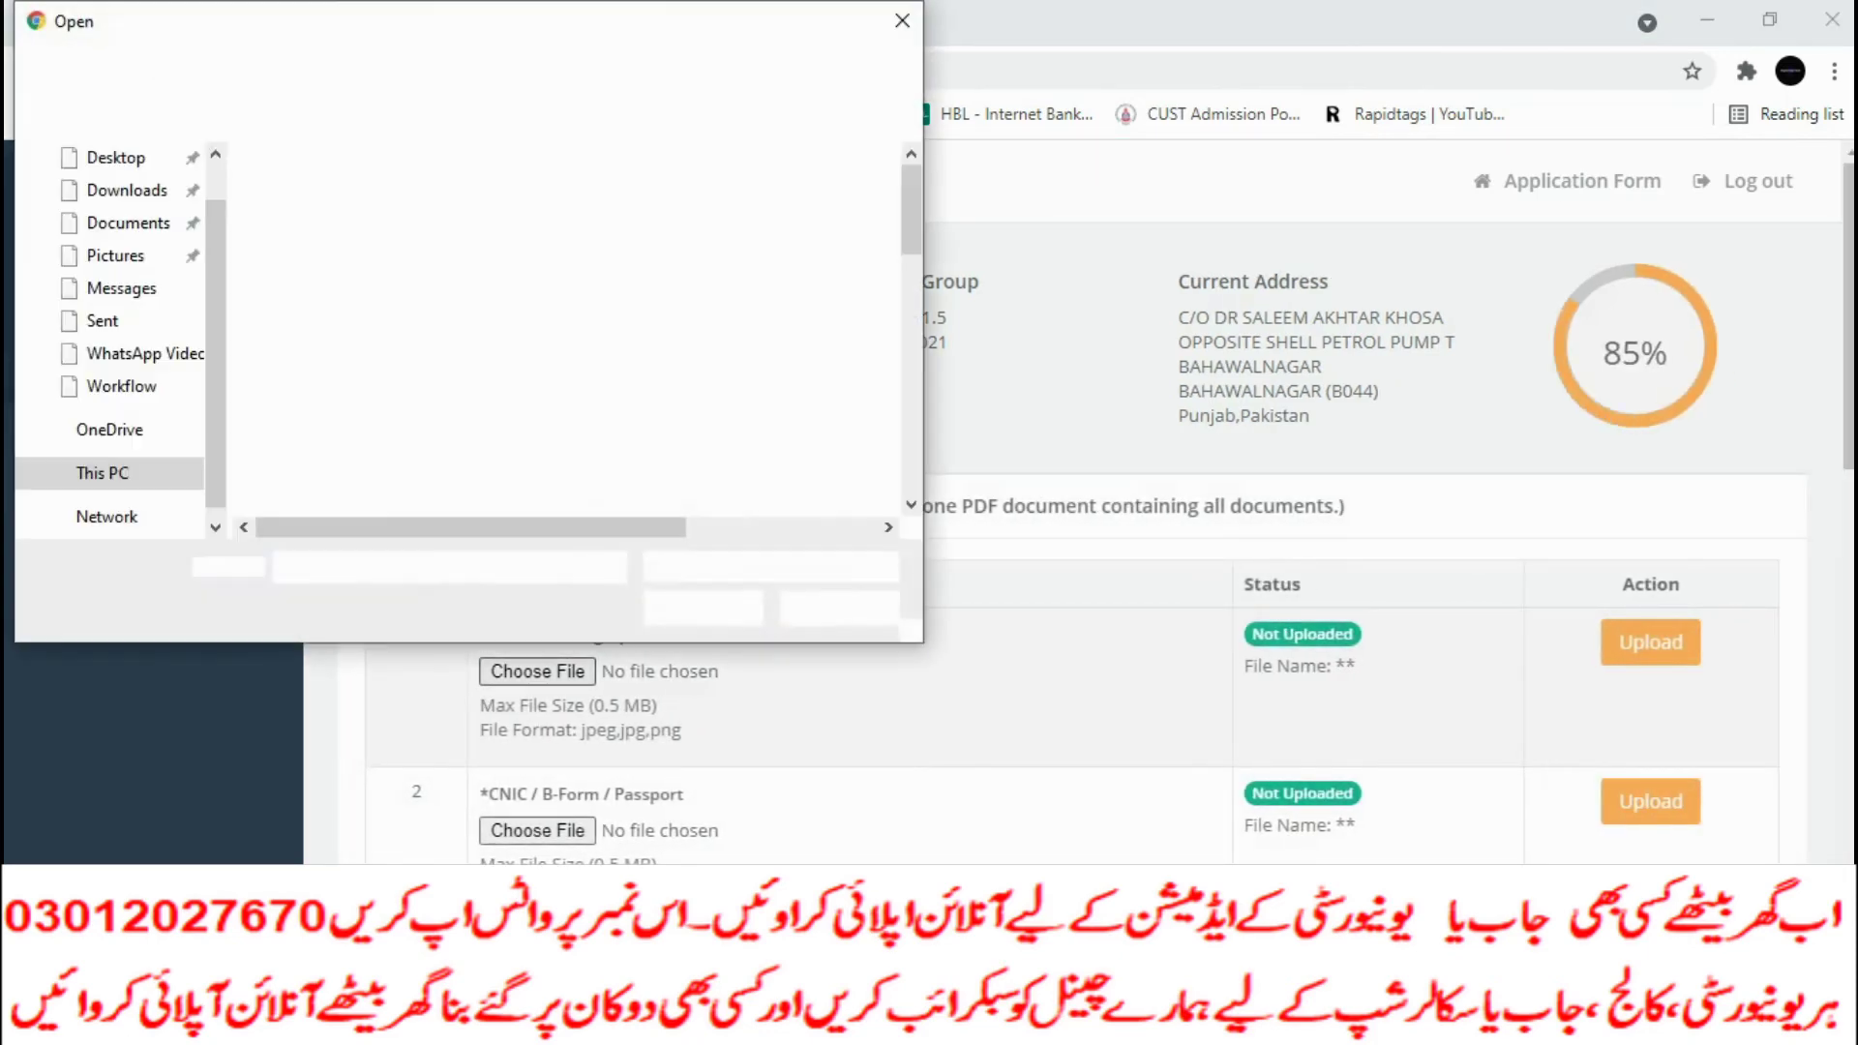
text(ad)
key(Down)
key(Return)
key(F5)
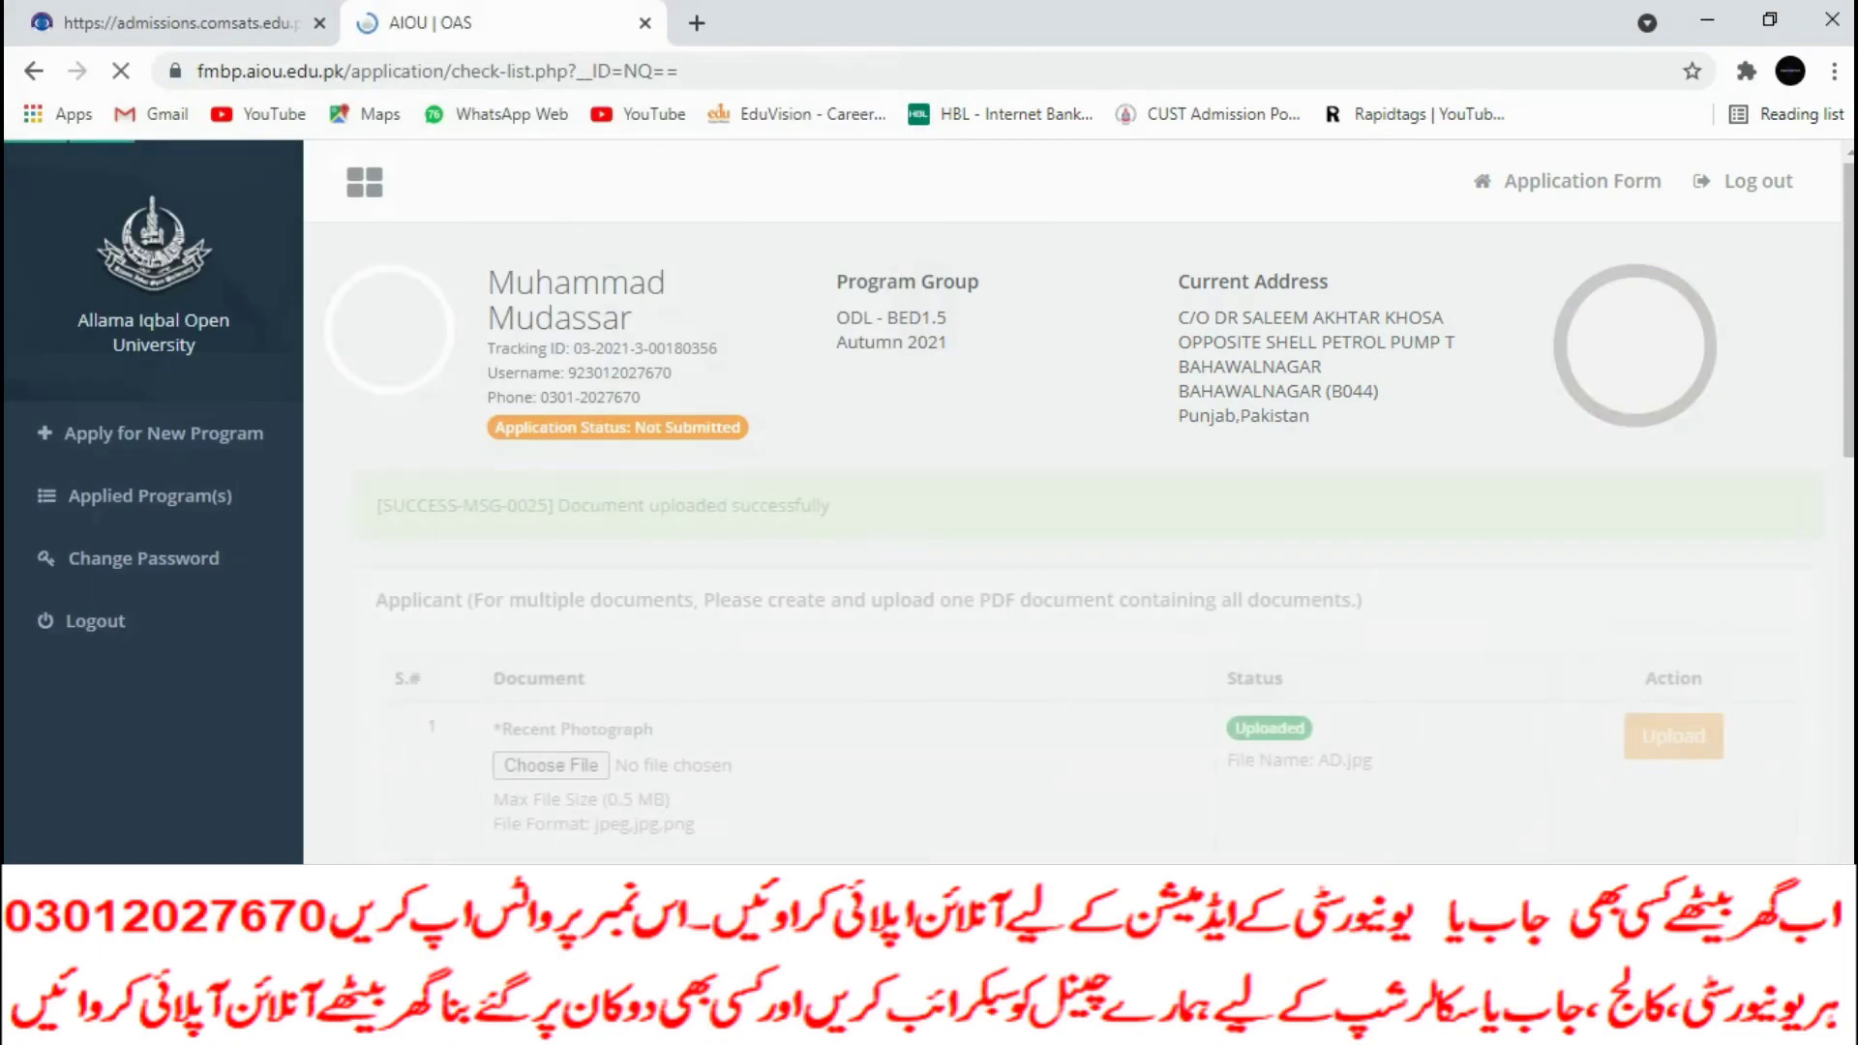
Attach AD.jpg as the CNIC / B-Form / Passport and the Local/Domicile documents
scroll(929, 503, down, 2)
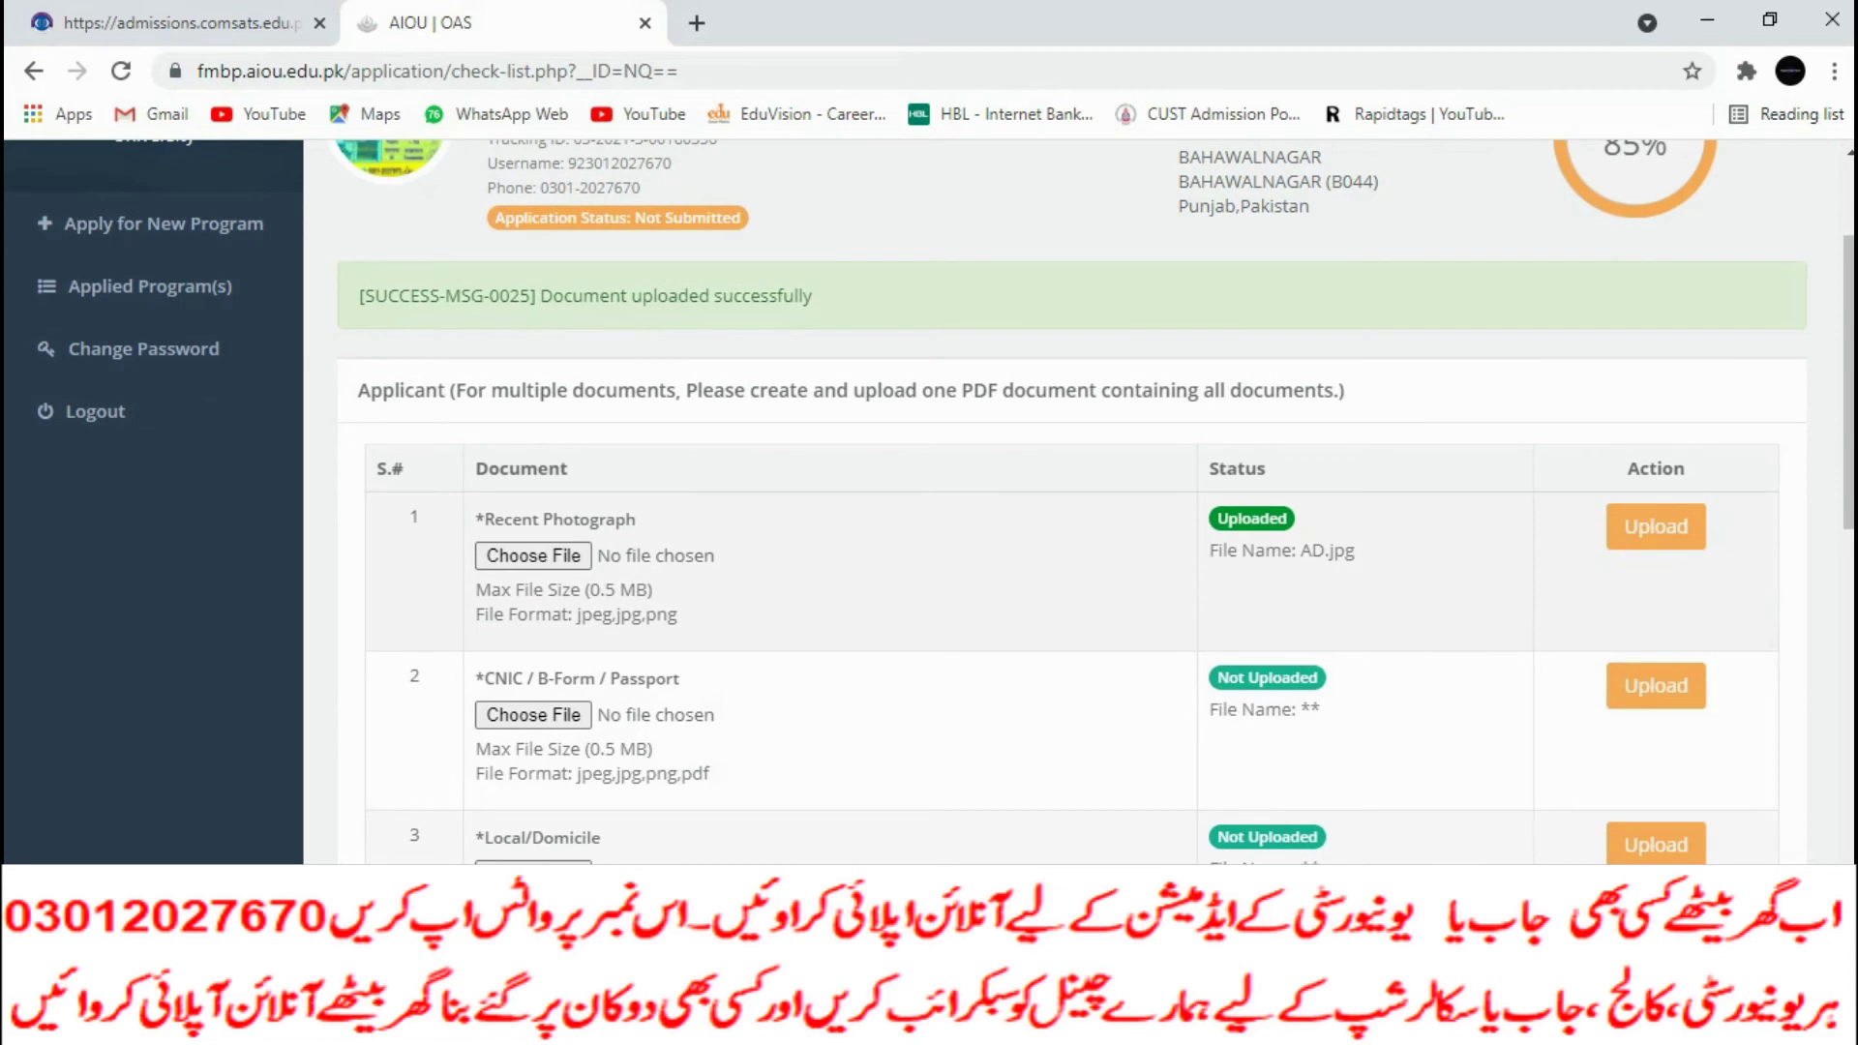
click(533, 714)
text(a)
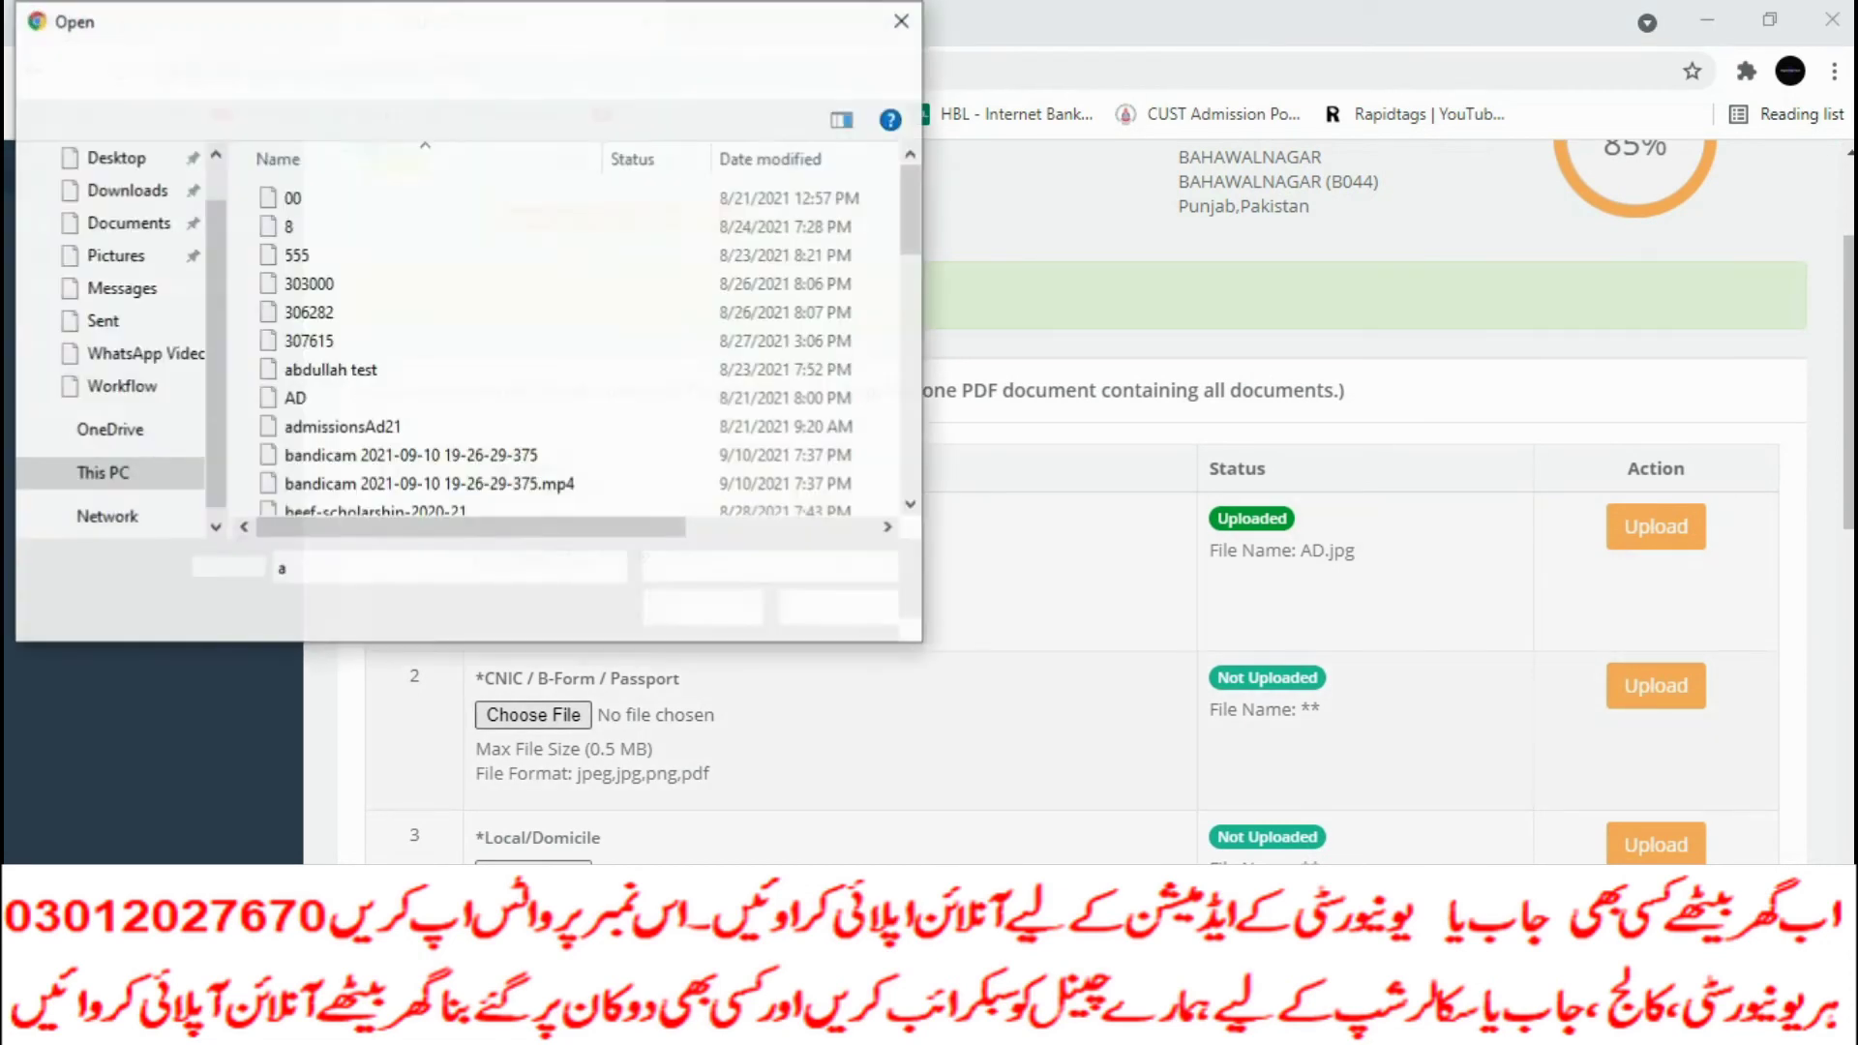
text(d)
key(Down)
key(Return)
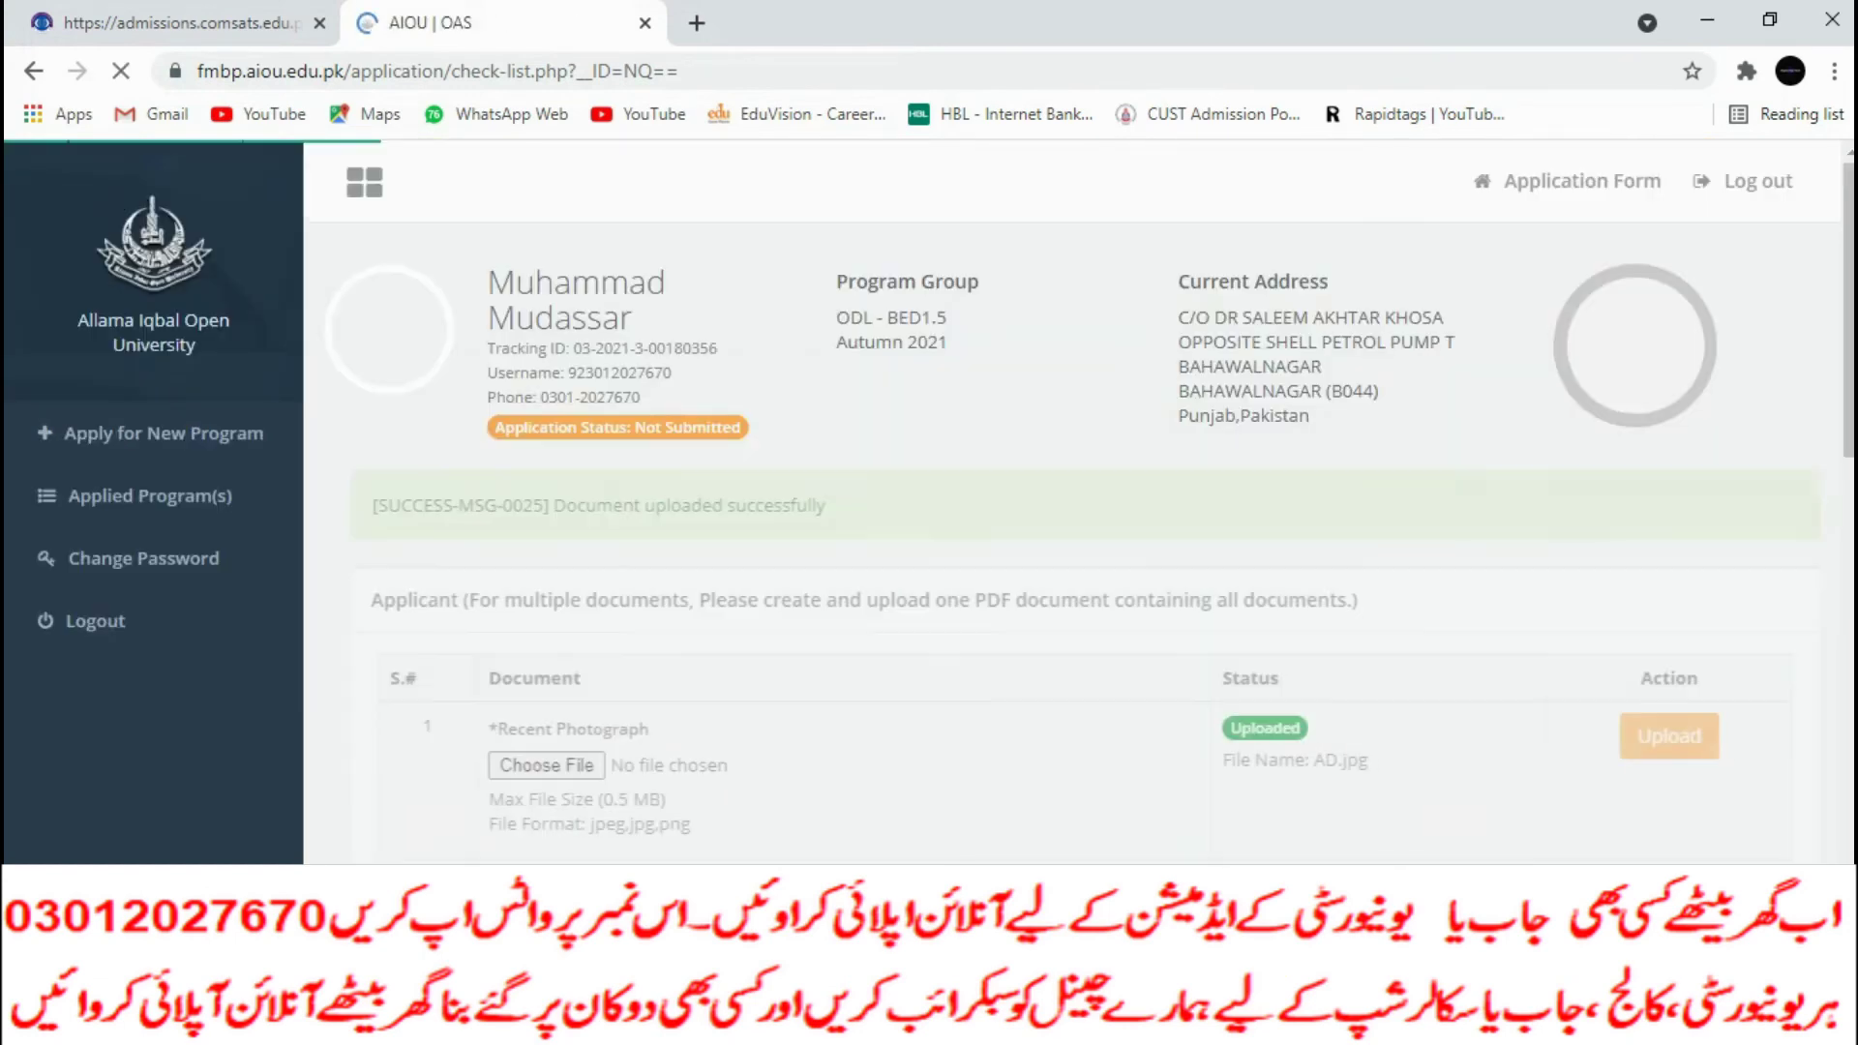
scroll(1072, 503, down, 4)
click(533, 711)
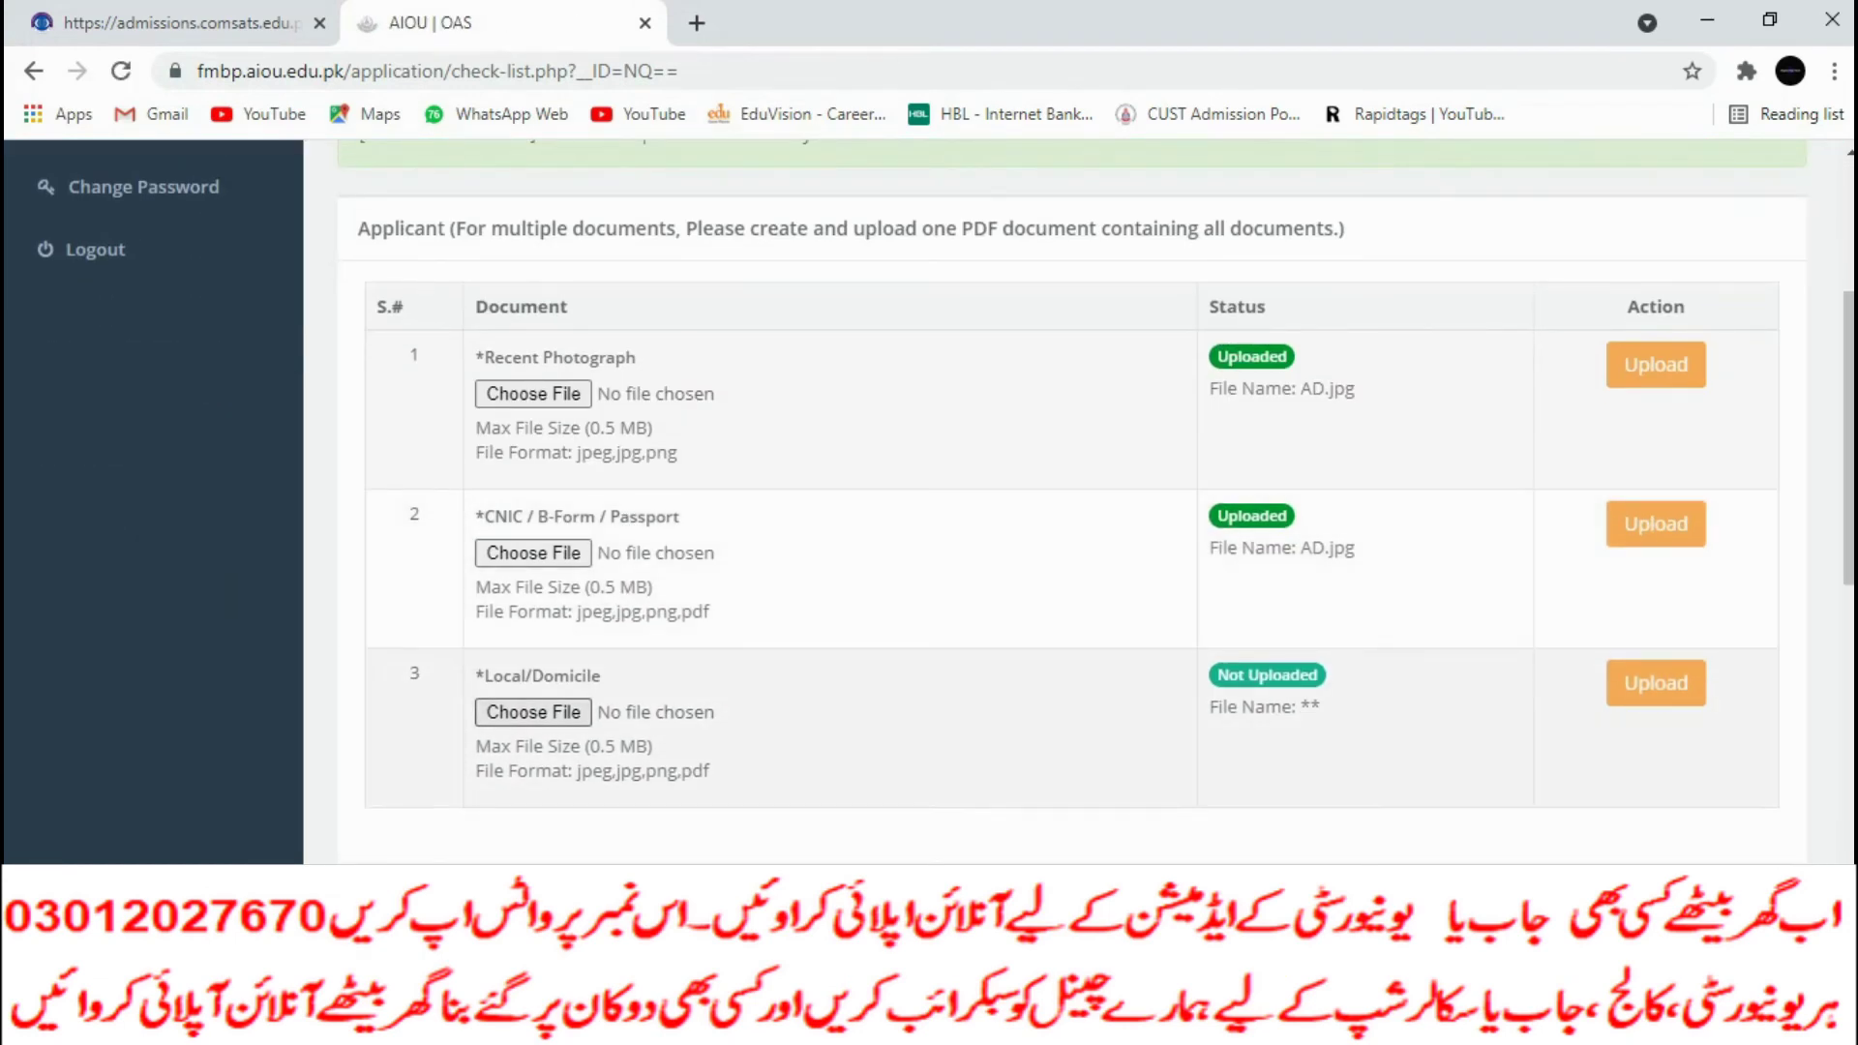
text(ad)
key(Down)
key(Return)
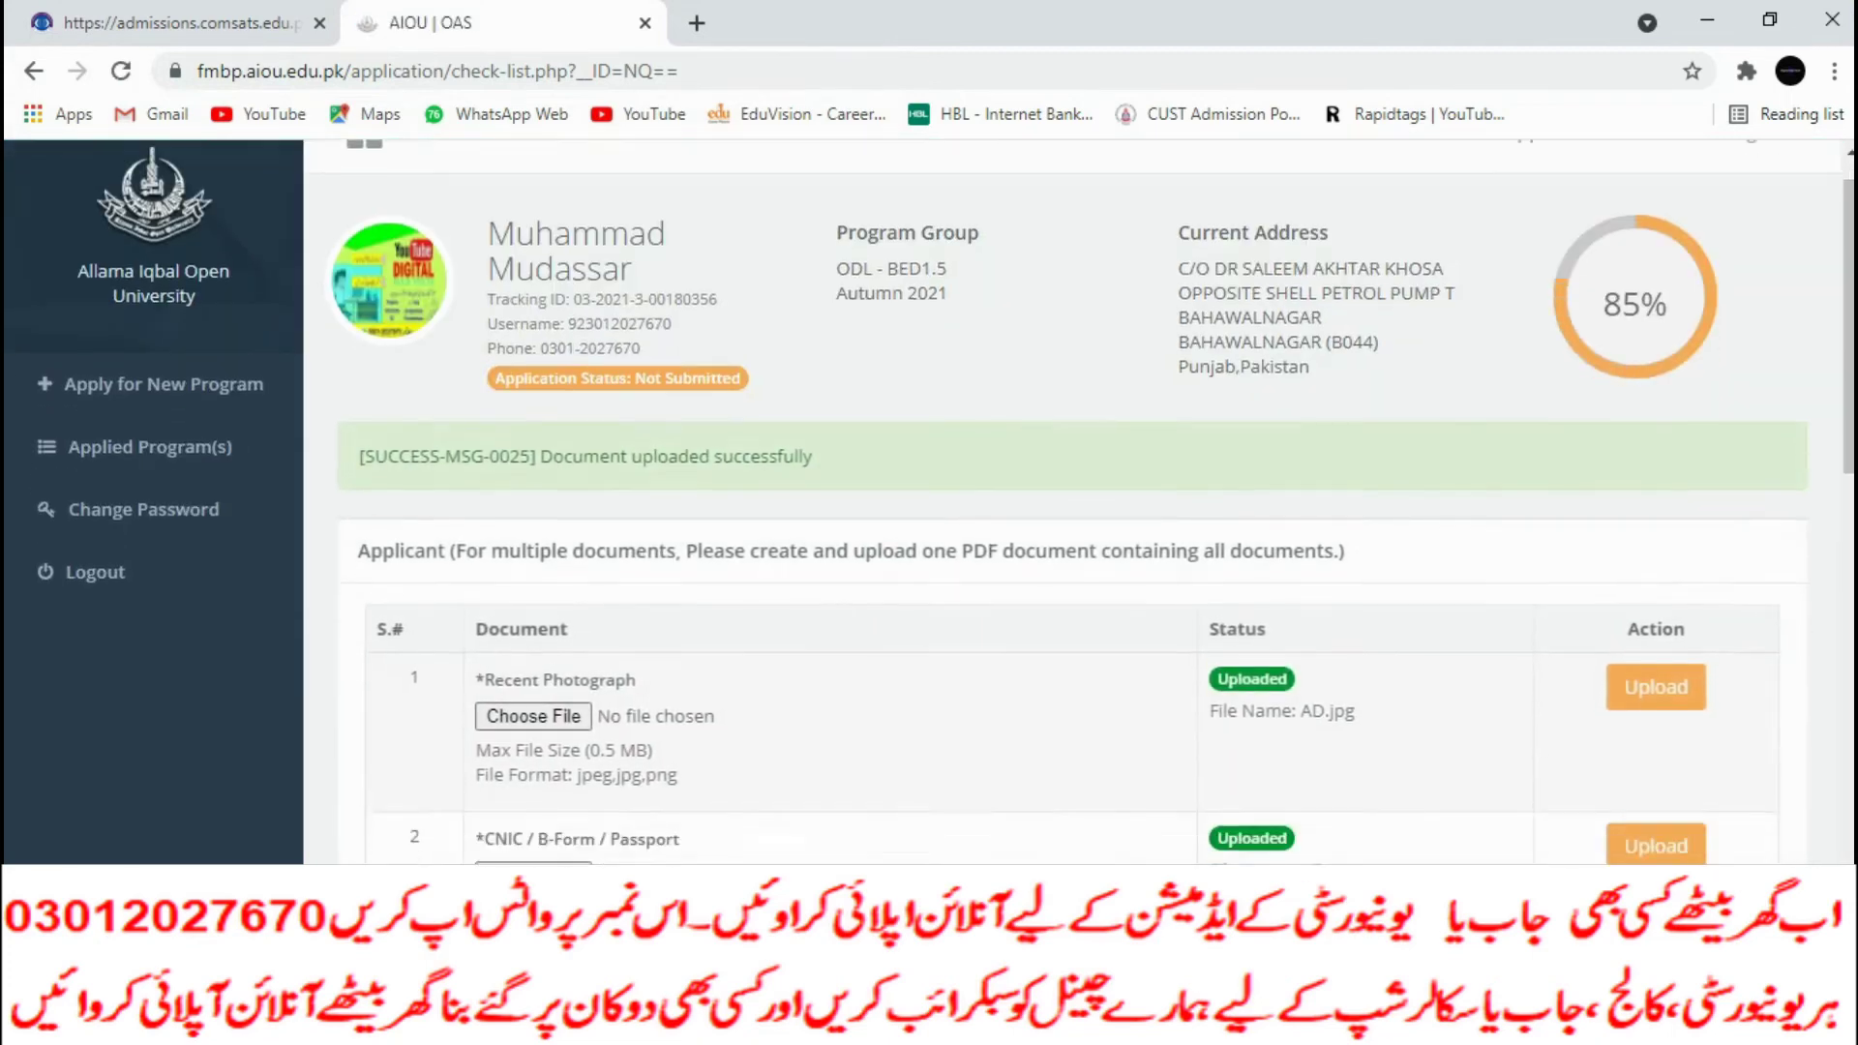
Attach and upload AD.jpg as the Father CNIC / Passport document
scroll(1064, 503, down, 10)
click(537, 513)
text(ads\)
key(BackSpace)
key(Down)
key(Return)
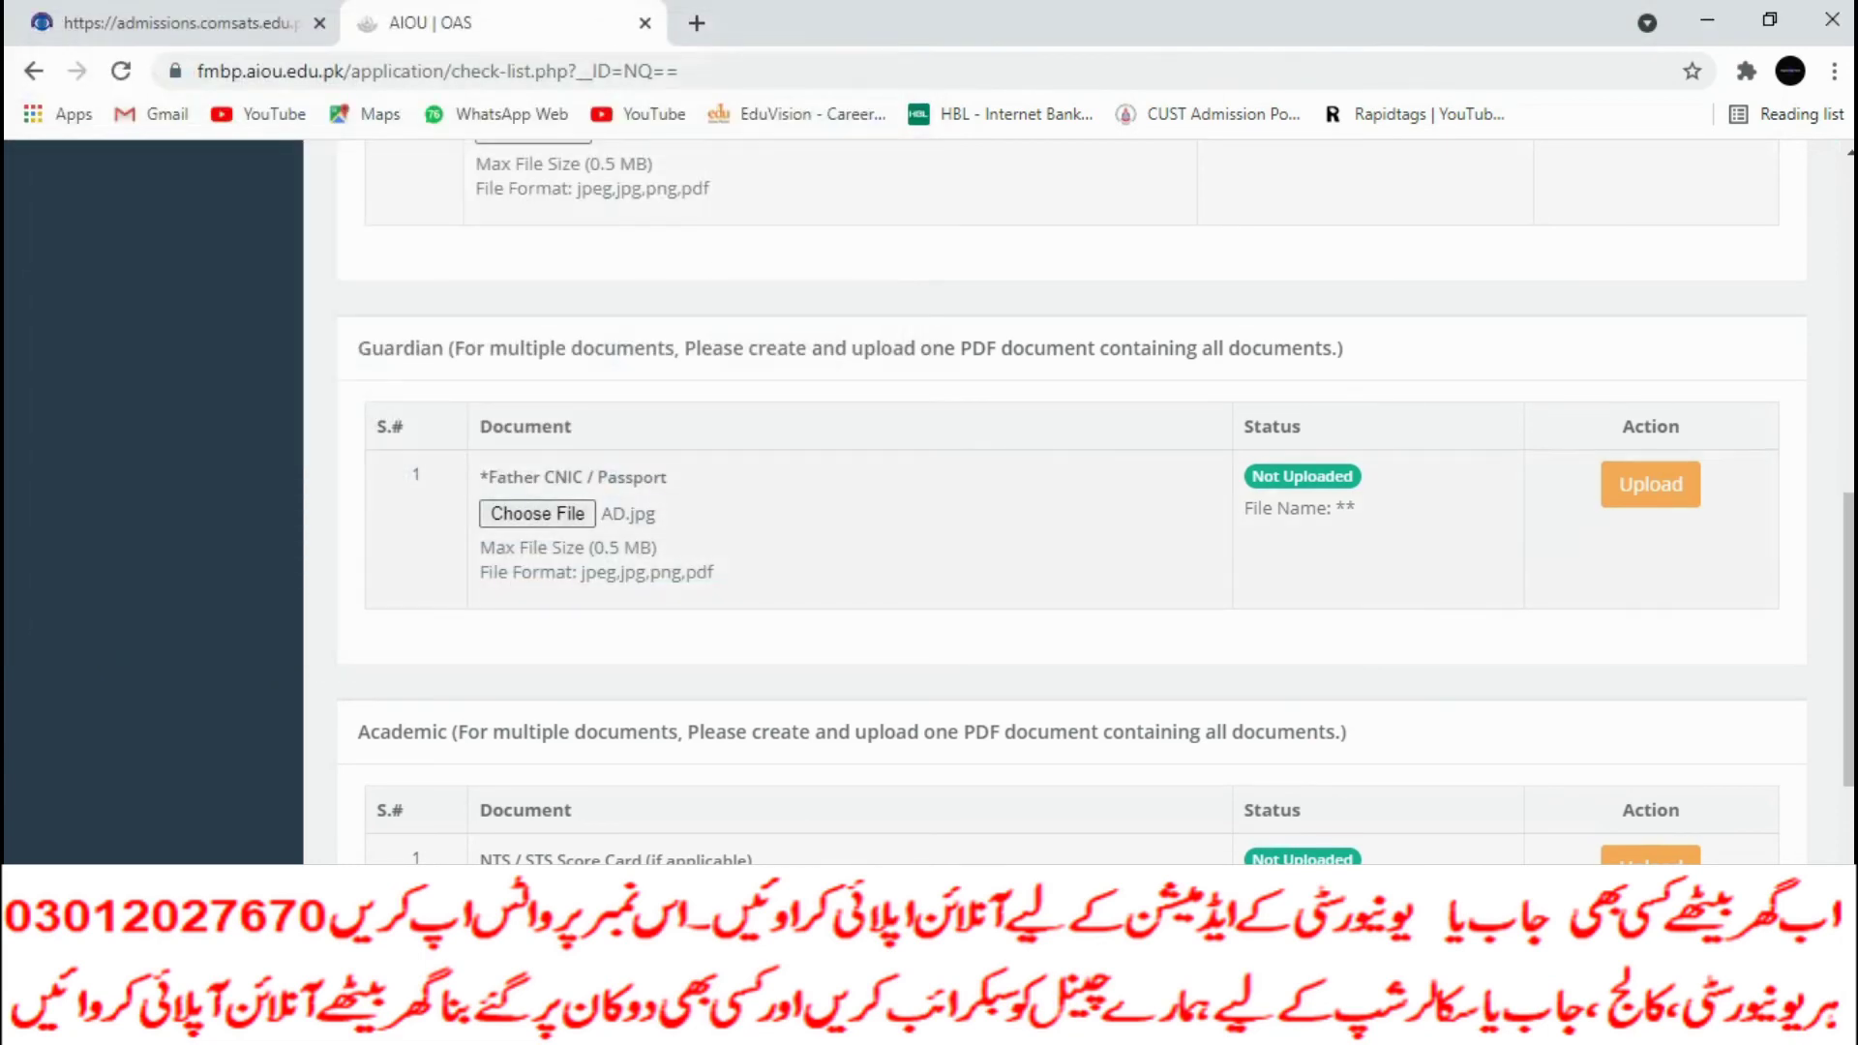
click(1650, 484)
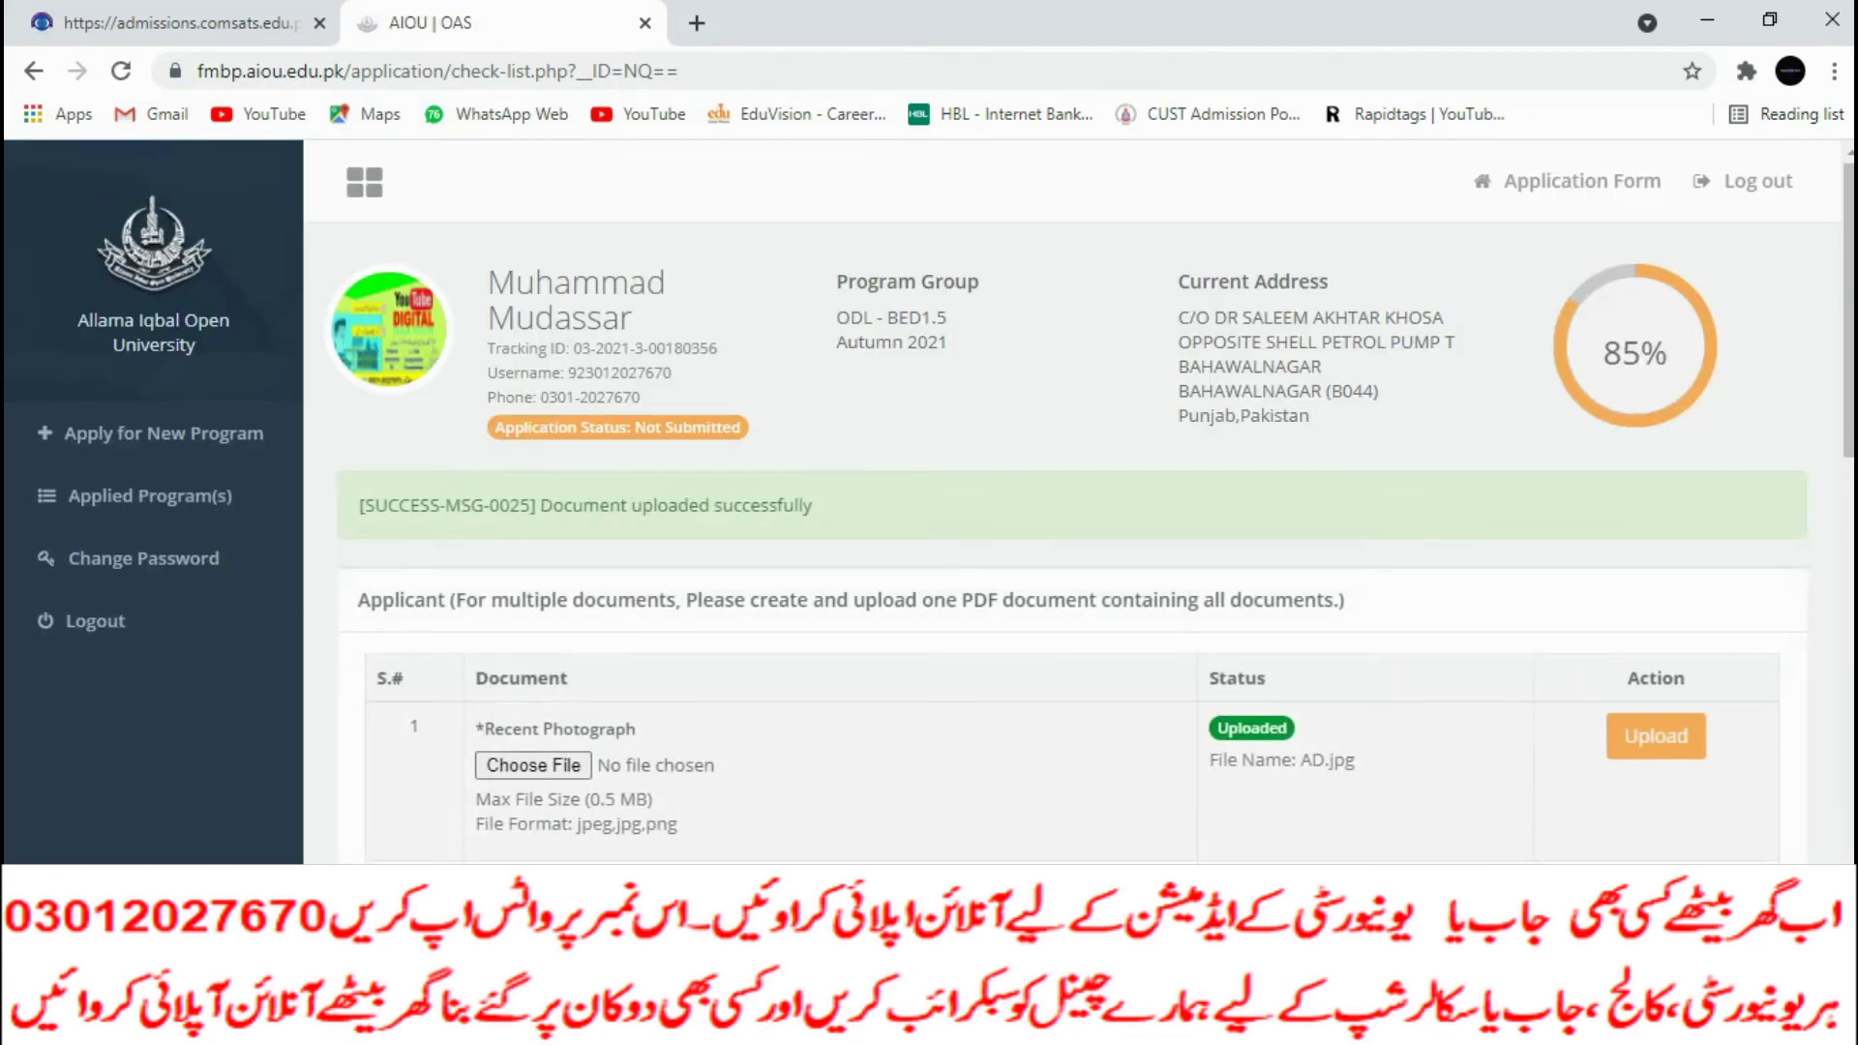
scroll(947, 502, down, 10)
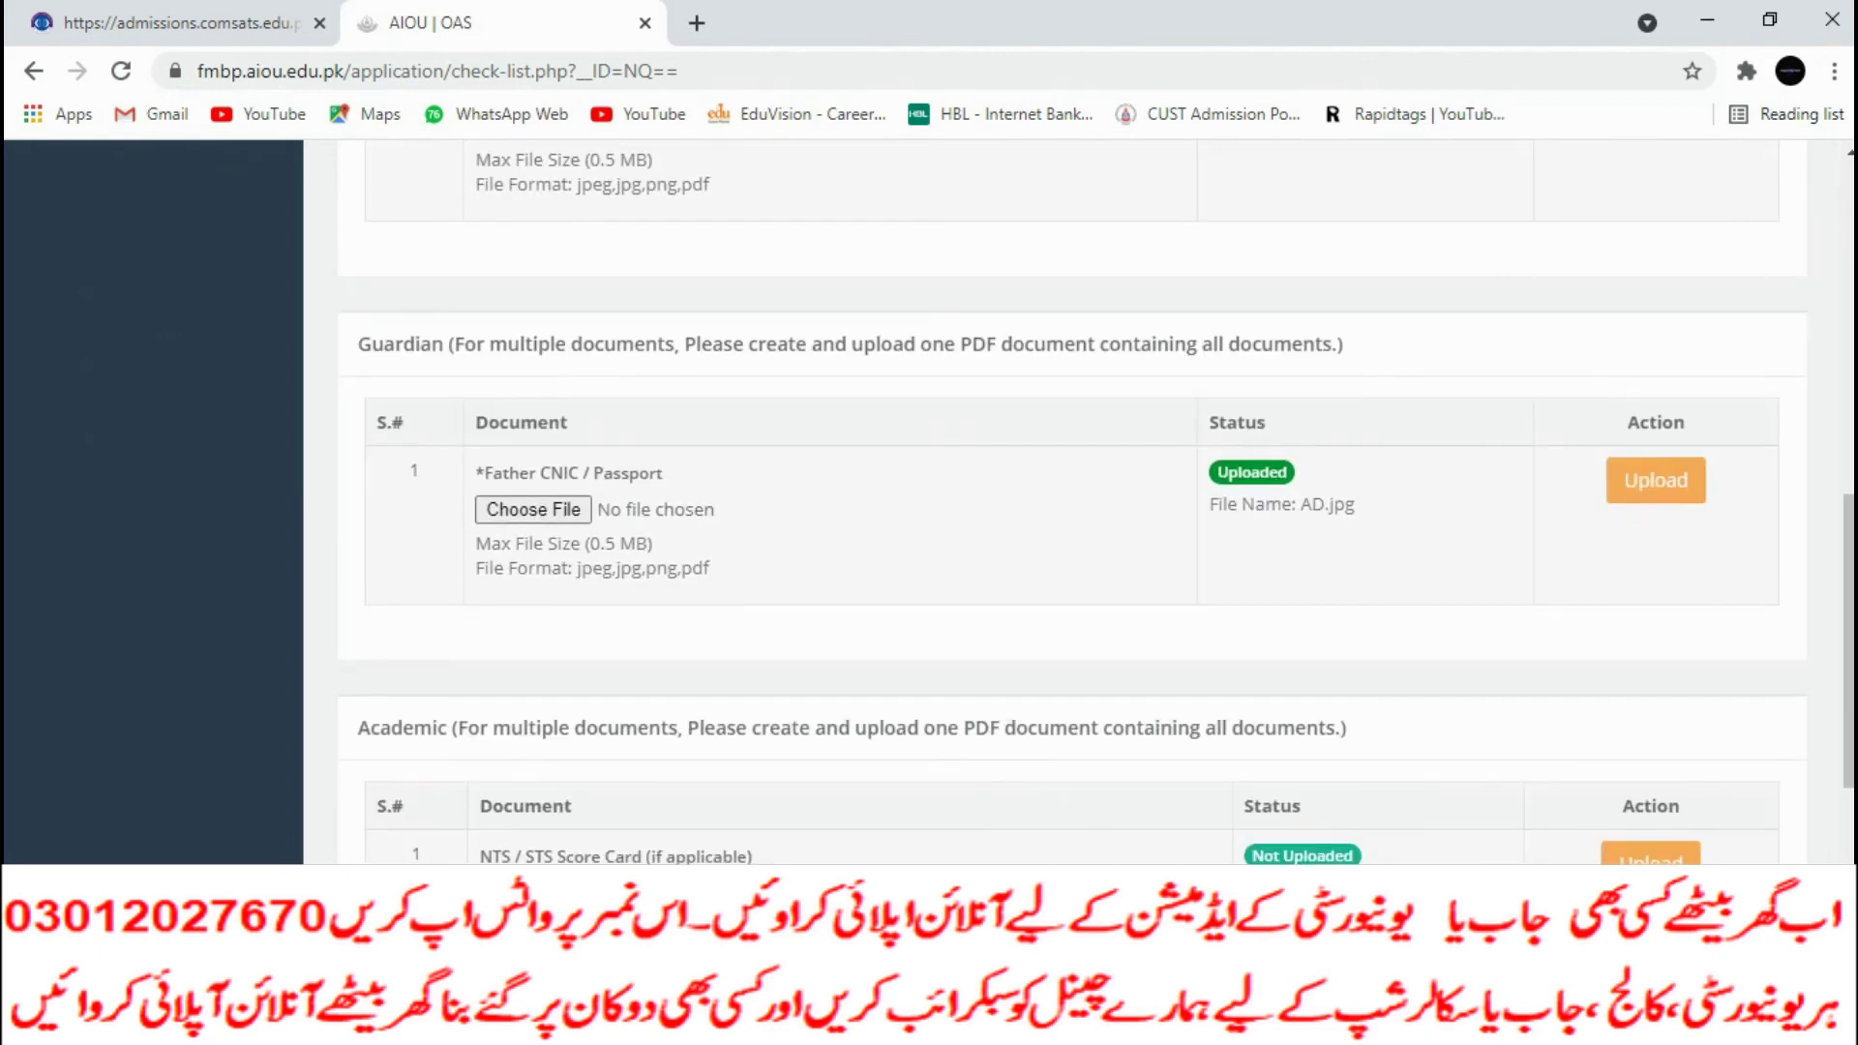
scroll(1095, 503, down, 2)
click(537, 680)
Attach and upload AD.jpg as the Matric/SSC Marks Sheet
click(840, 608)
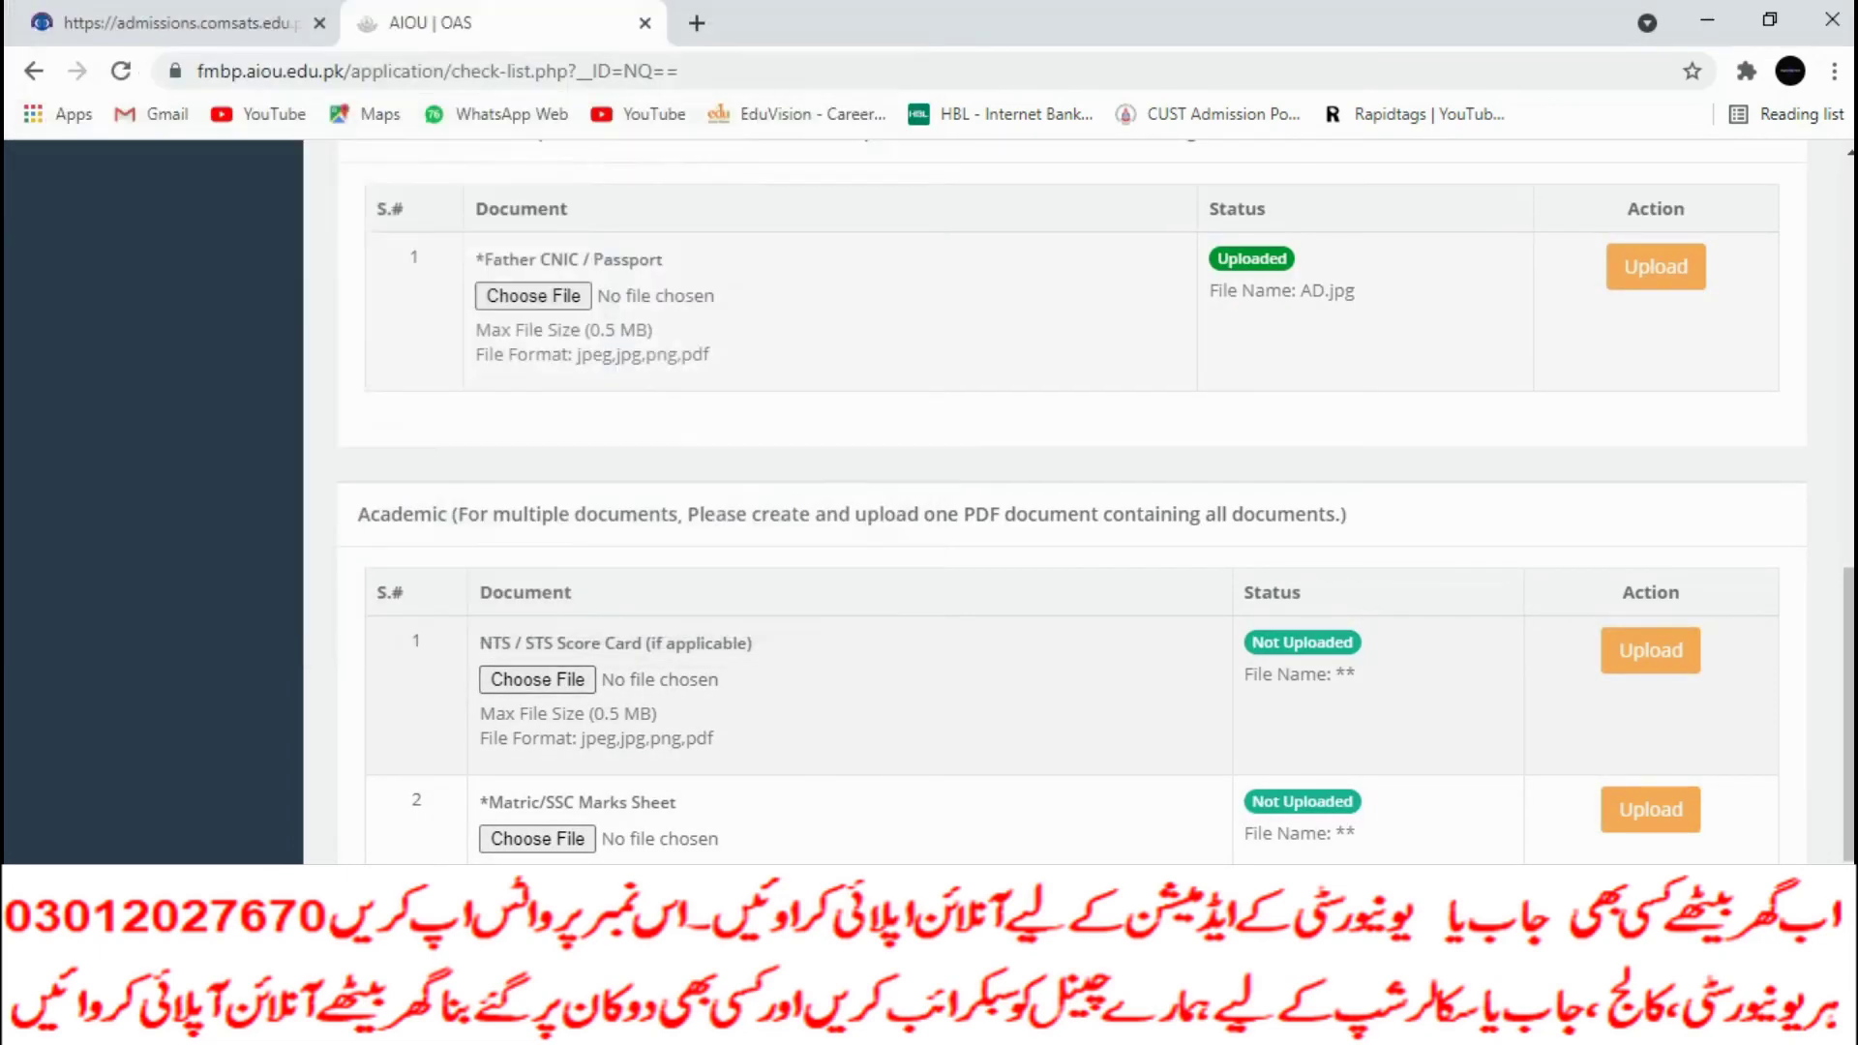
scroll(1096, 497, down, 3)
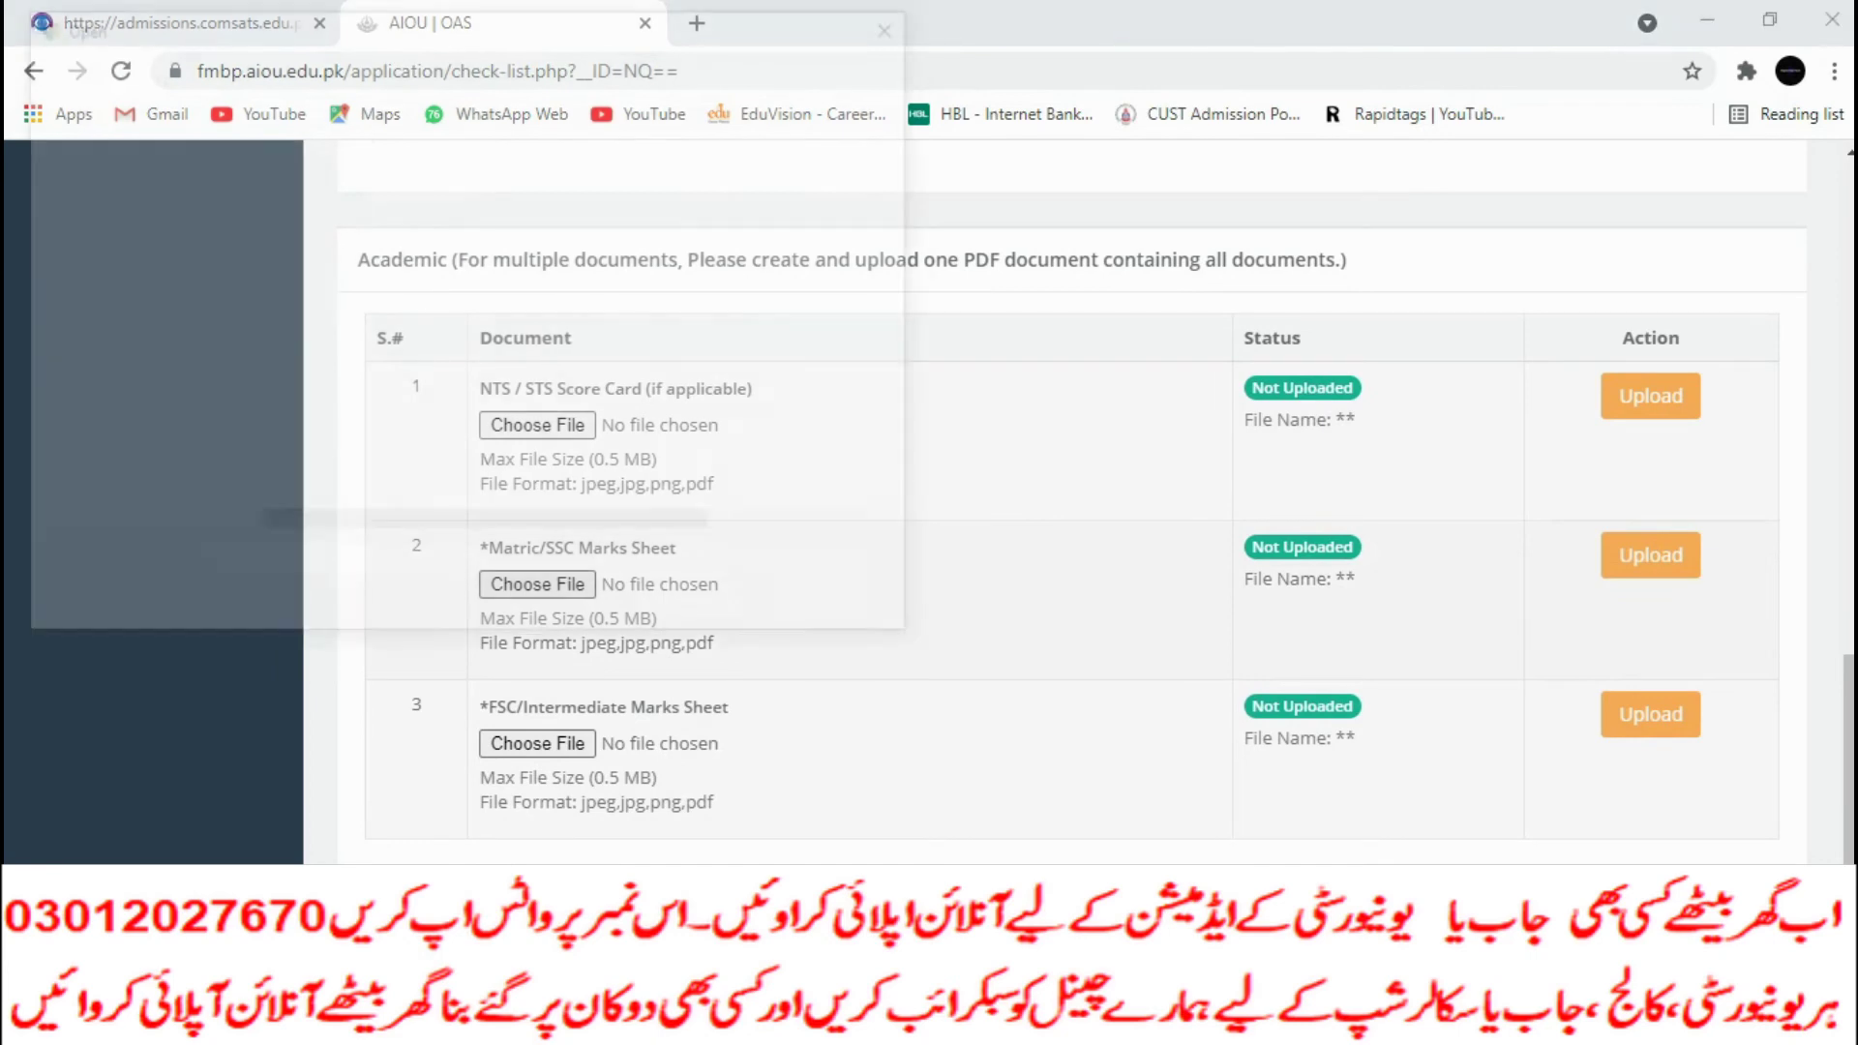
click(537, 425)
text(ads)
key(BackSpace)
key(Down)
key(Return)
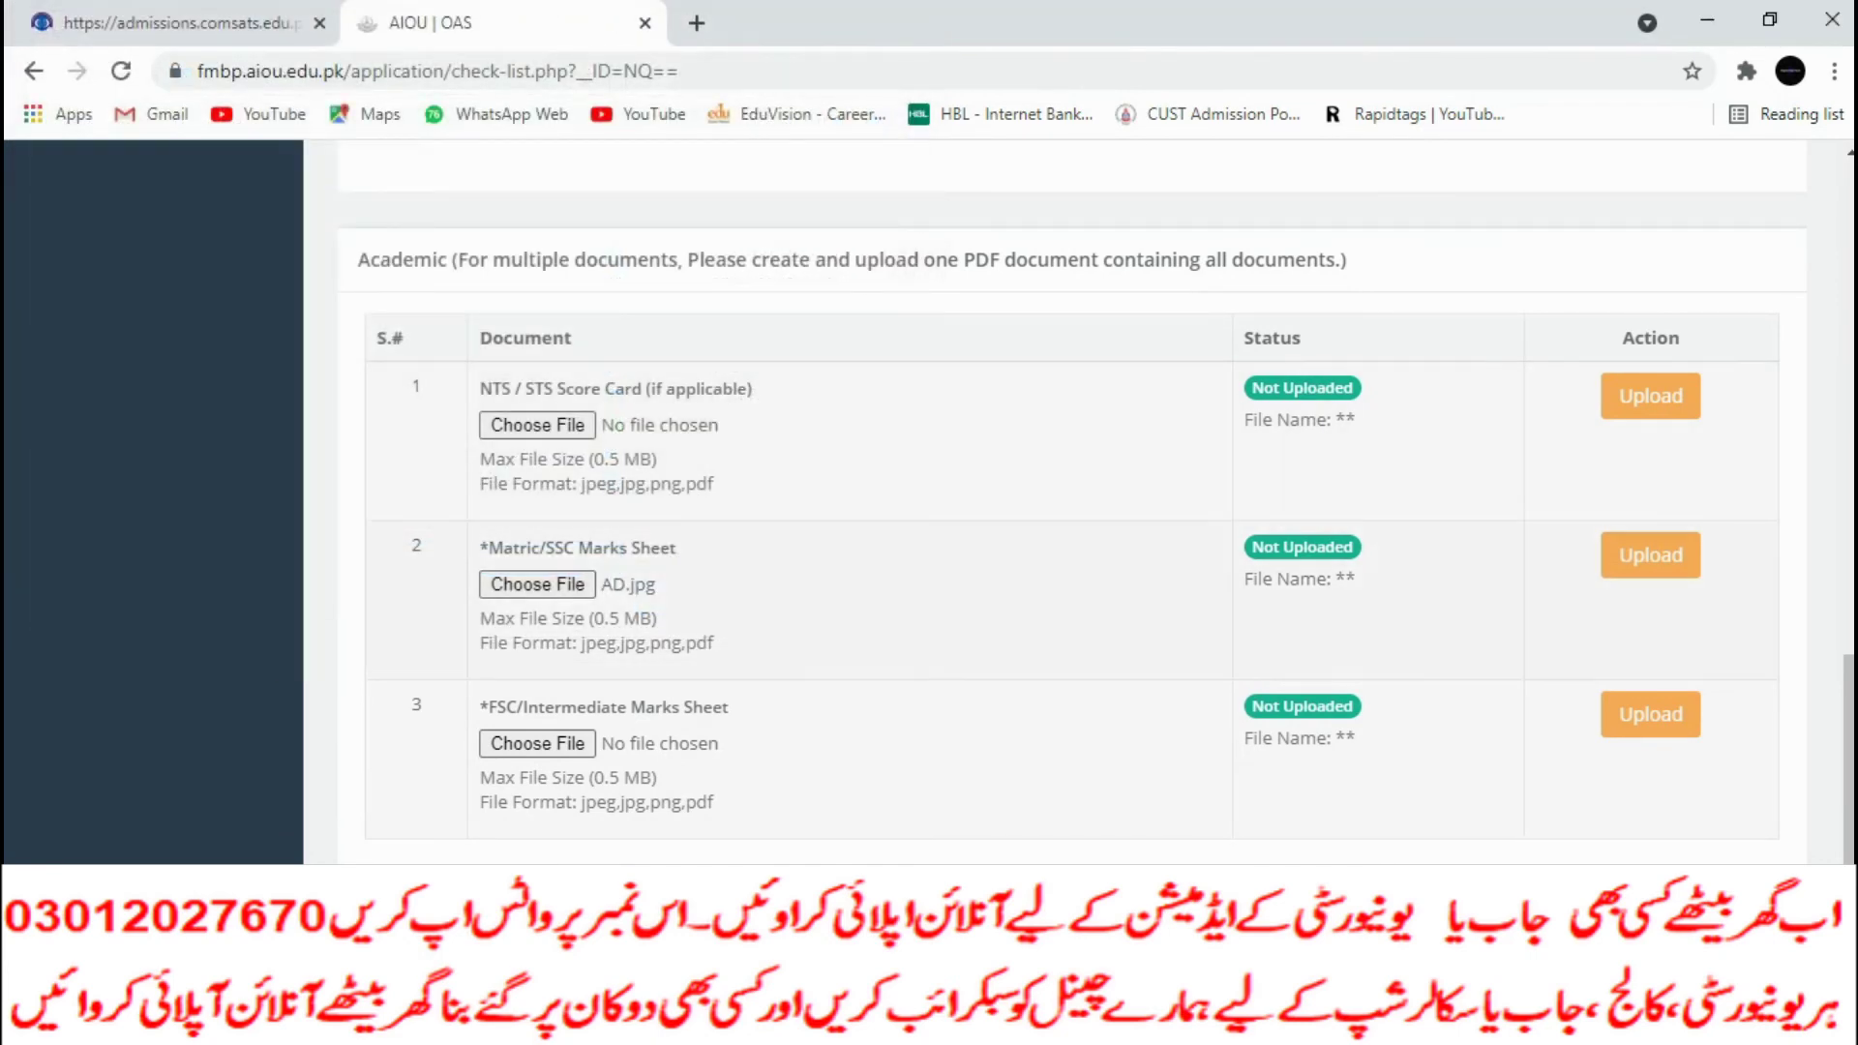
click(1651, 554)
Attach AD.jpg as the FSC/Intermediate Marks Sheet
scroll(1064, 484, down, 14)
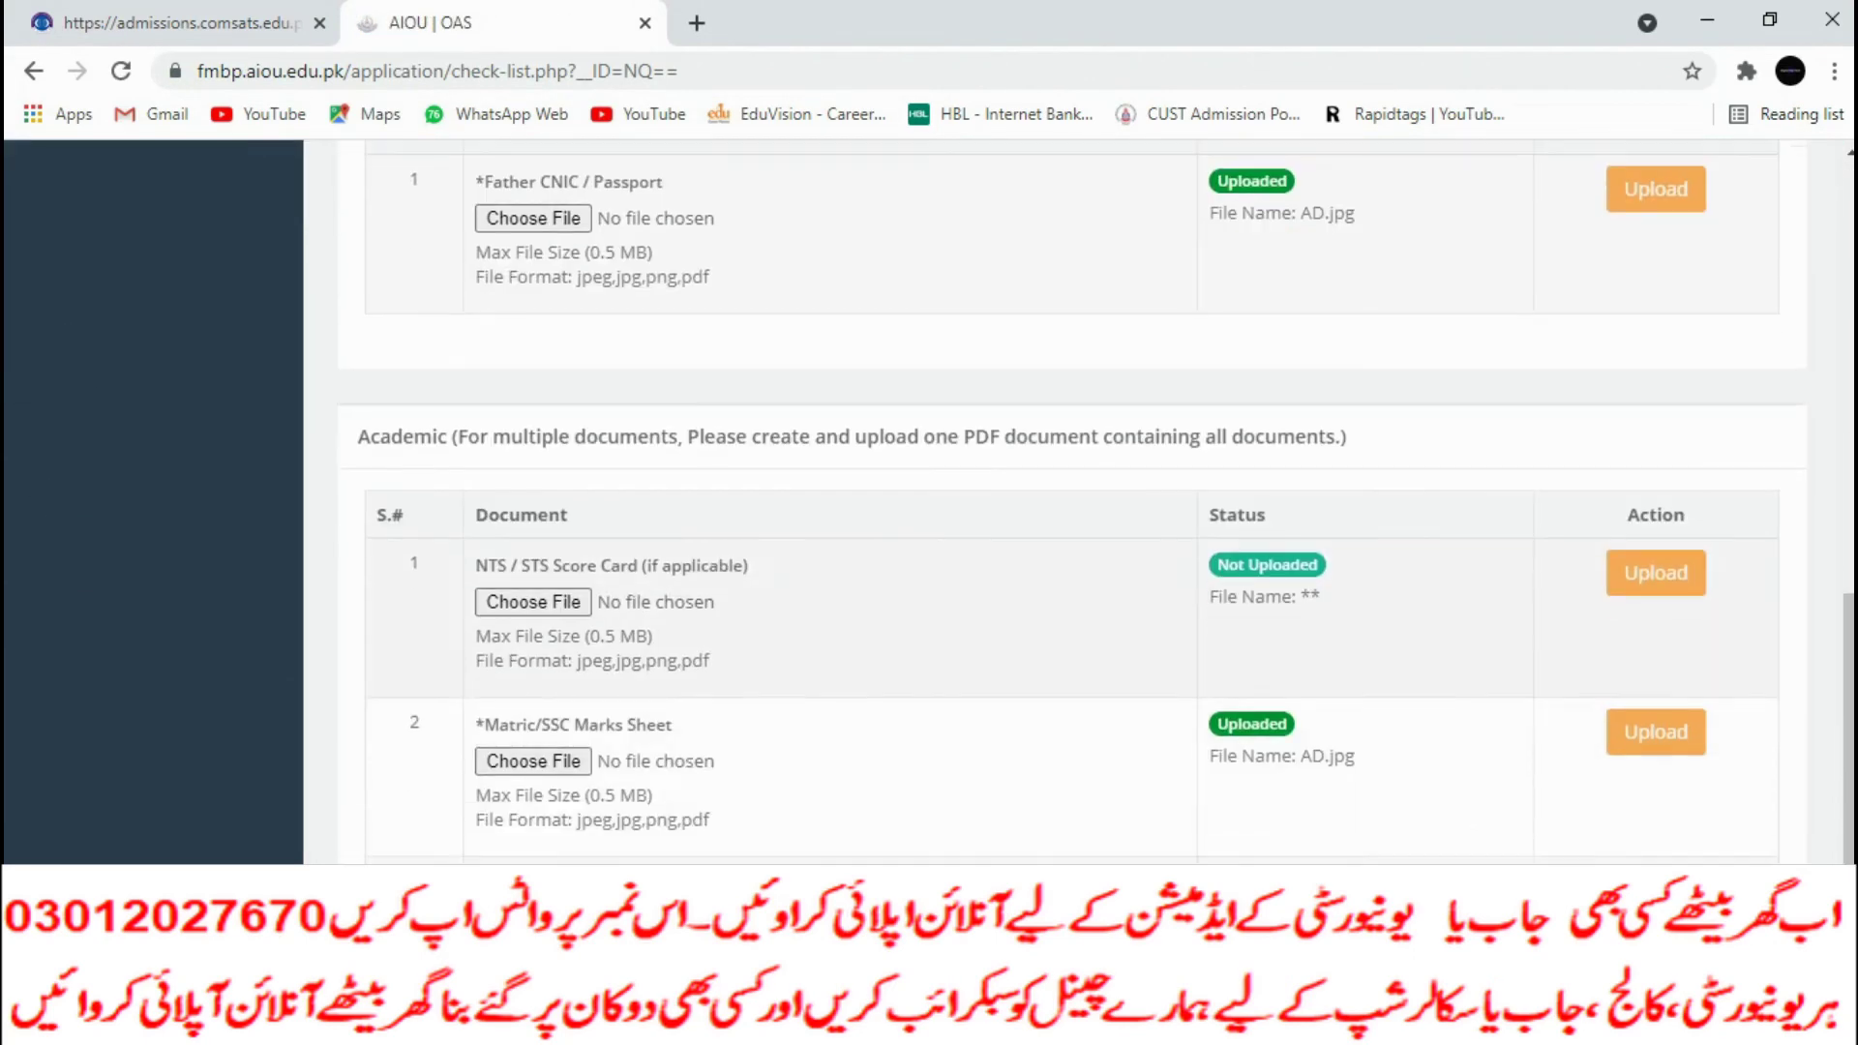
scroll(1065, 503, down, 2)
click(533, 691)
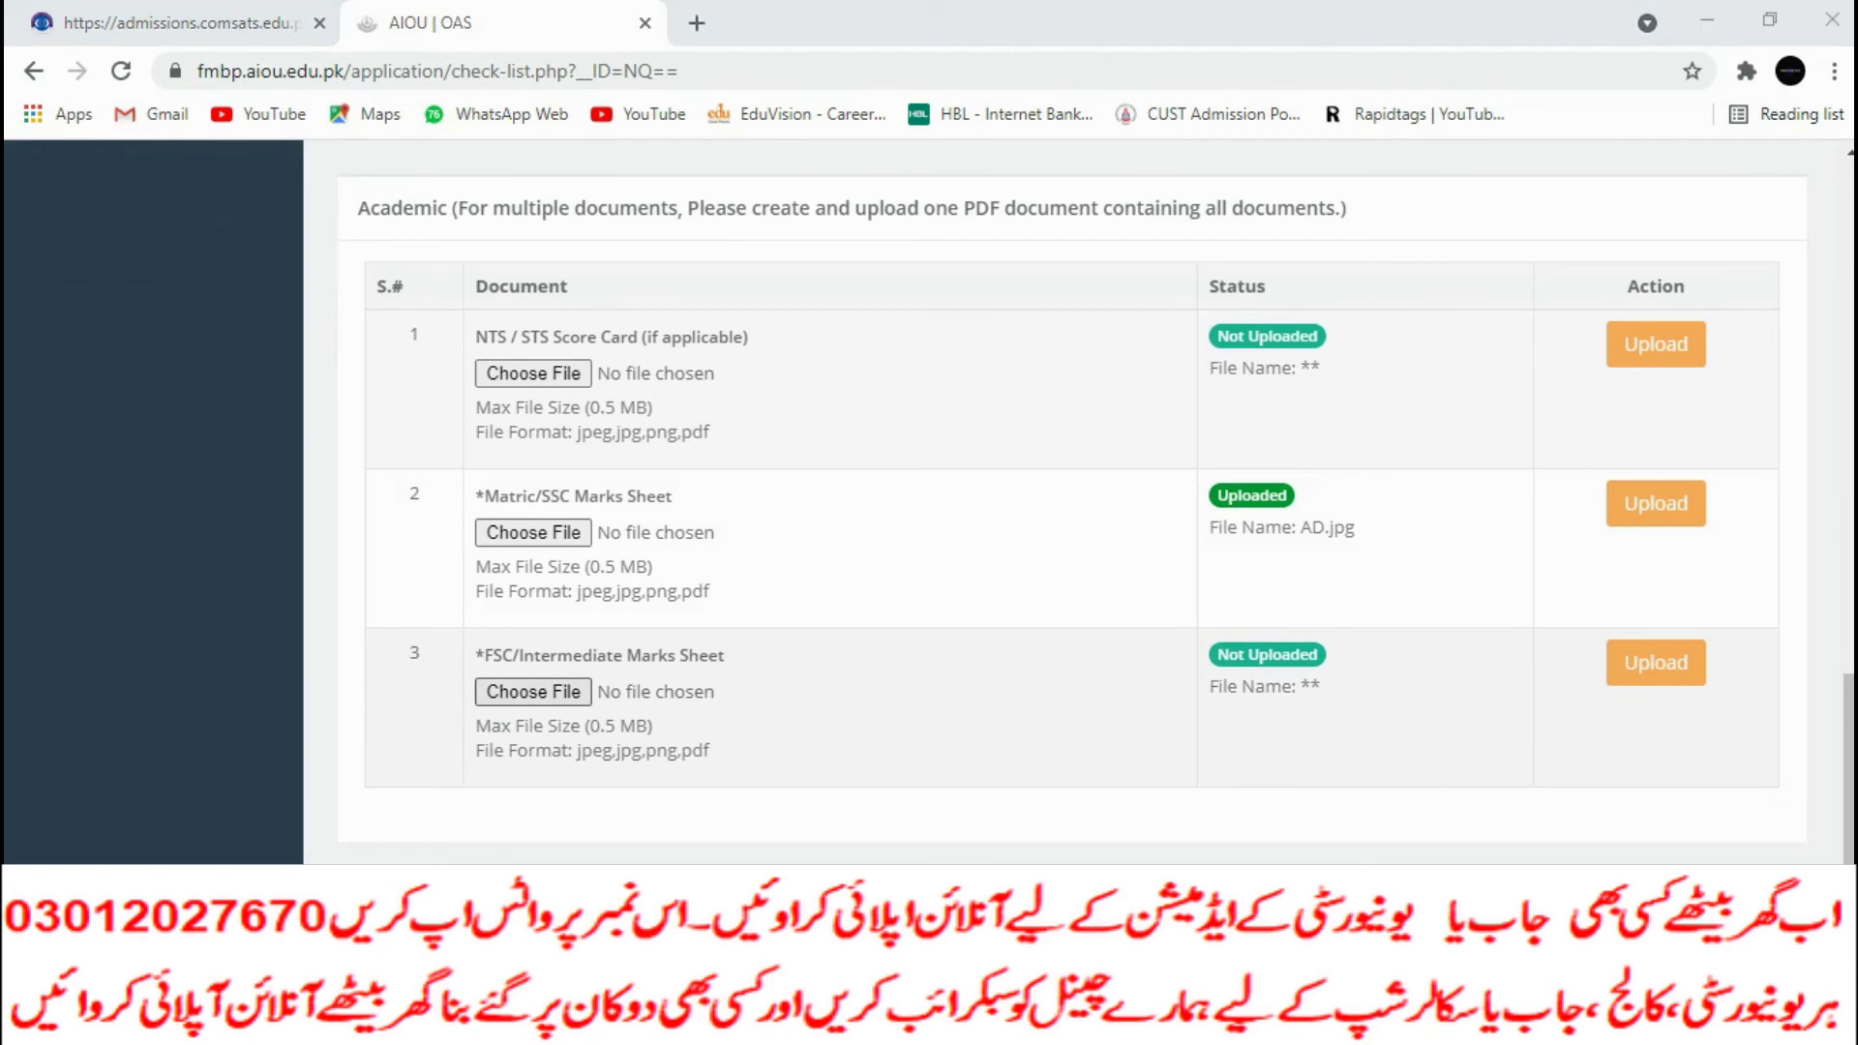
text(ads)
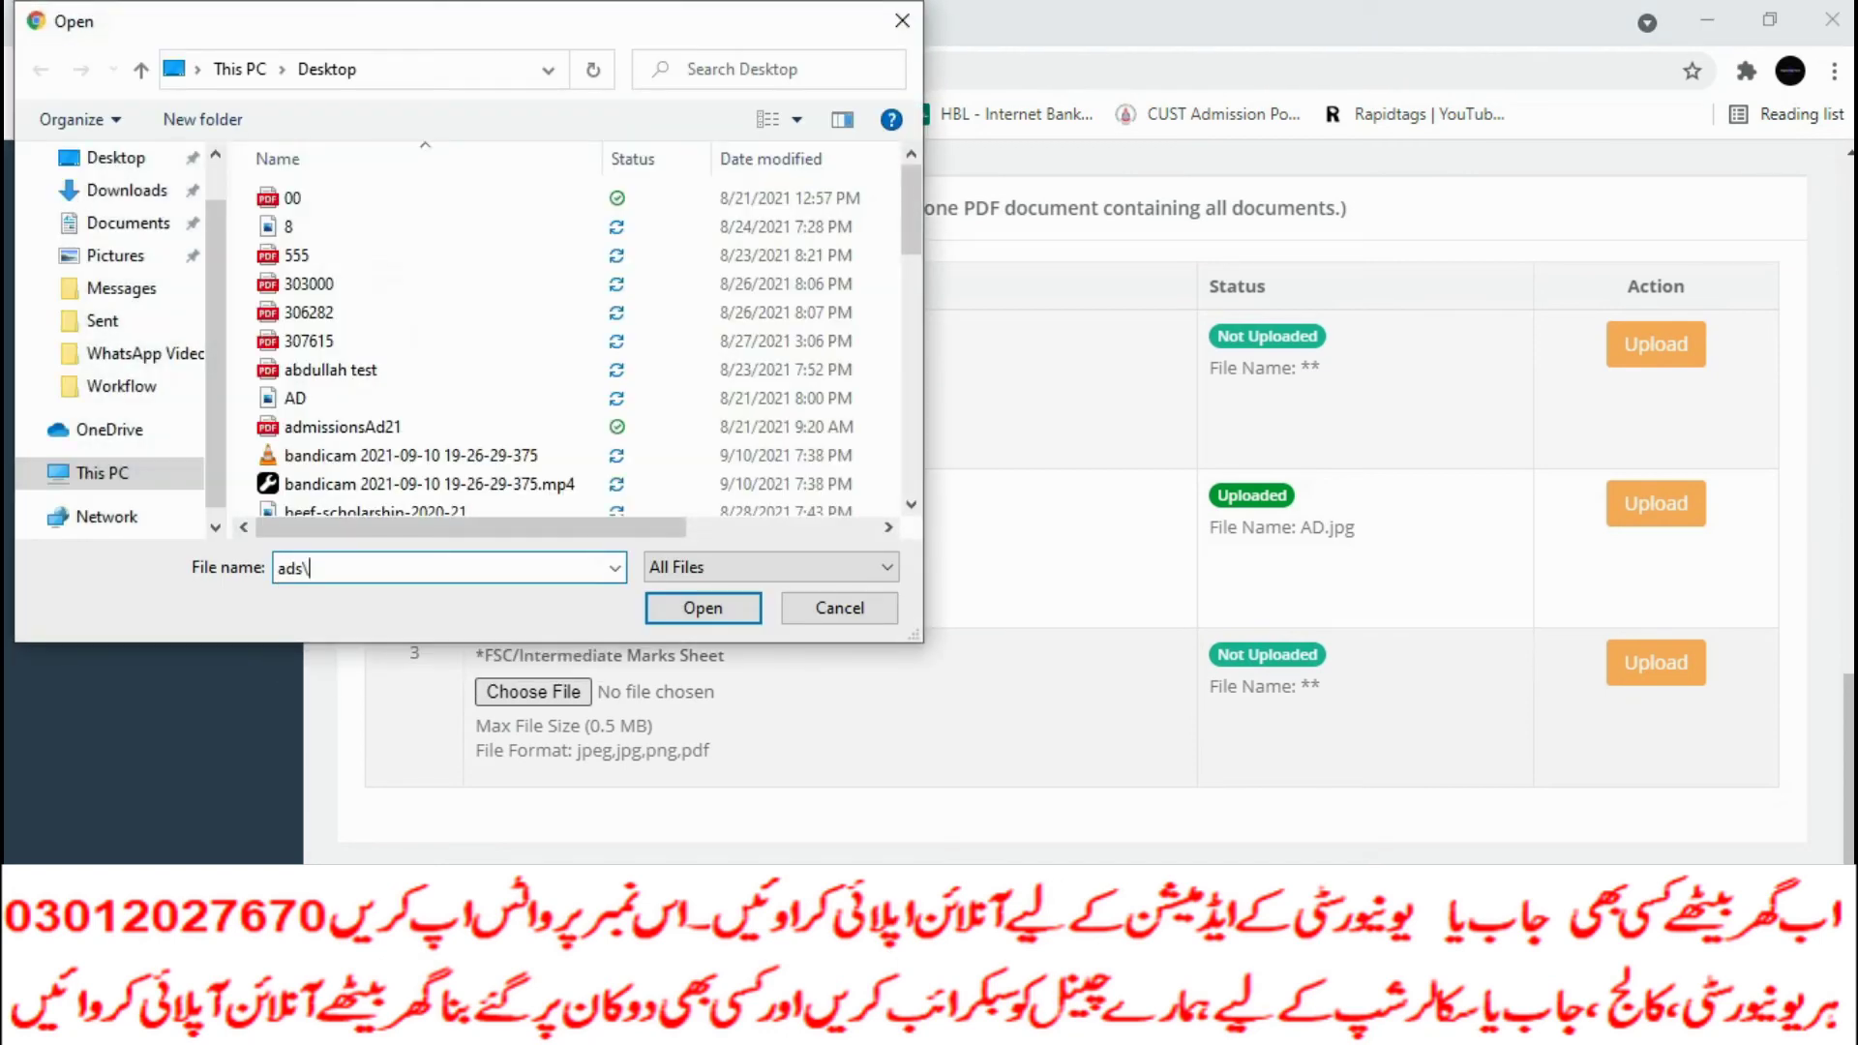
key(BackSpace)
key(Down)
key(Return)
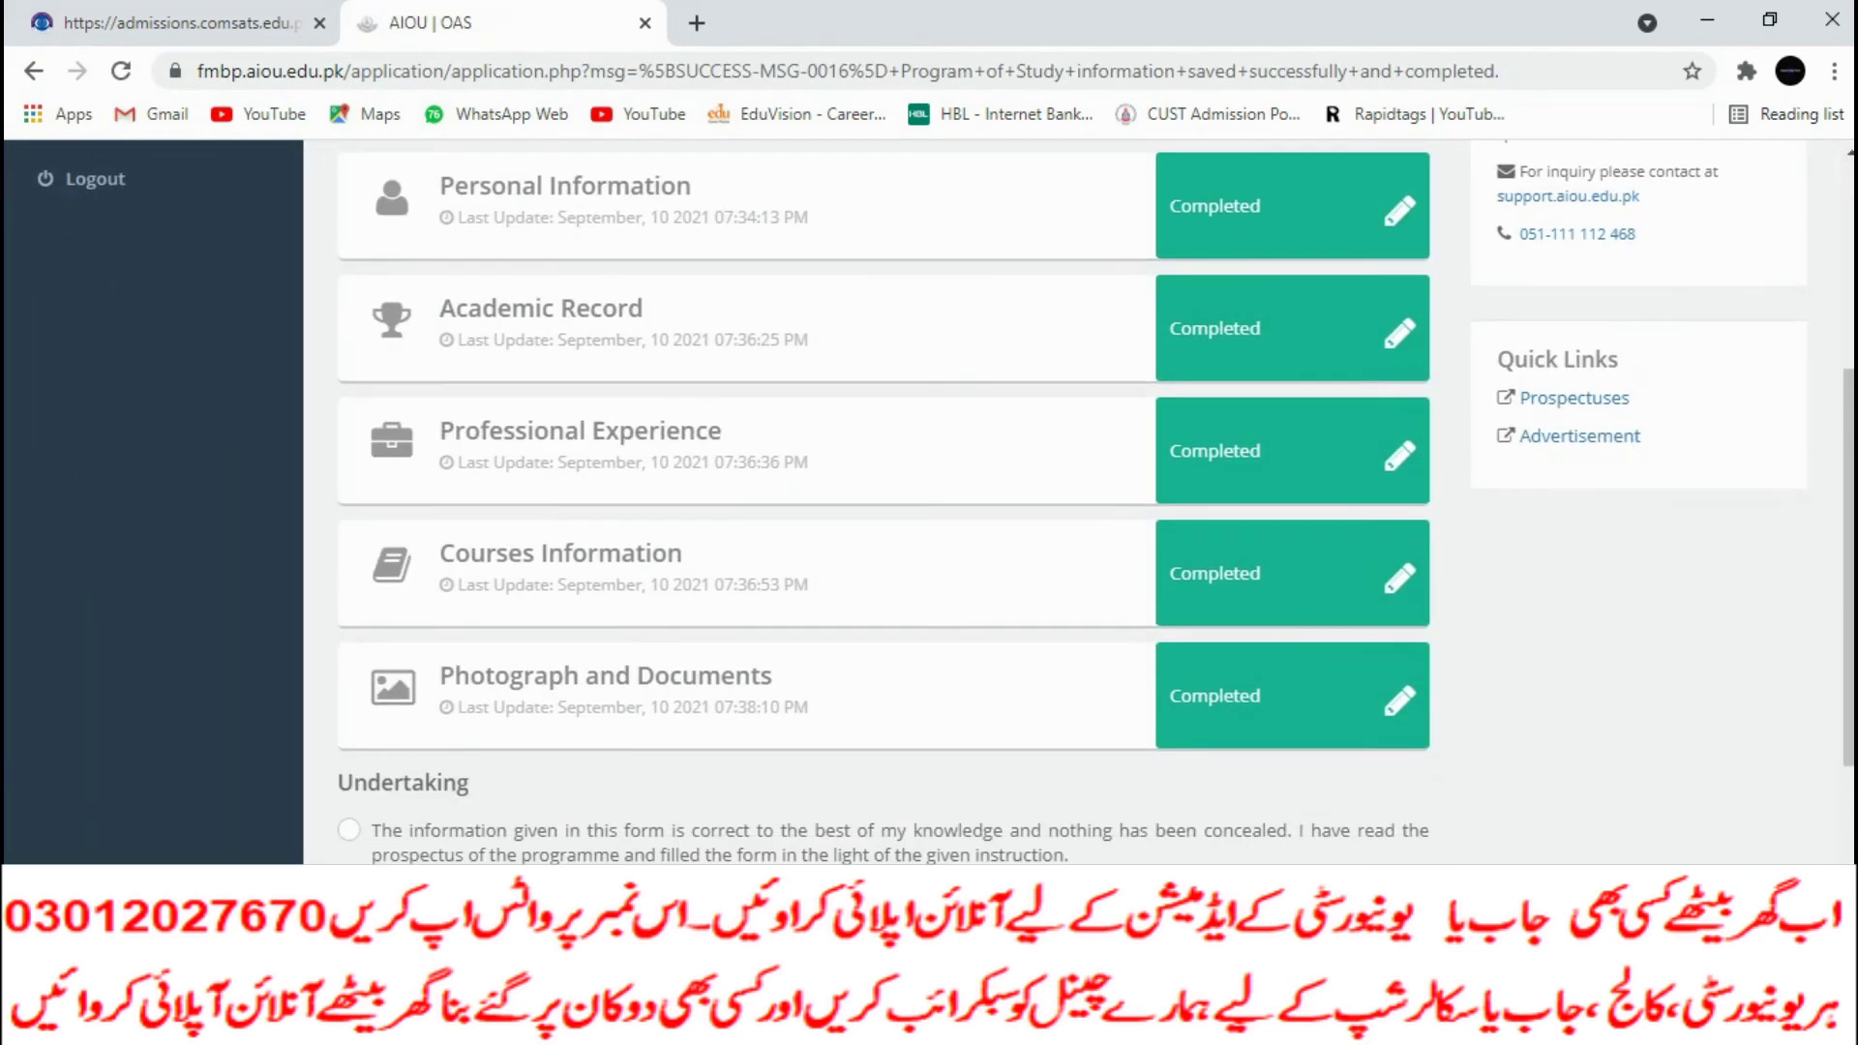
Tick each undertaking statement, including provisional admission and late-admission responsibility, then Accept All
scroll(871, 504, down, 8)
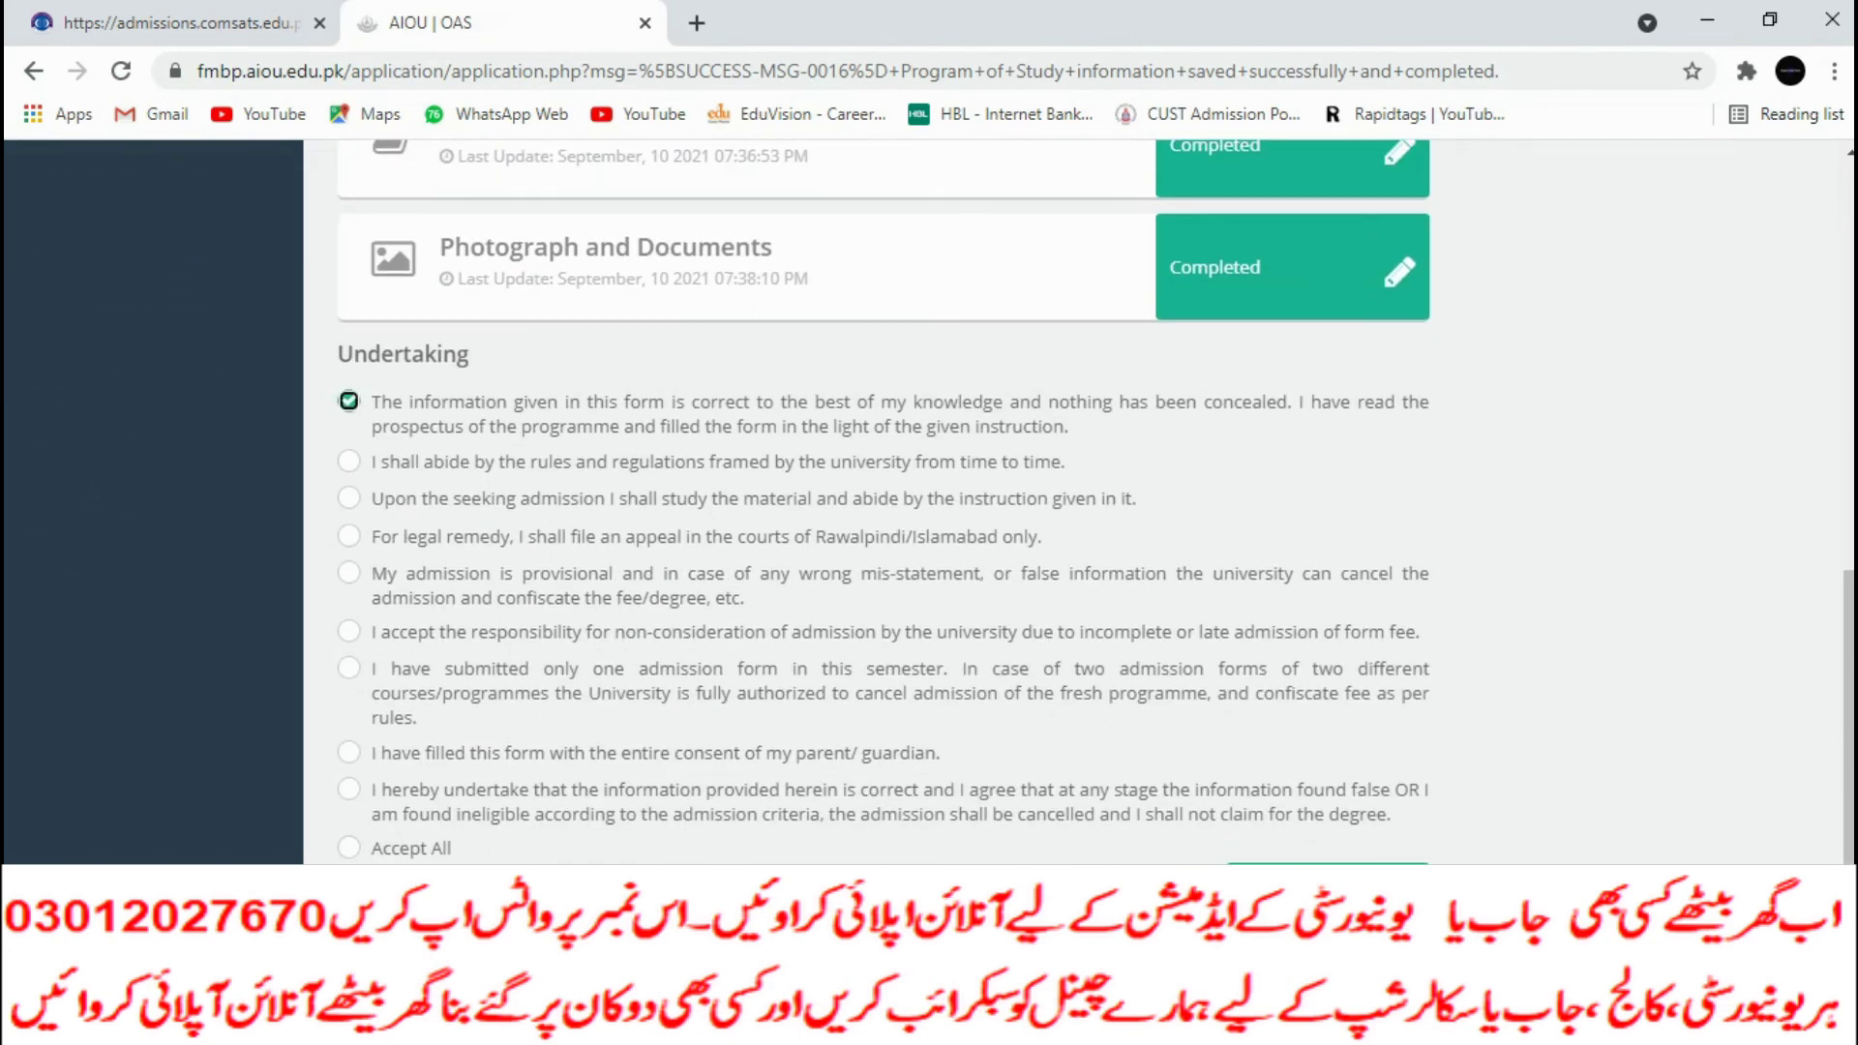
click(349, 462)
click(349, 498)
click(349, 573)
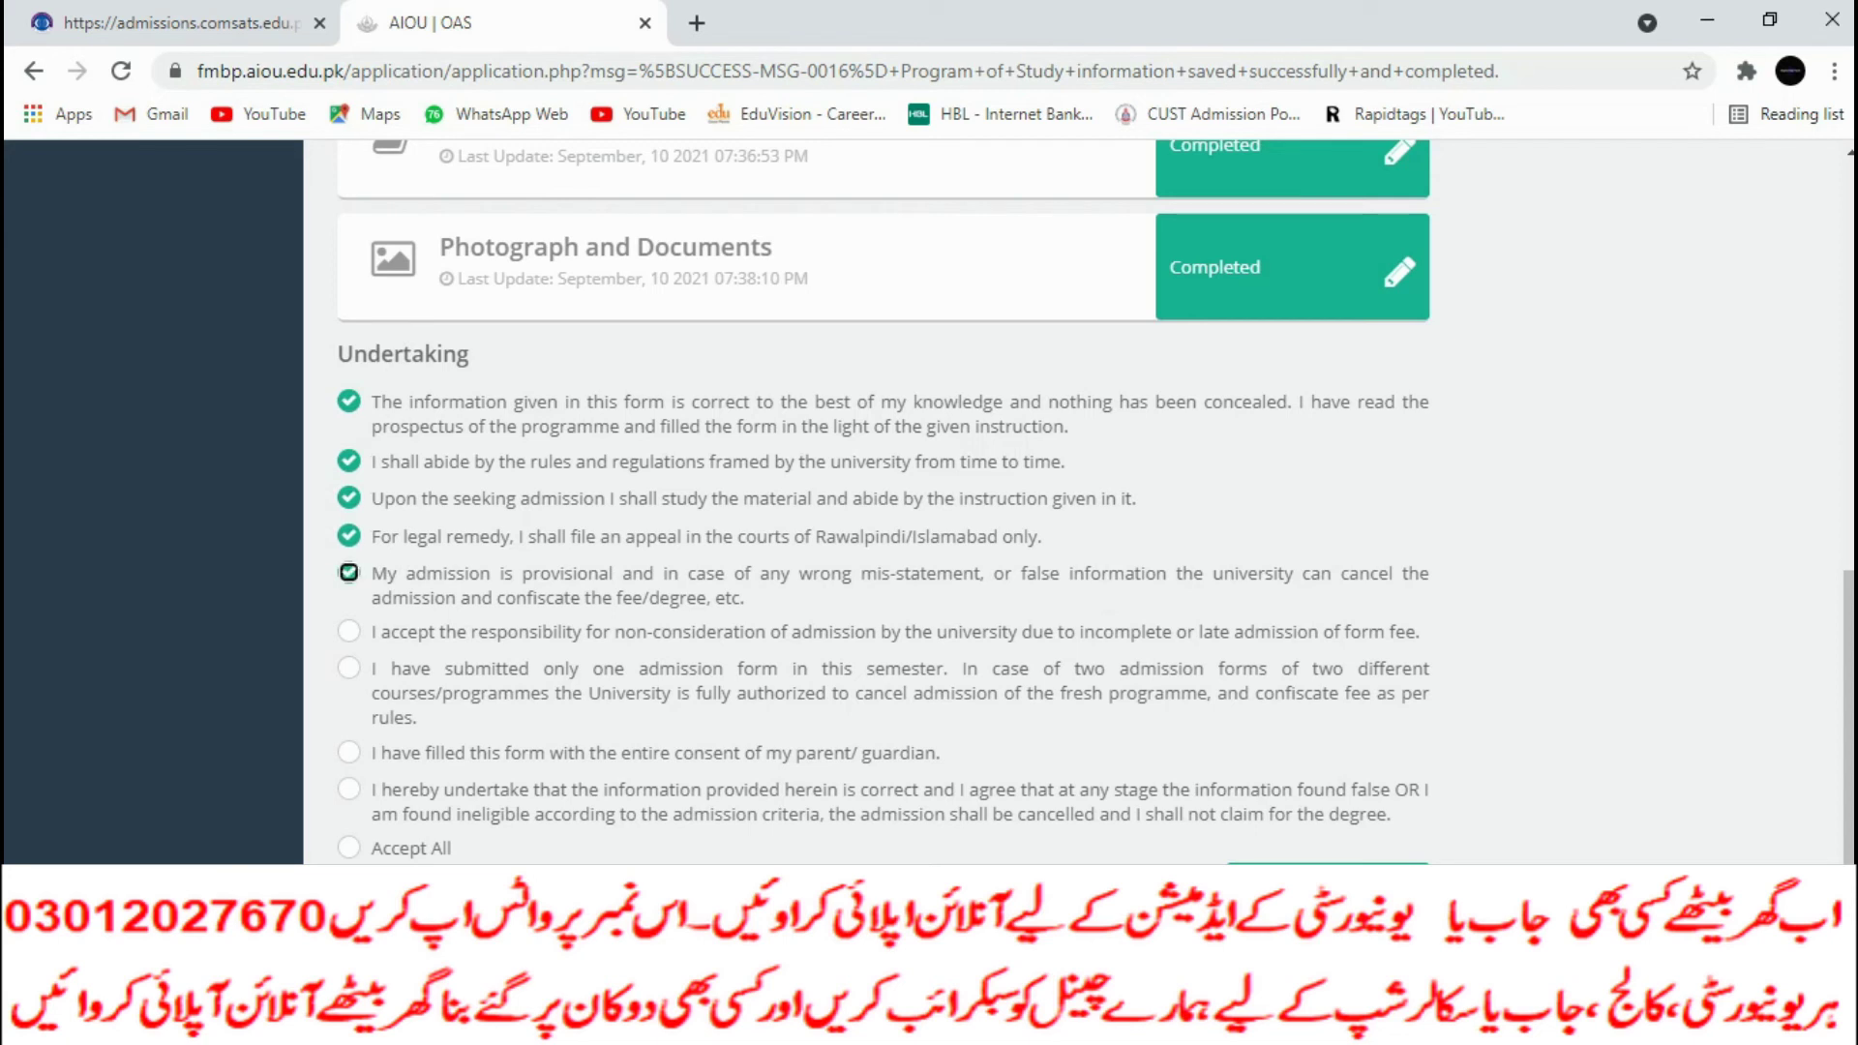
click(348, 631)
click(348, 848)
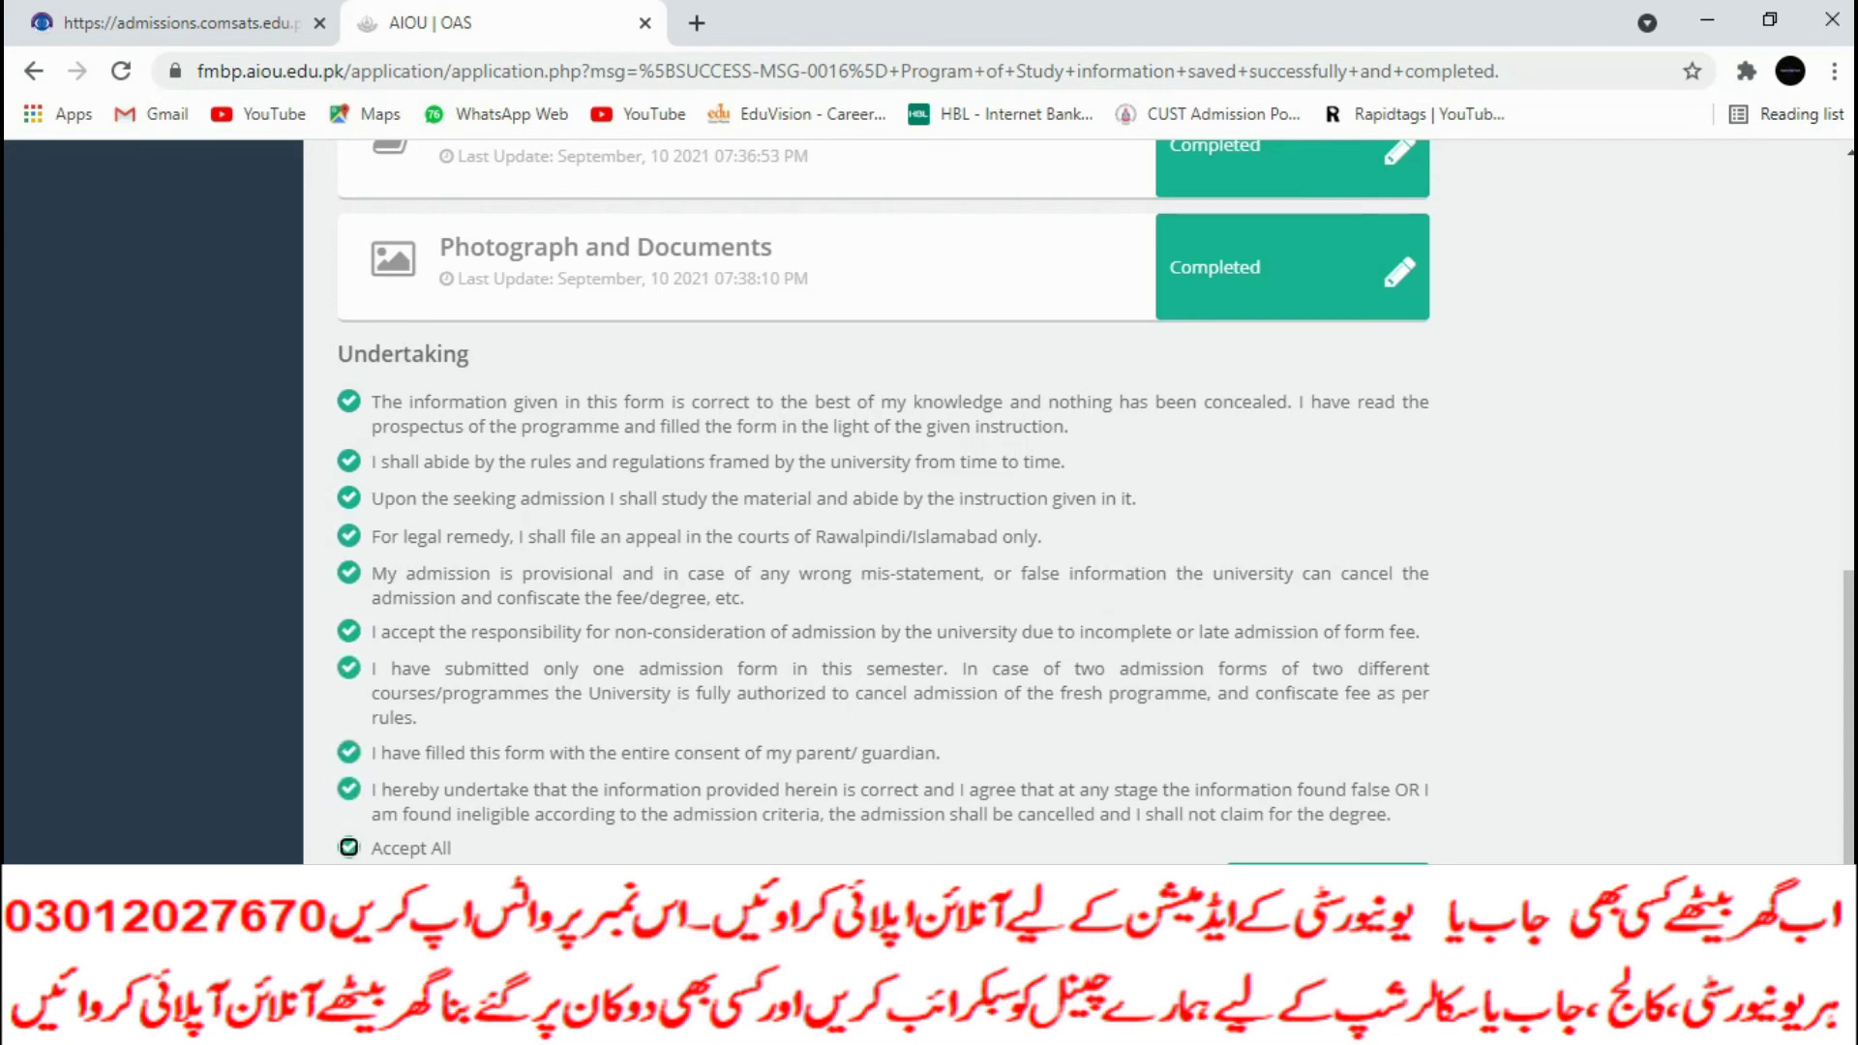
Submit the completed application and confirm the submission
scroll(1078, 503, up, 1)
key(Return)
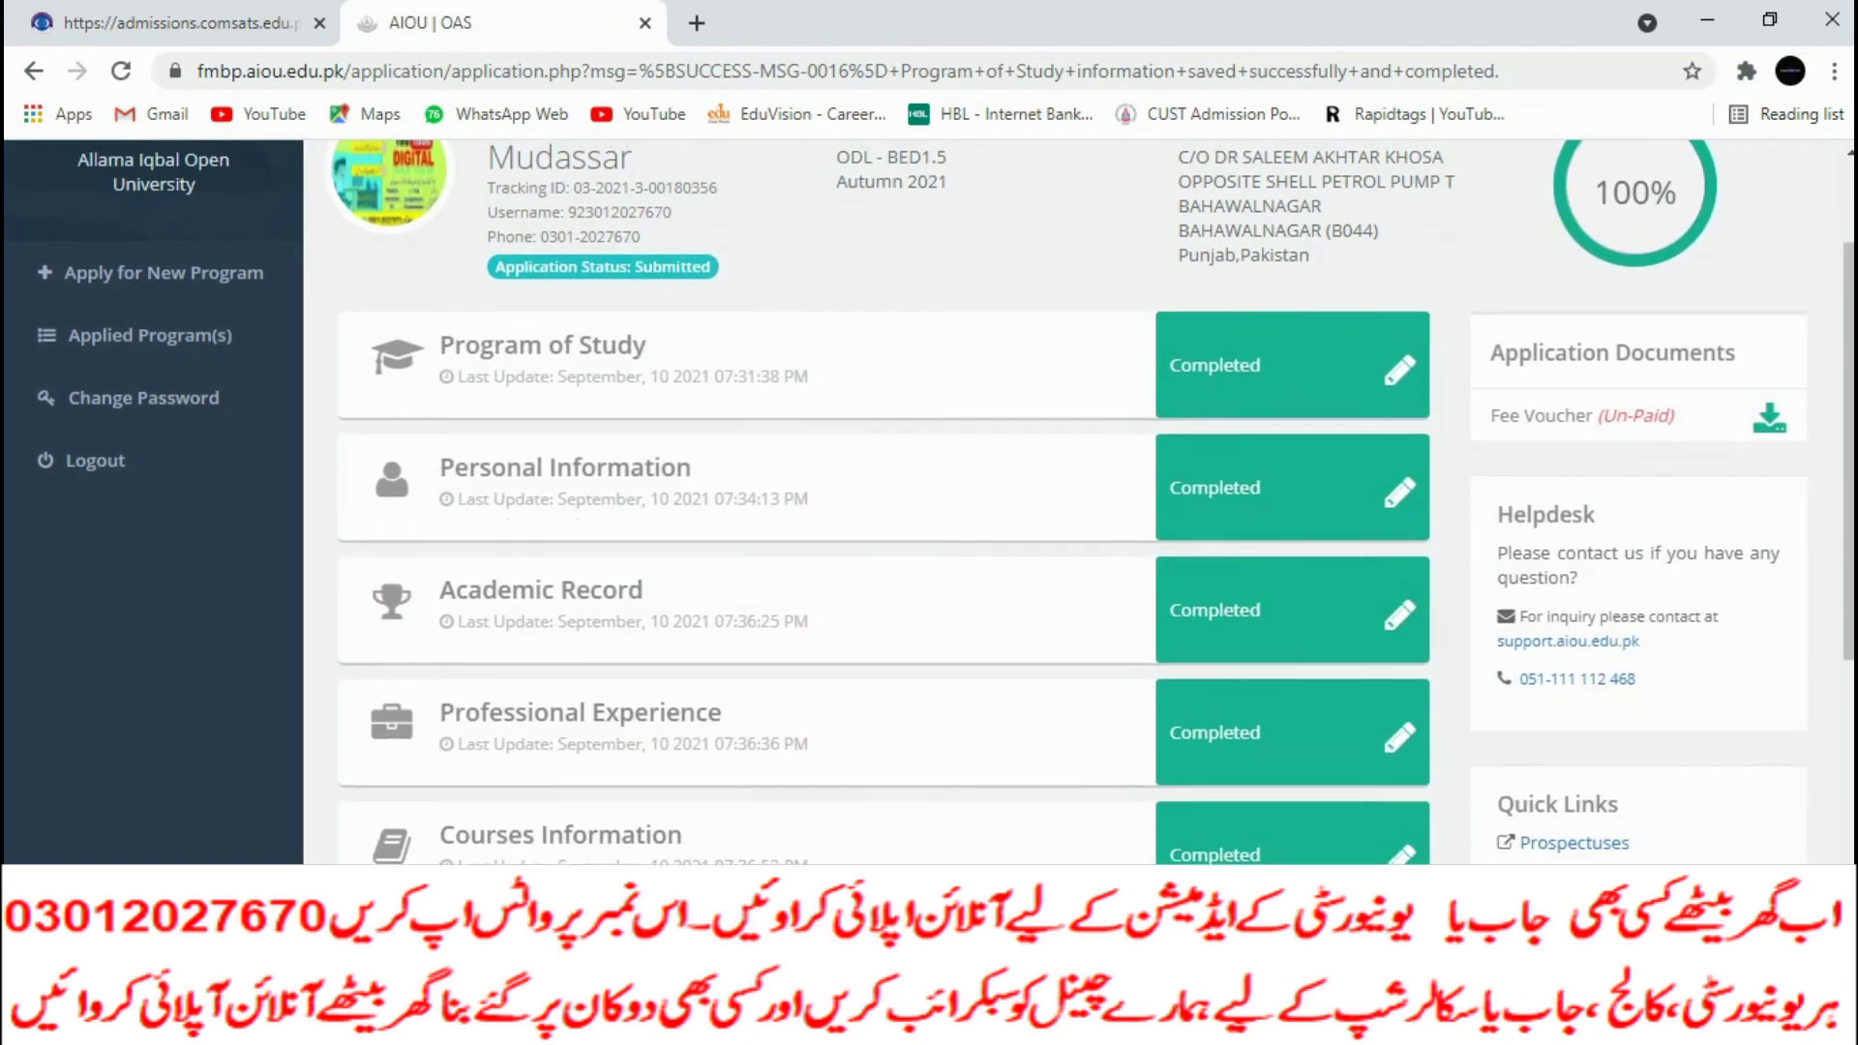
scroll(1064, 504, up, 2)
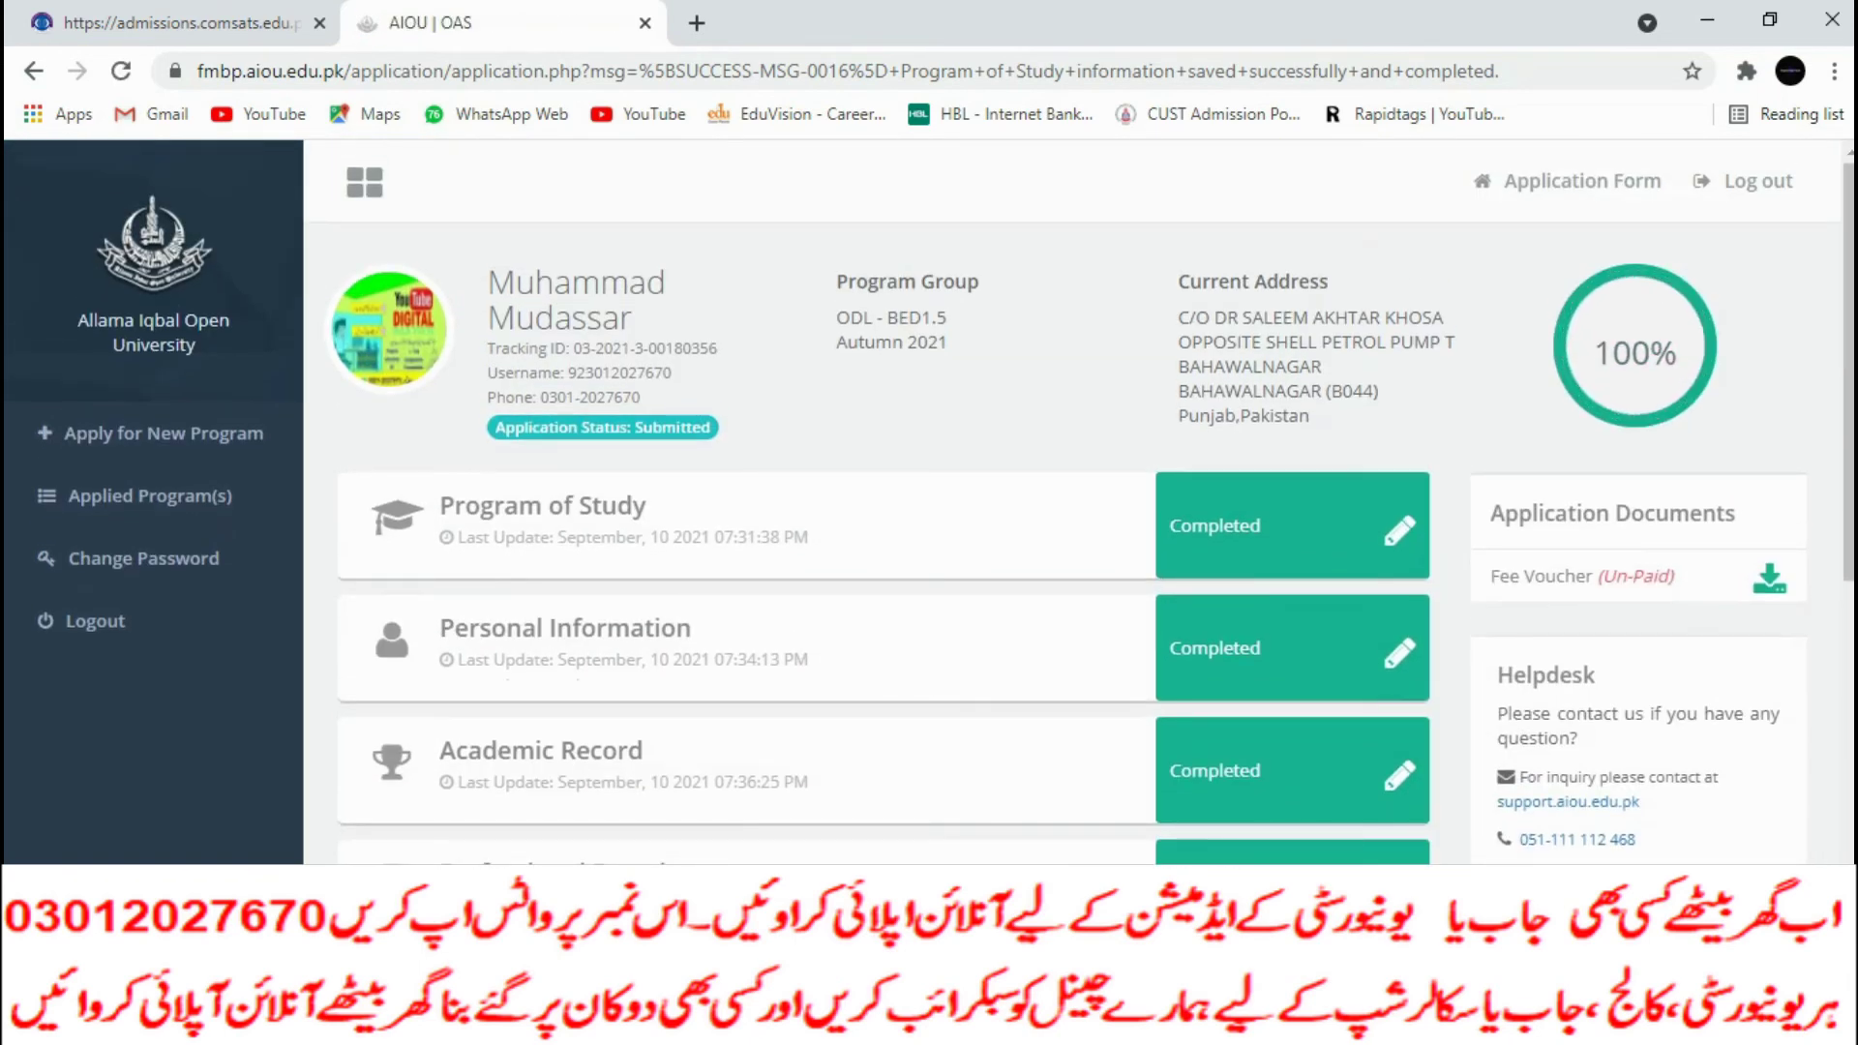
Reload the application page and request the fee voucher download, dismissing the duplicate prompt
key(F5)
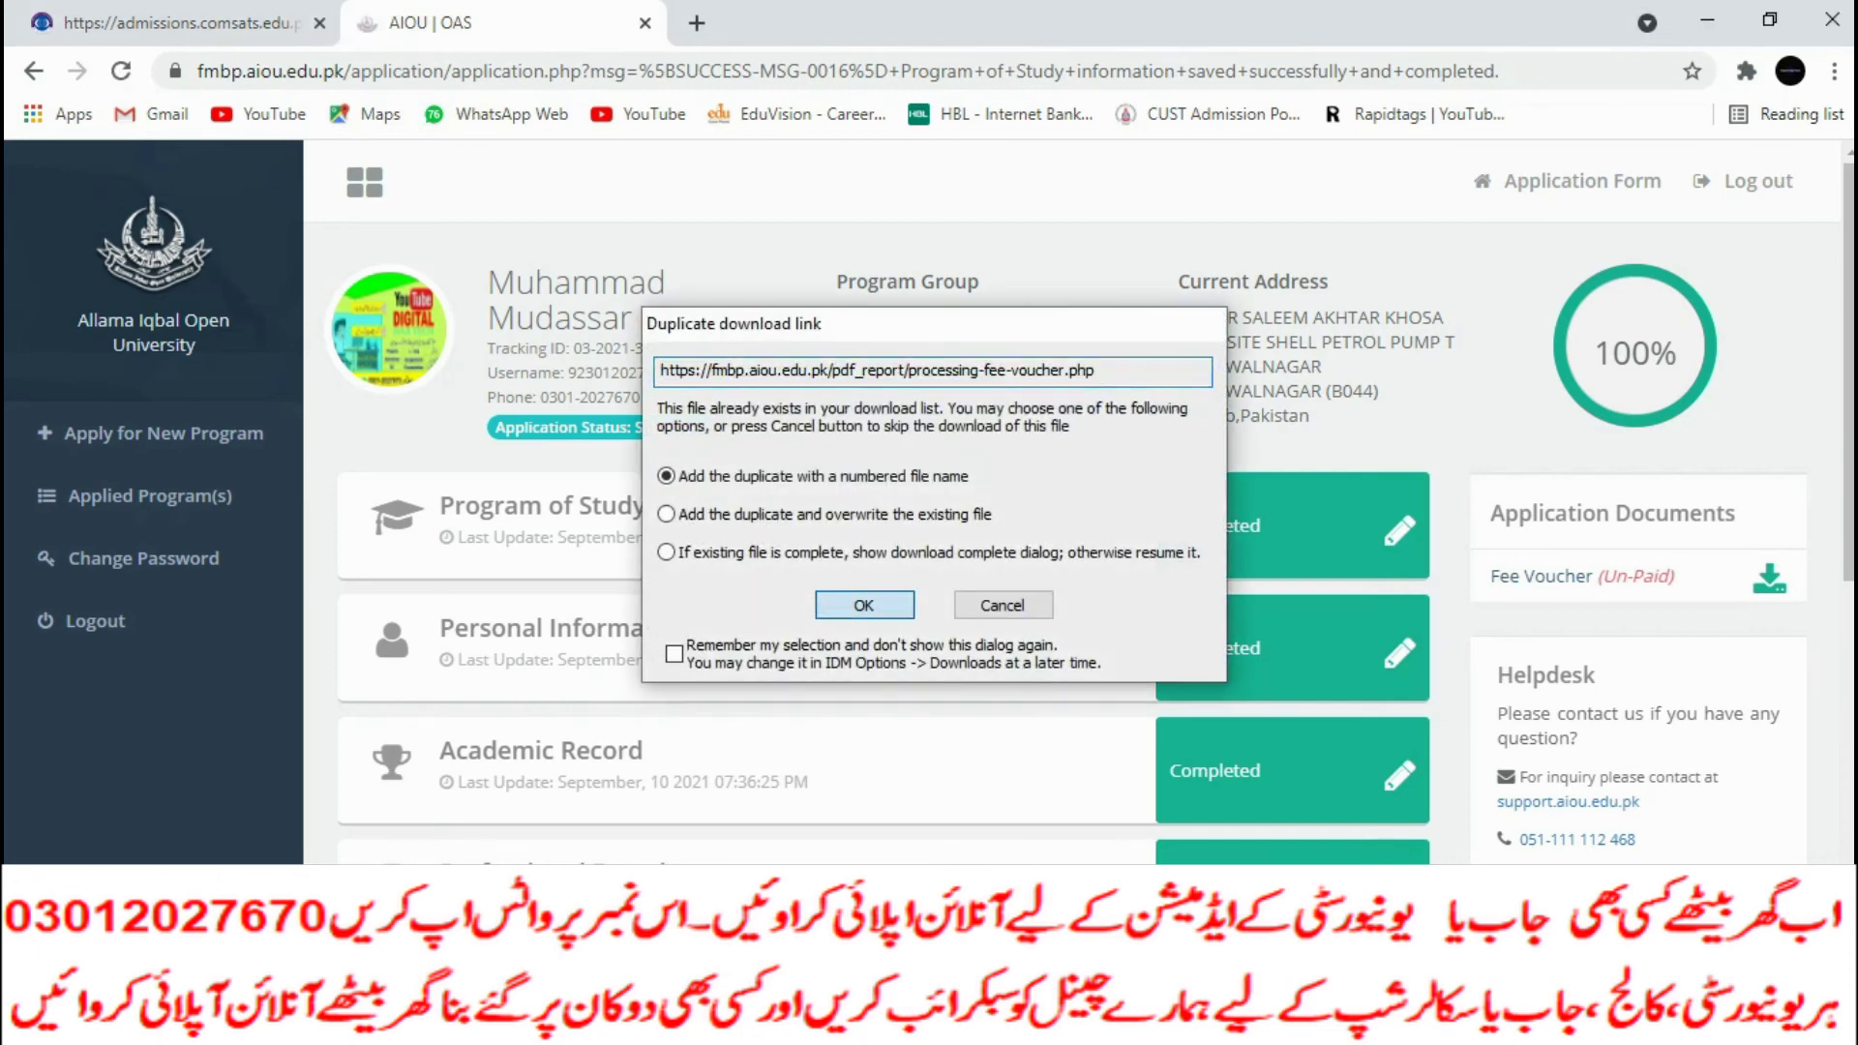
key(Return)
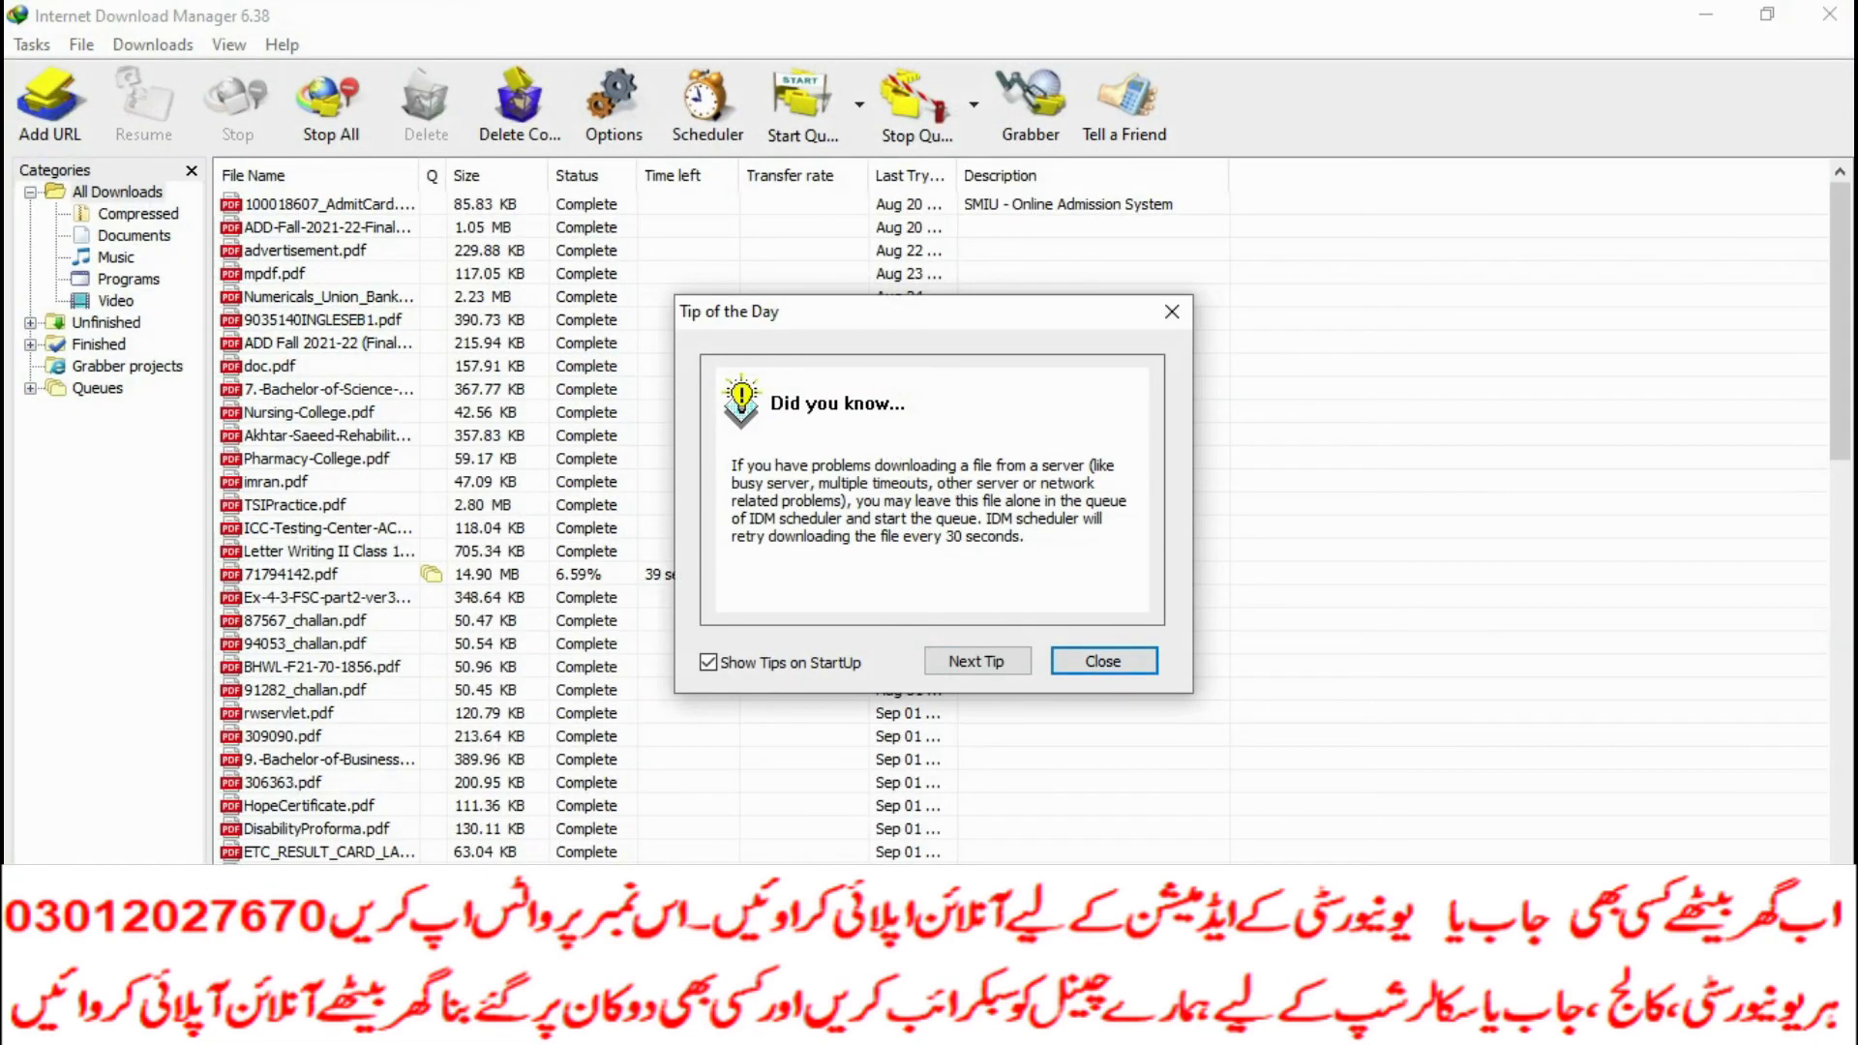
Dismiss IDM's Tip of the Day and registration warning, close the earlier download details, and reload
key(Return)
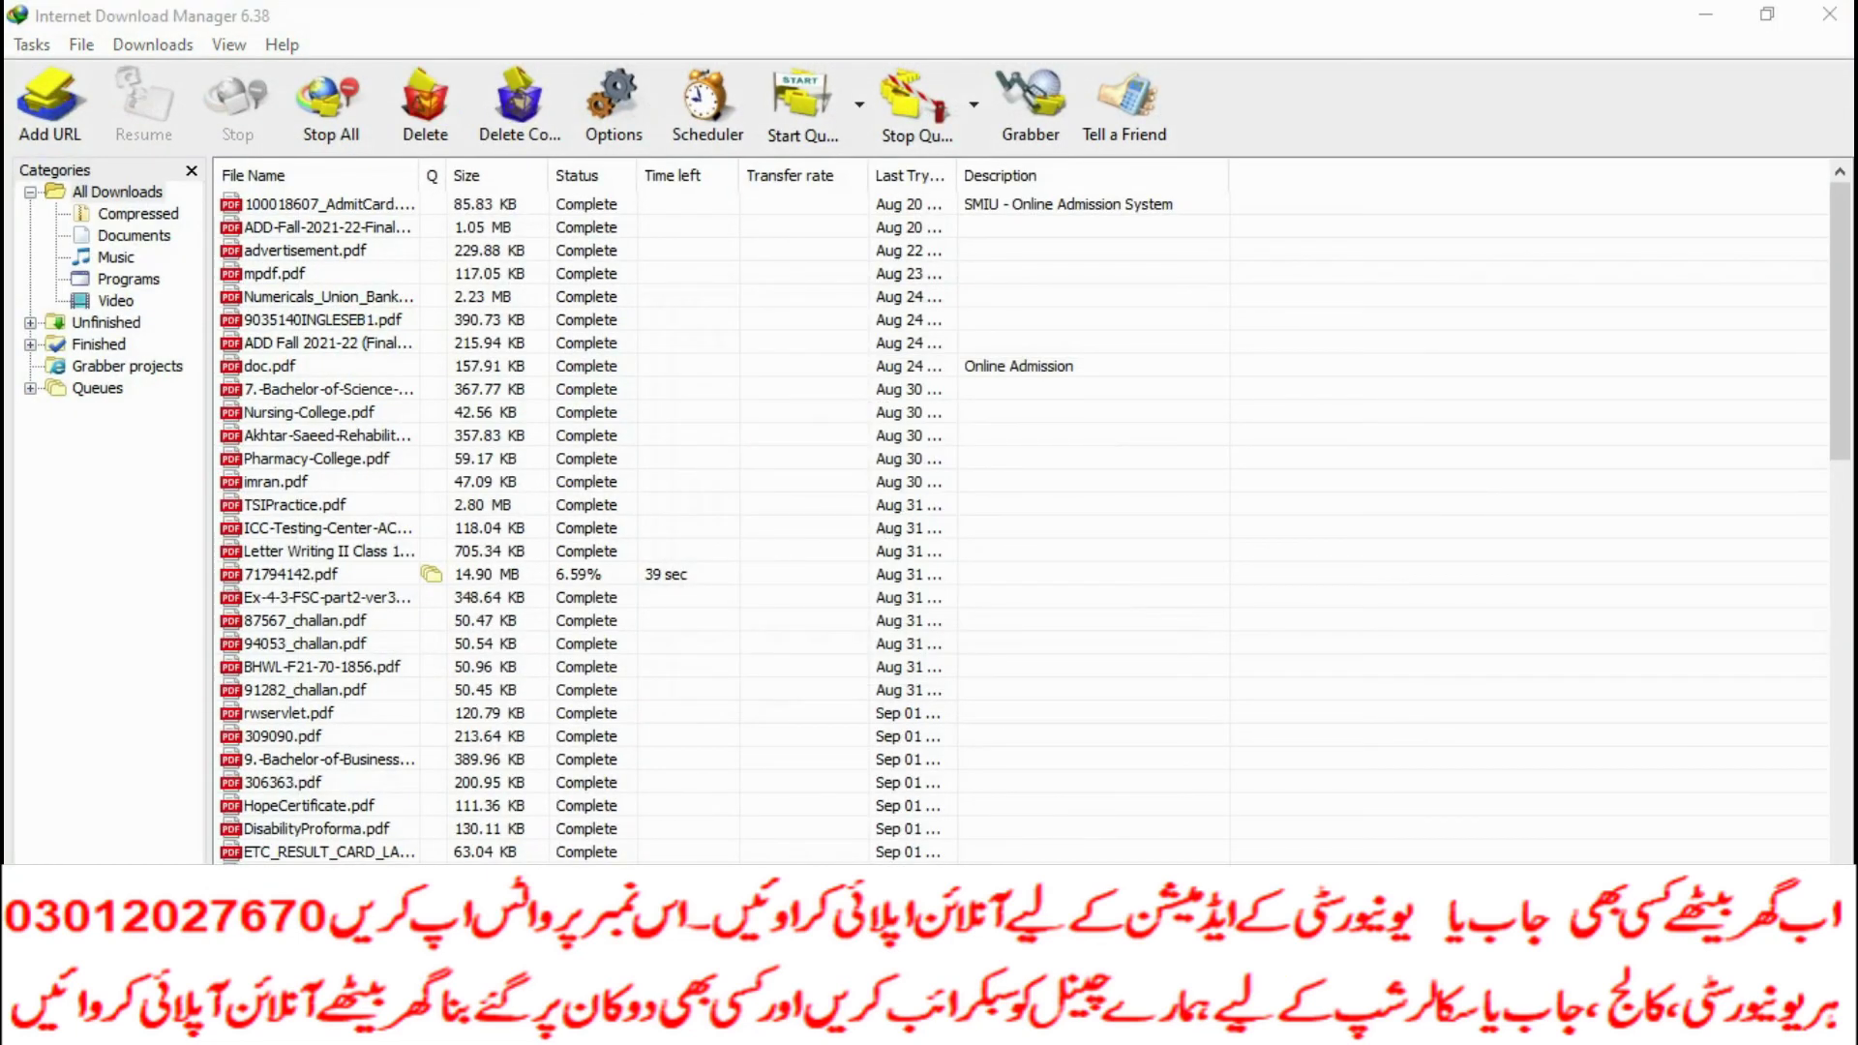
key(Return)
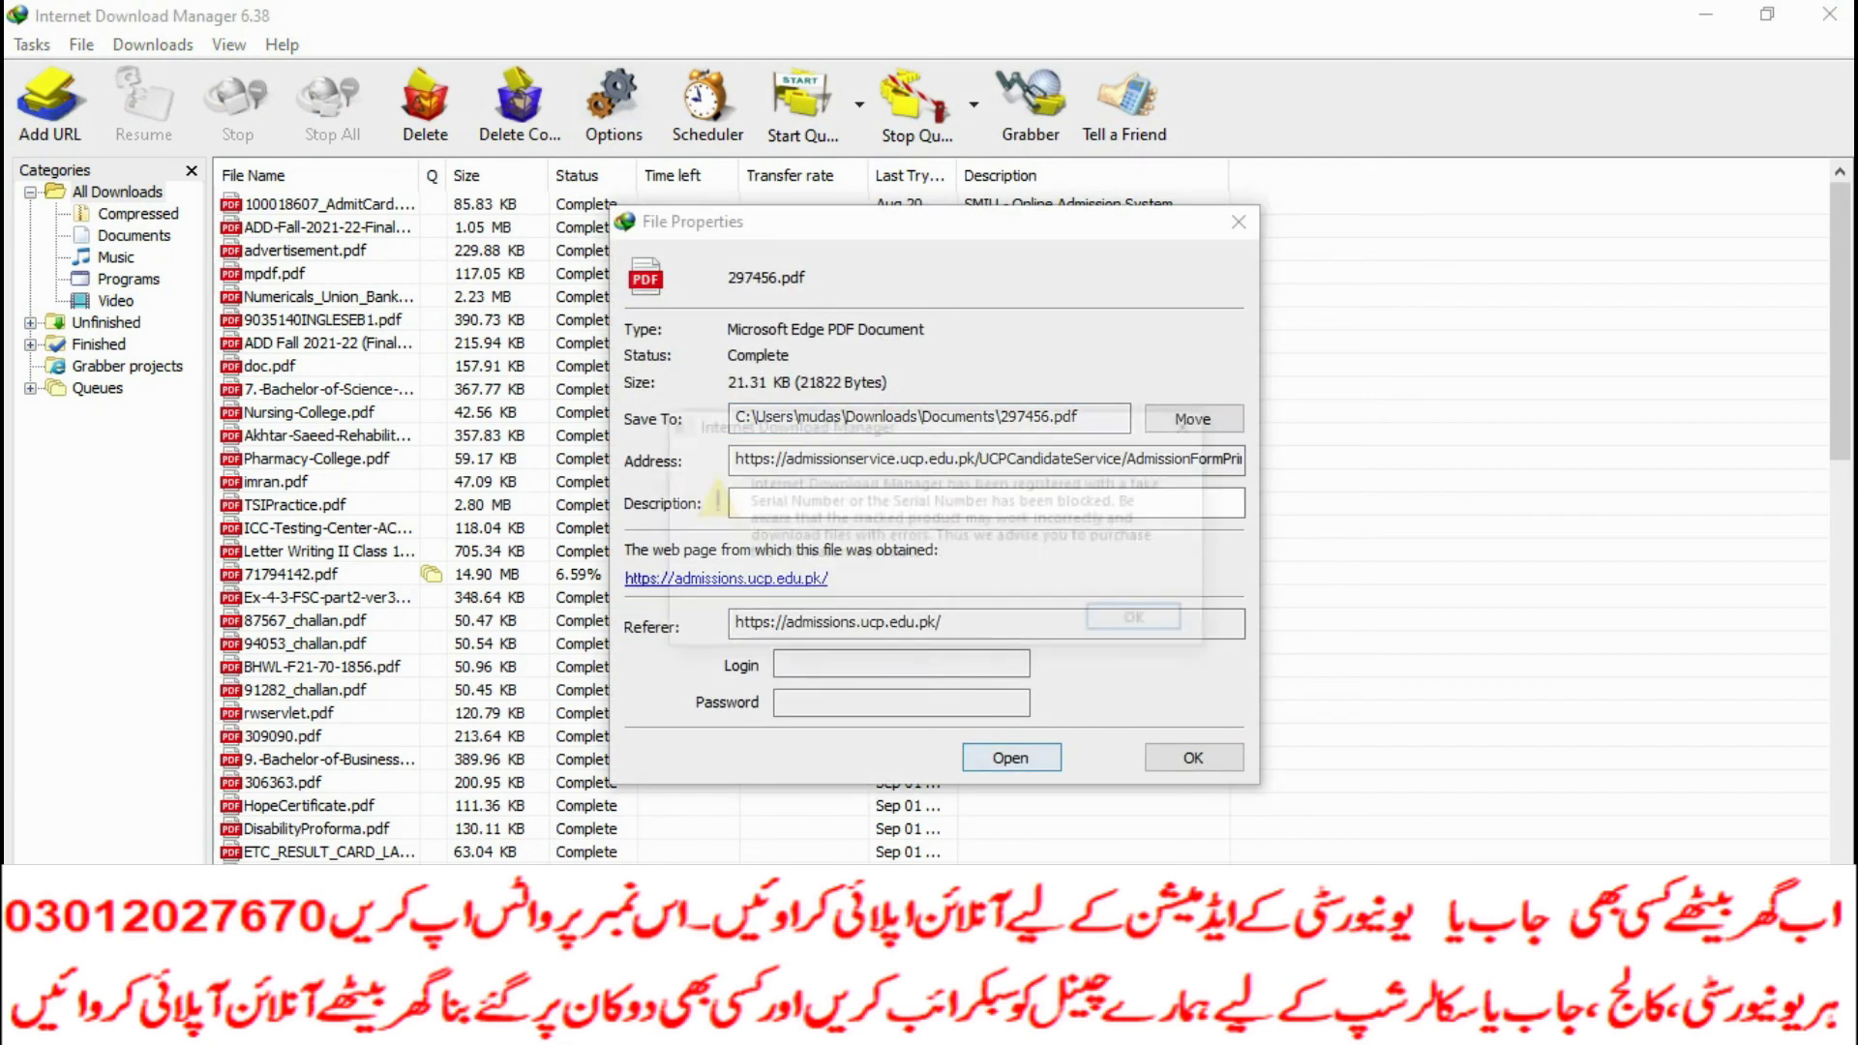
key(Return)
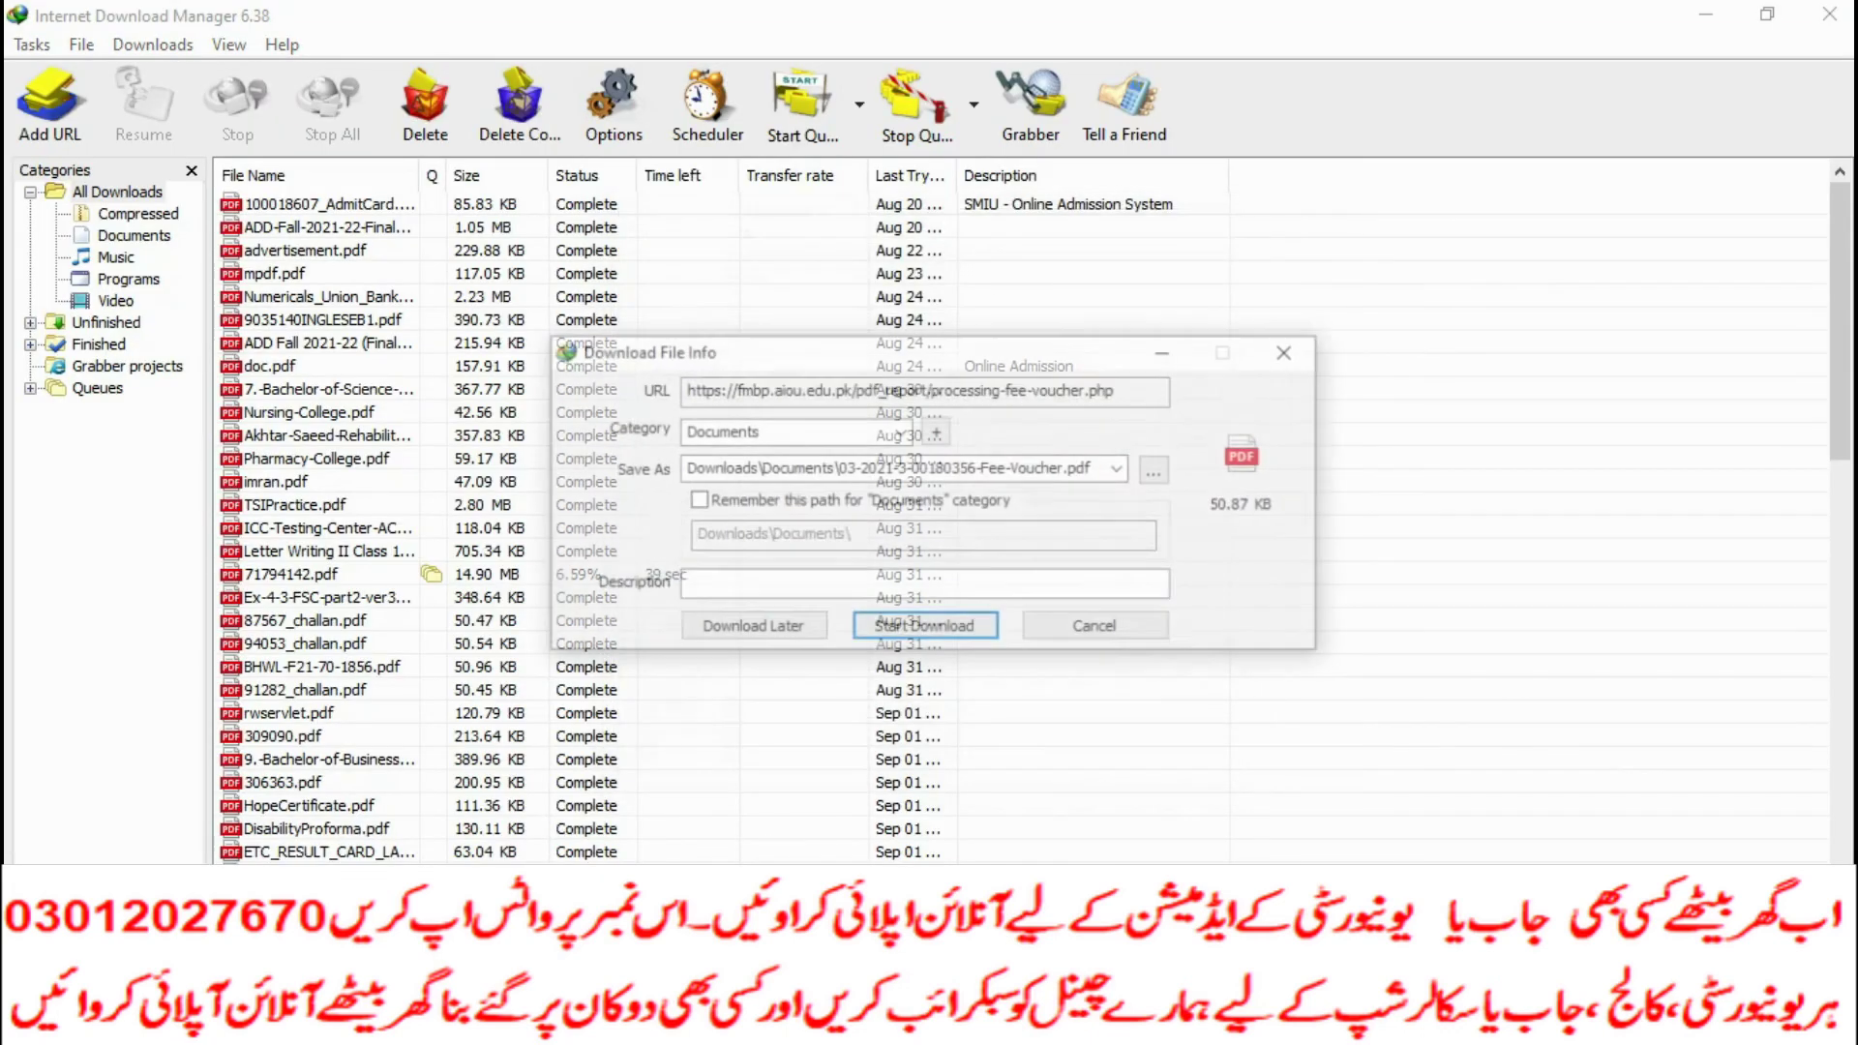
key(Escape)
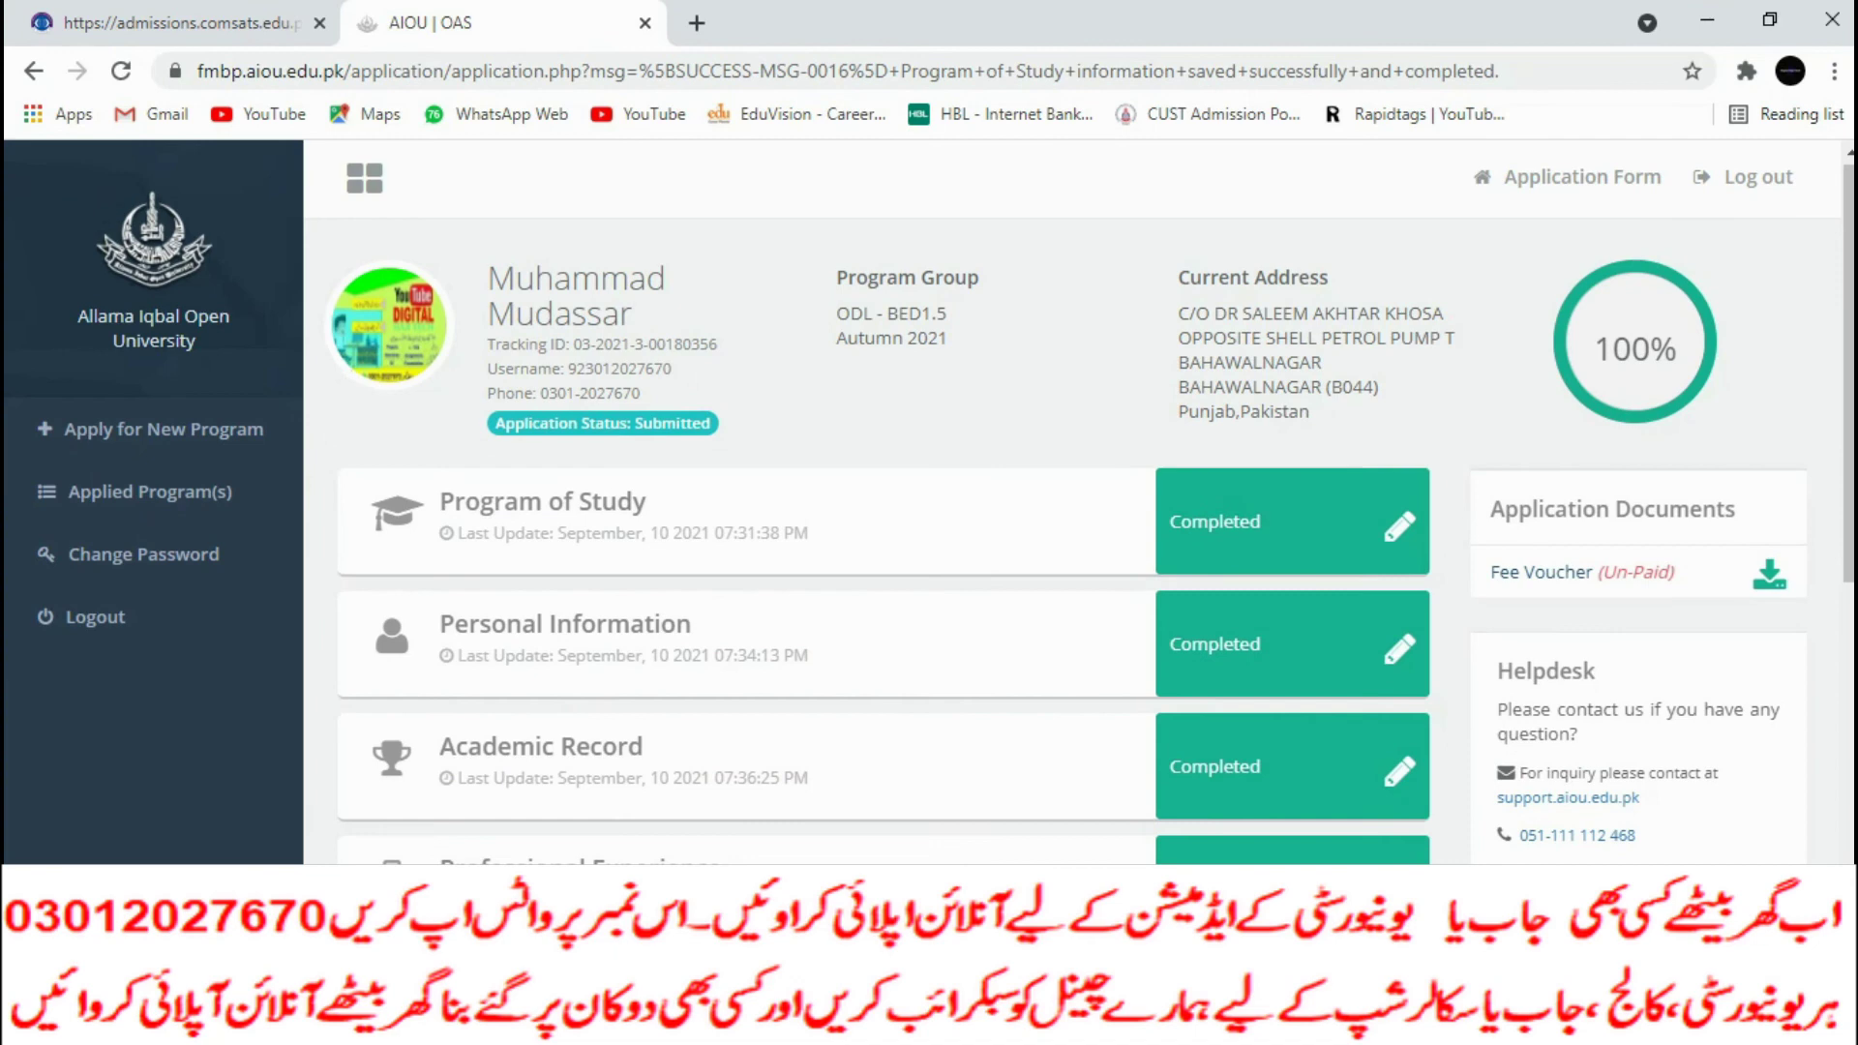
scroll(1074, 503, down, 8)
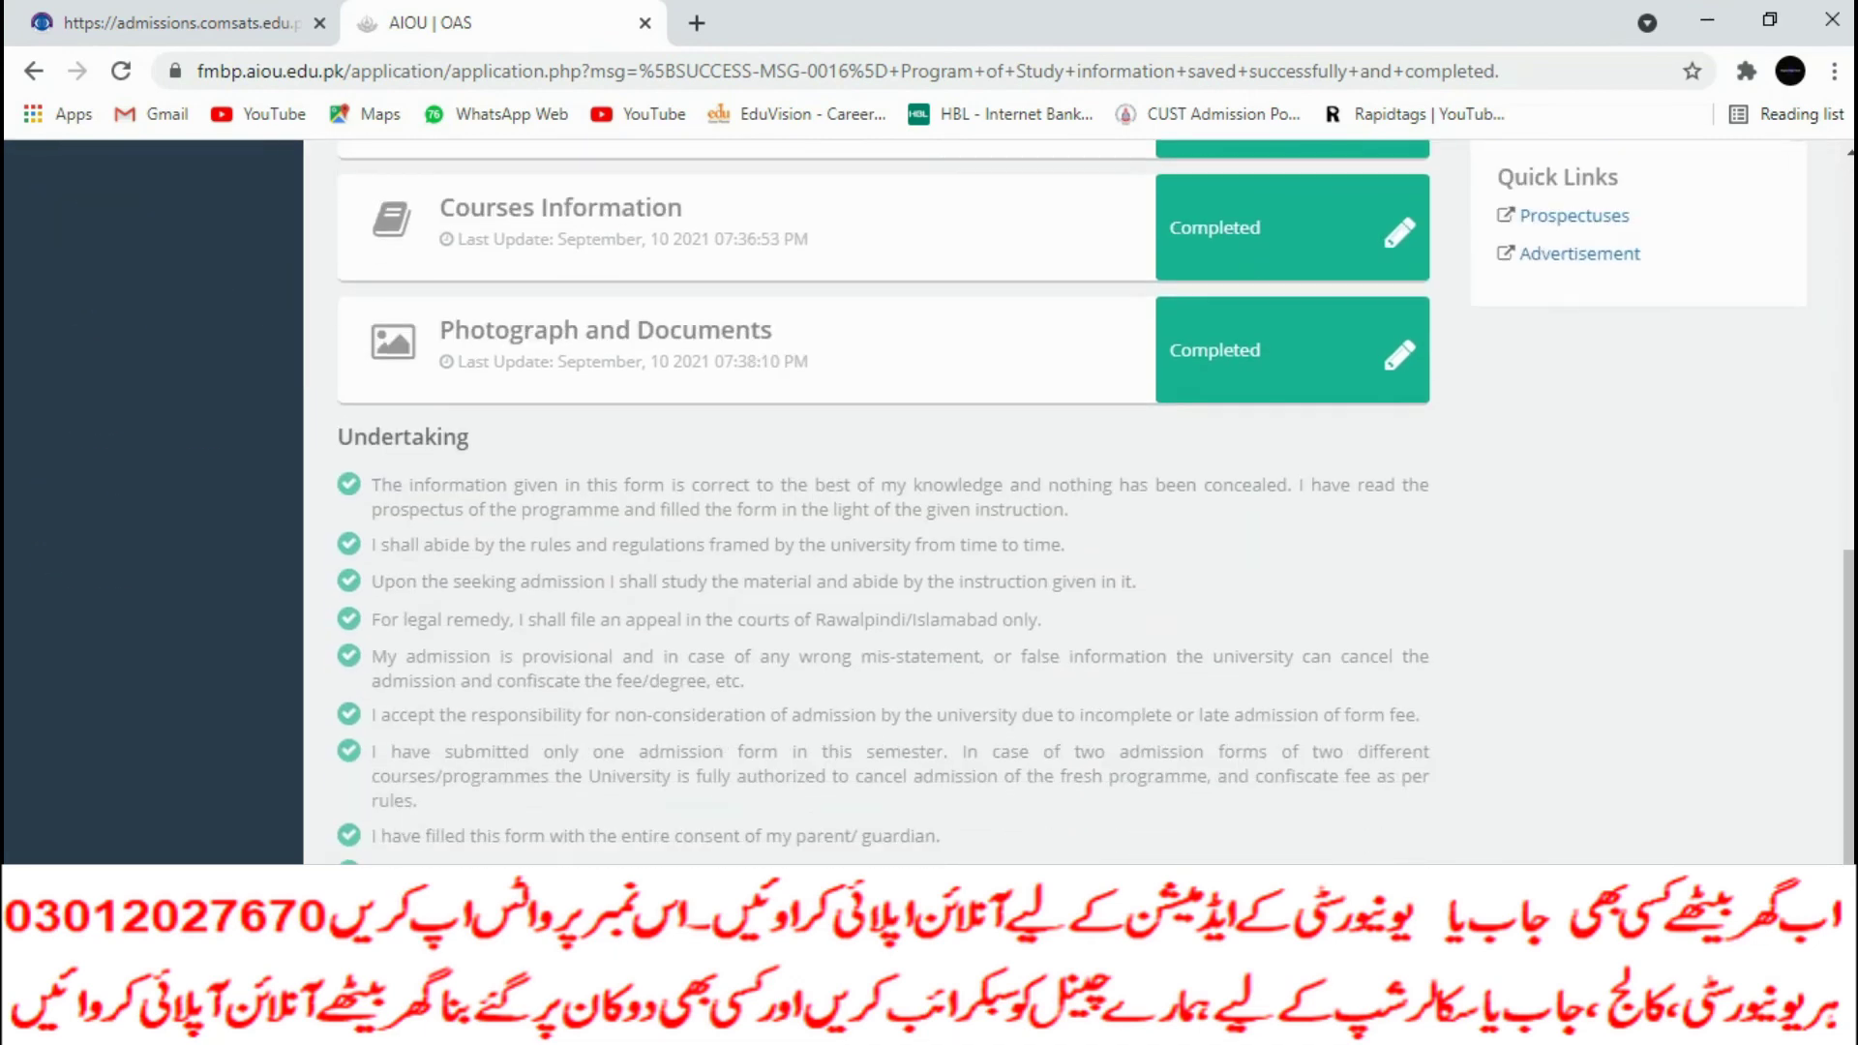
scroll(884, 503, up, 5)
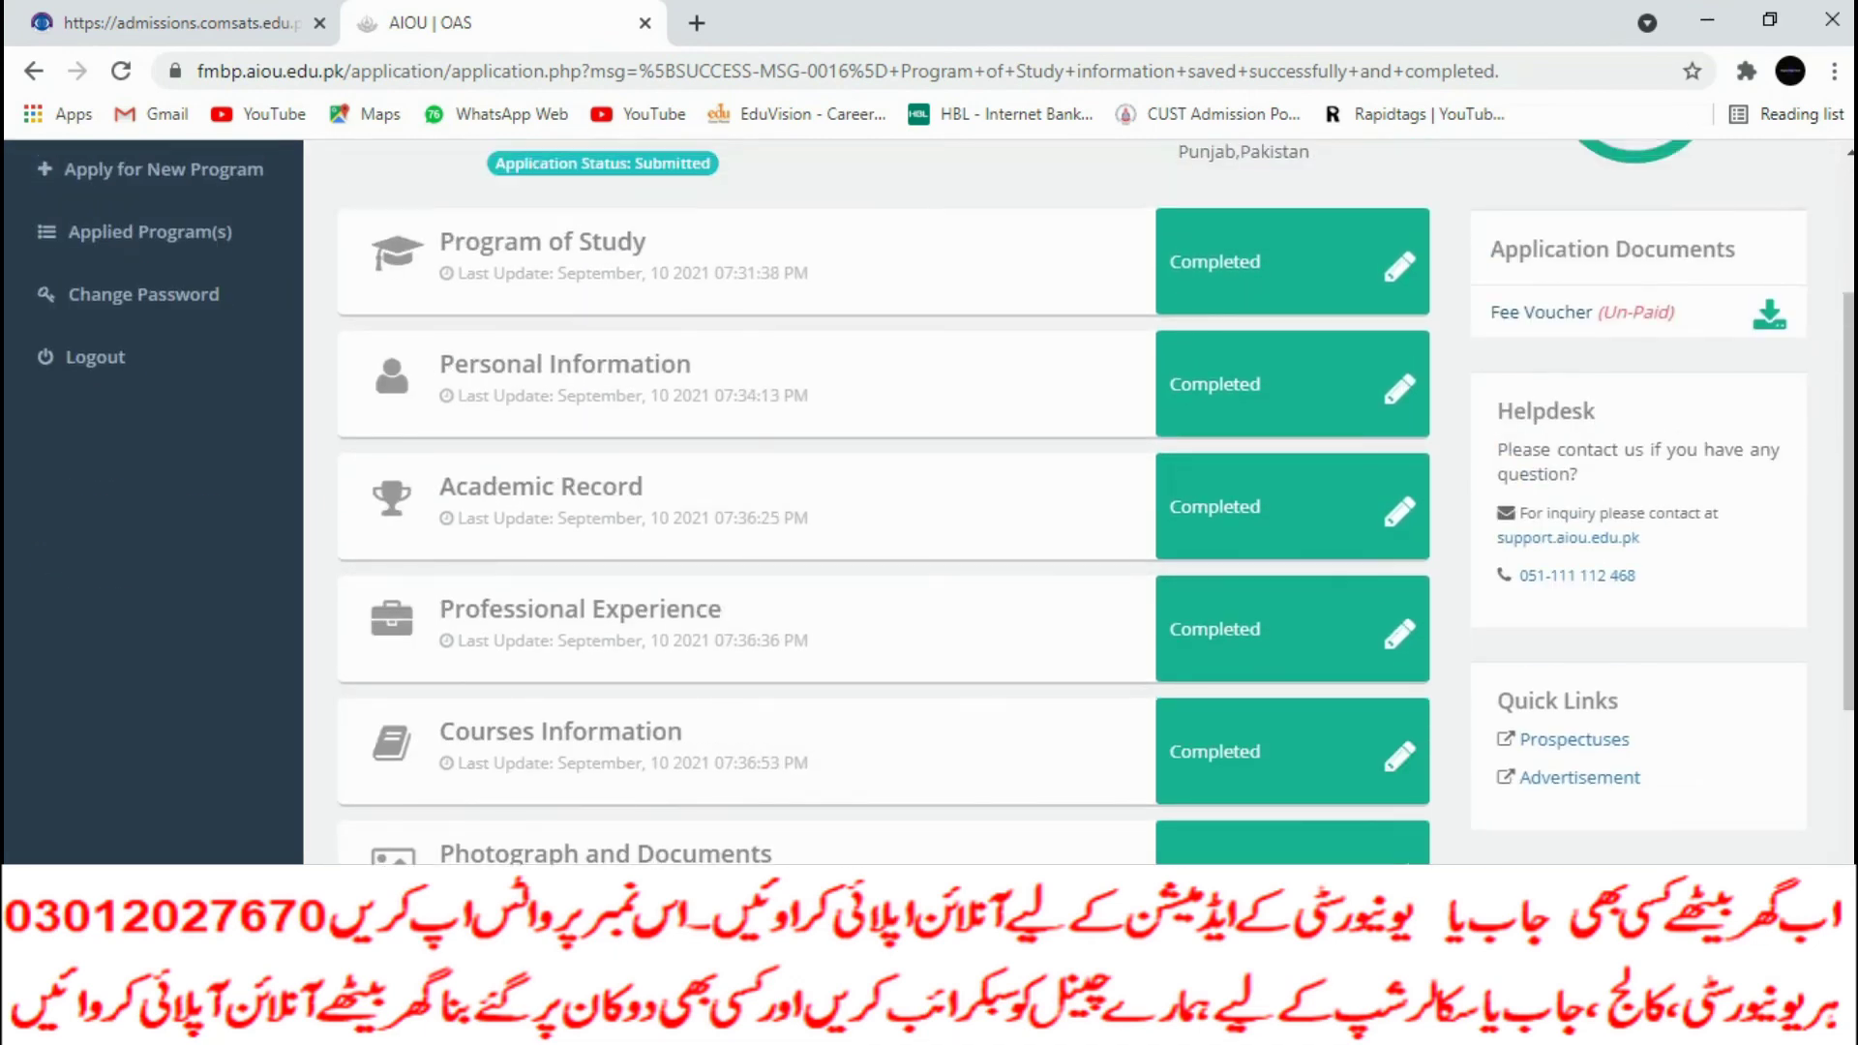
key(F5)
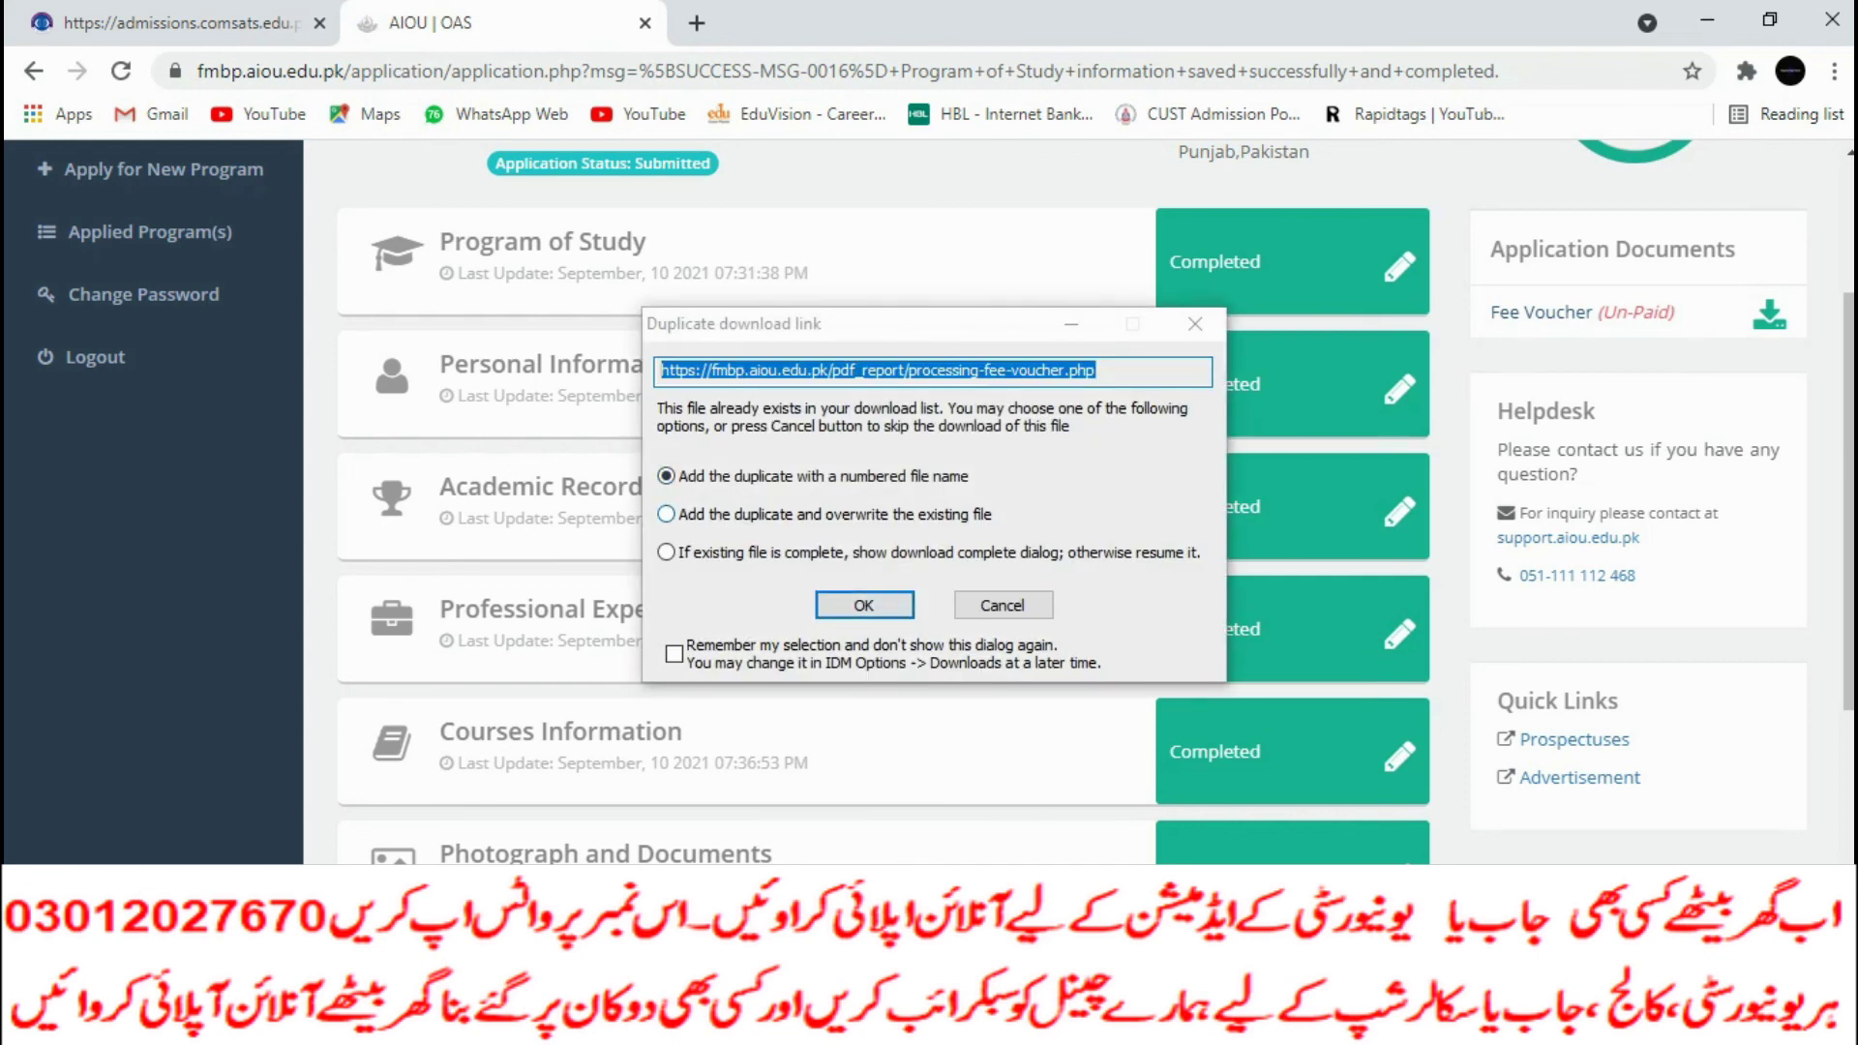
Overwrite the existing voucher file, download the fee voucher PDF, and open it
click(666, 514)
key(Return)
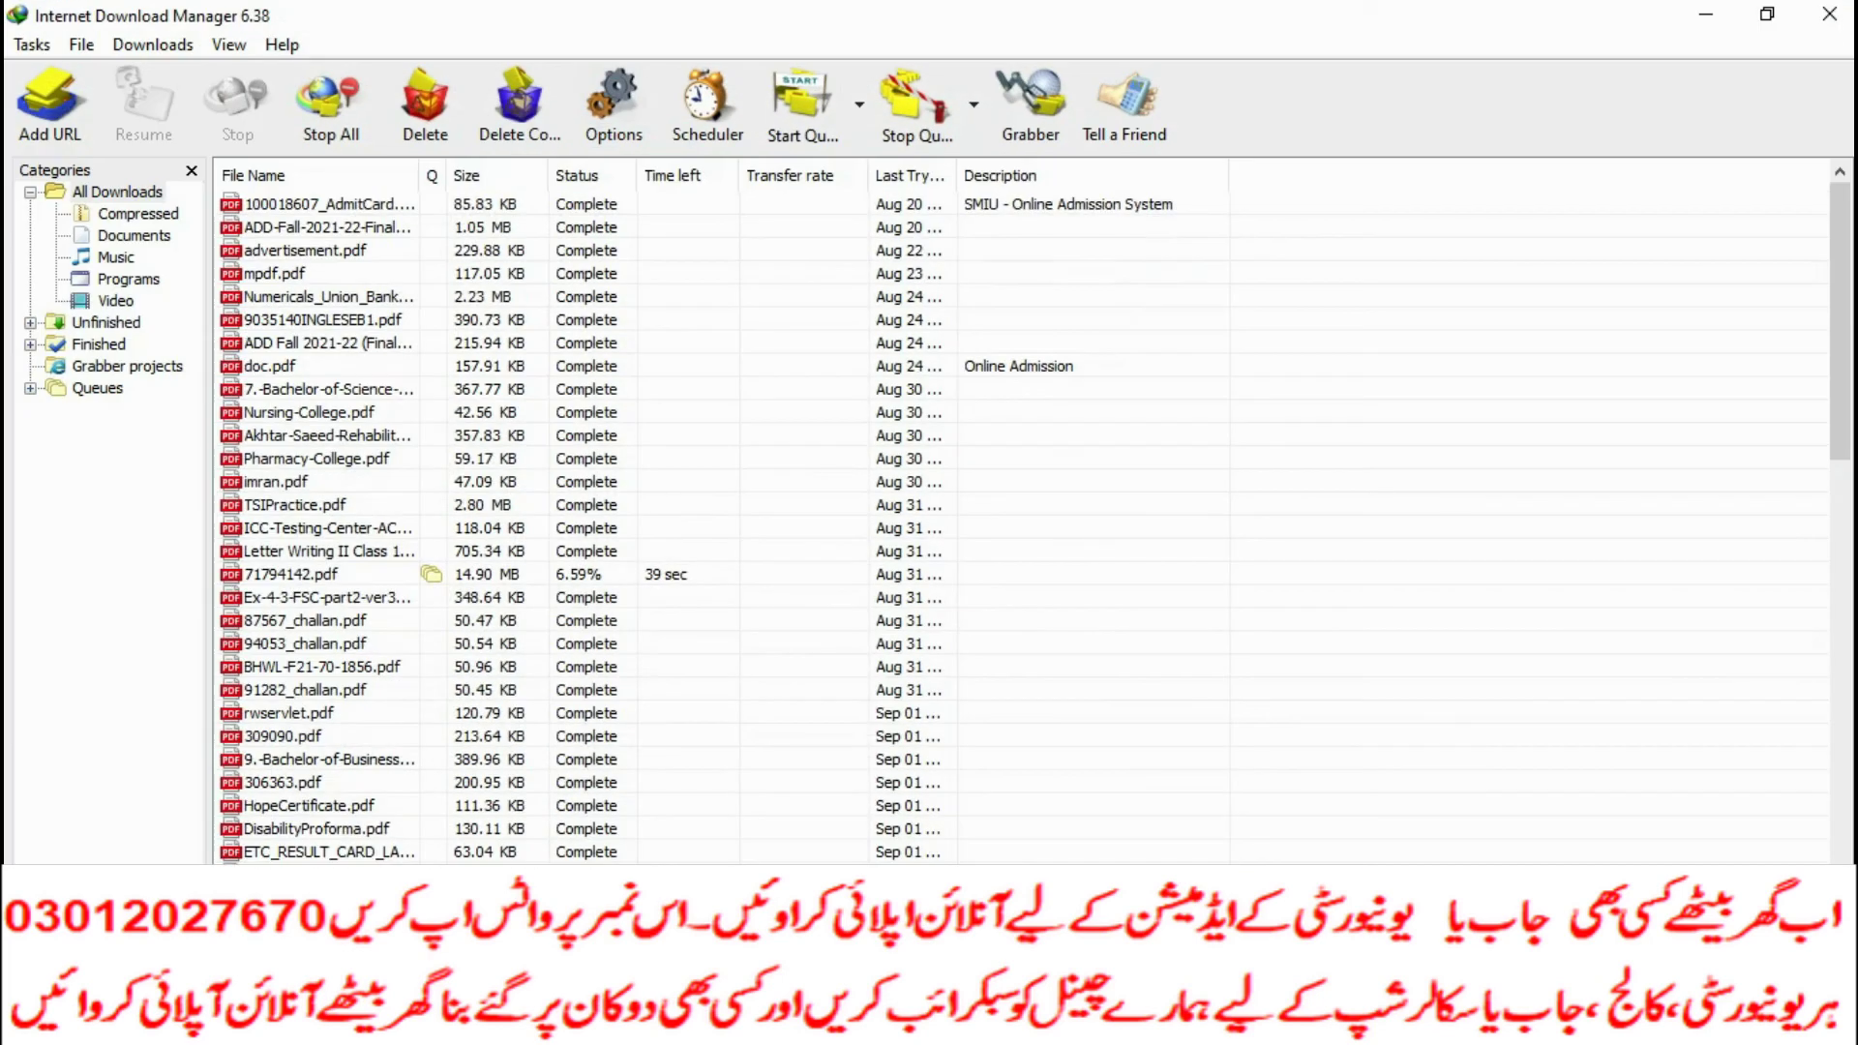
scroll(1026, 527, down, 6)
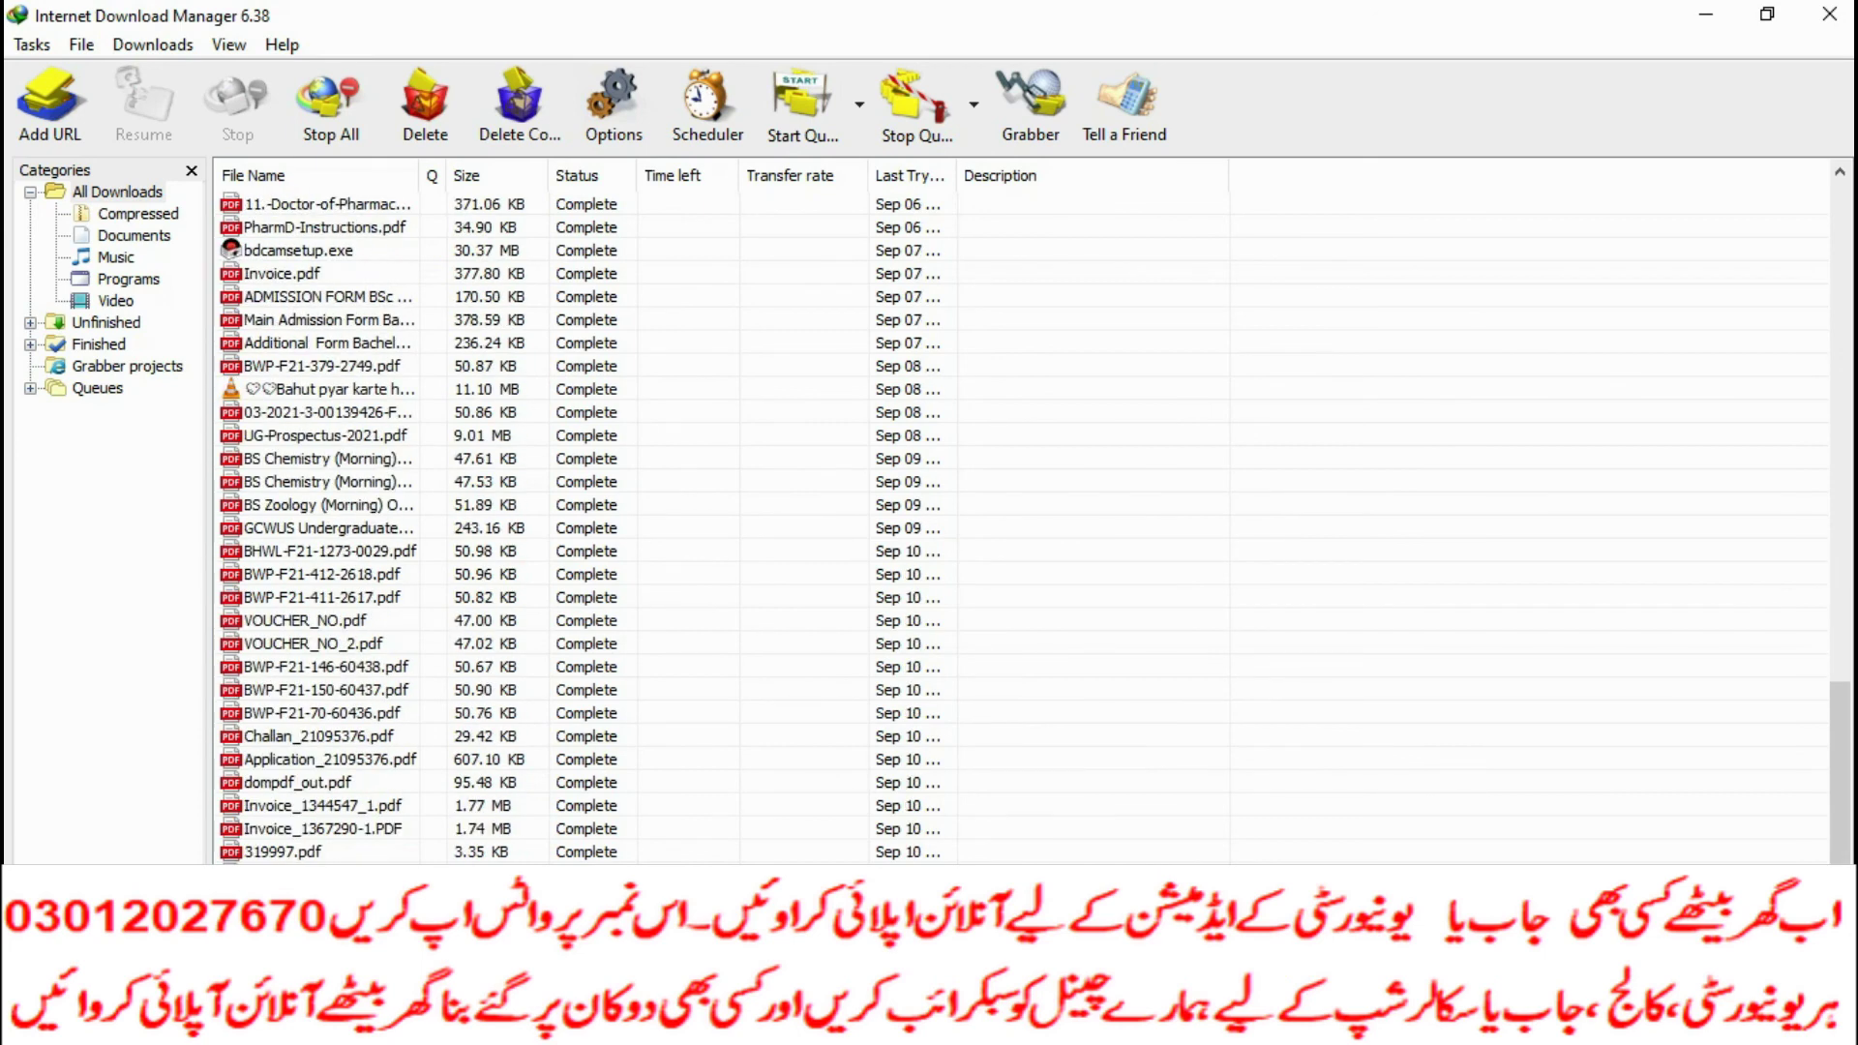
key(Return)
key(alt+o)
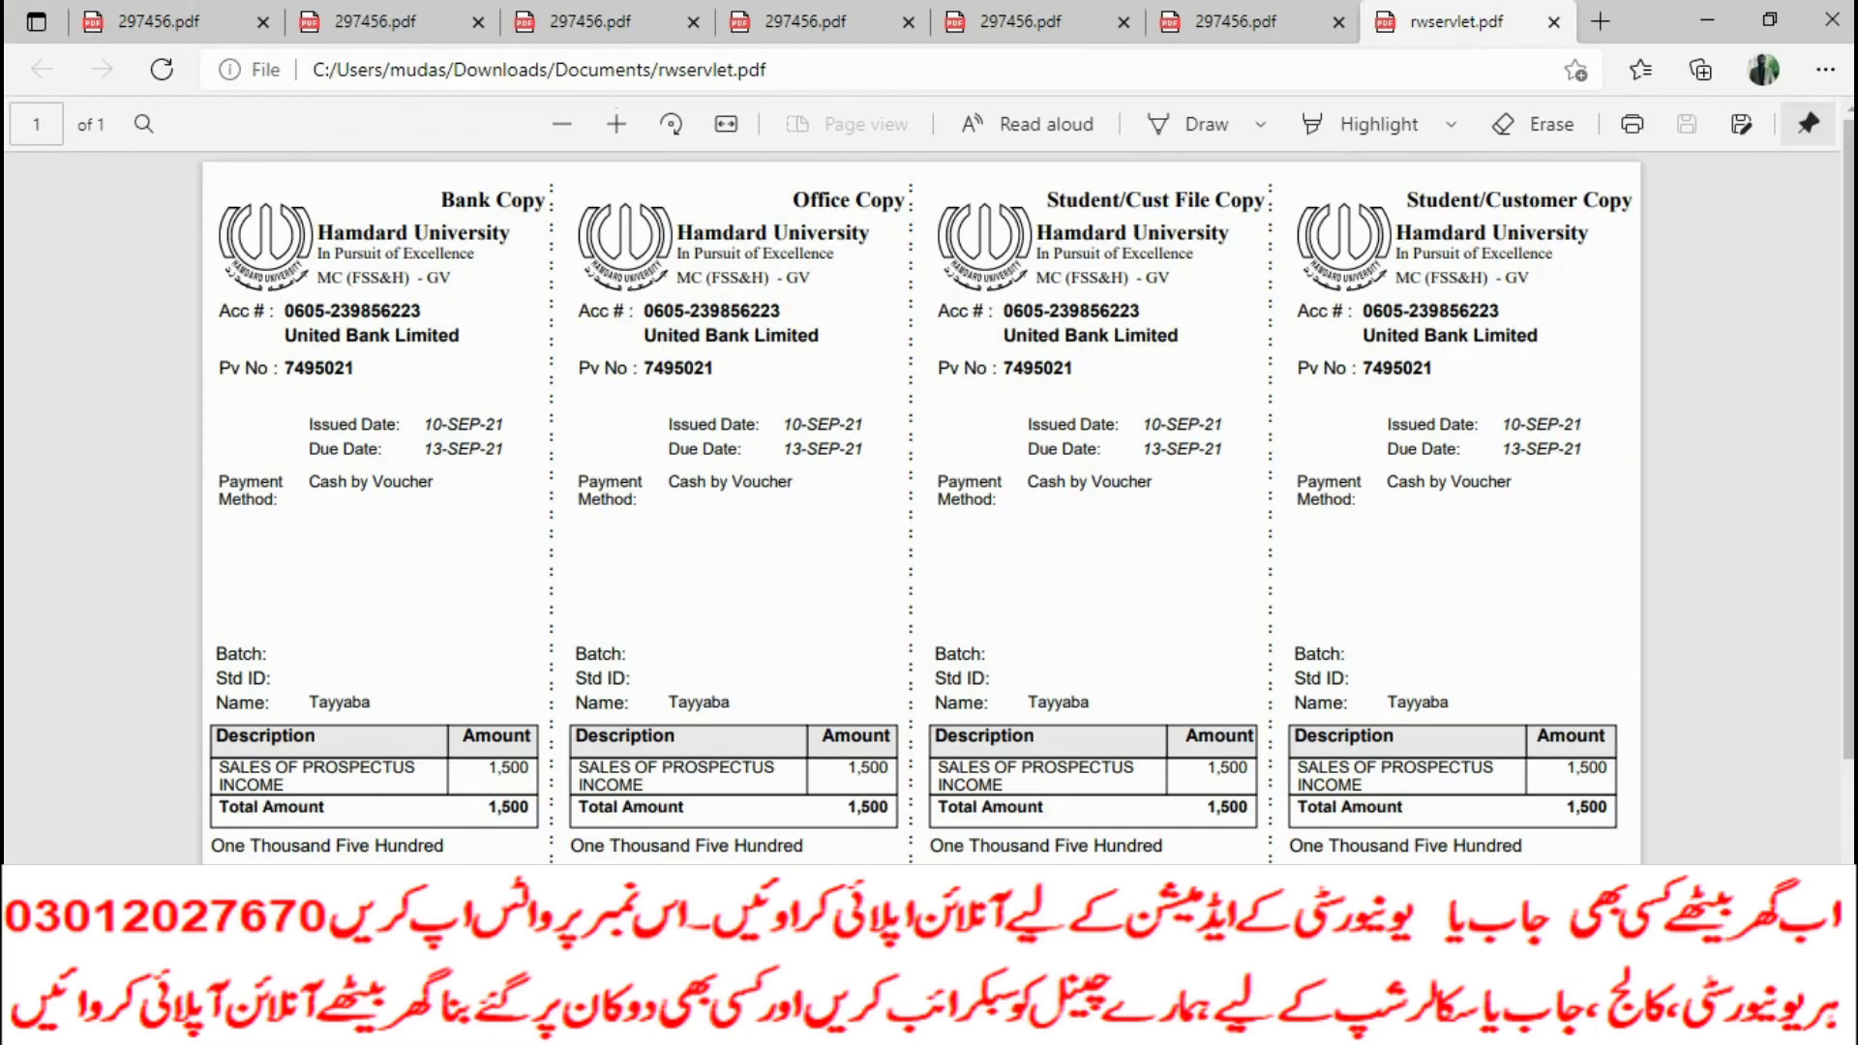
scroll(924, 504, down, 3)
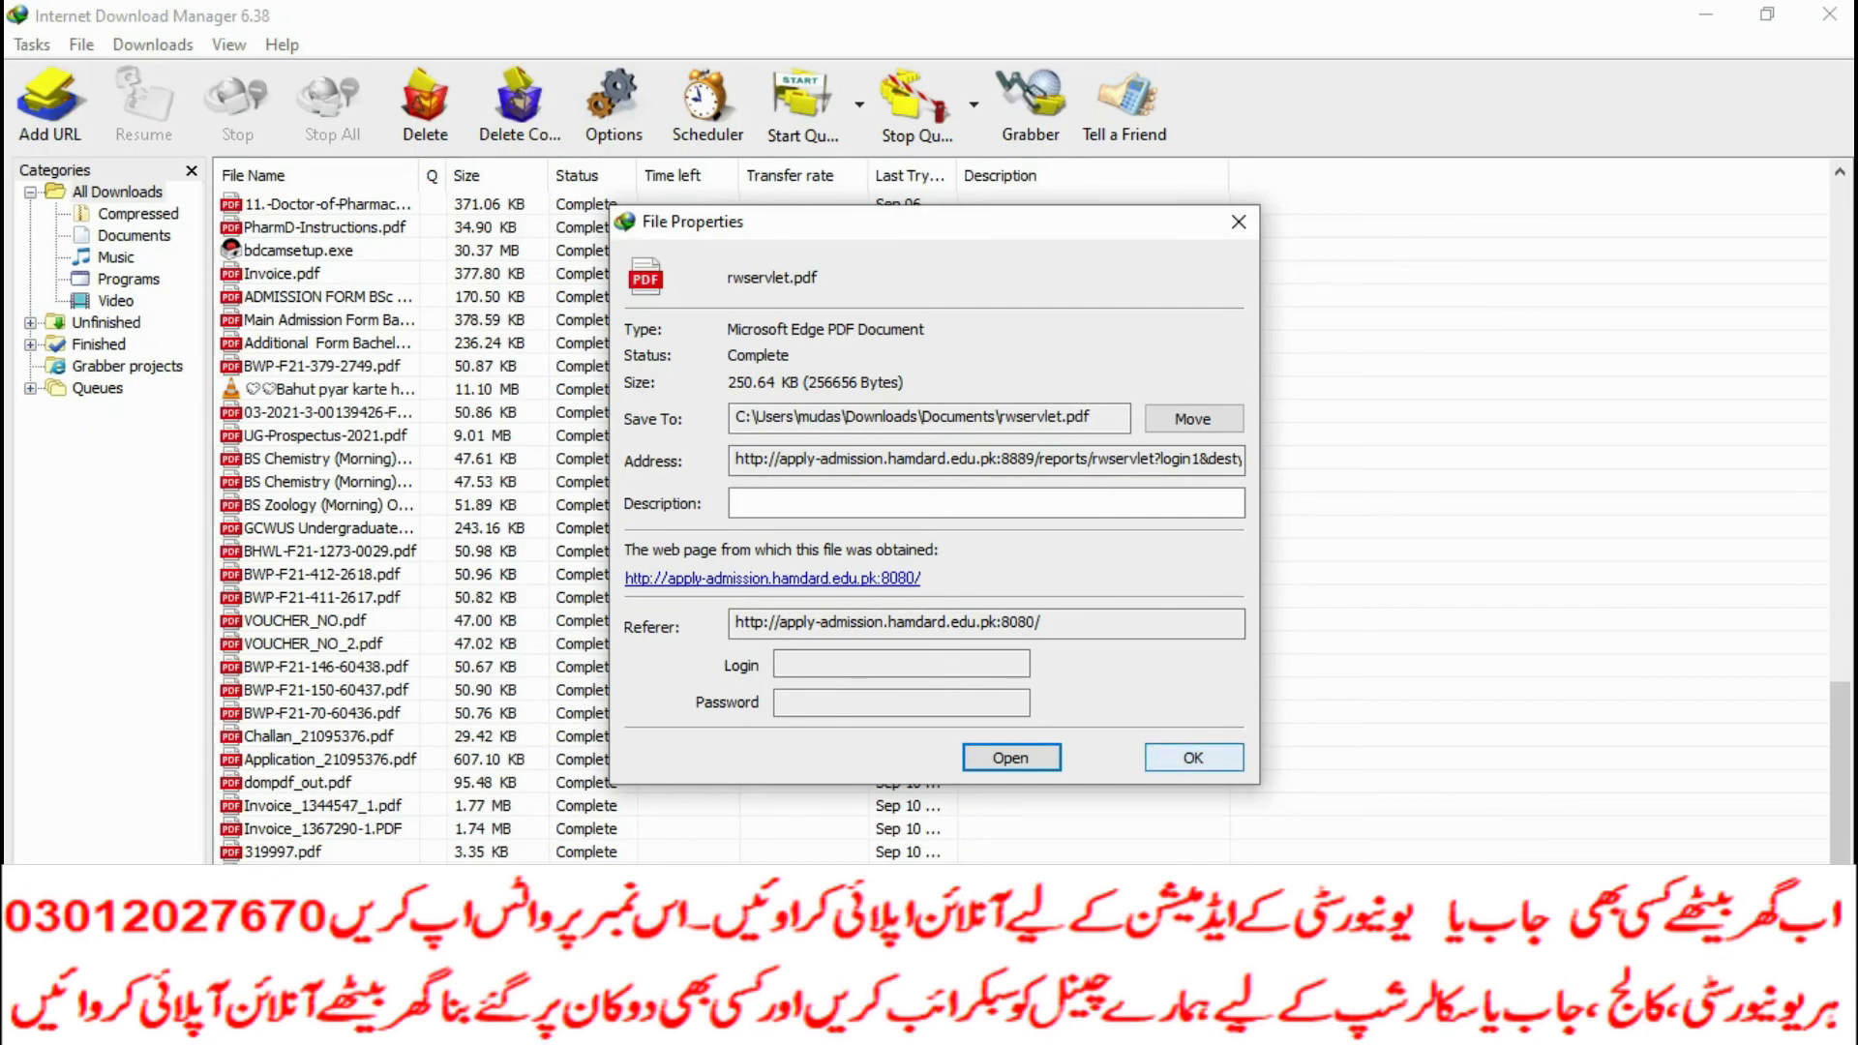
key(Escape)
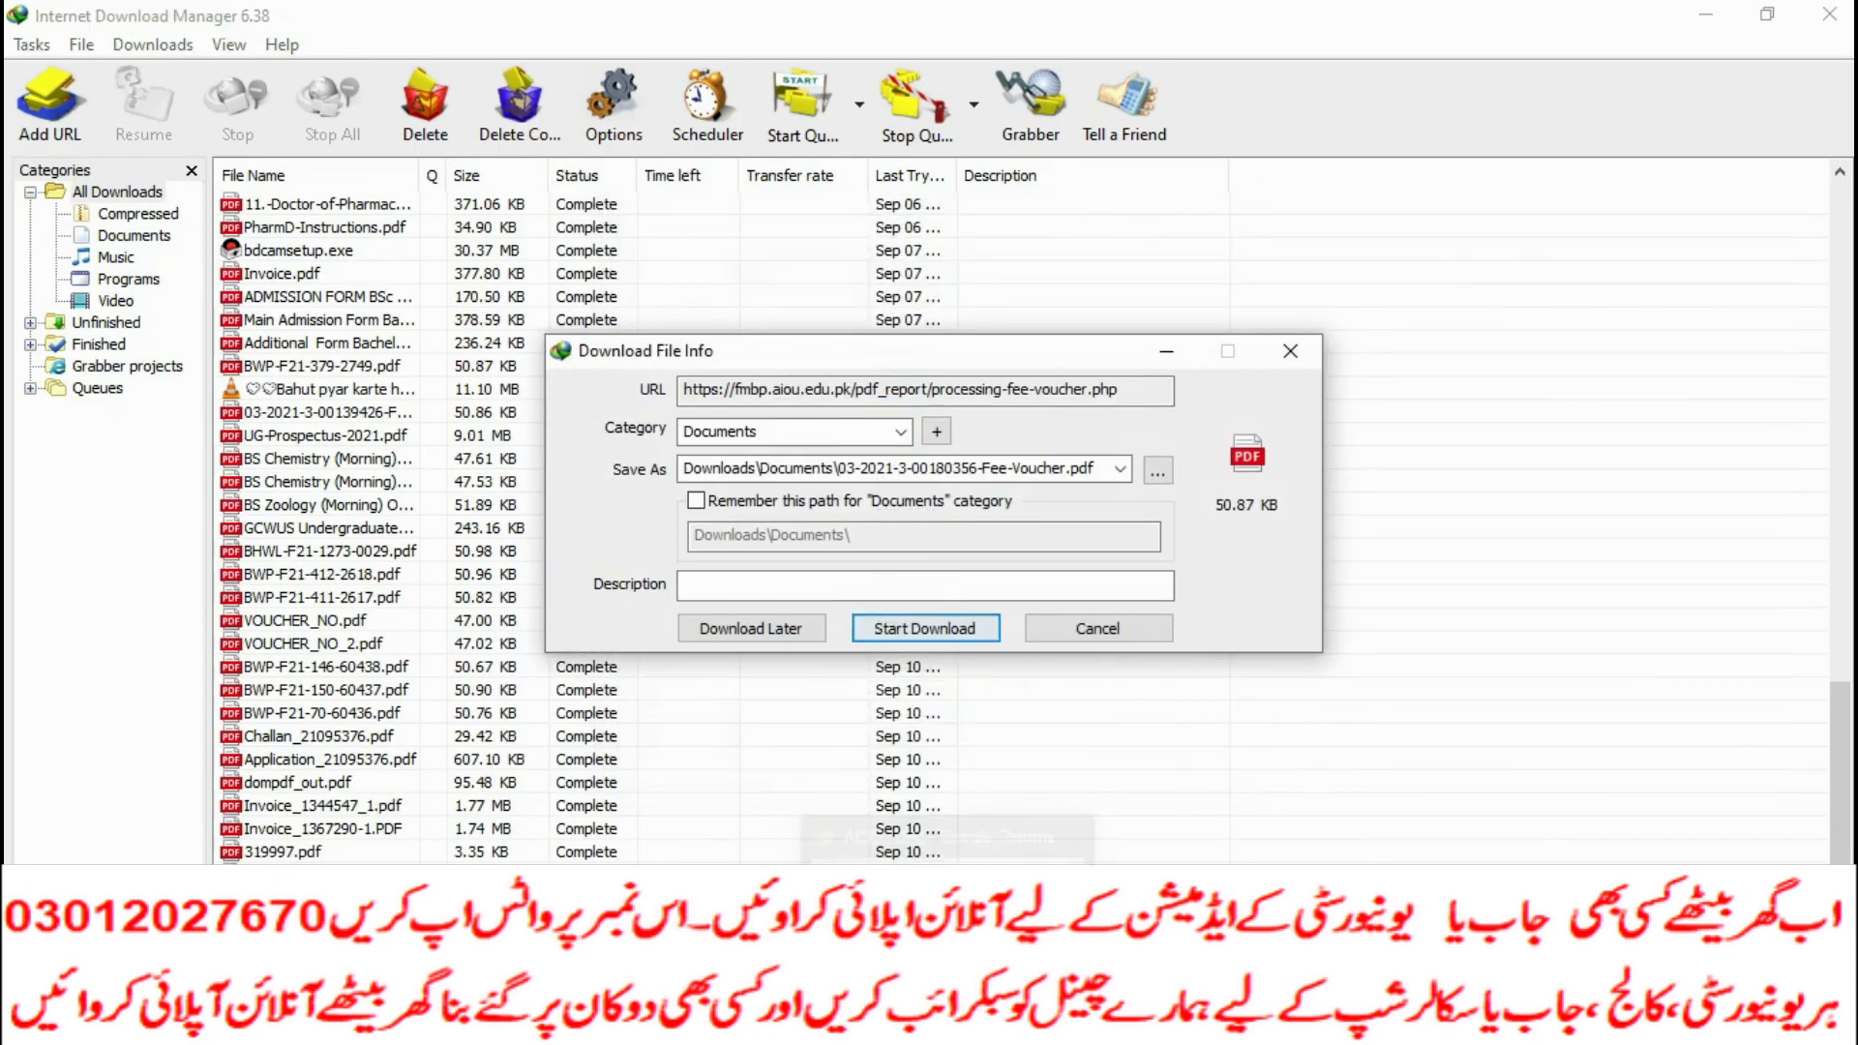
click(924, 628)
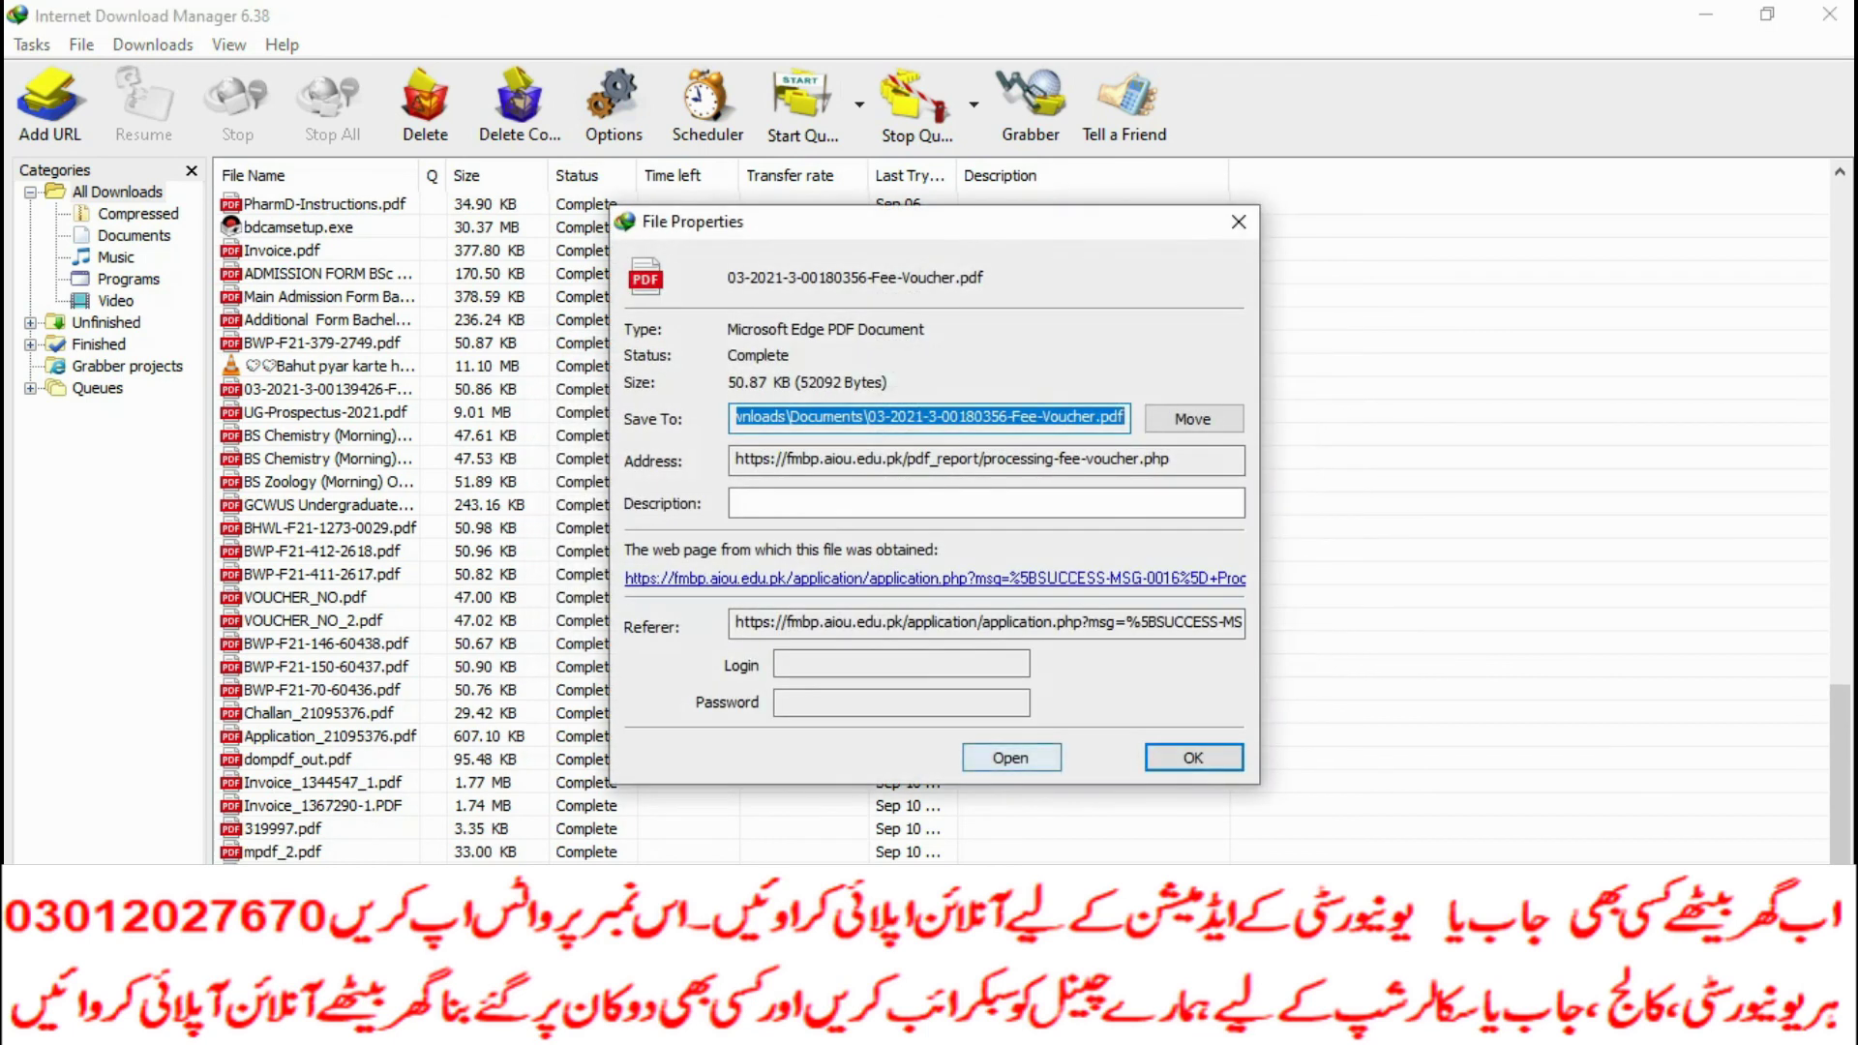
click(1011, 758)
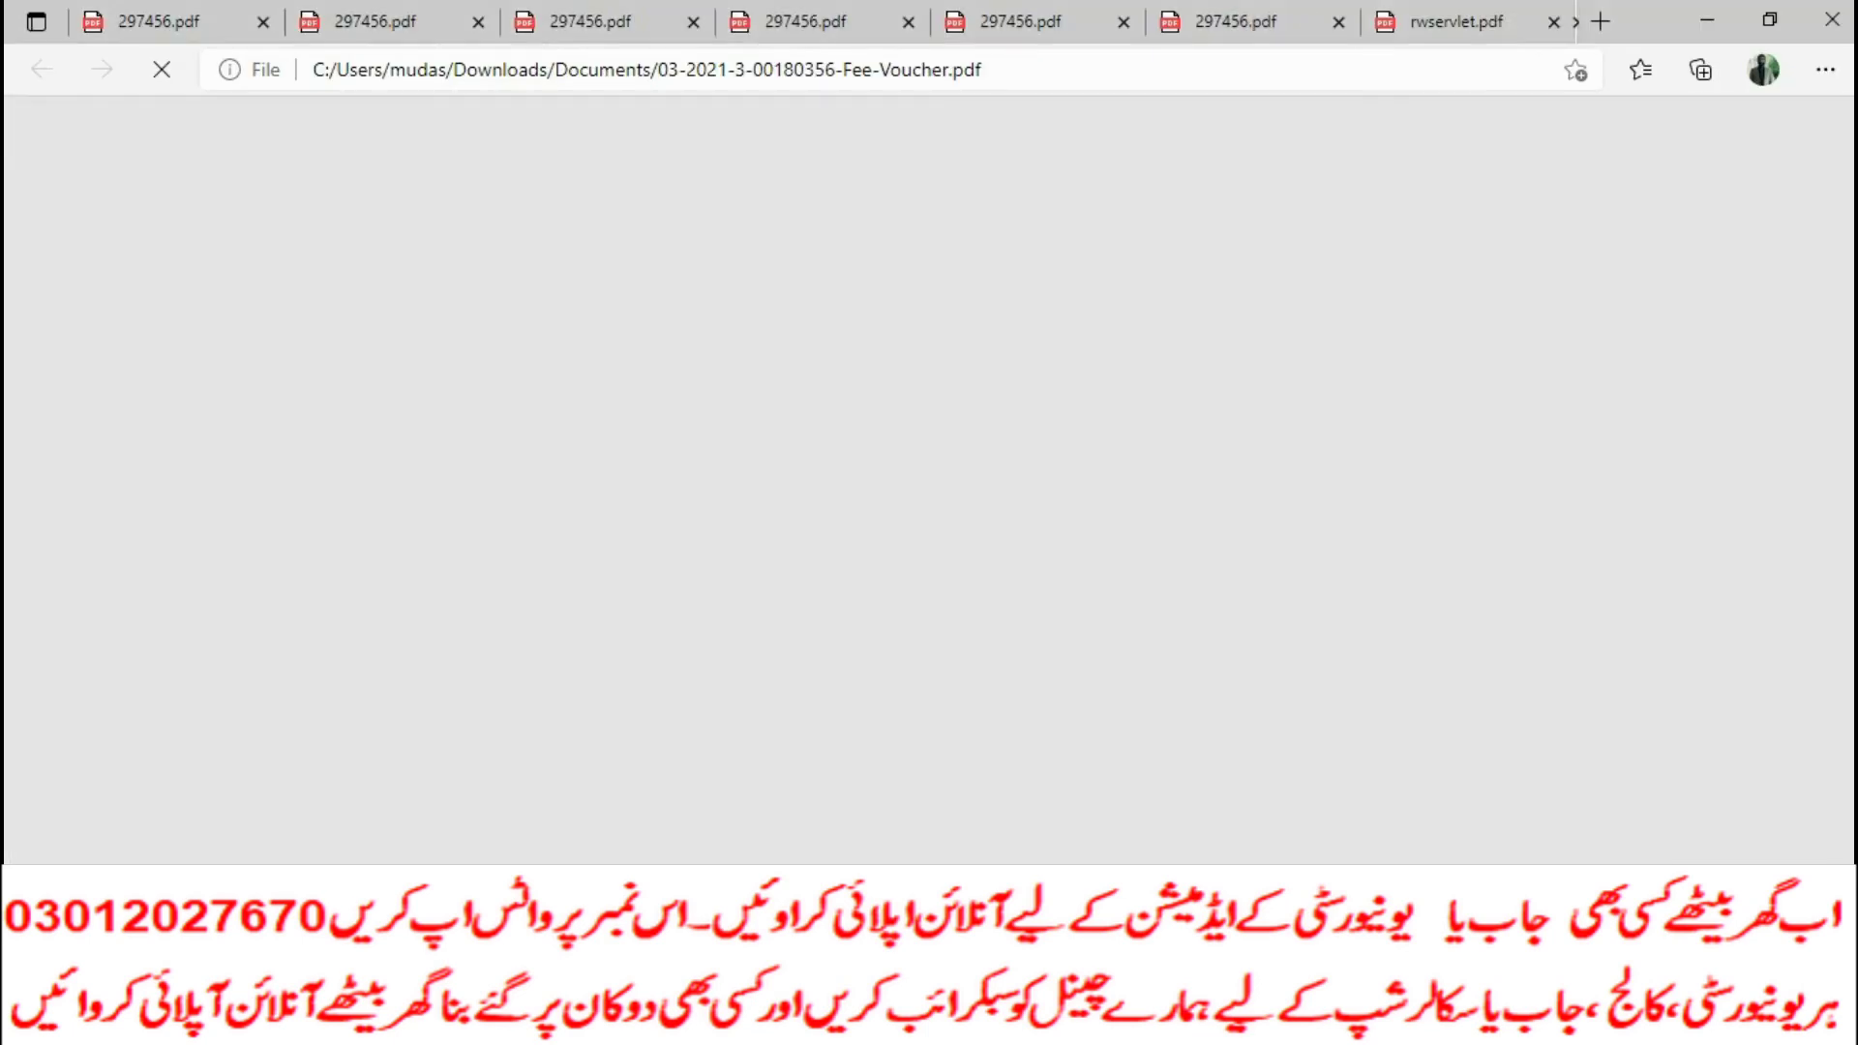
Scroll through the B.ED fee voucher to the 23,100 fee totals and back to the header
scroll(1122, 508, down, 4)
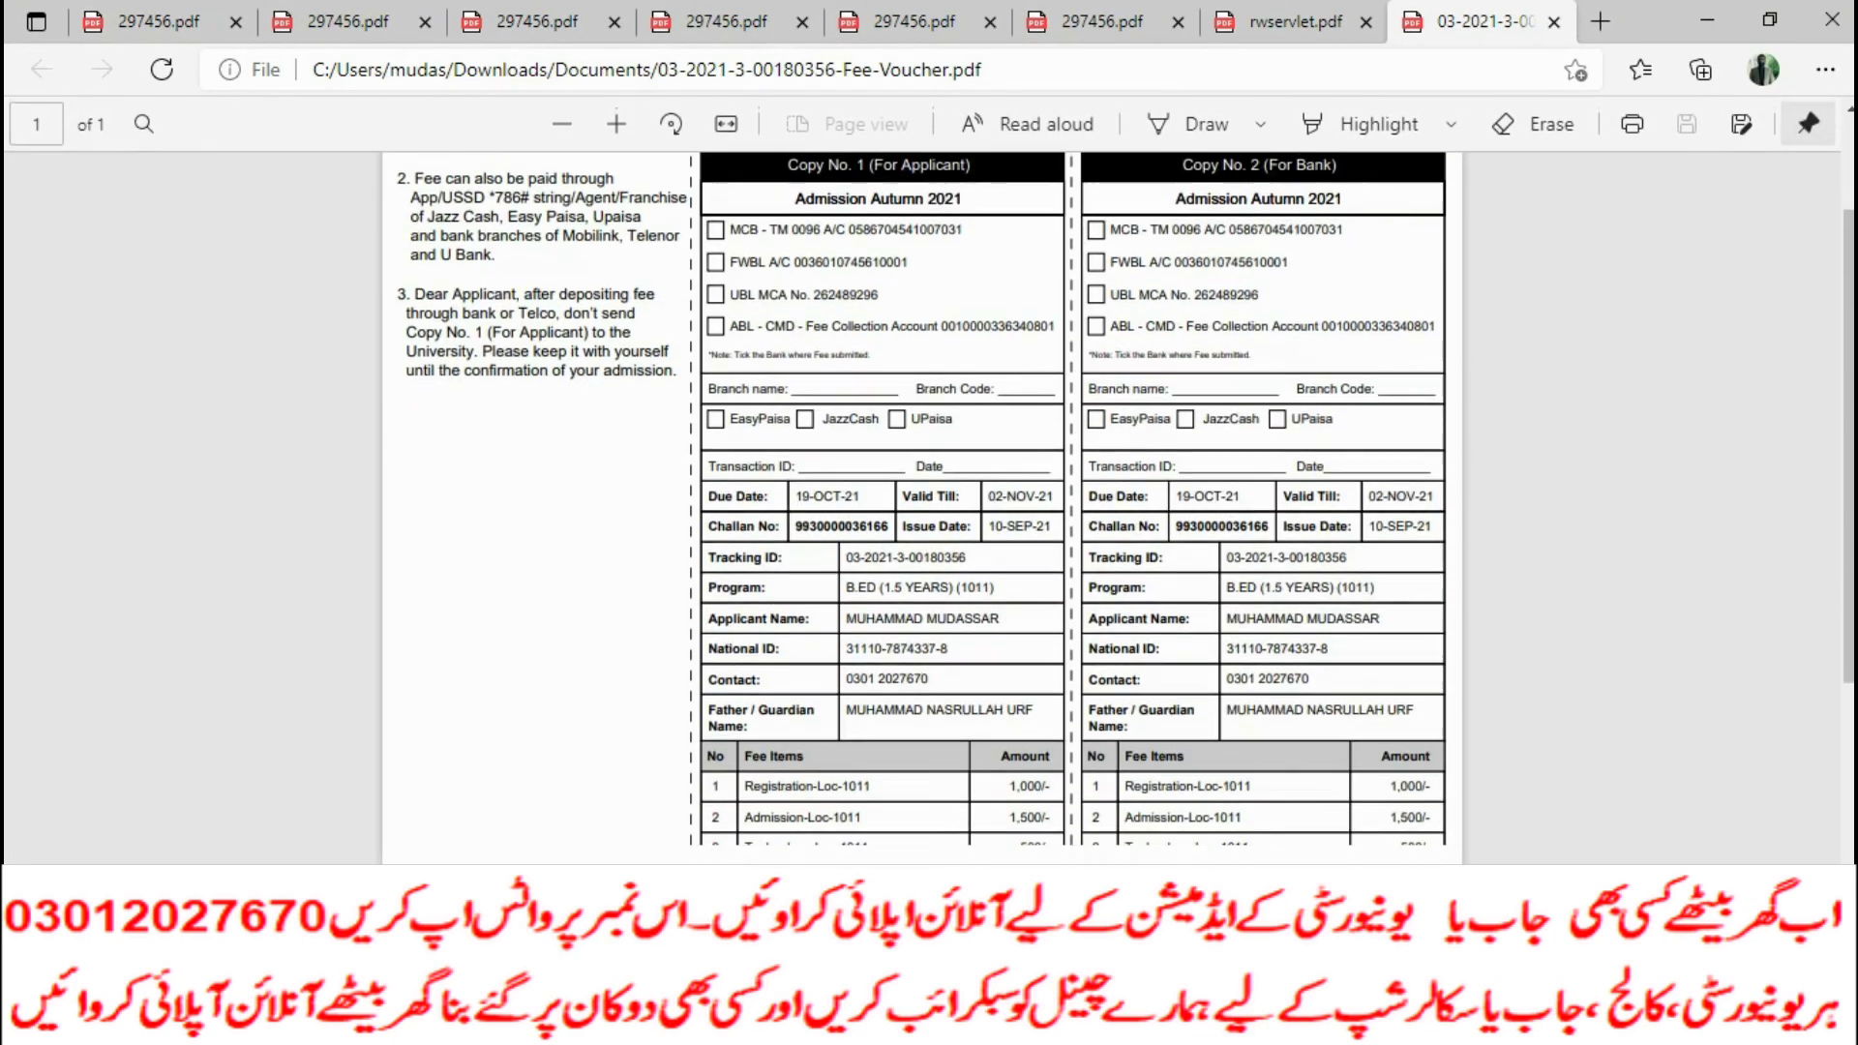
scroll(1074, 508, down, 2)
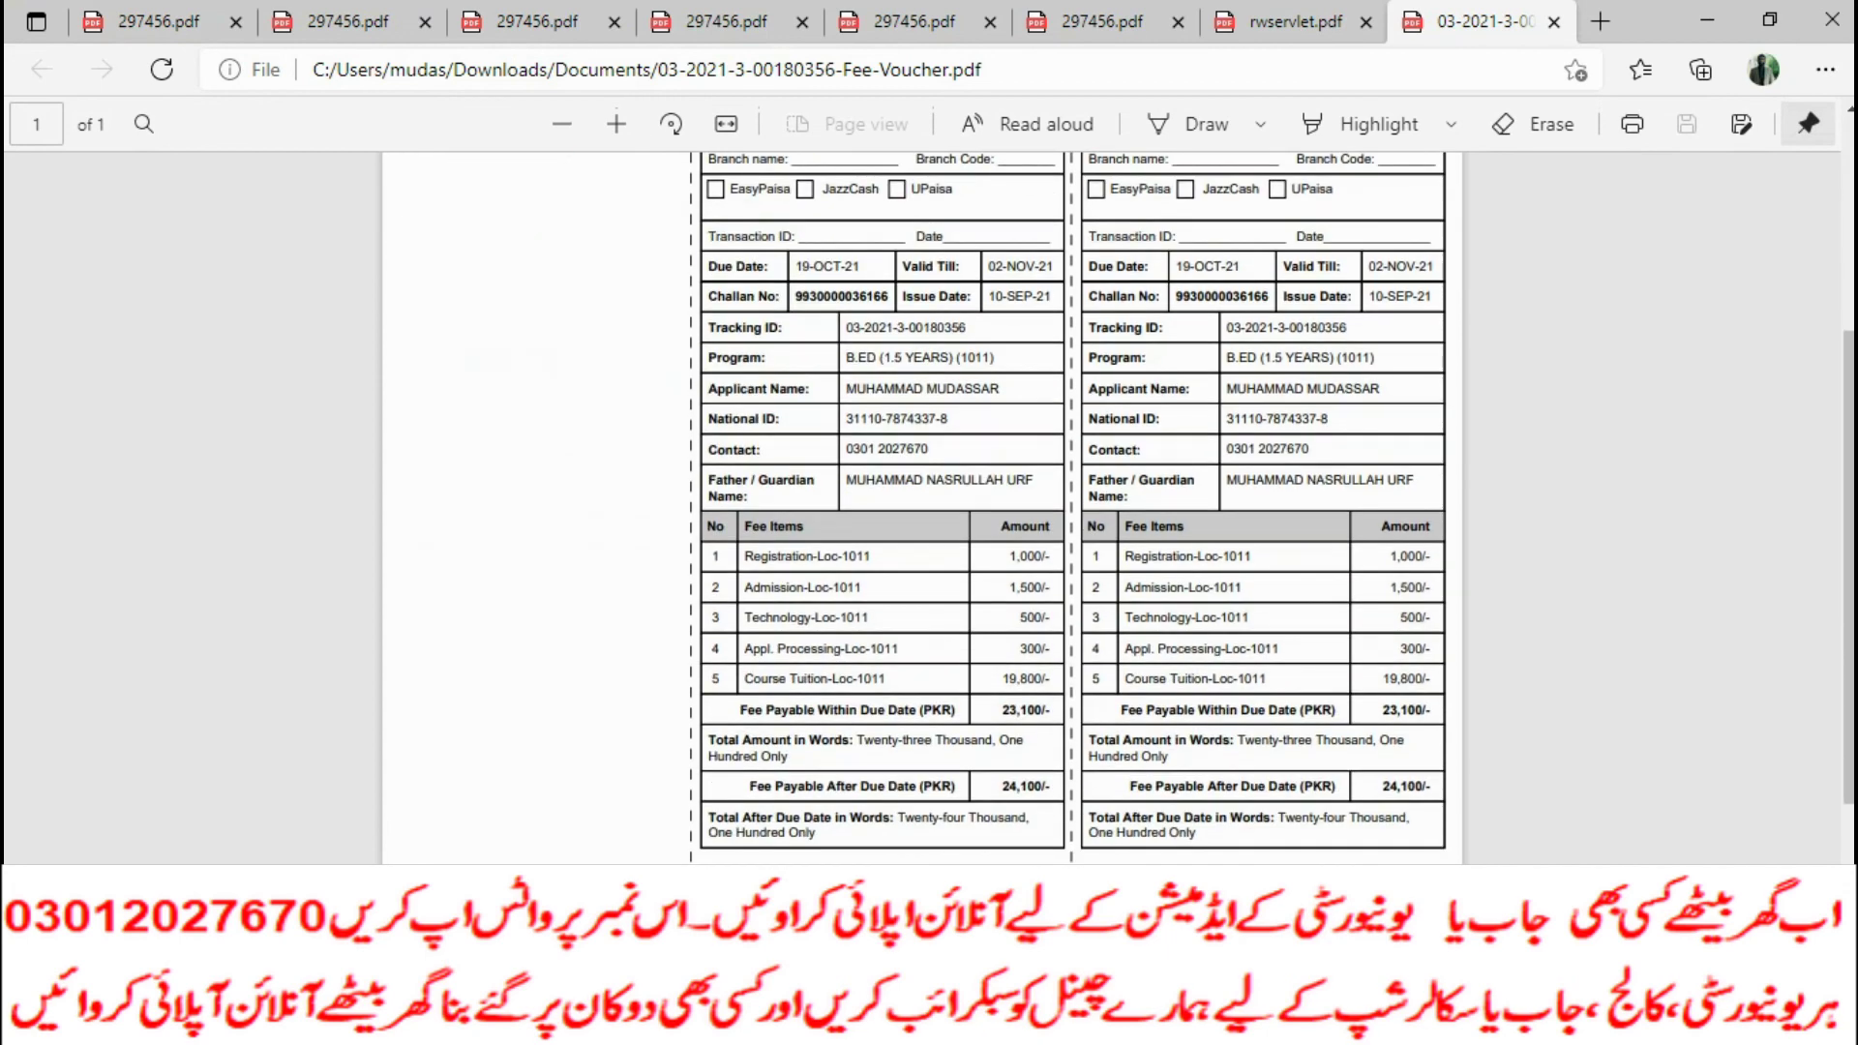
scroll(1074, 508, up, 2)
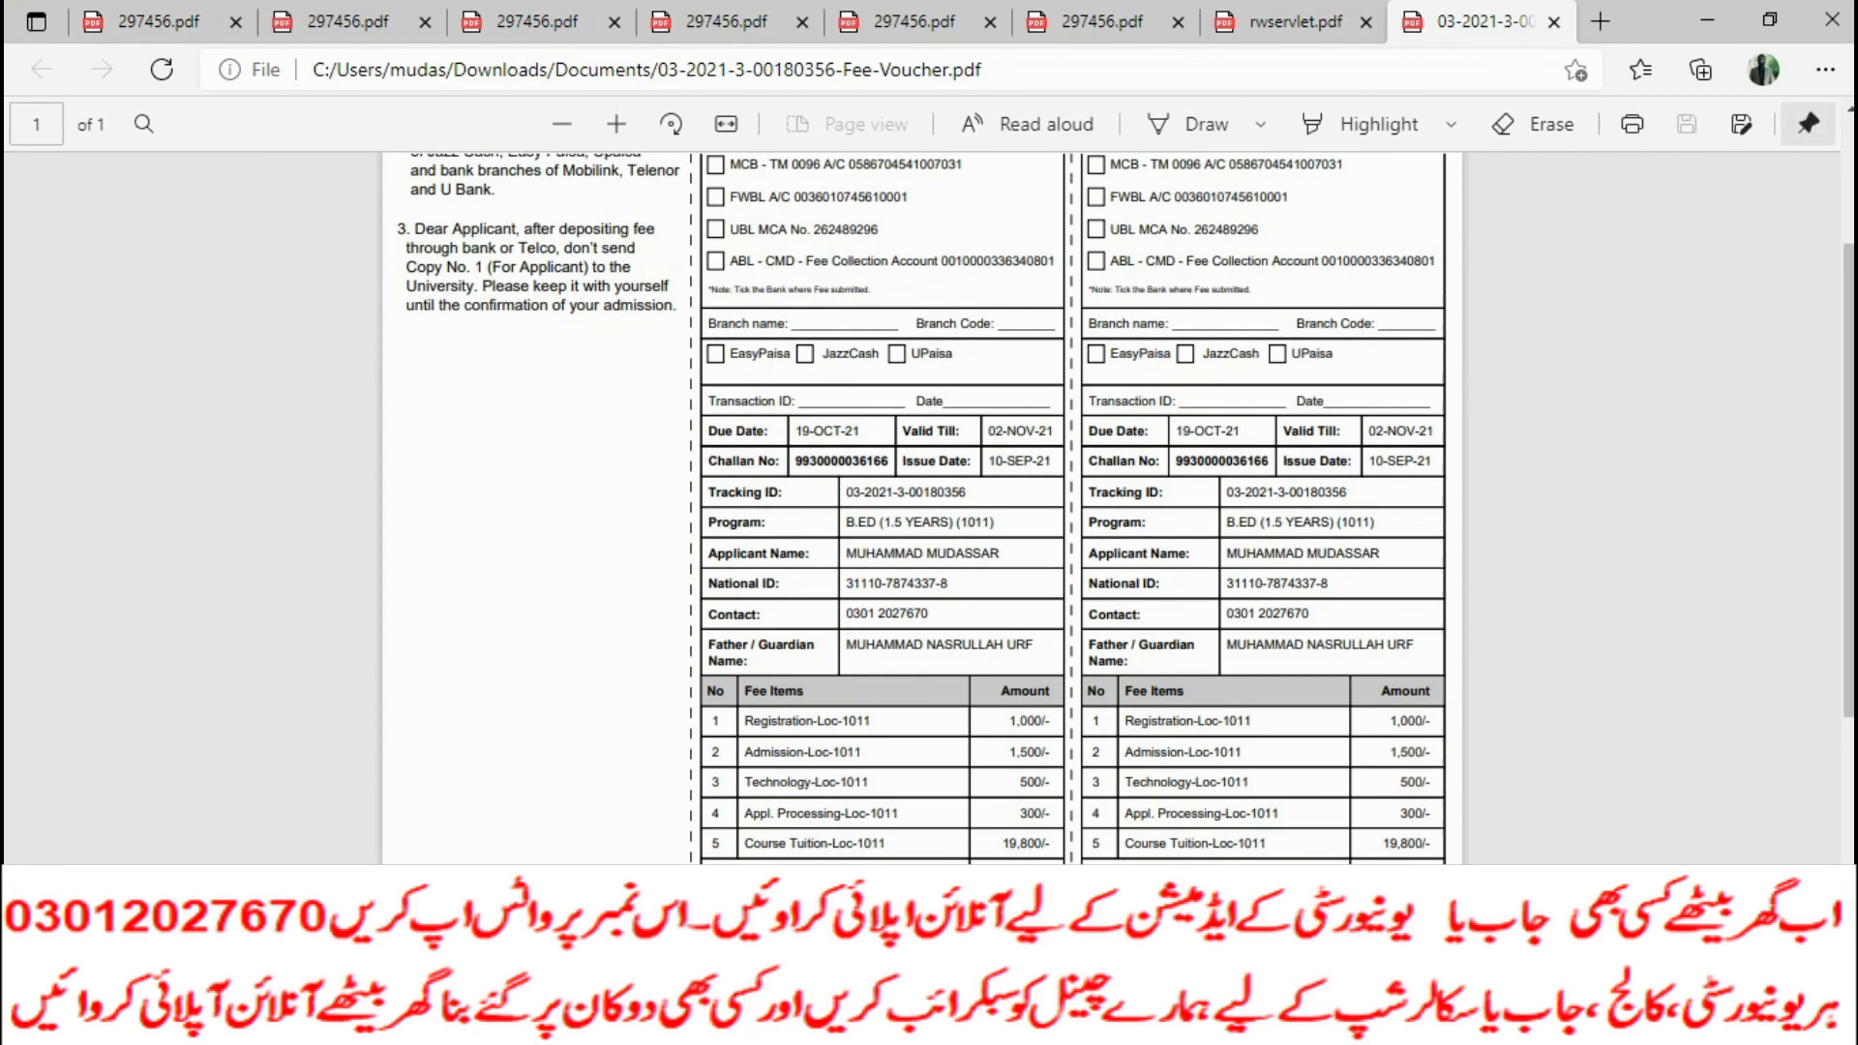
scroll(1074, 508, up, 3)
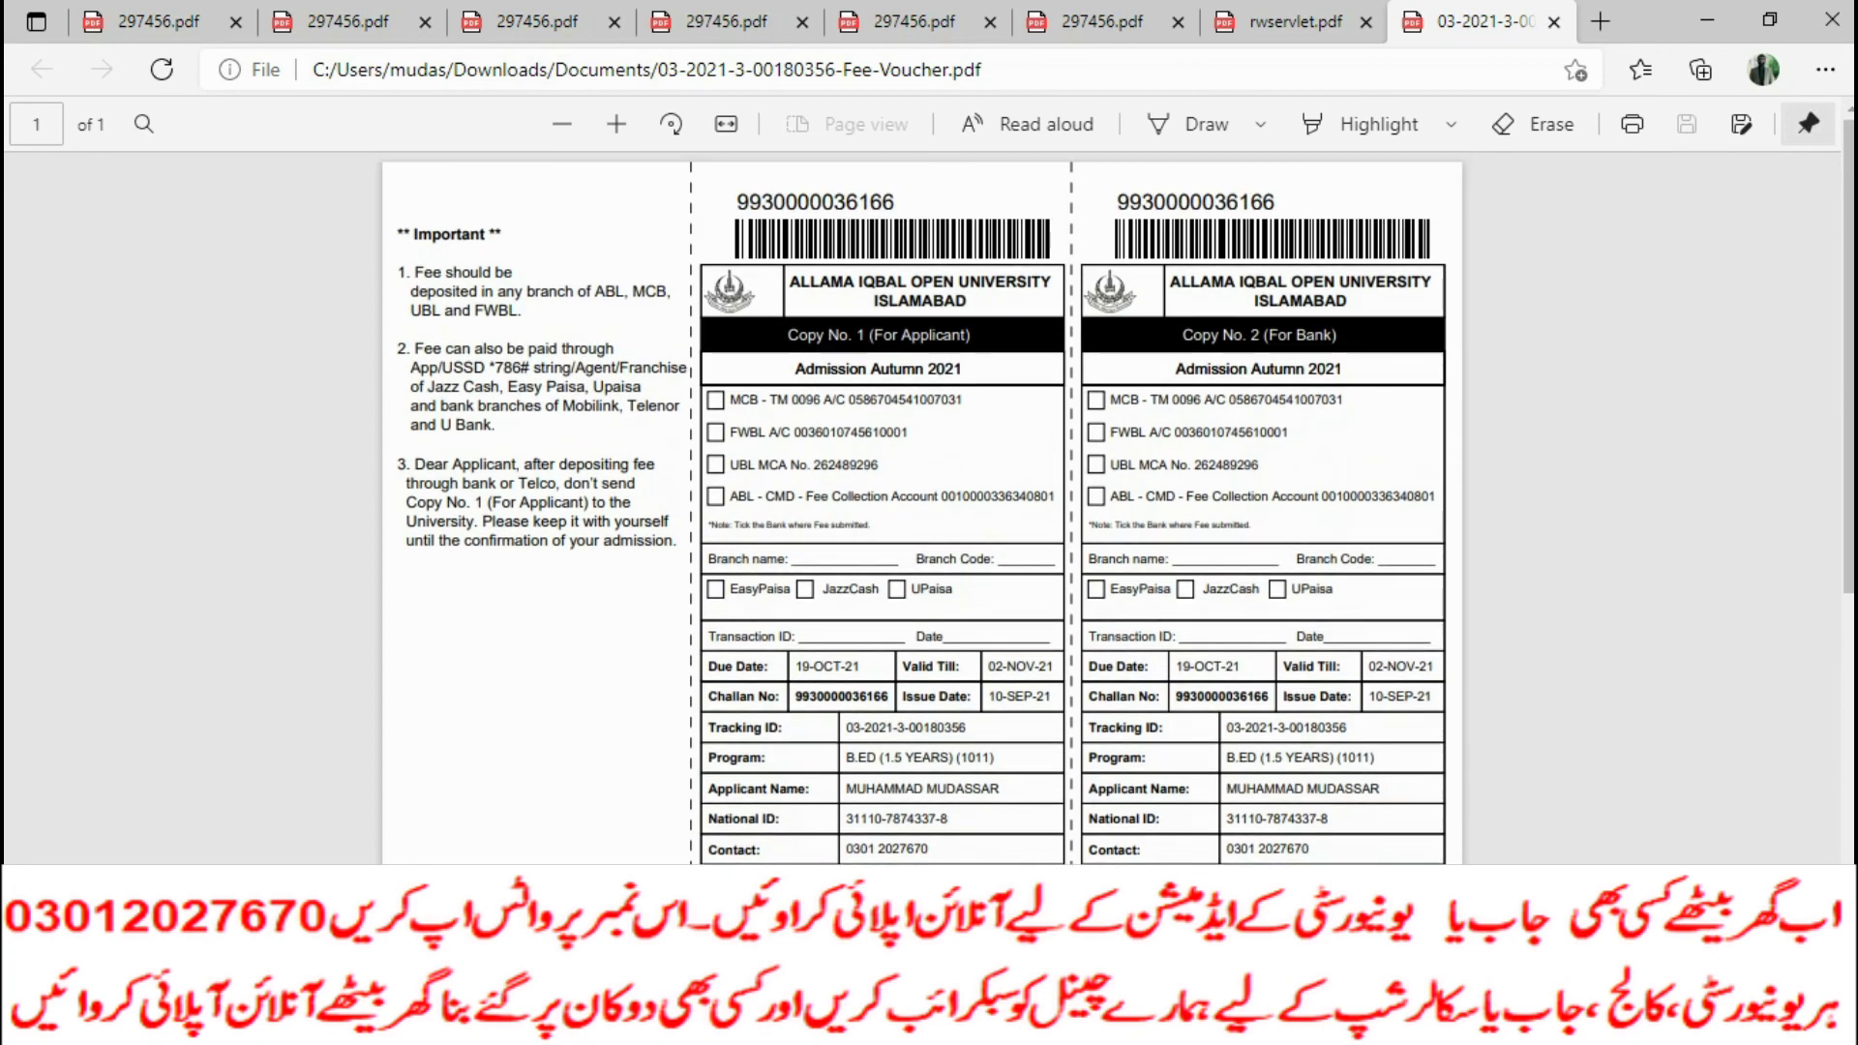
scroll(921, 508, down, 7)
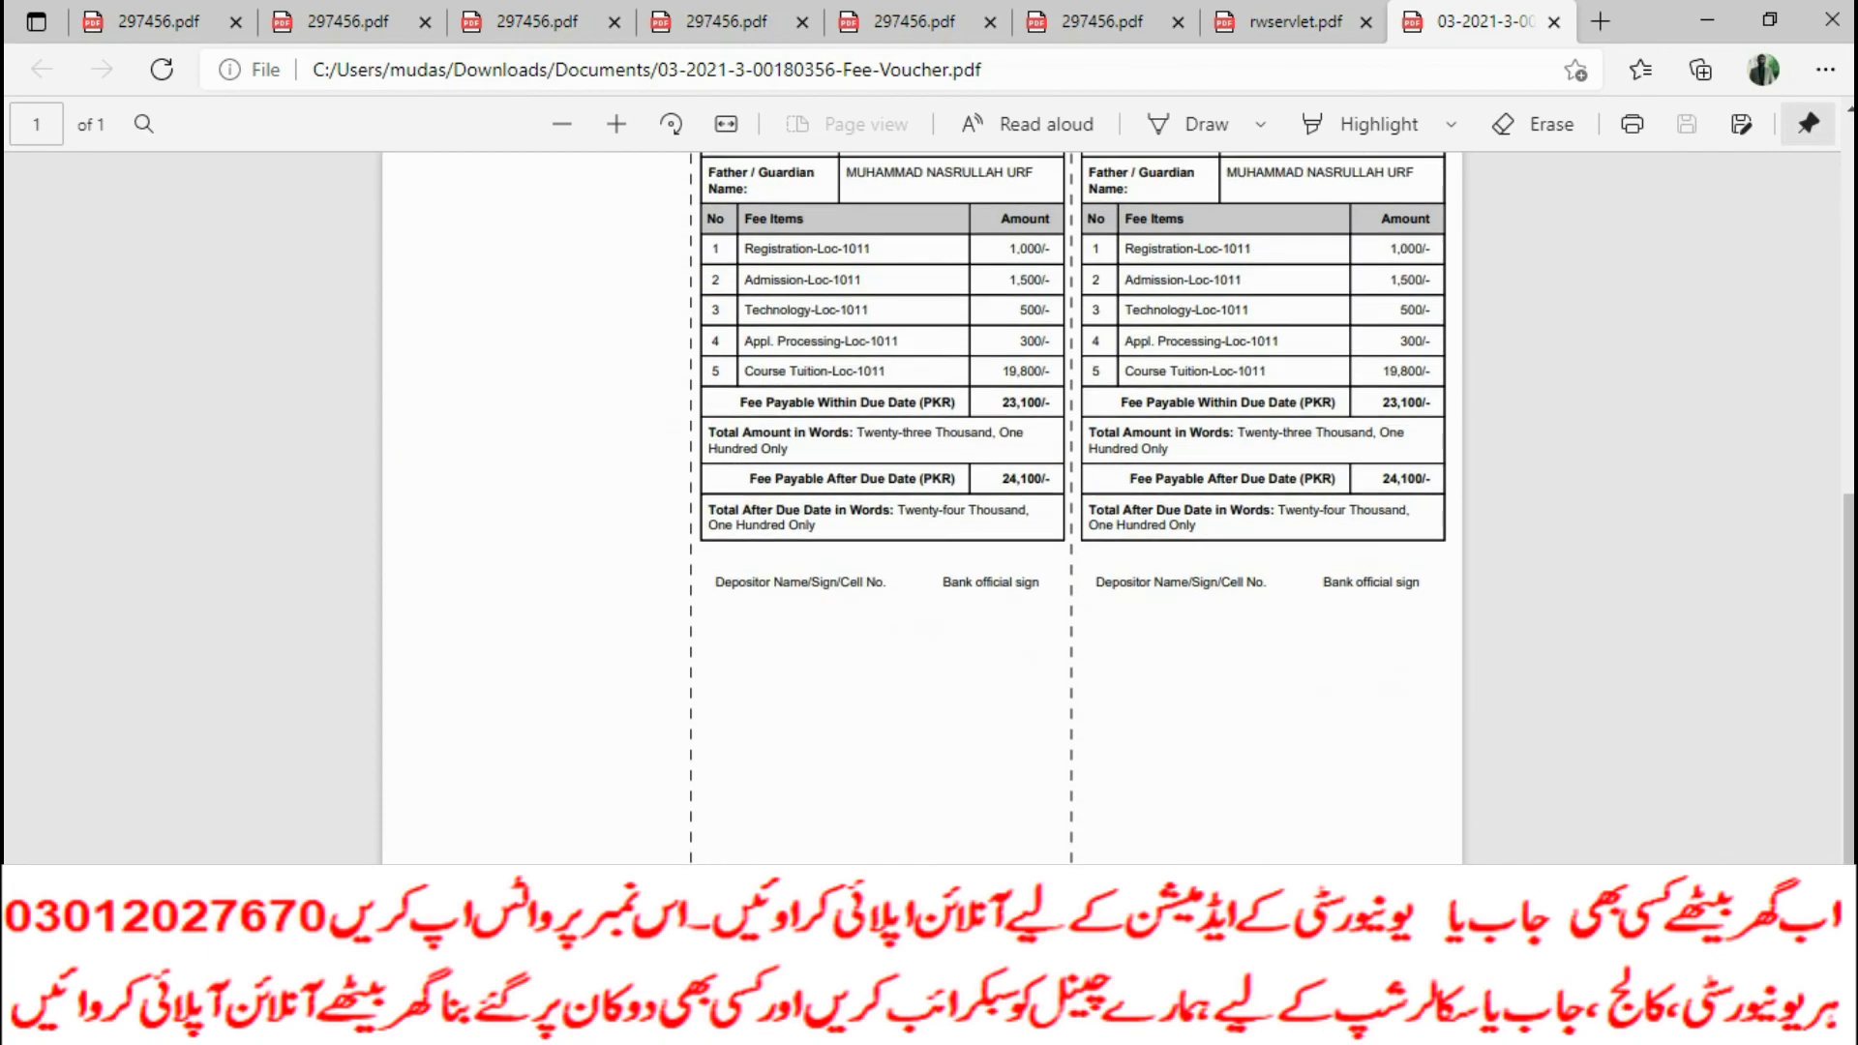
scroll(922, 508, up, 7)
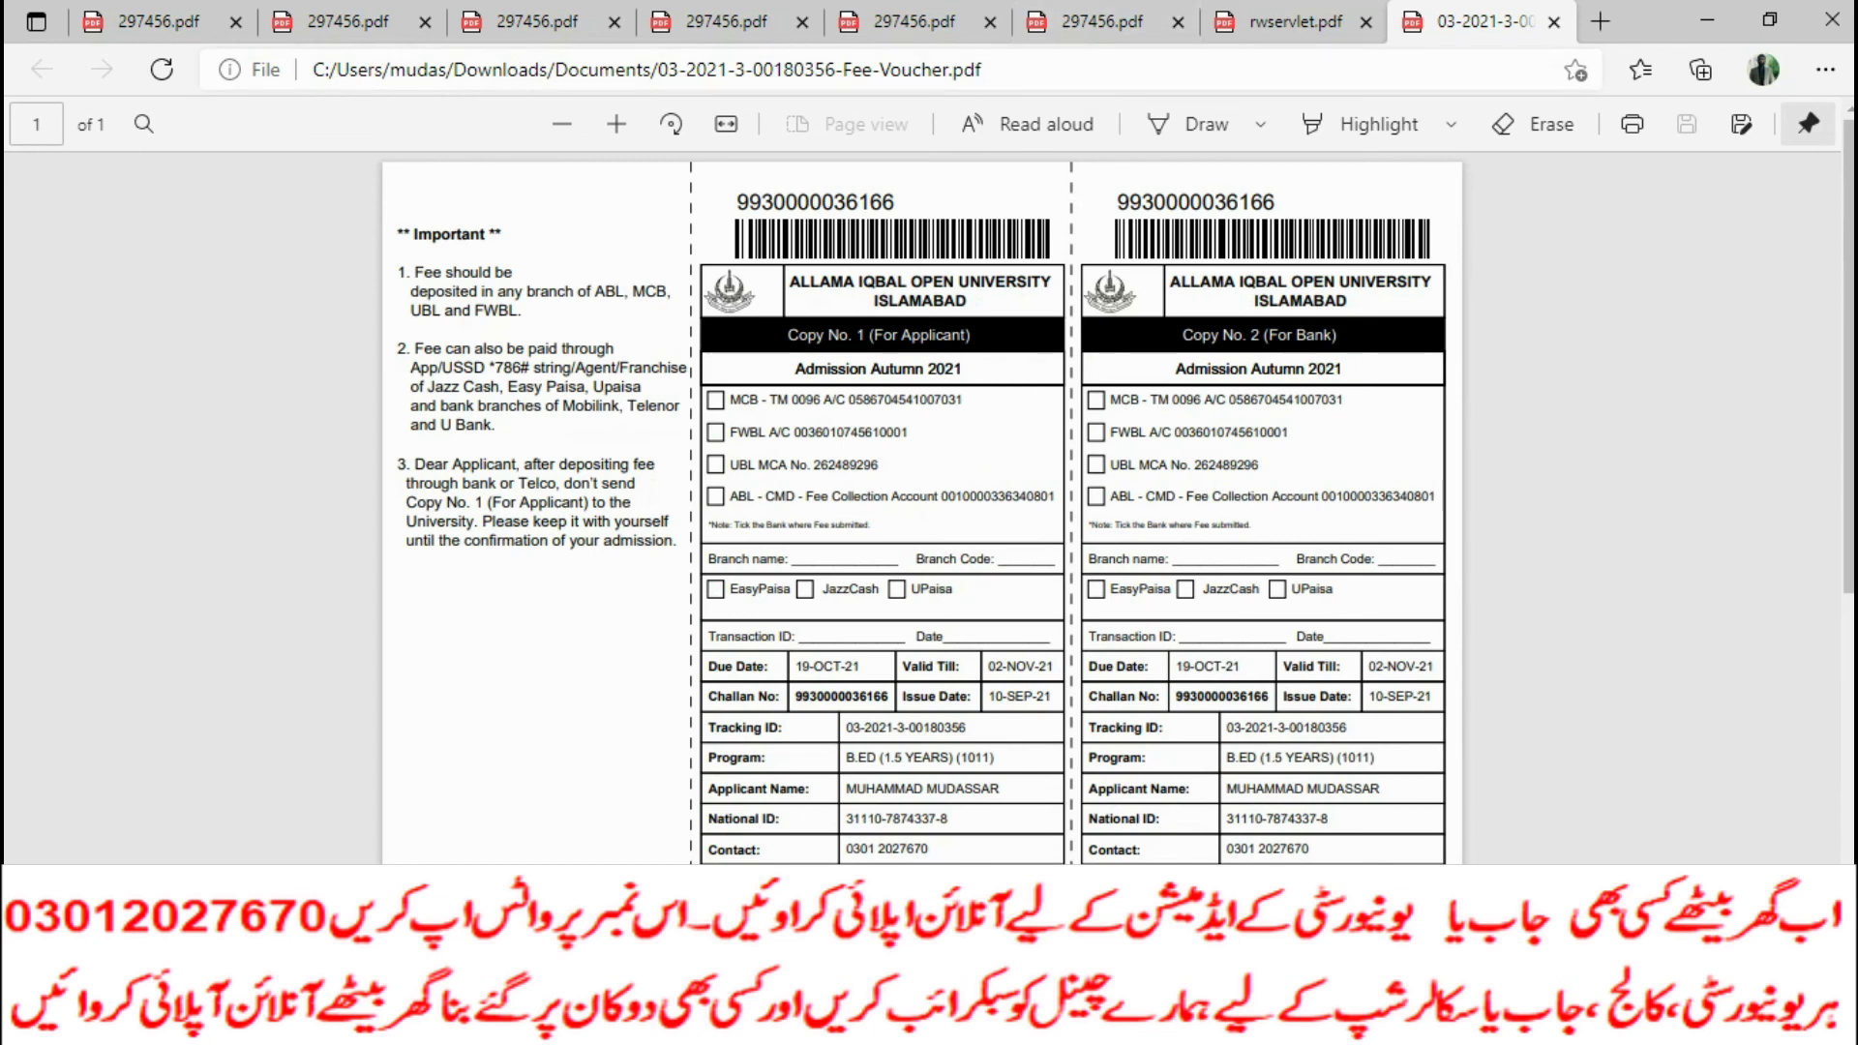